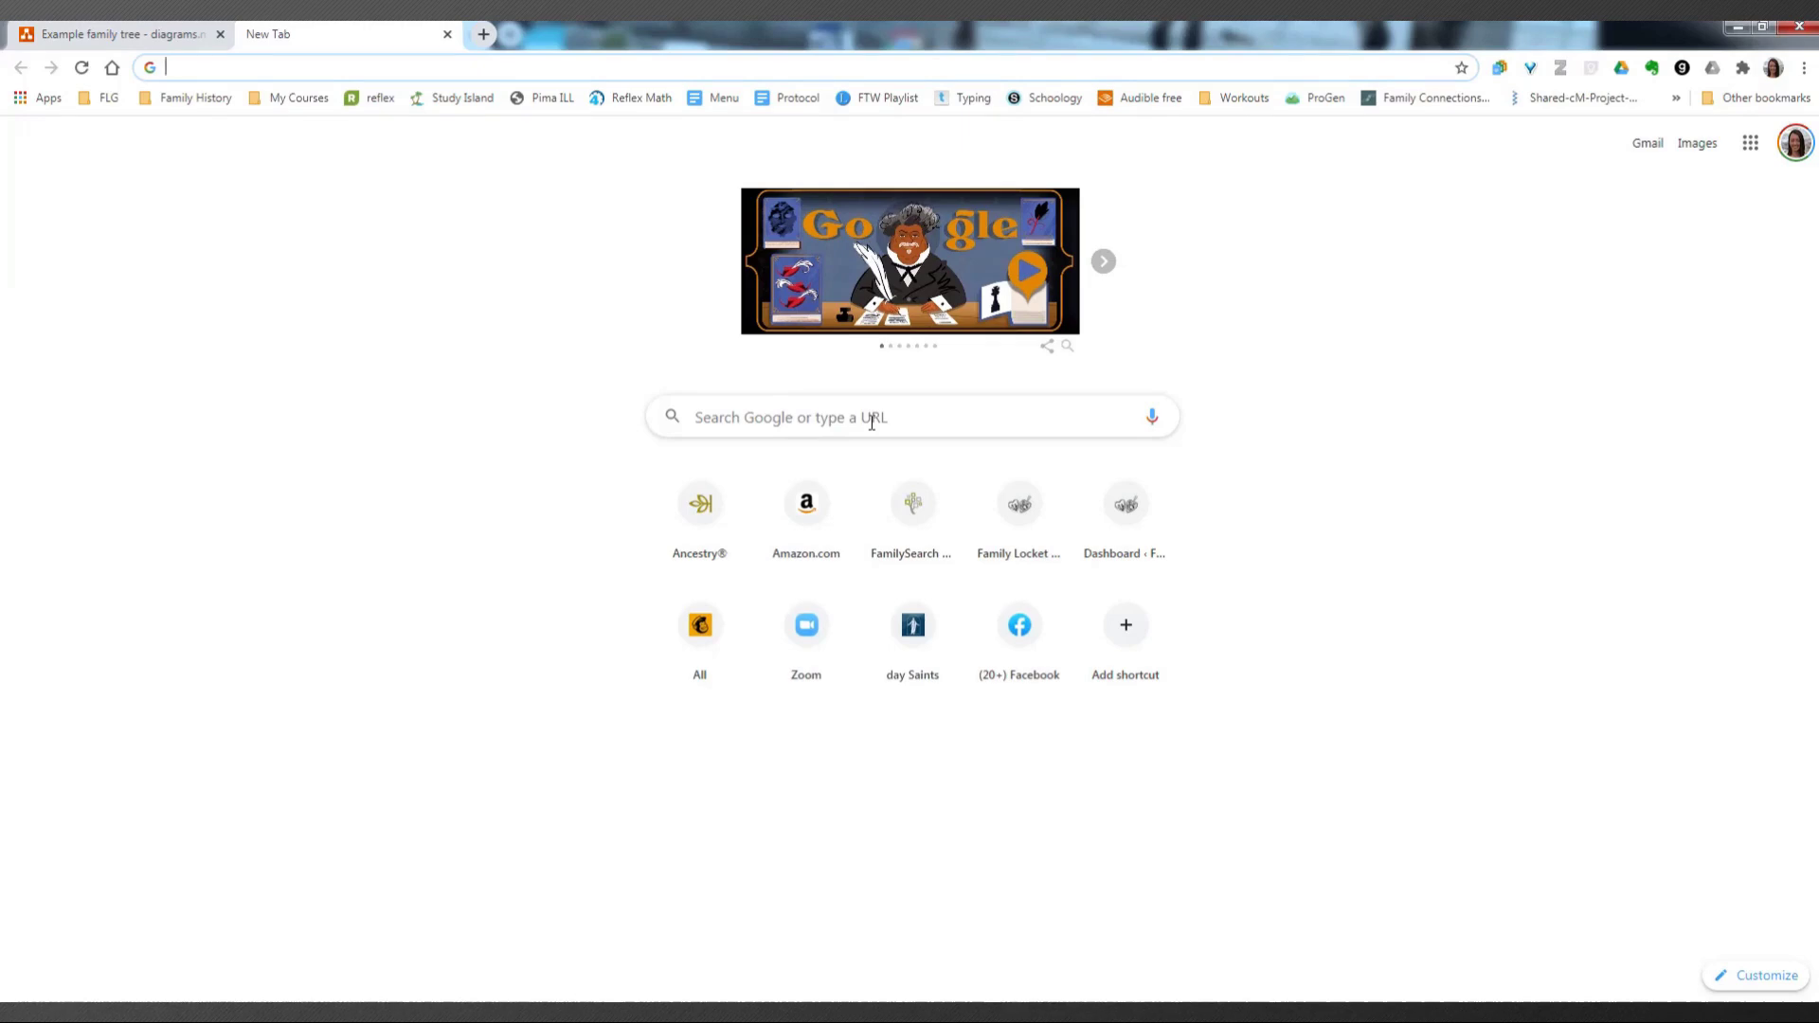
Step: Load the diagrams.net website from the address bar
text(diagrams.net)
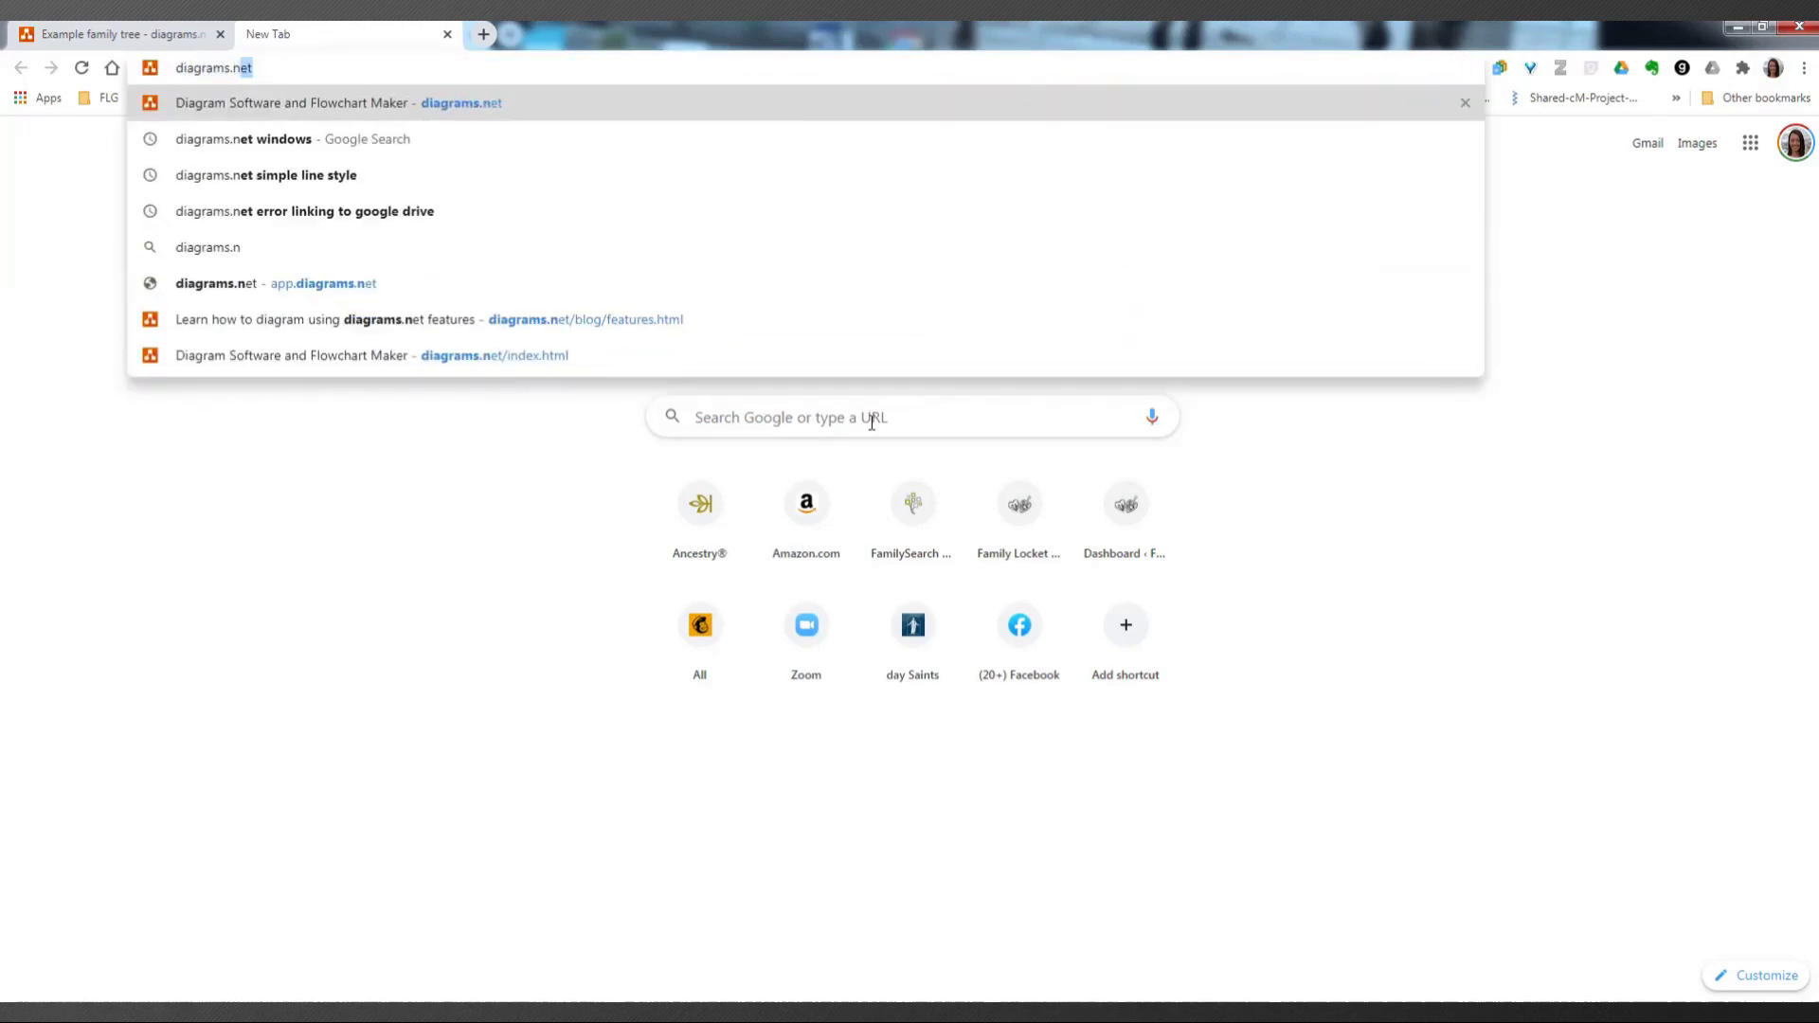
key(Return)
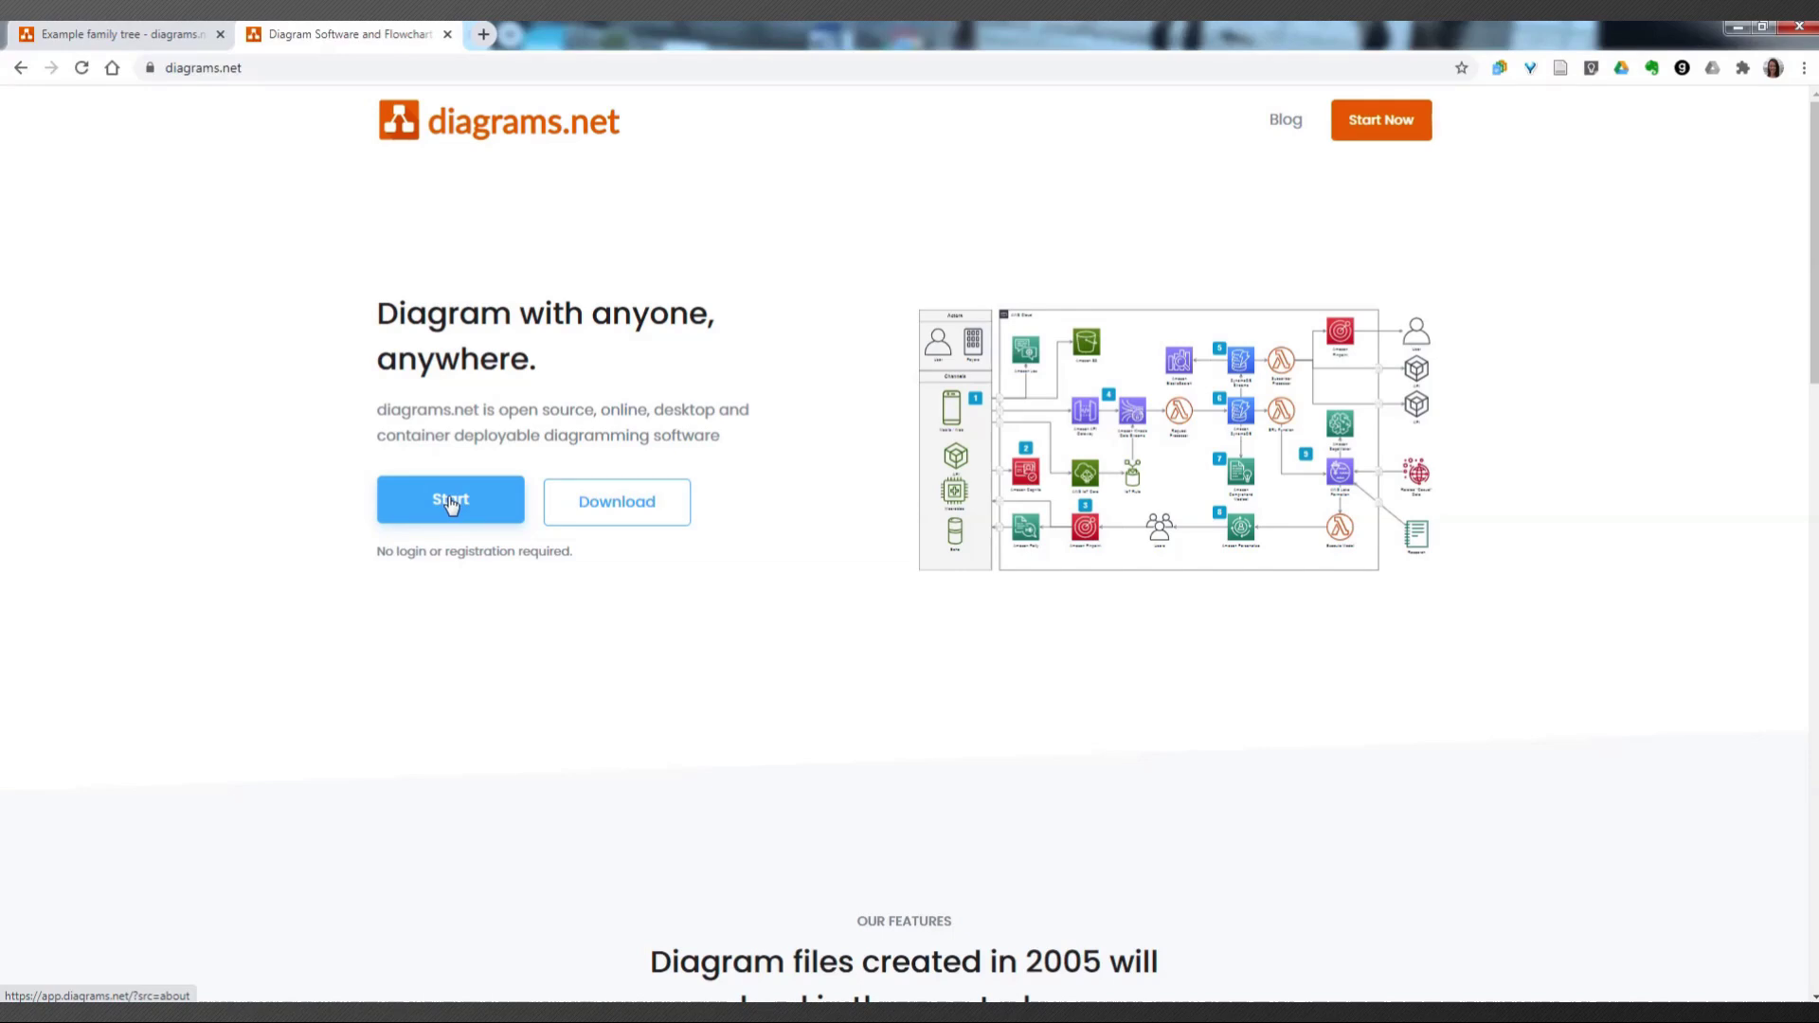
Step: Launch the app, choose Google Drive as storage, and start a new diagram
click(452, 503)
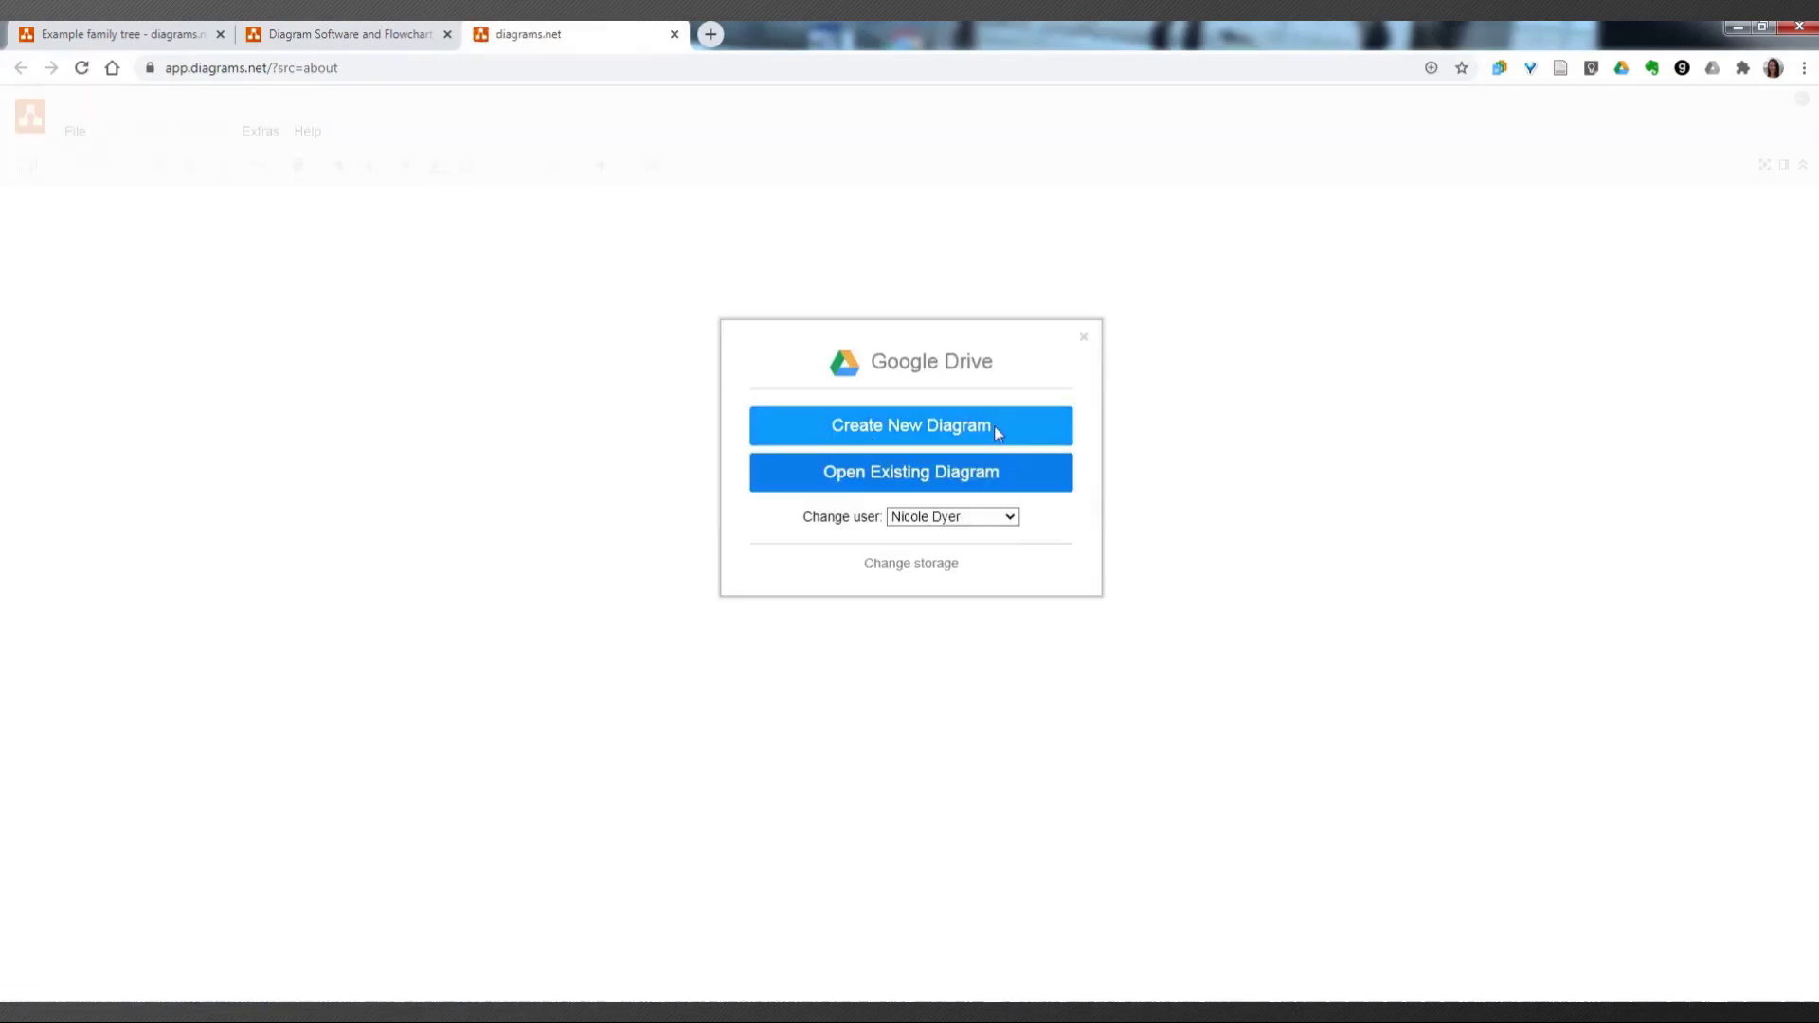
click(959, 419)
click(928, 564)
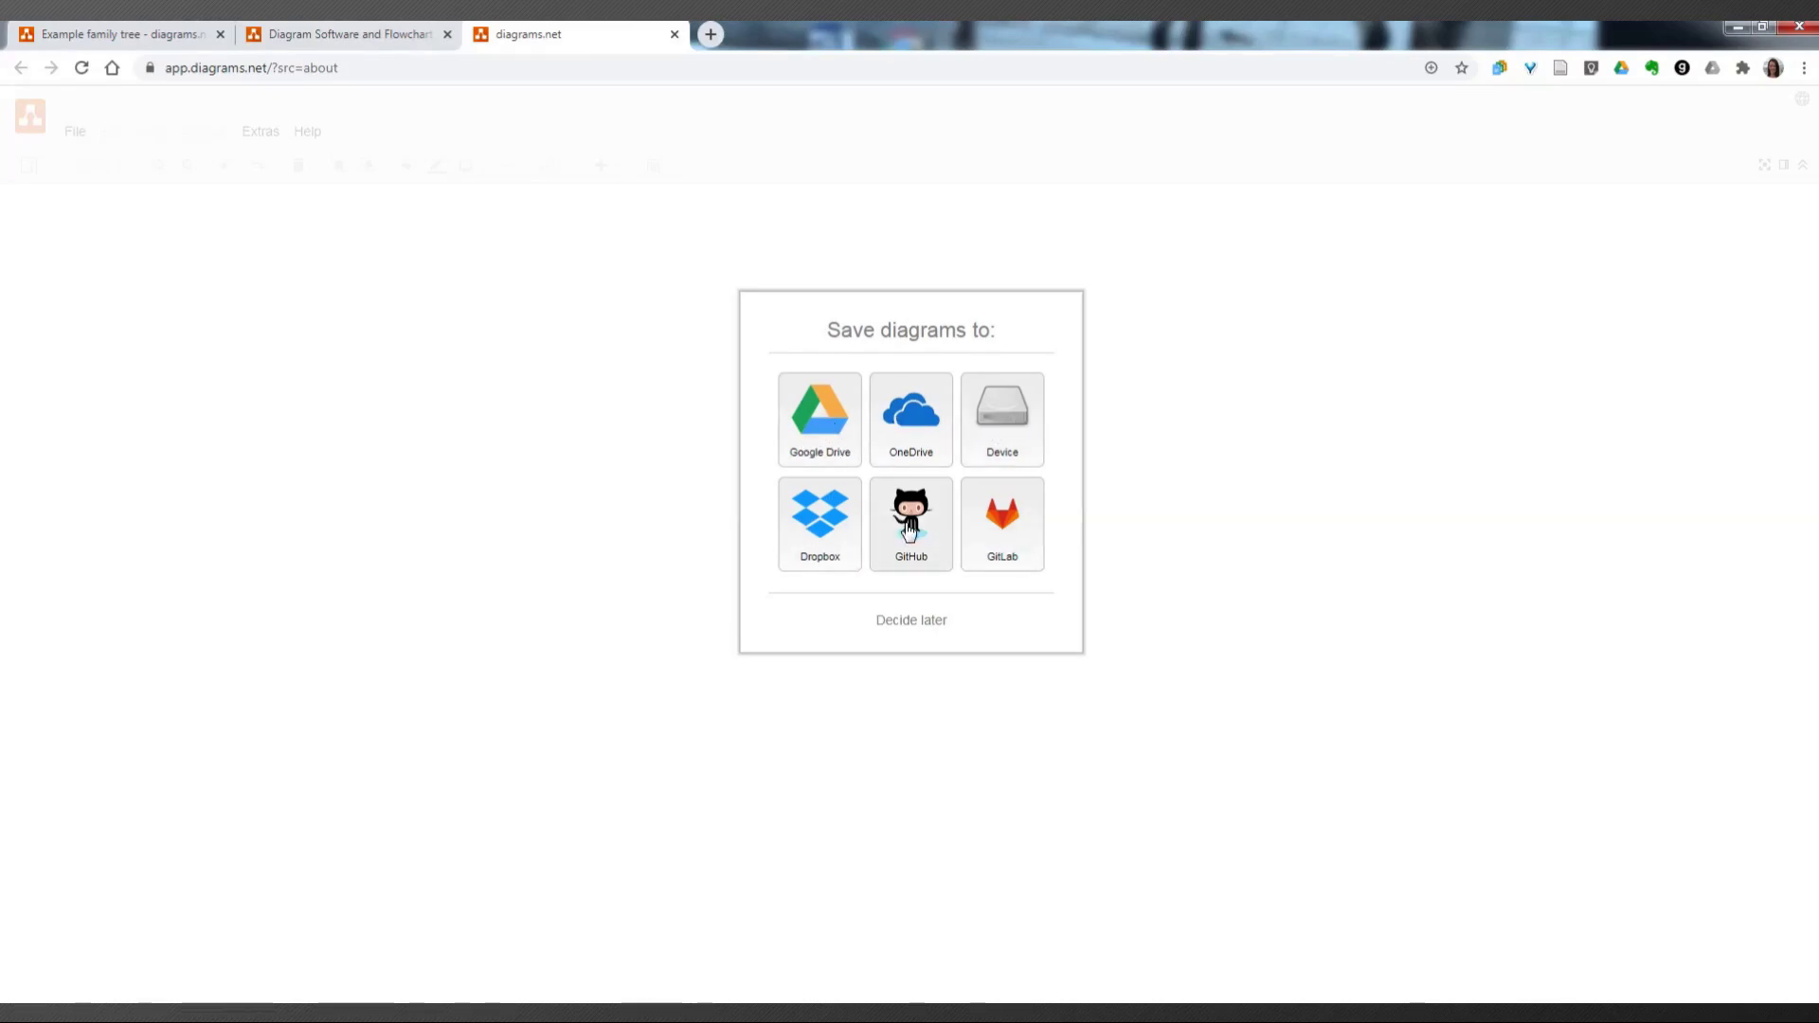
click(822, 441)
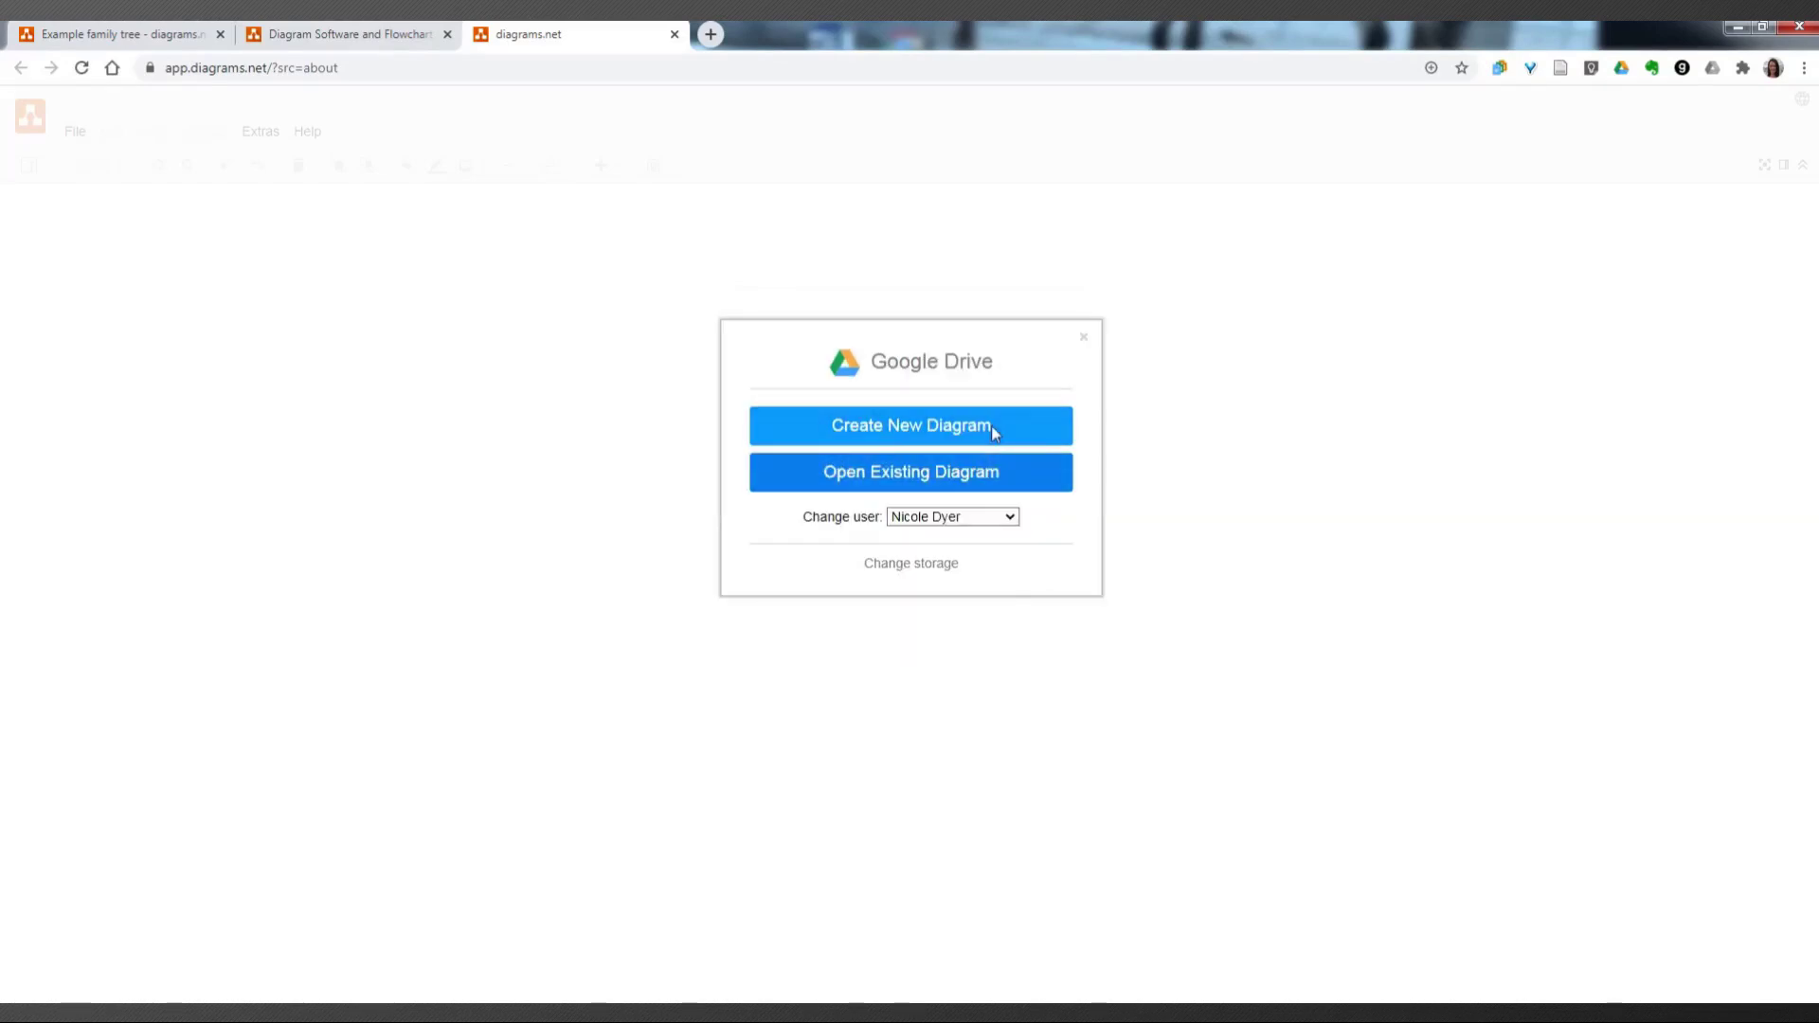
click(907, 434)
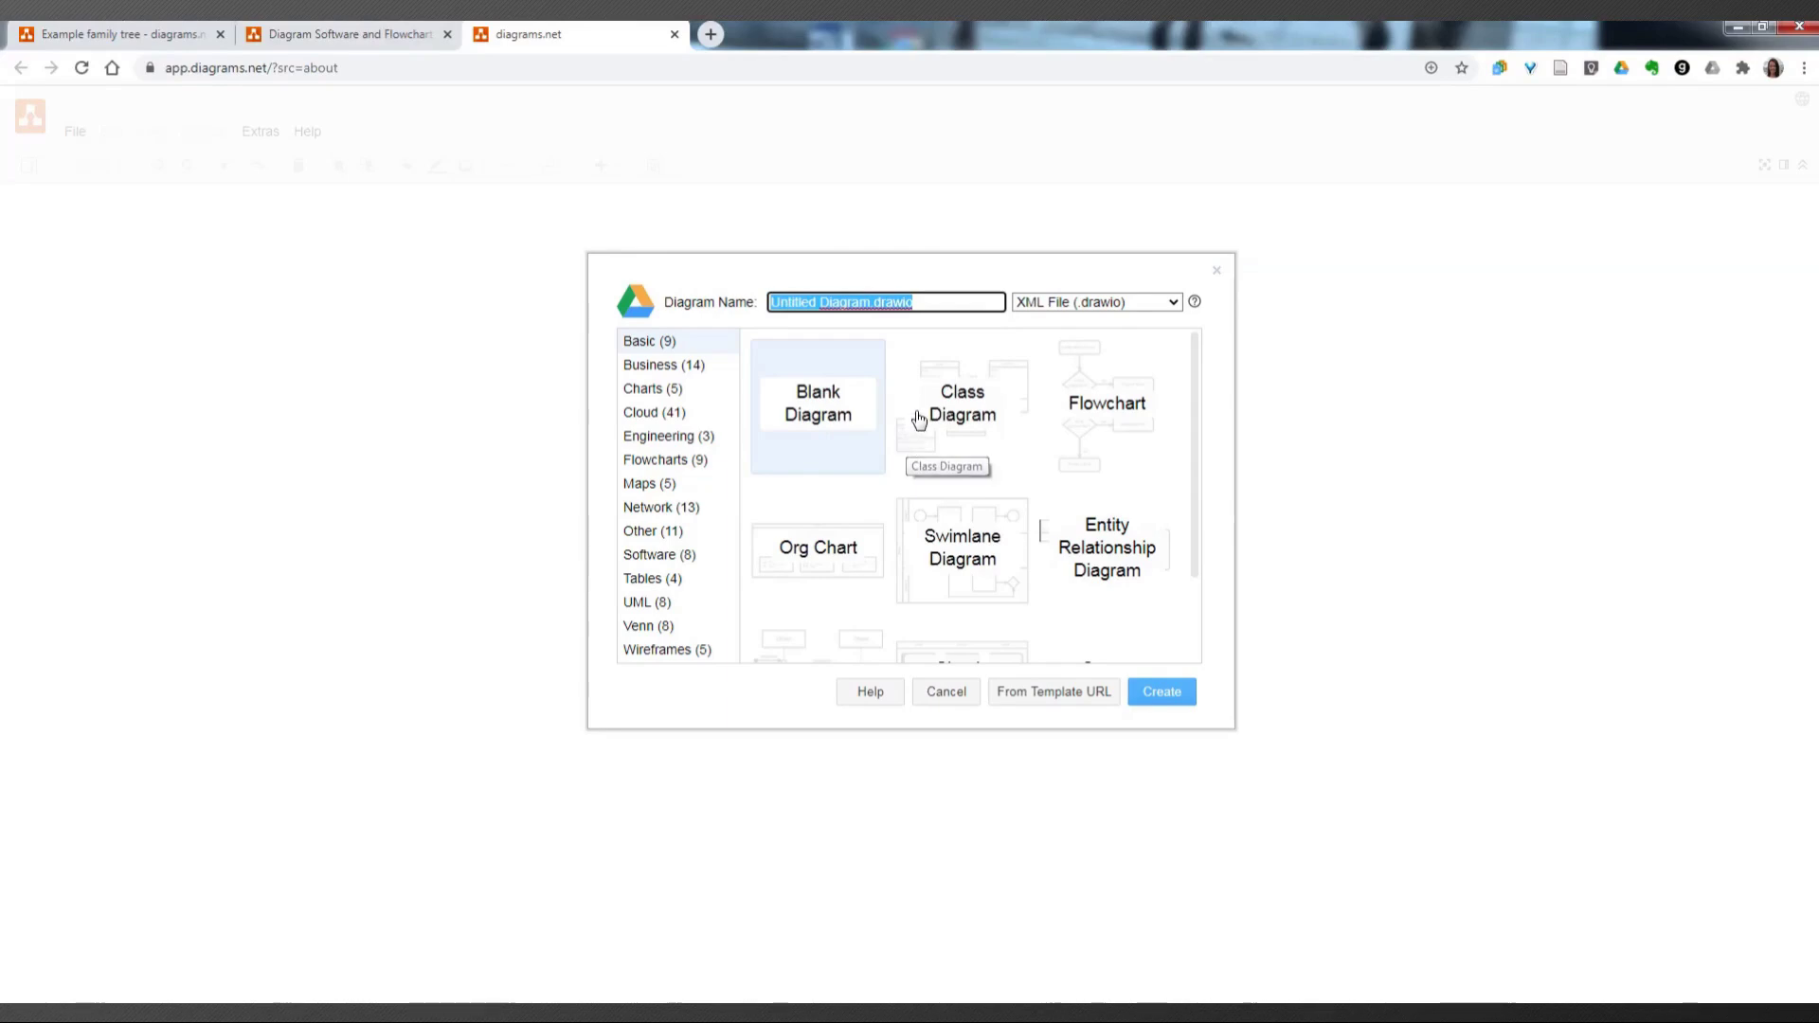
Step: Name the diagram with the family surname plus 'family tree', keep .drawio format, and create it blank
click(805, 303)
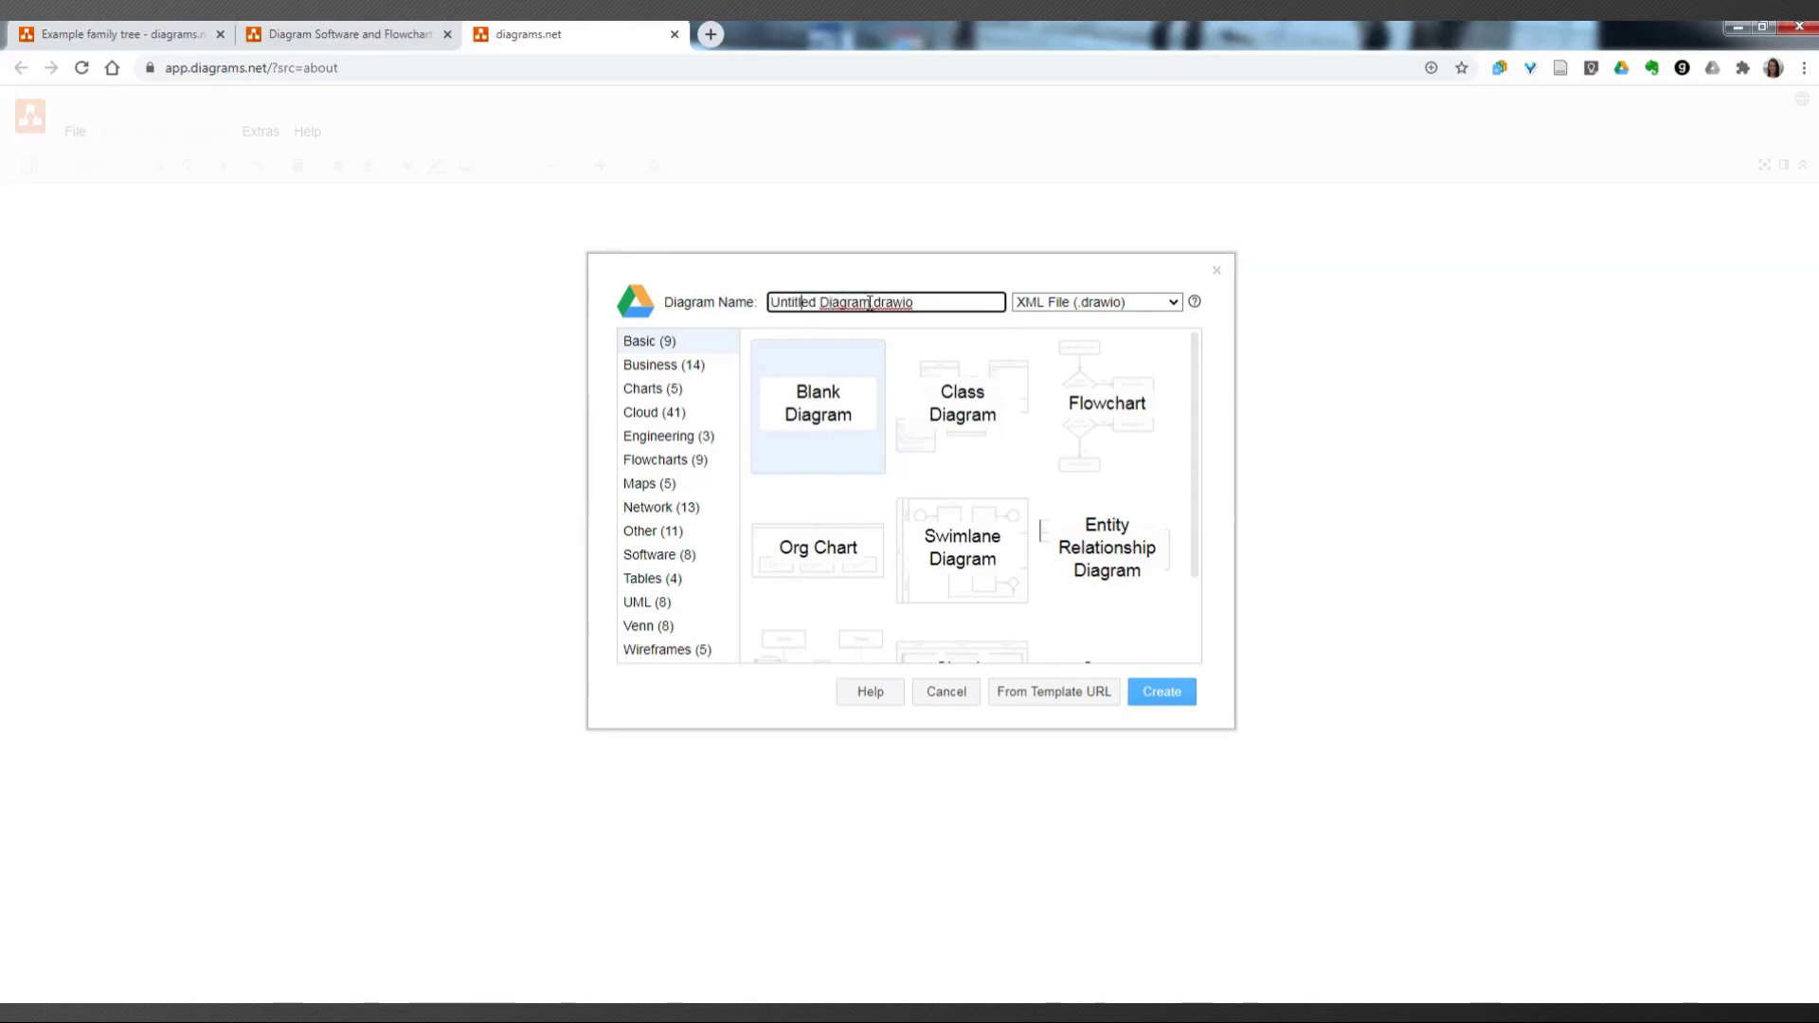
drag(869, 303, 764, 307)
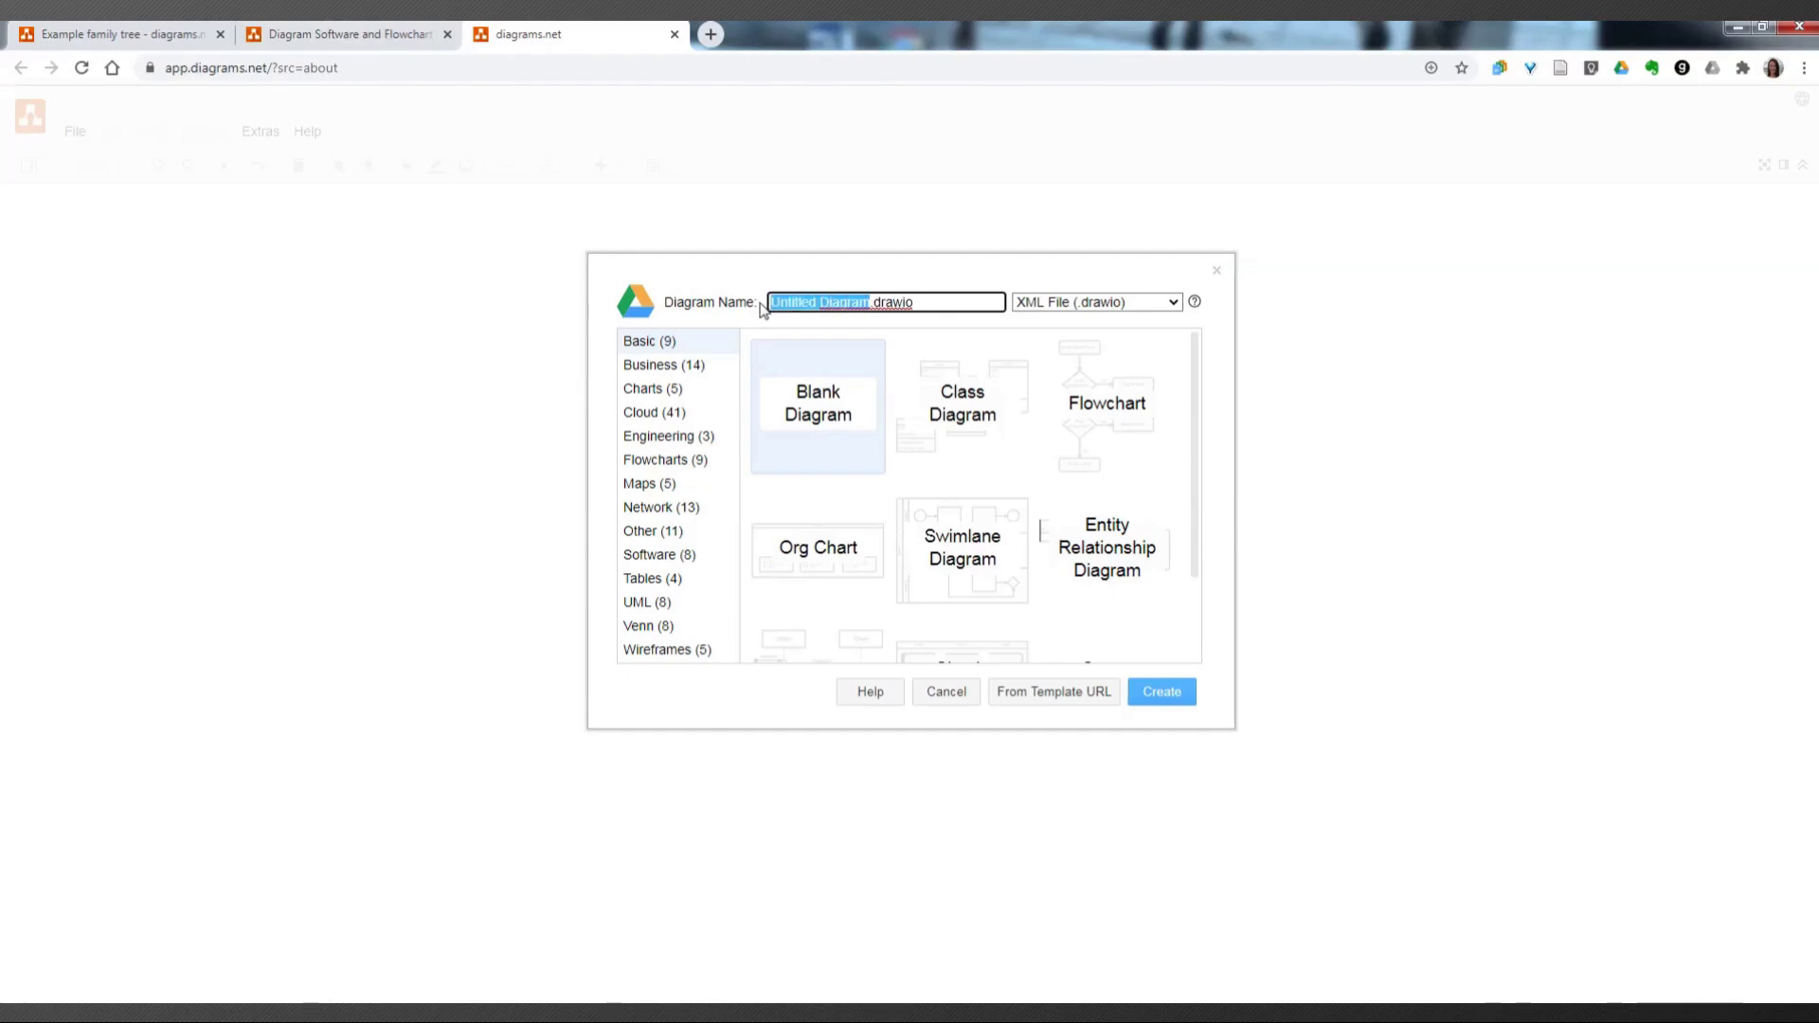
text(Dyer family)
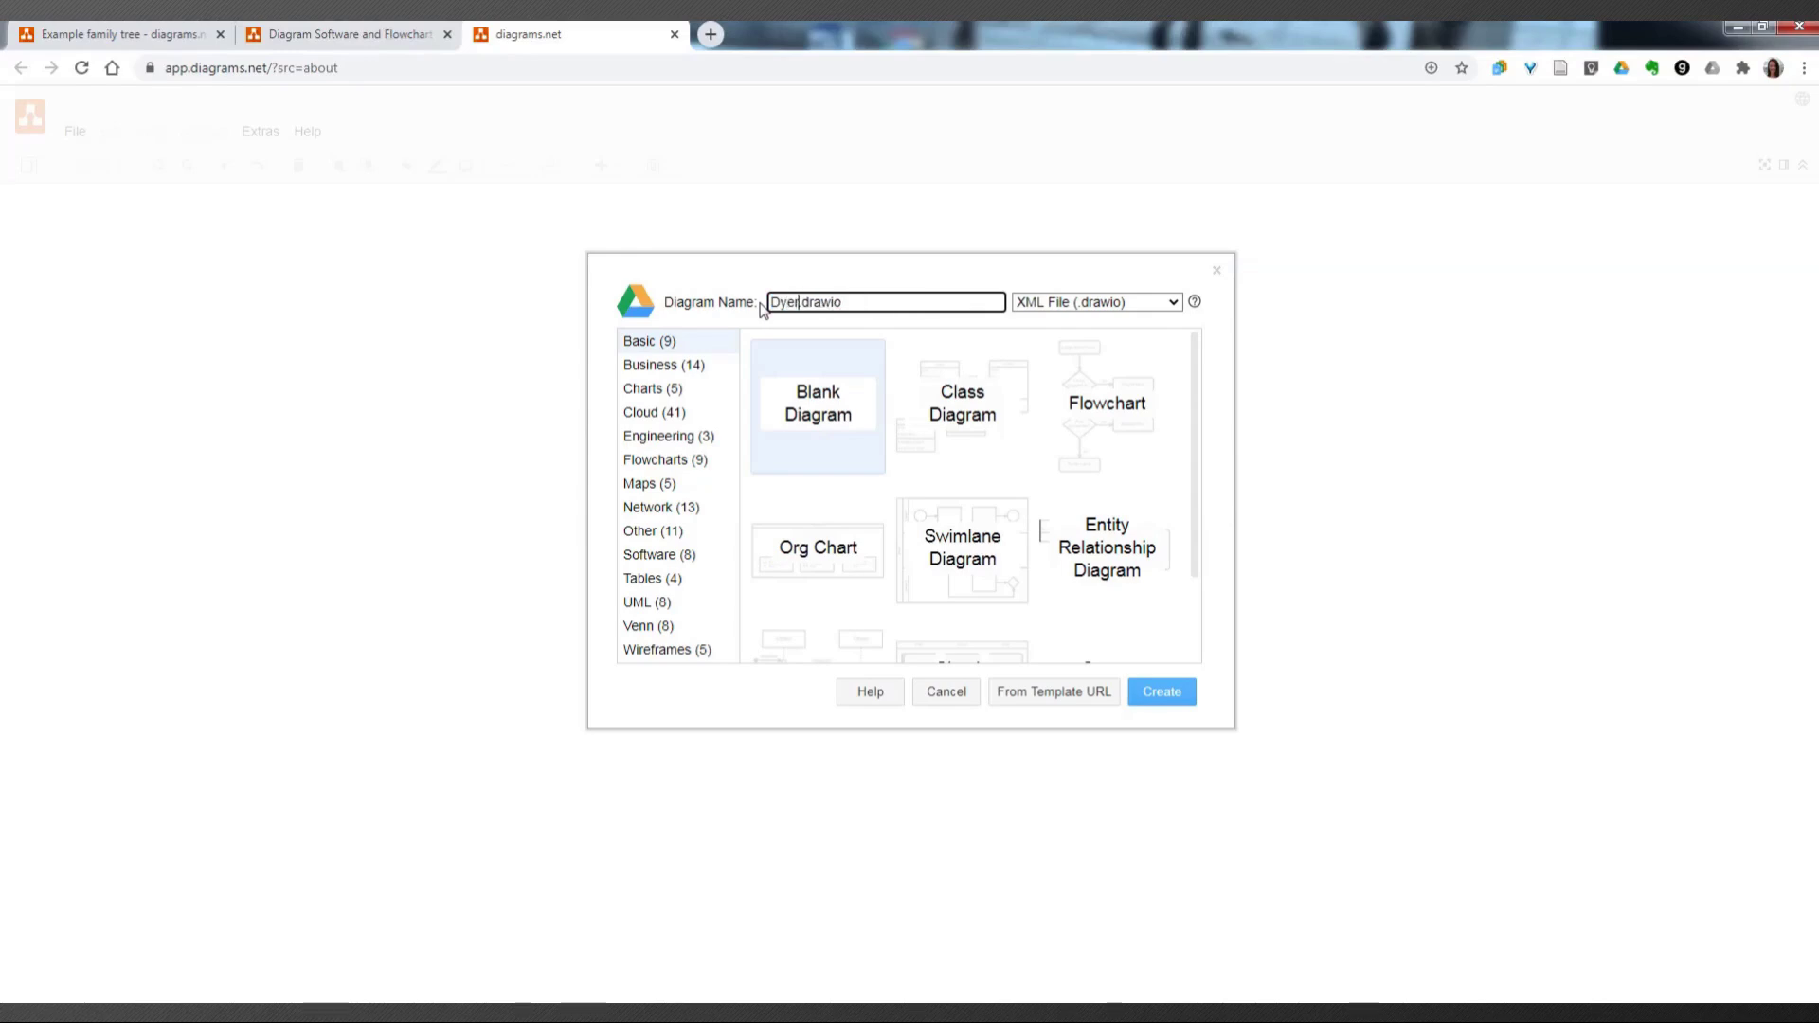
text( tree)
click(1175, 301)
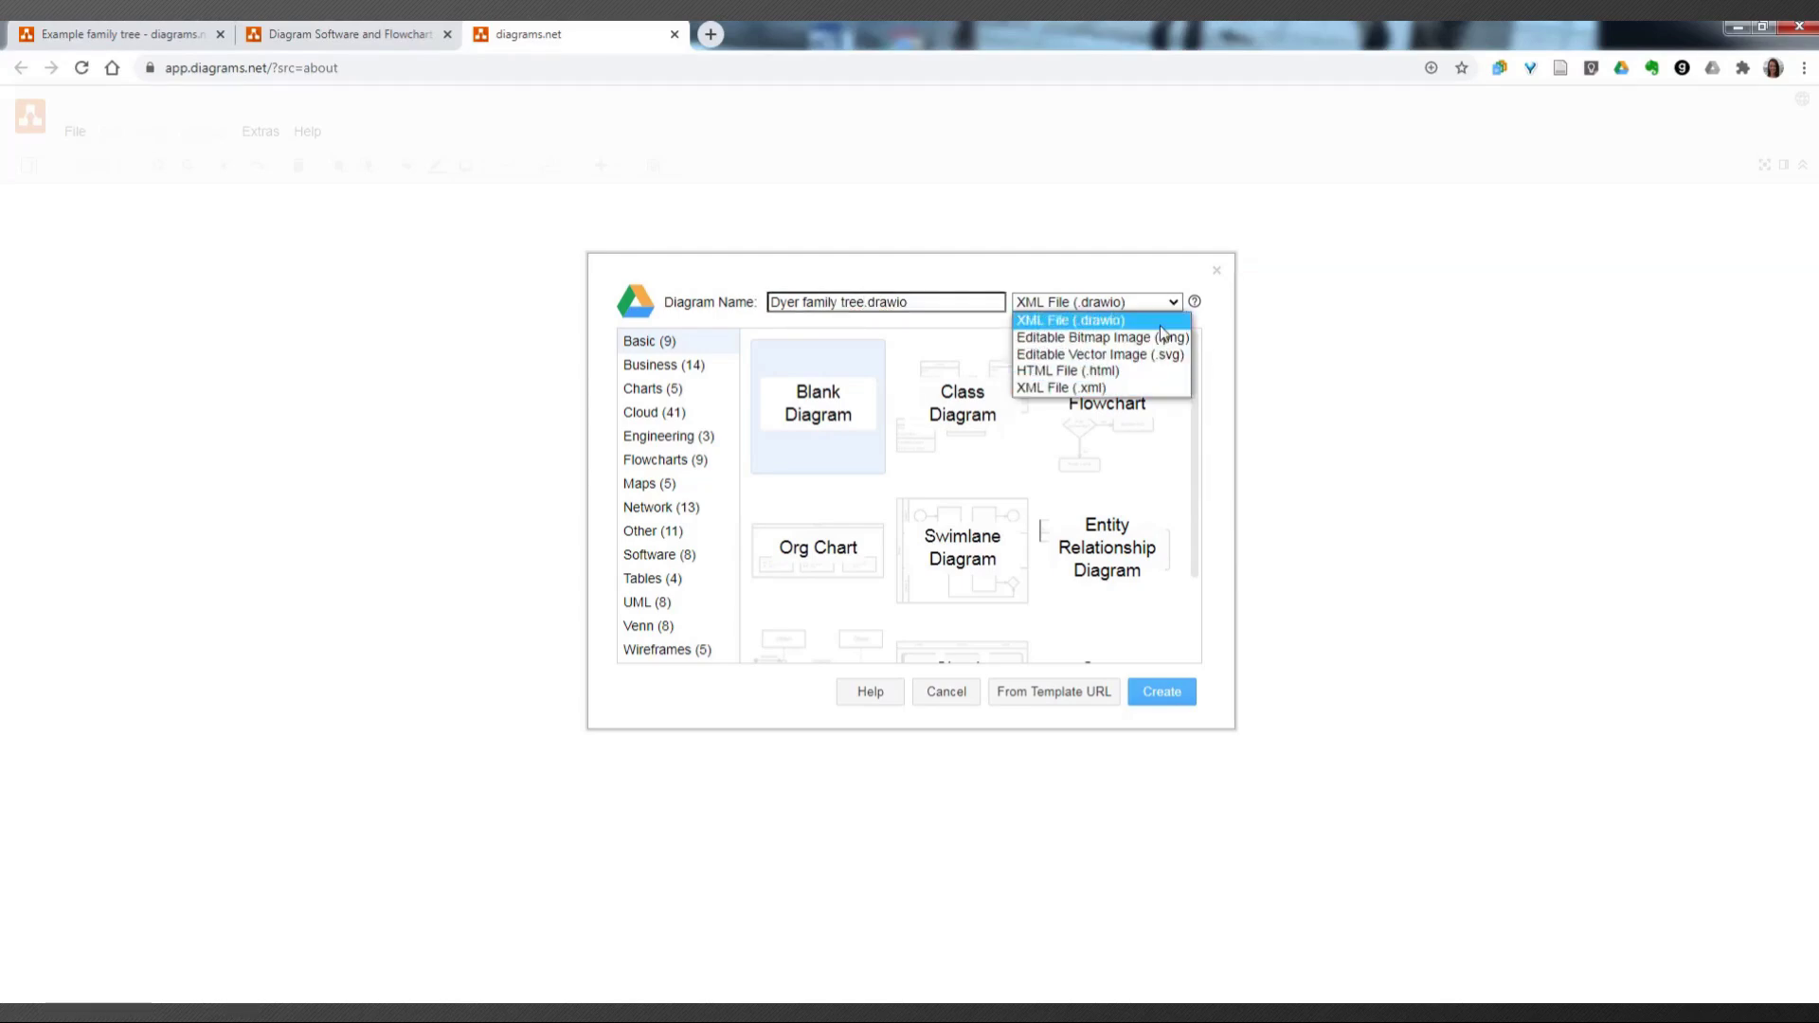
click(1161, 326)
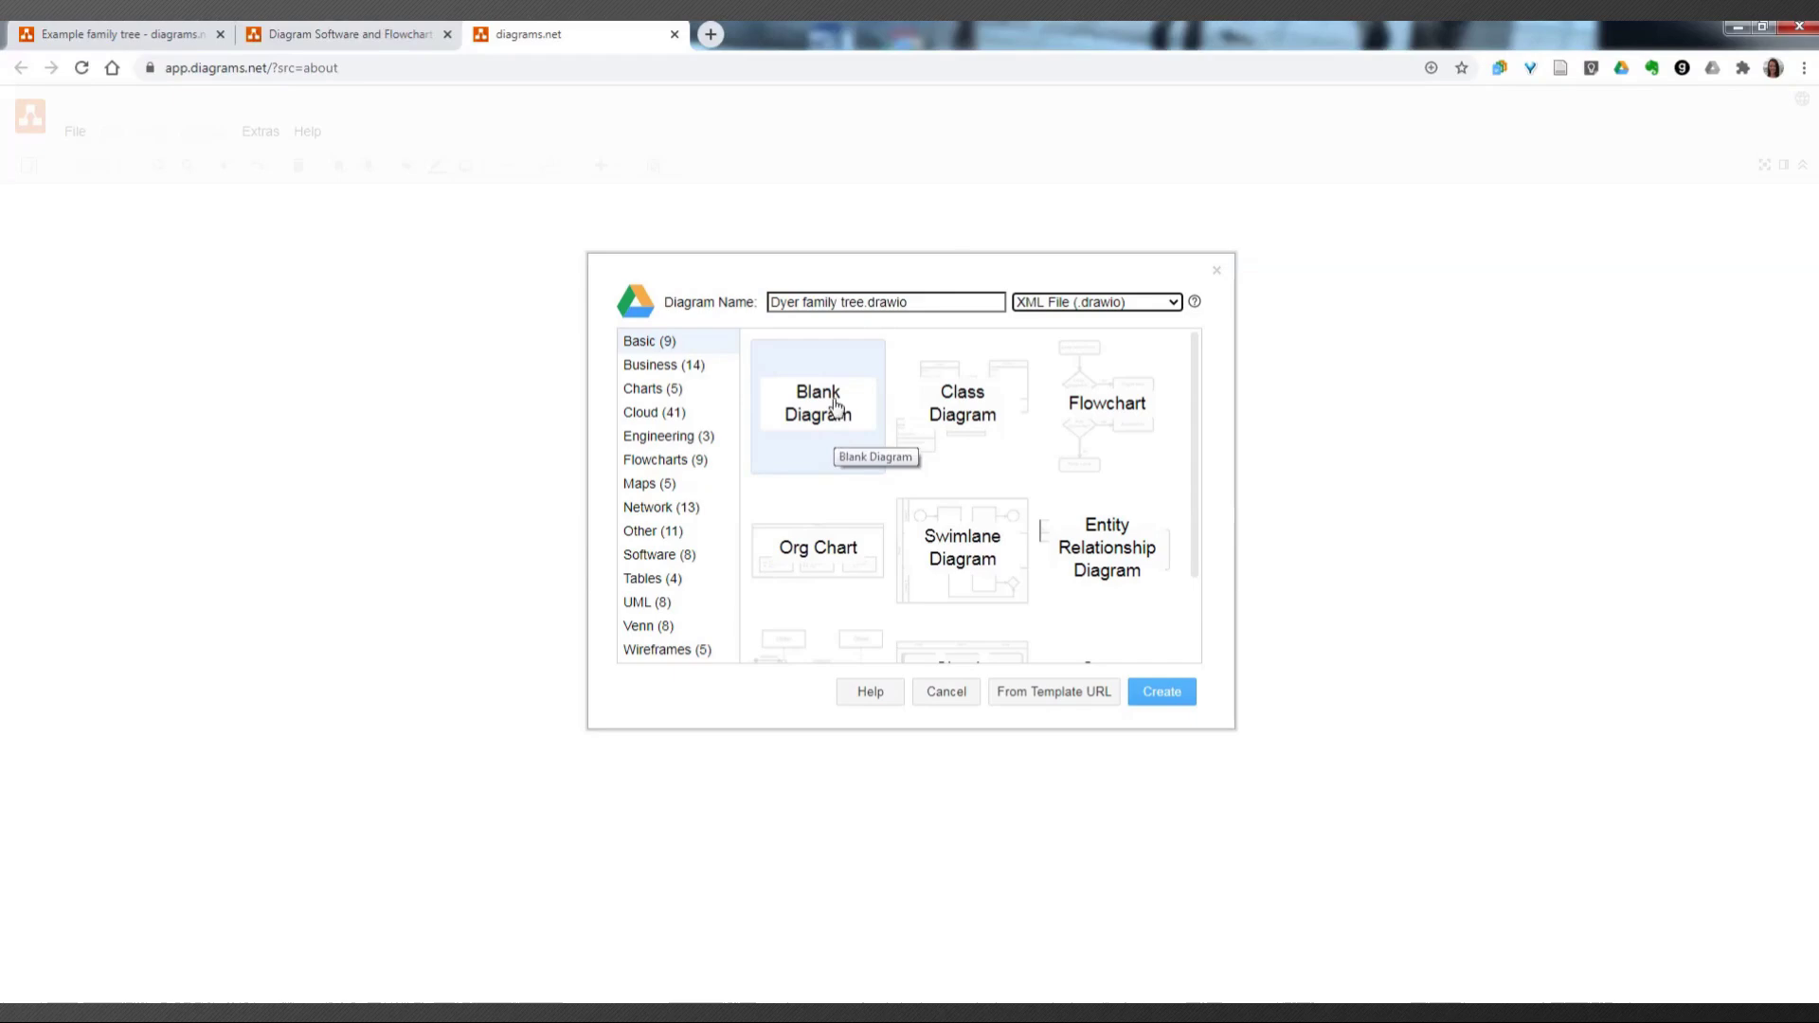
click(837, 434)
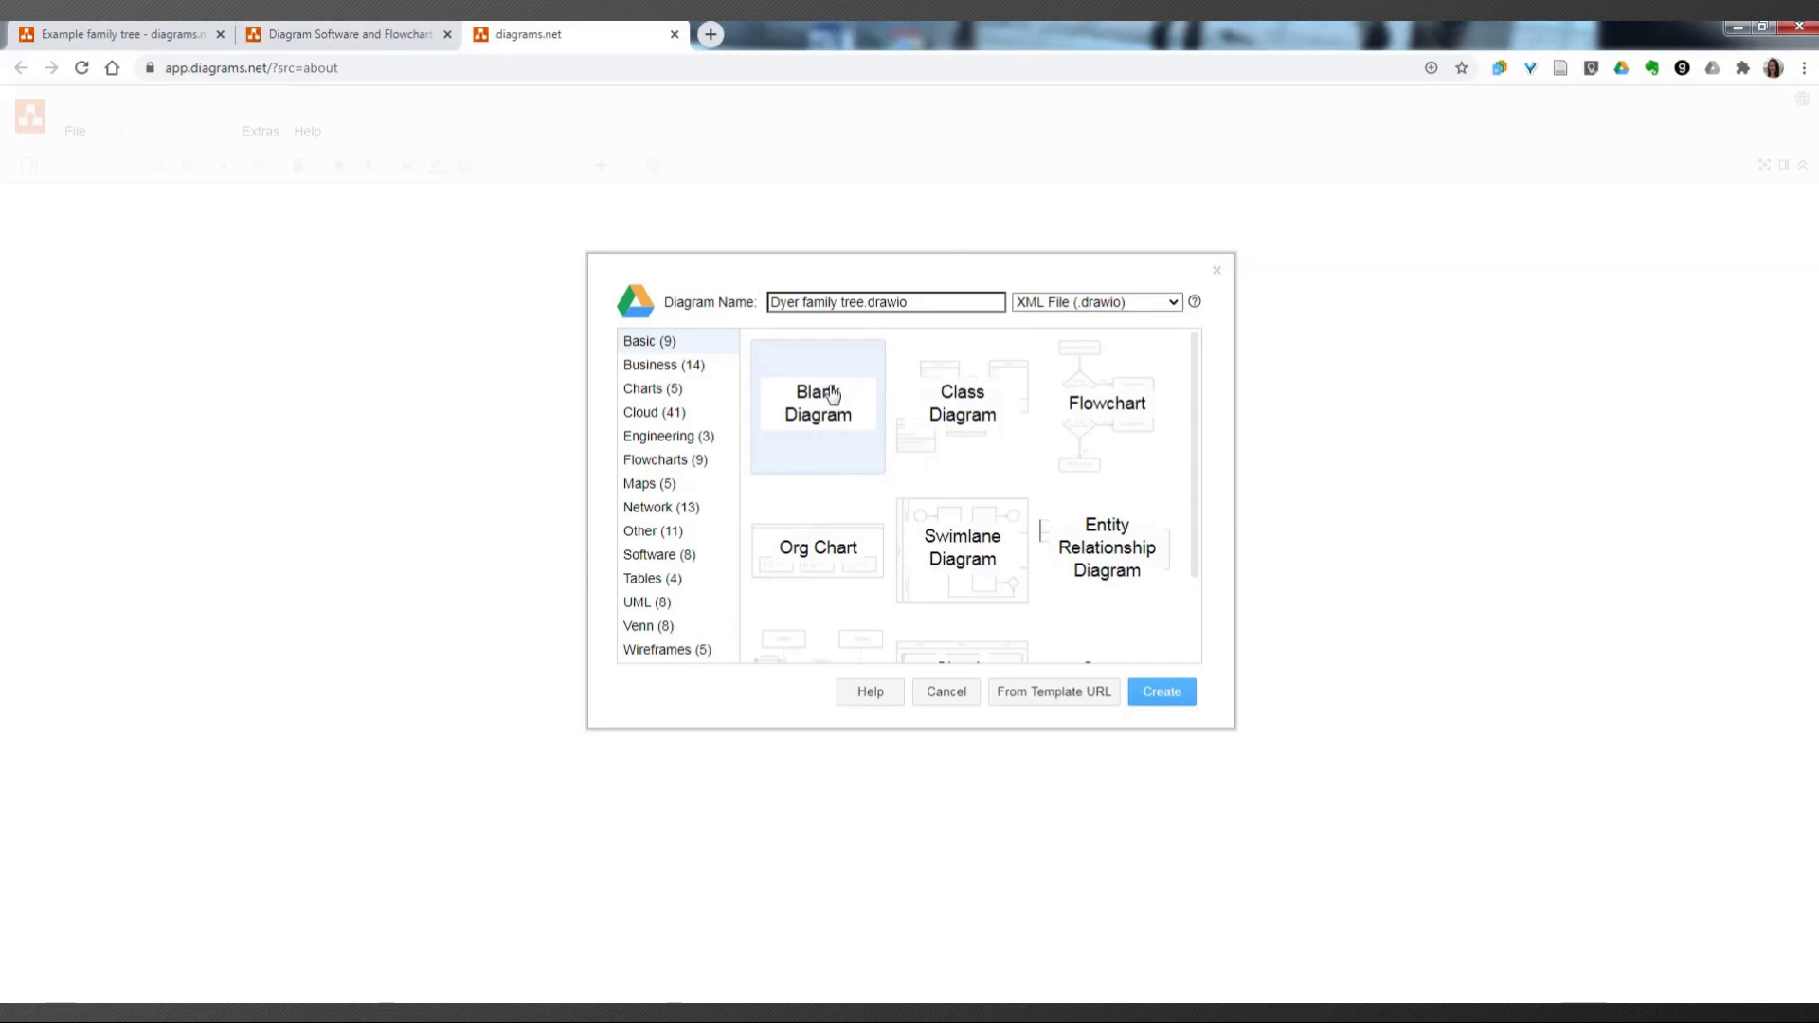
click(1172, 703)
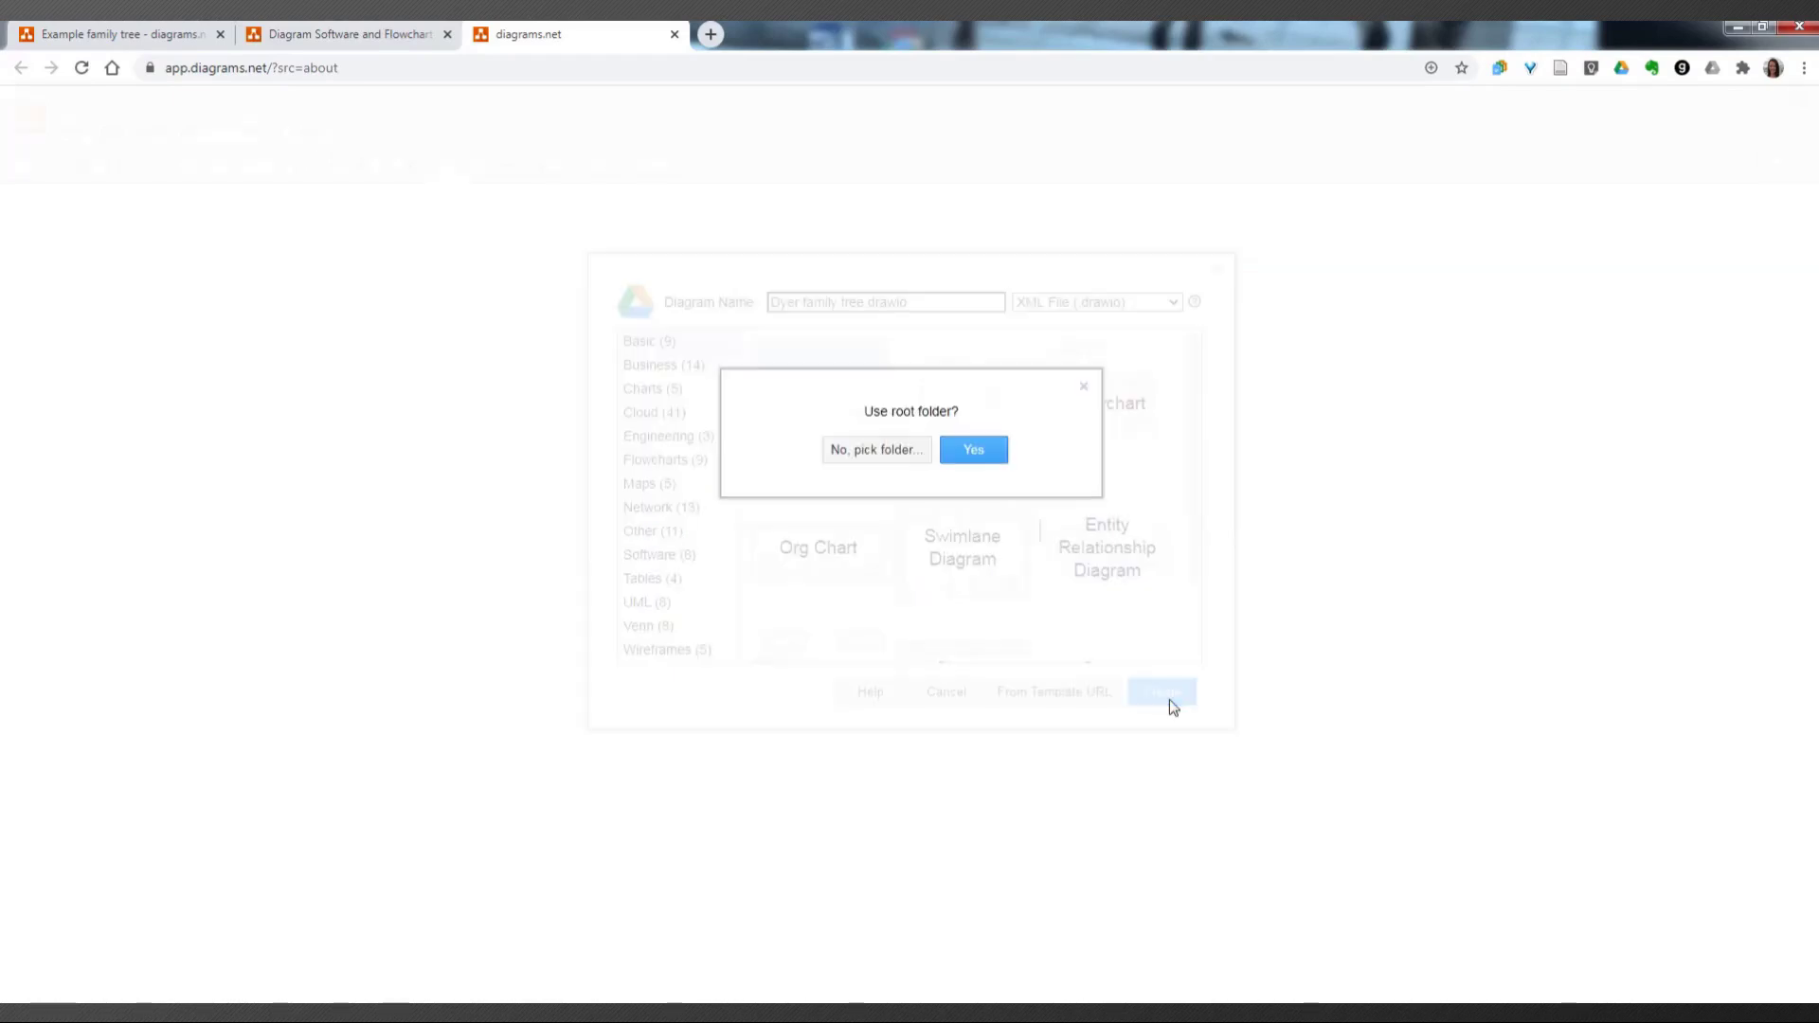
Step: Save the new diagram into the Diagrams.net folder on Google Drive
click(876, 450)
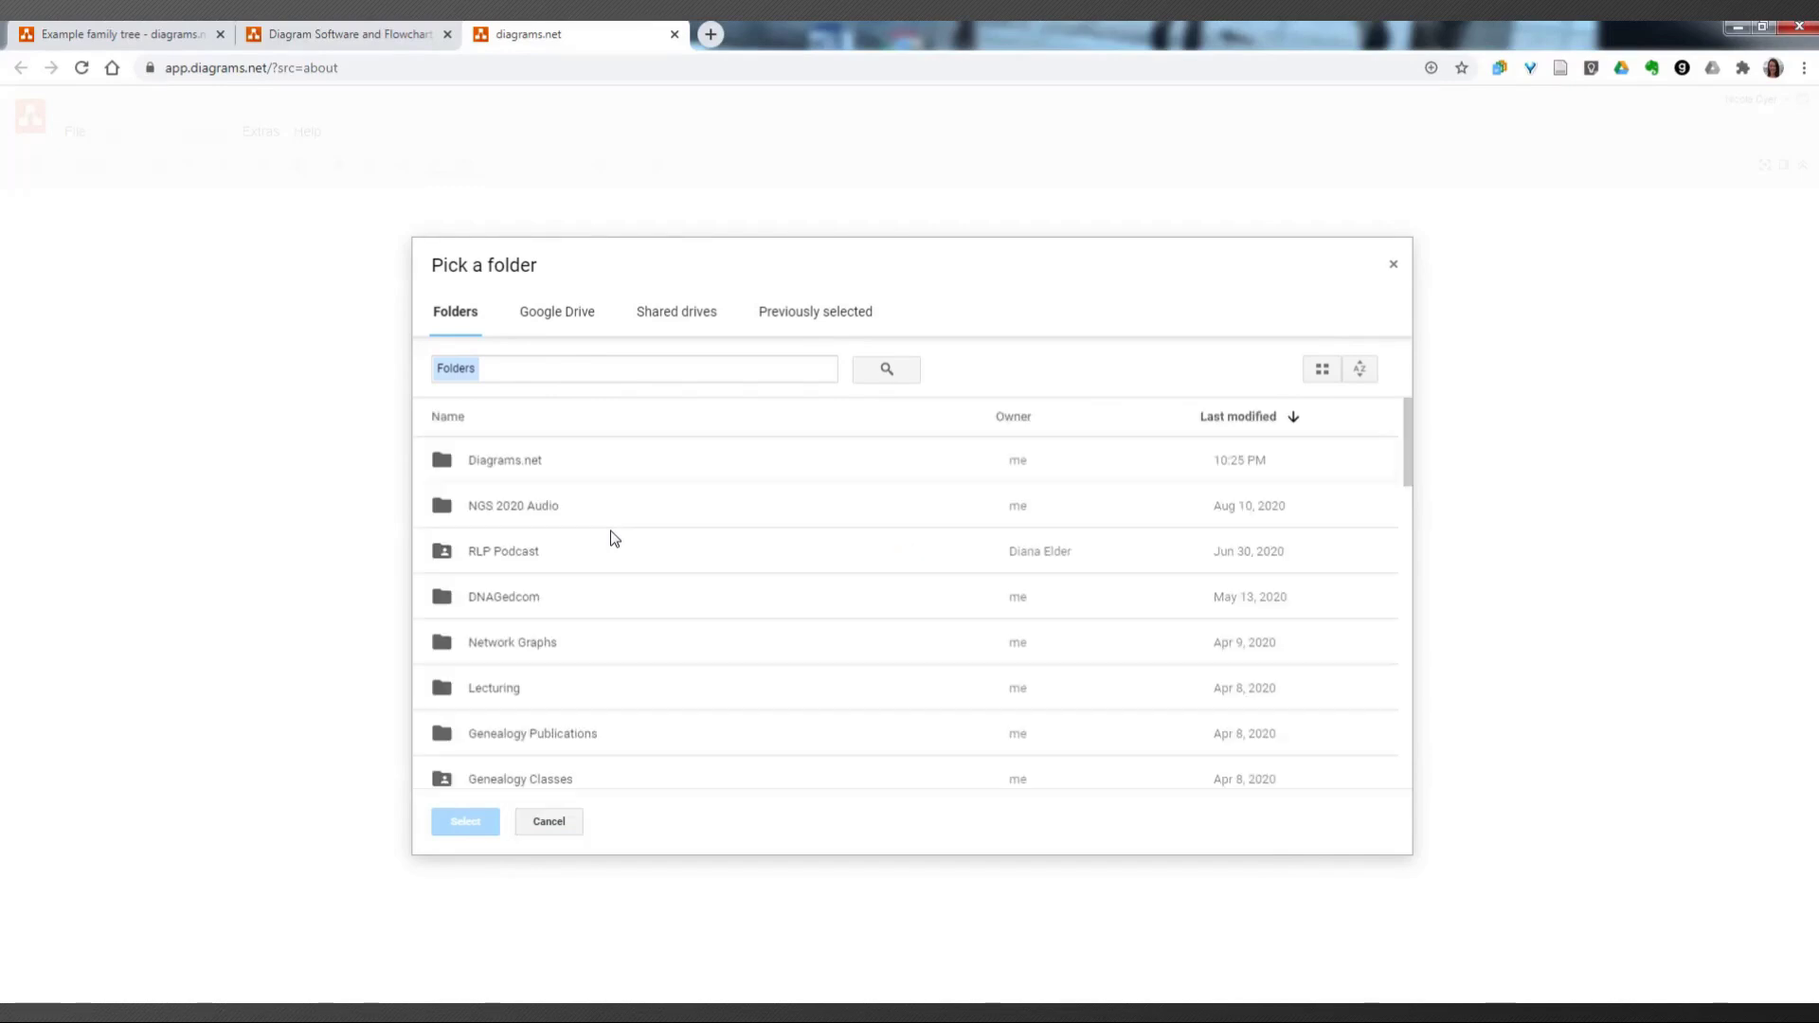
double_click(531, 460)
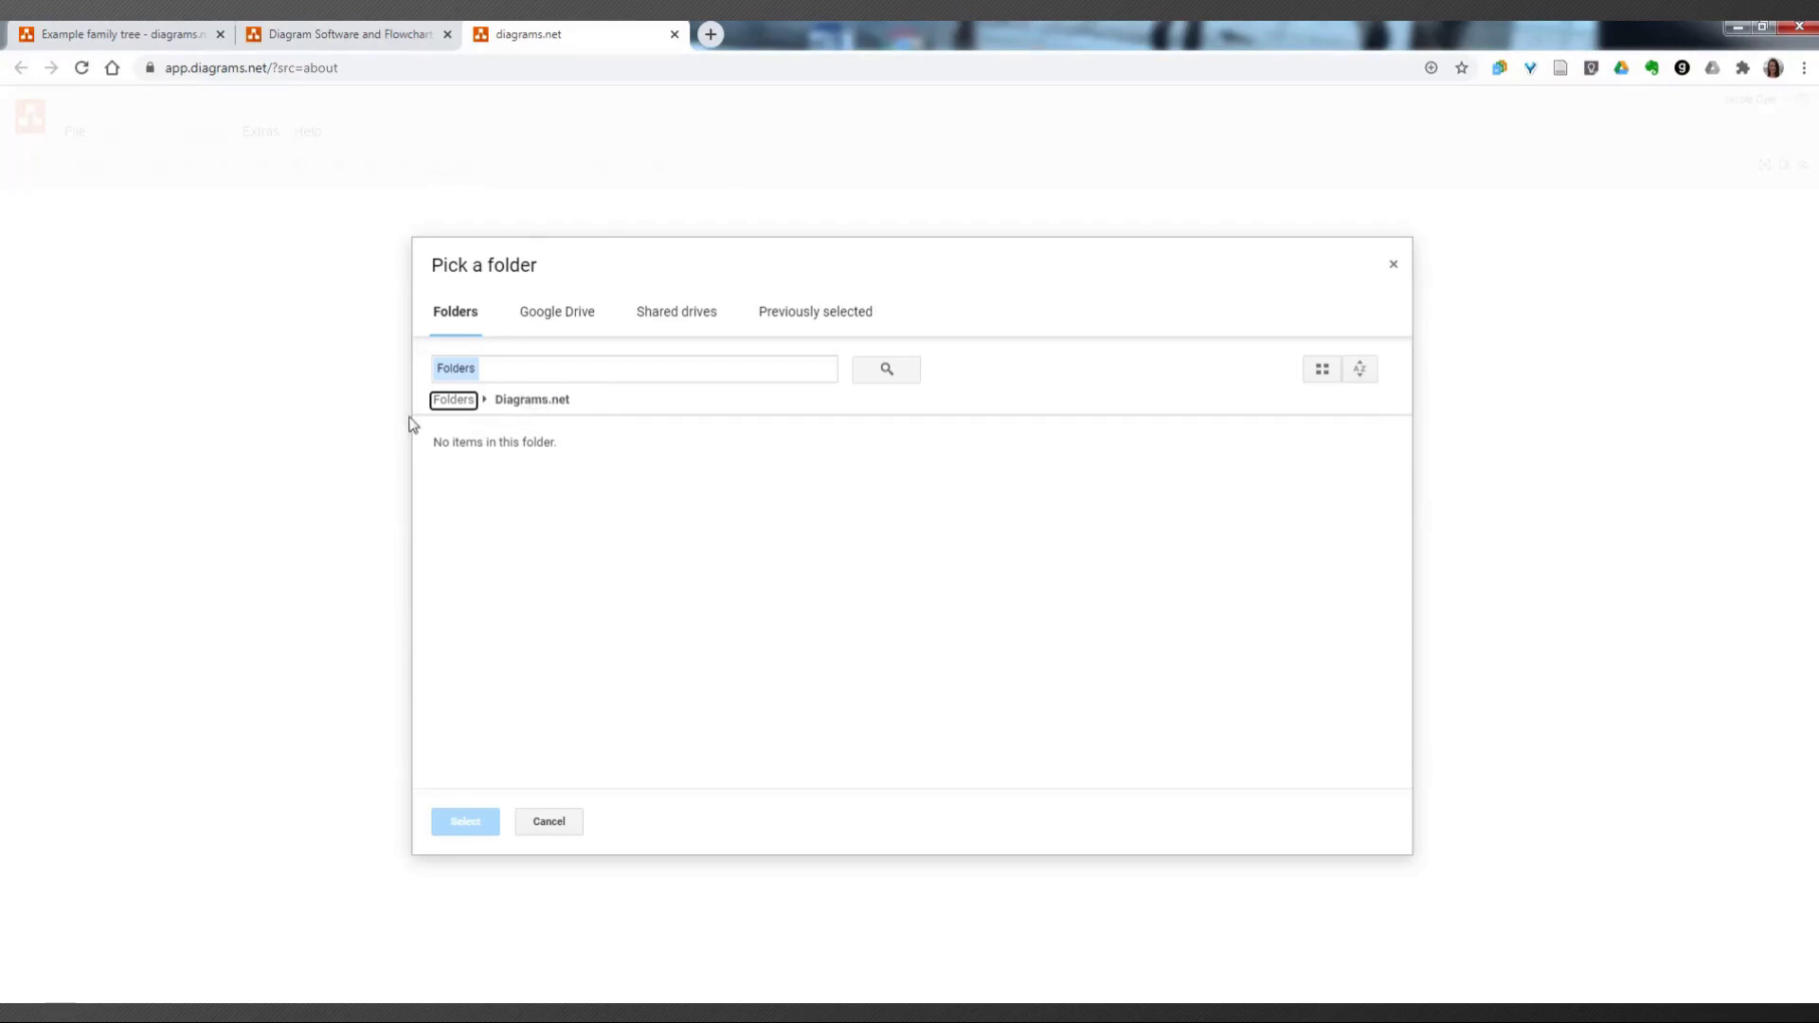
click(529, 405)
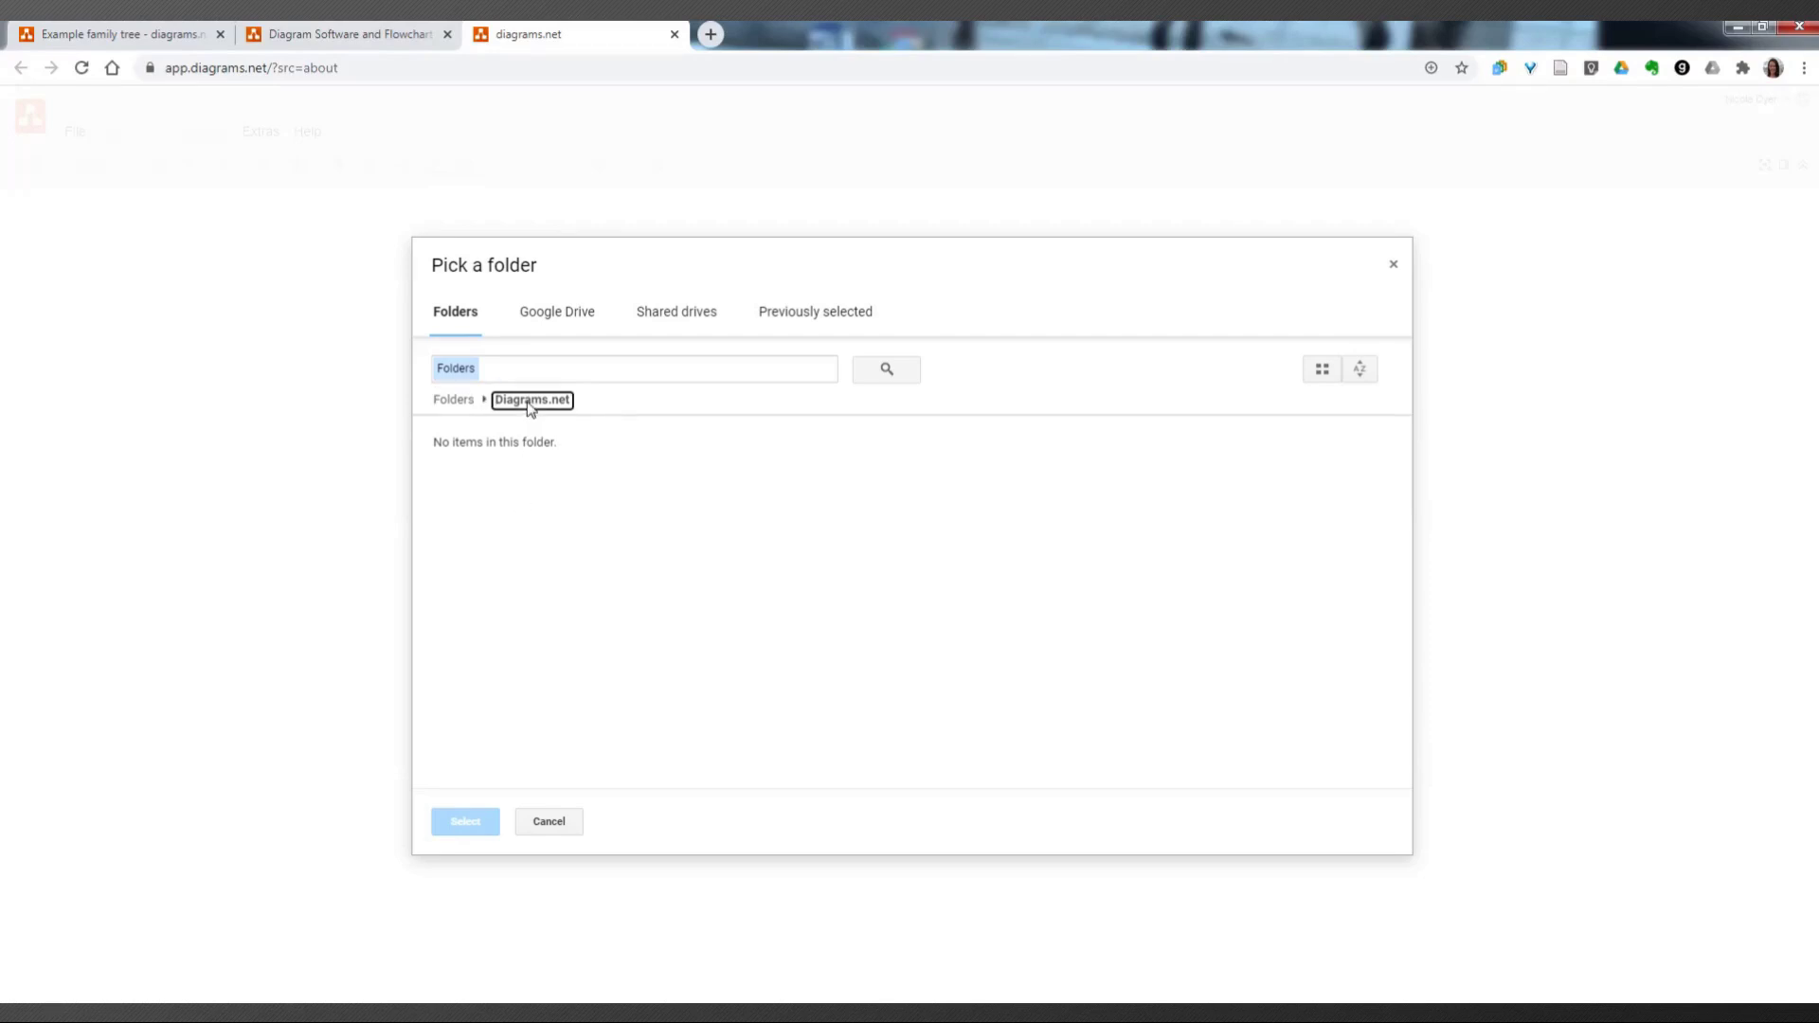
click(458, 402)
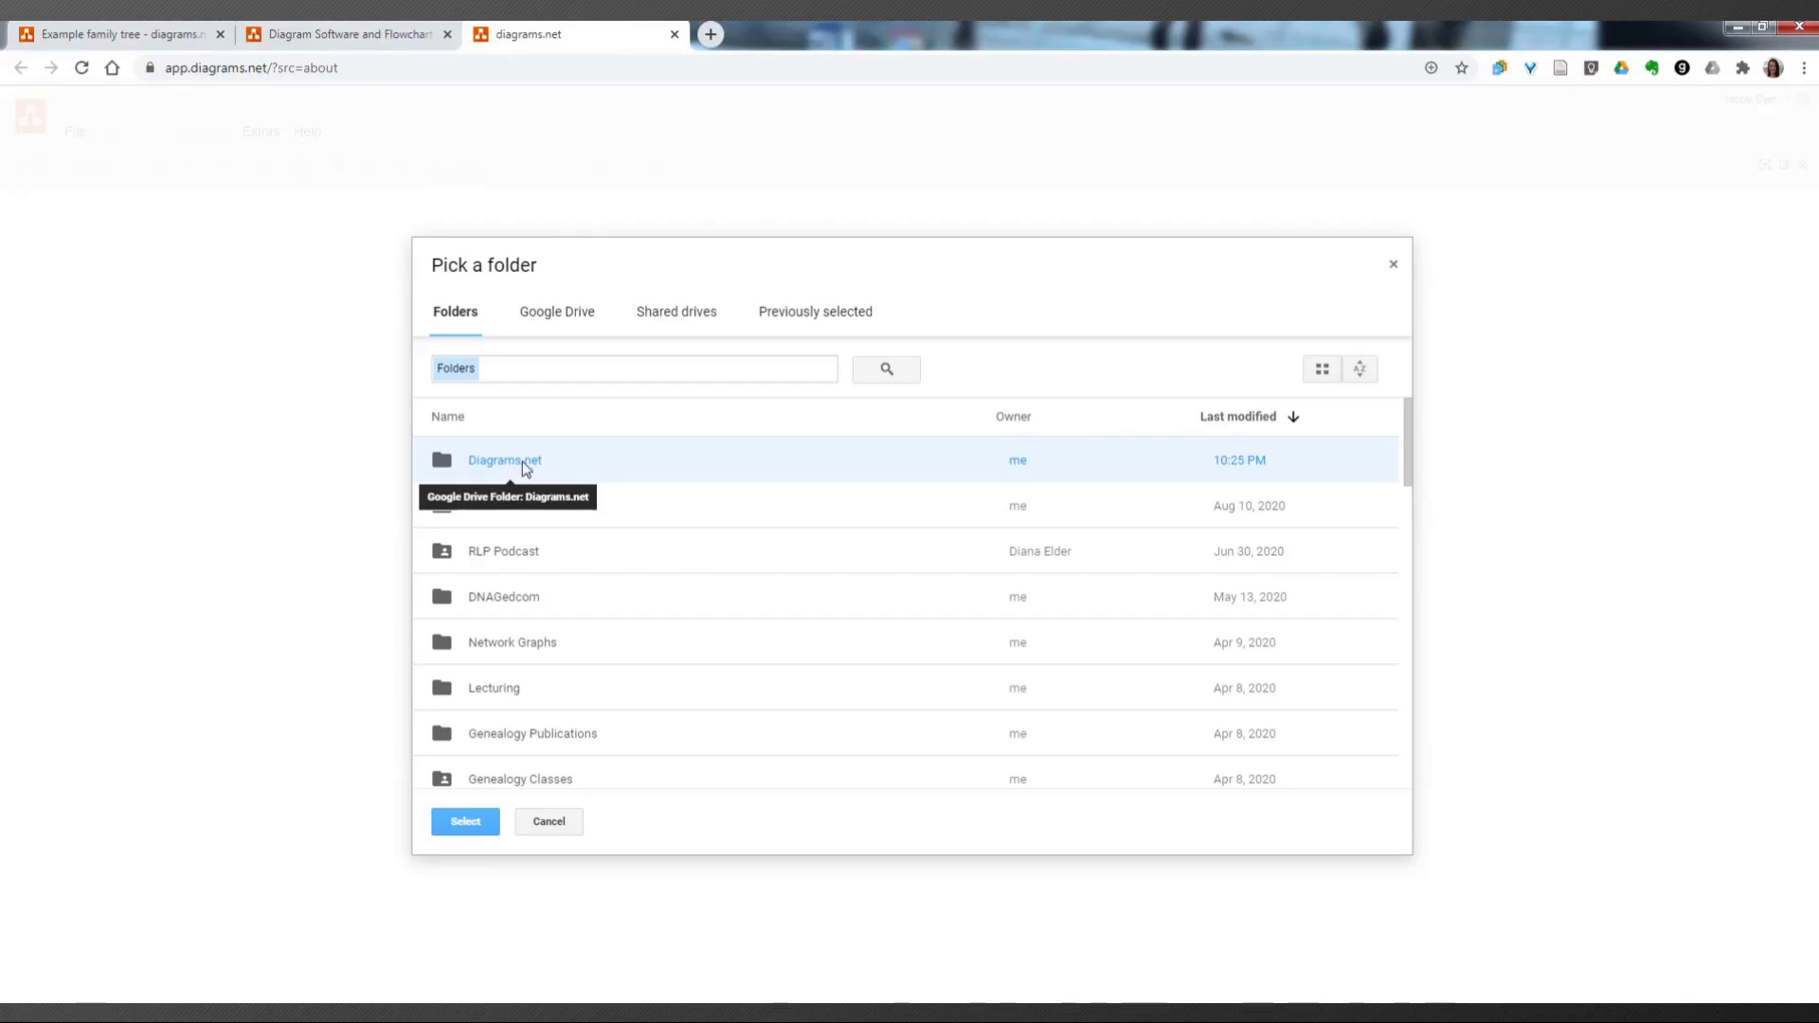
click(484, 827)
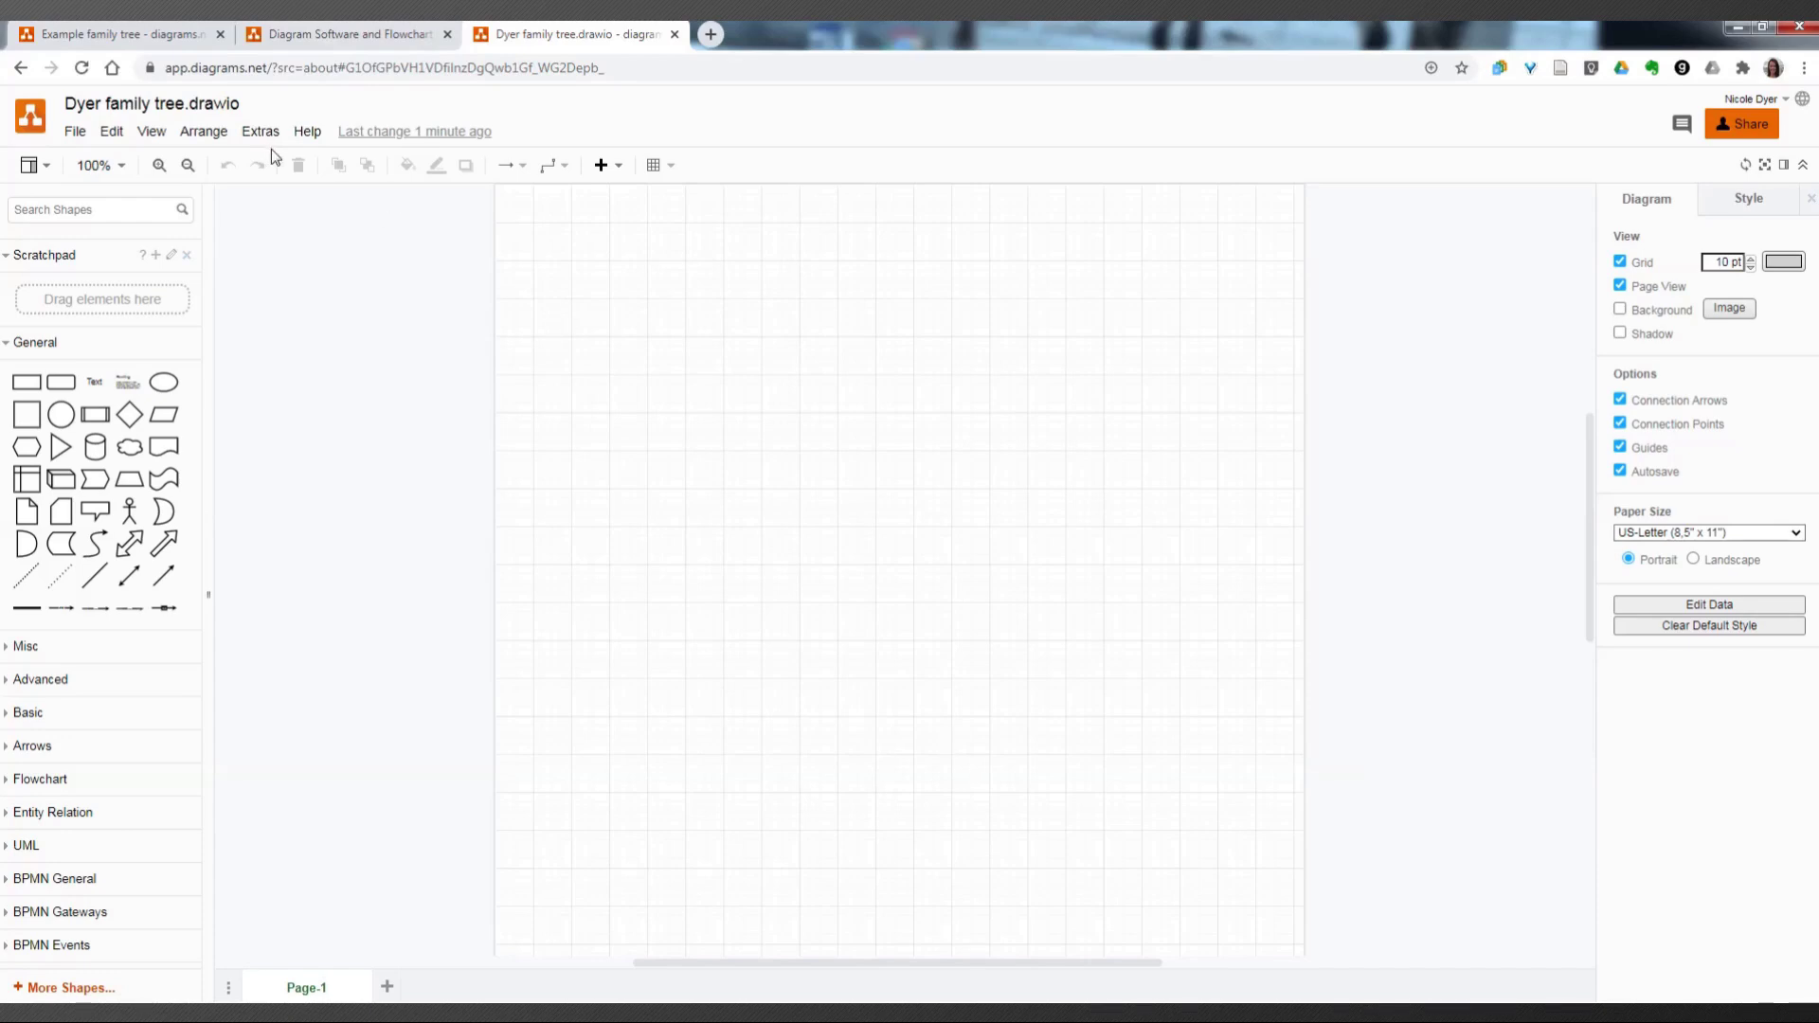
Step: Turn off the page grid from the View menu
click(151, 132)
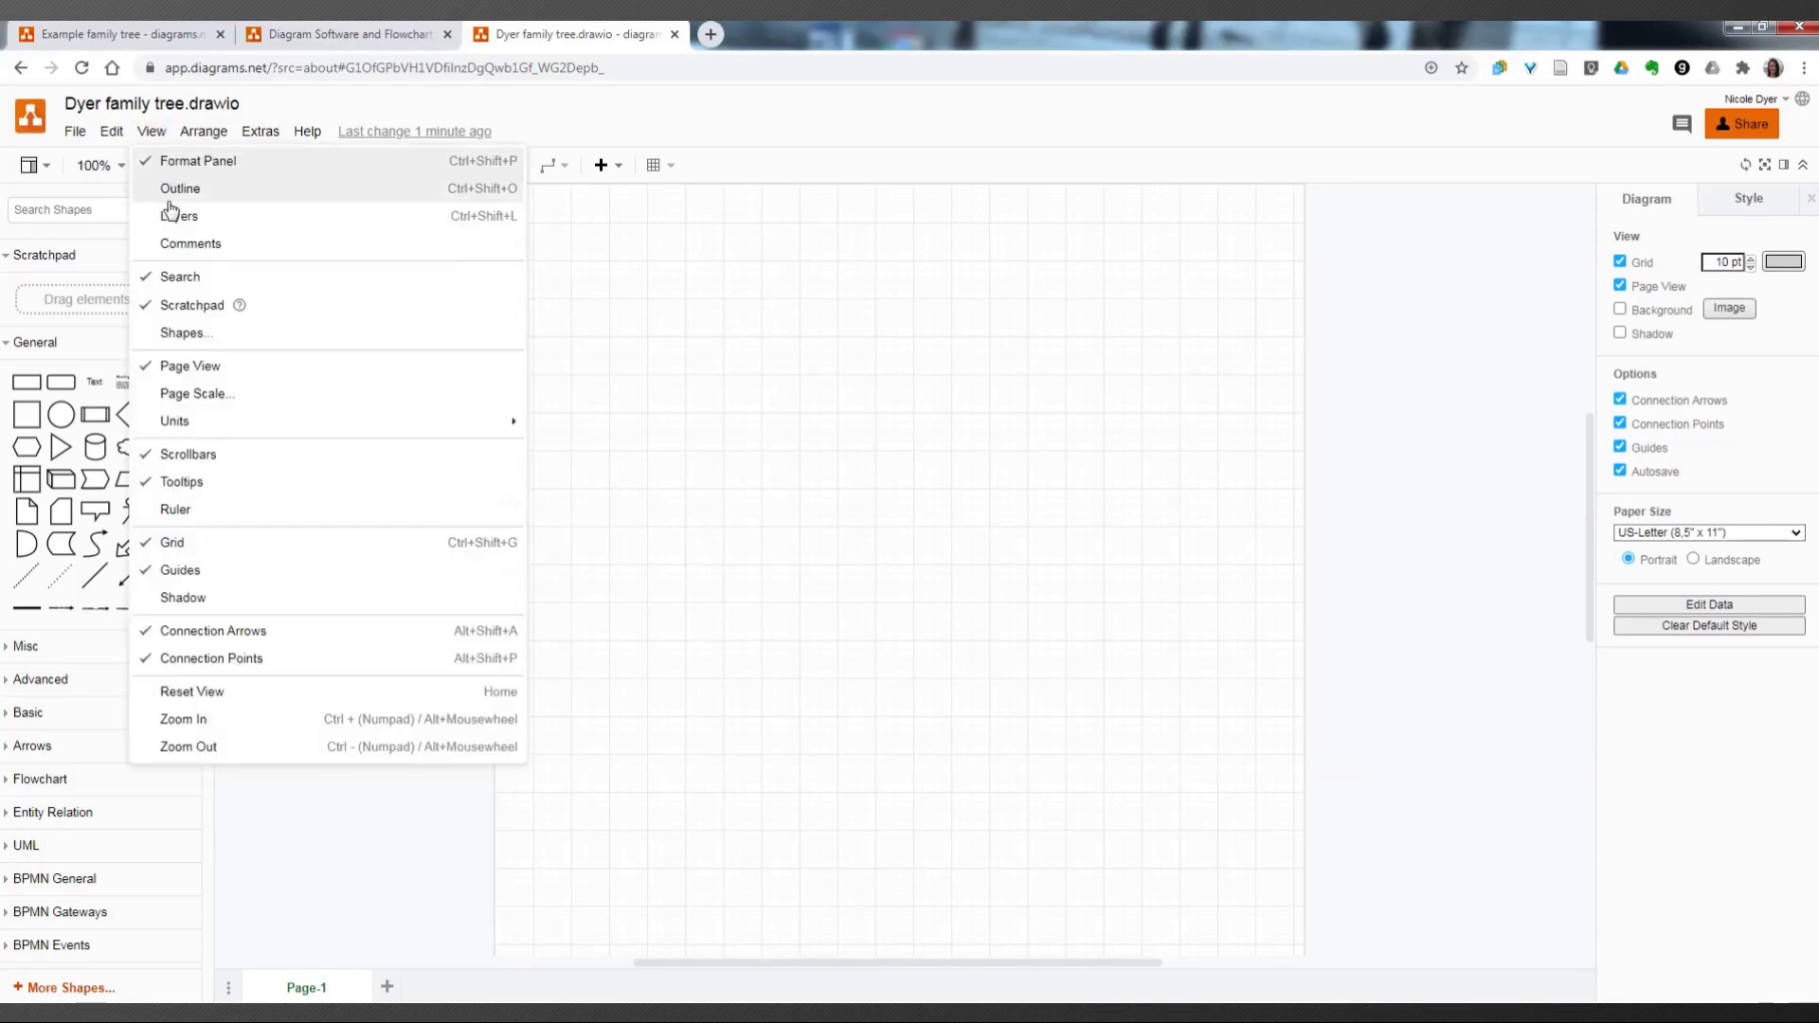
click(200, 545)
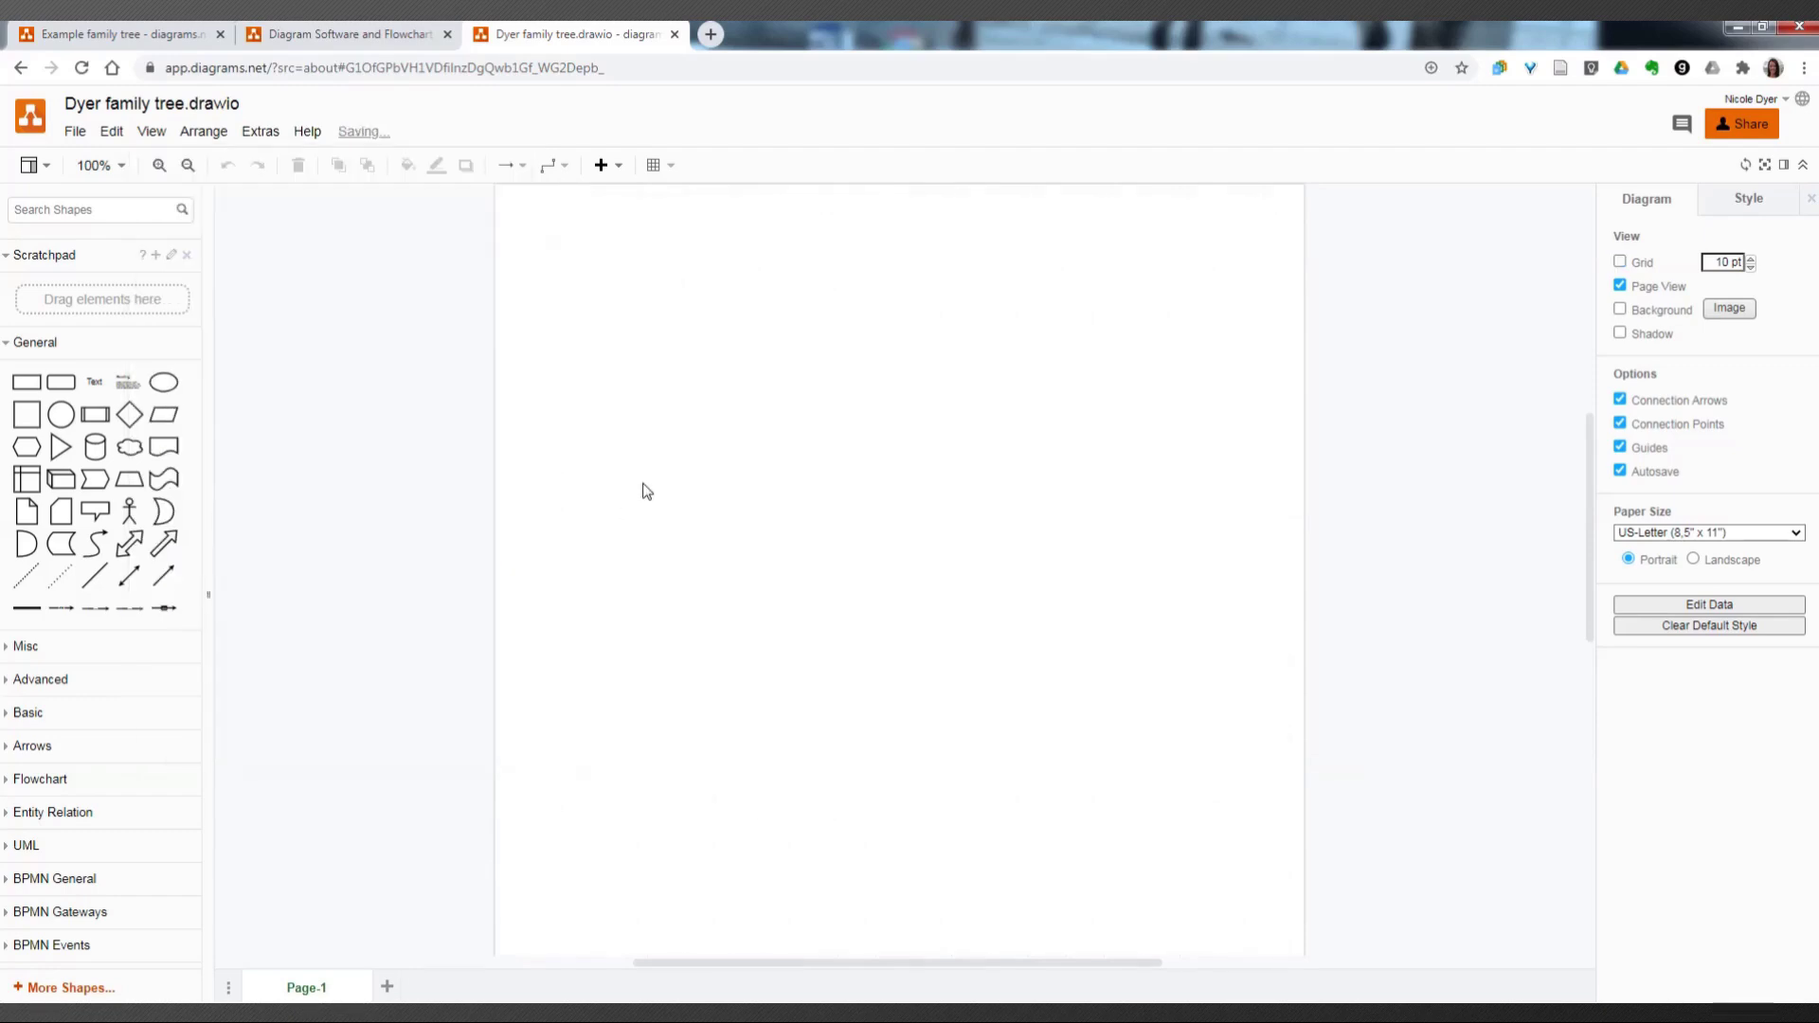
mouse_move(28, 393)
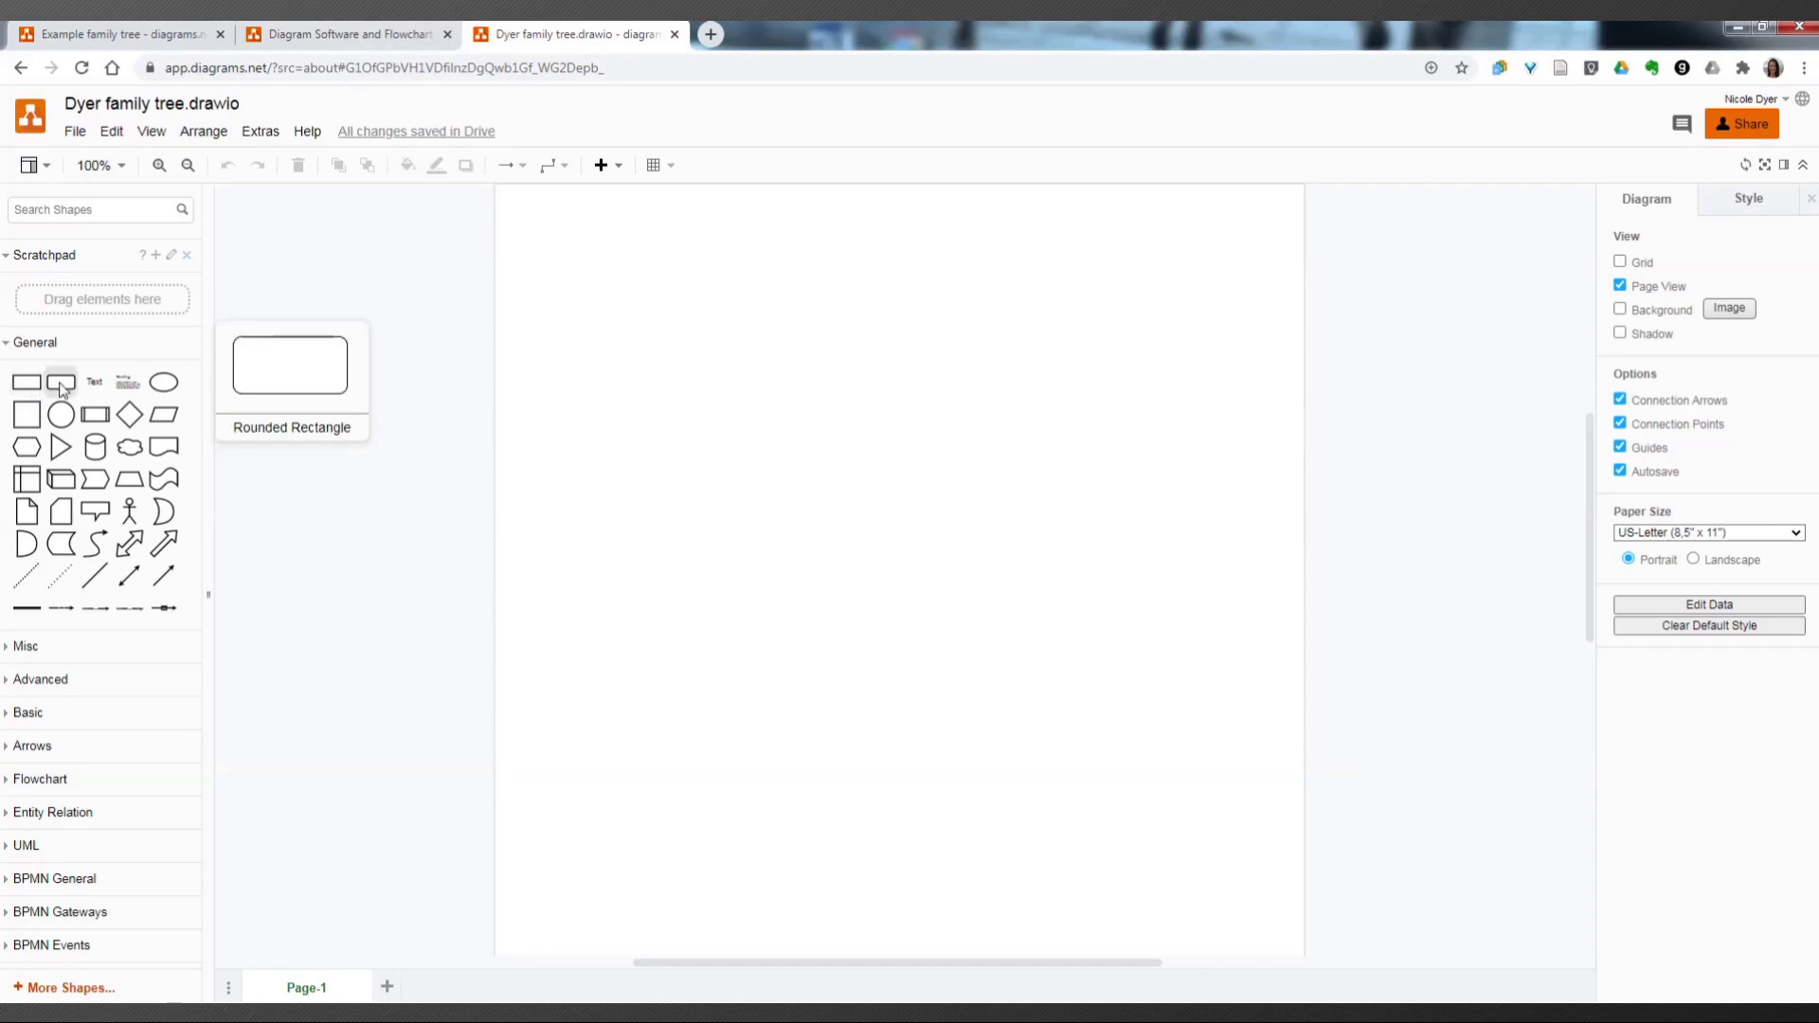
Step: Place a rounded rectangle labelled 'Me' on the page and enlarge it
drag(61, 389, 769, 611)
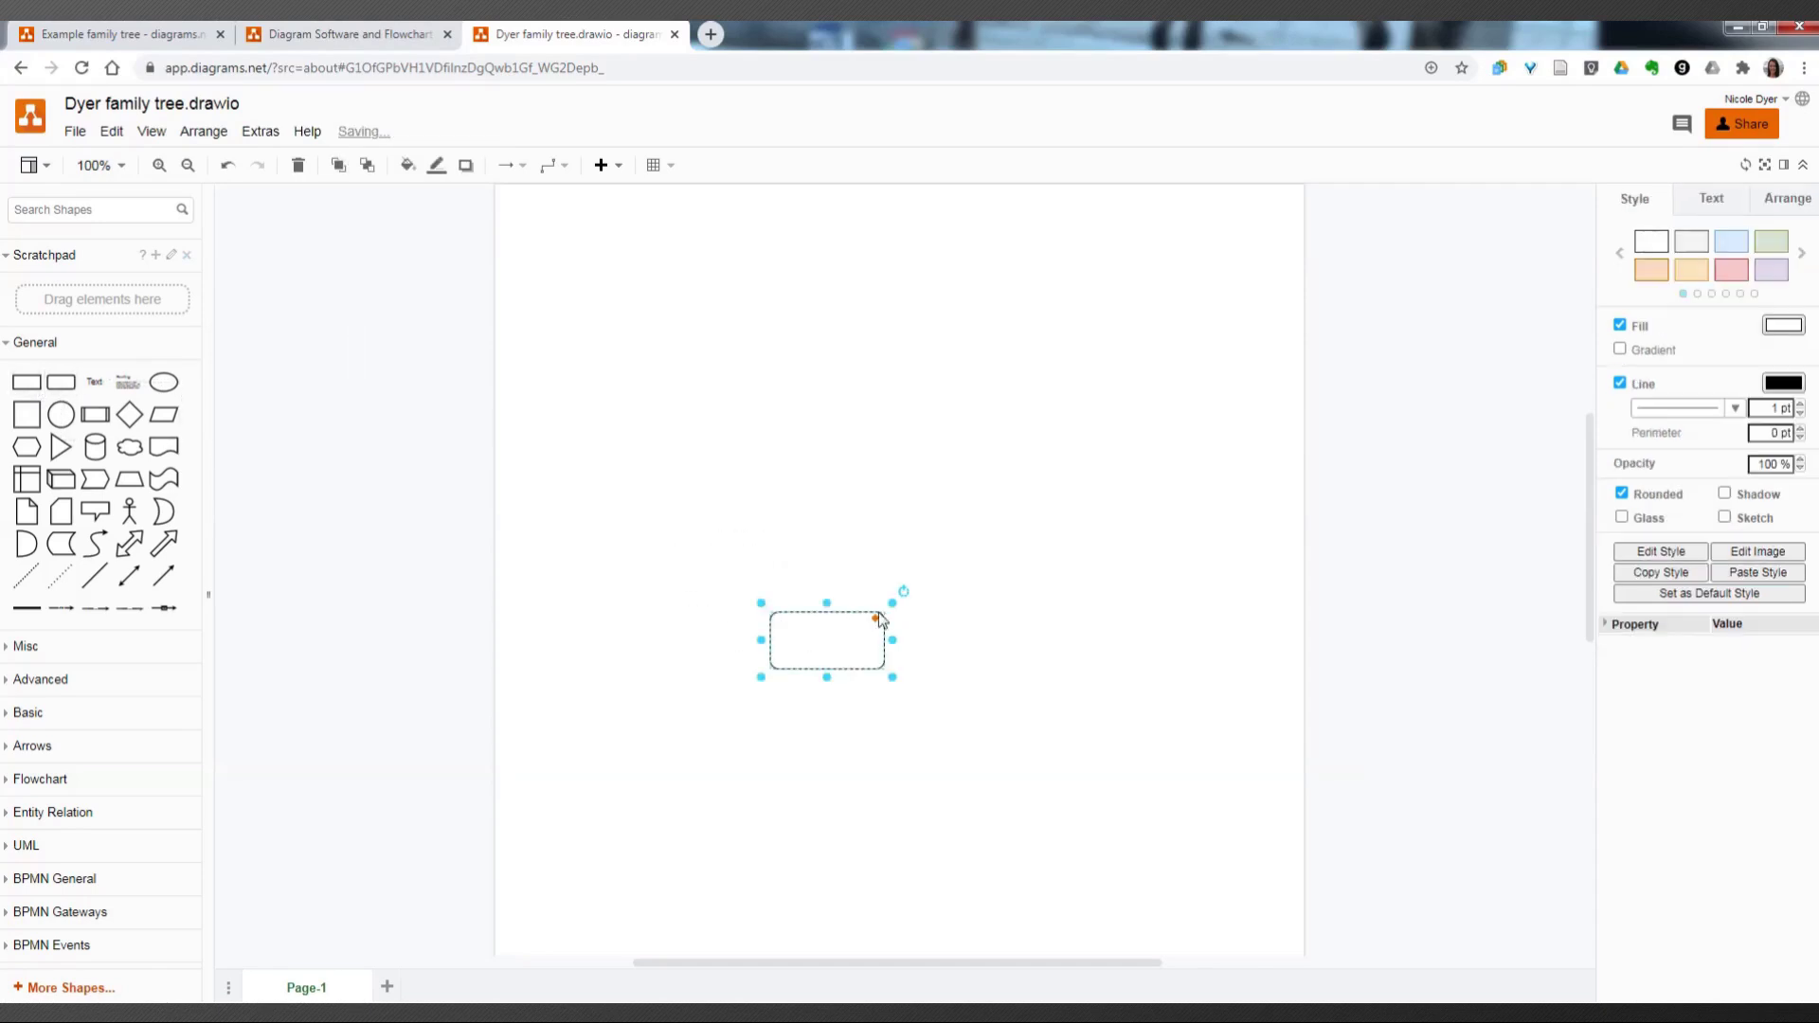
double_click(782, 640)
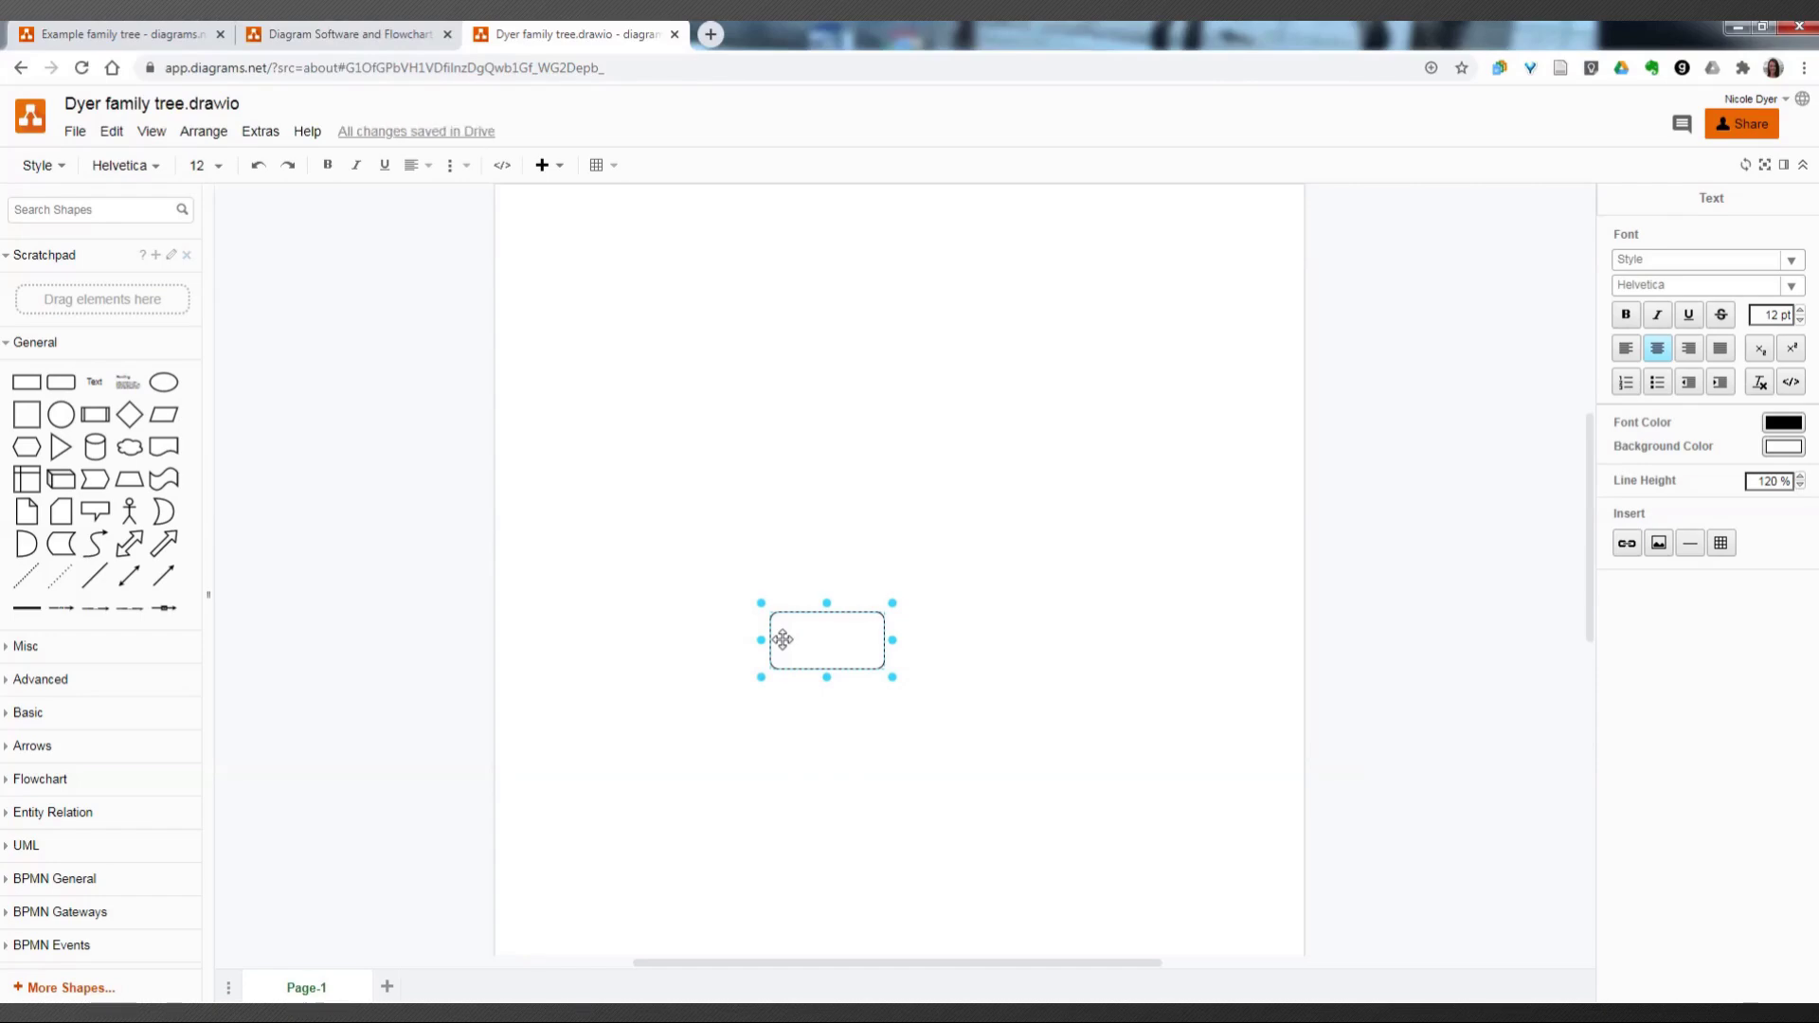
text(Me)
mouse_move(892, 602)
mouse_down()
mouse_move(966, 587)
mouse_move(896, 611)
mouse_up()
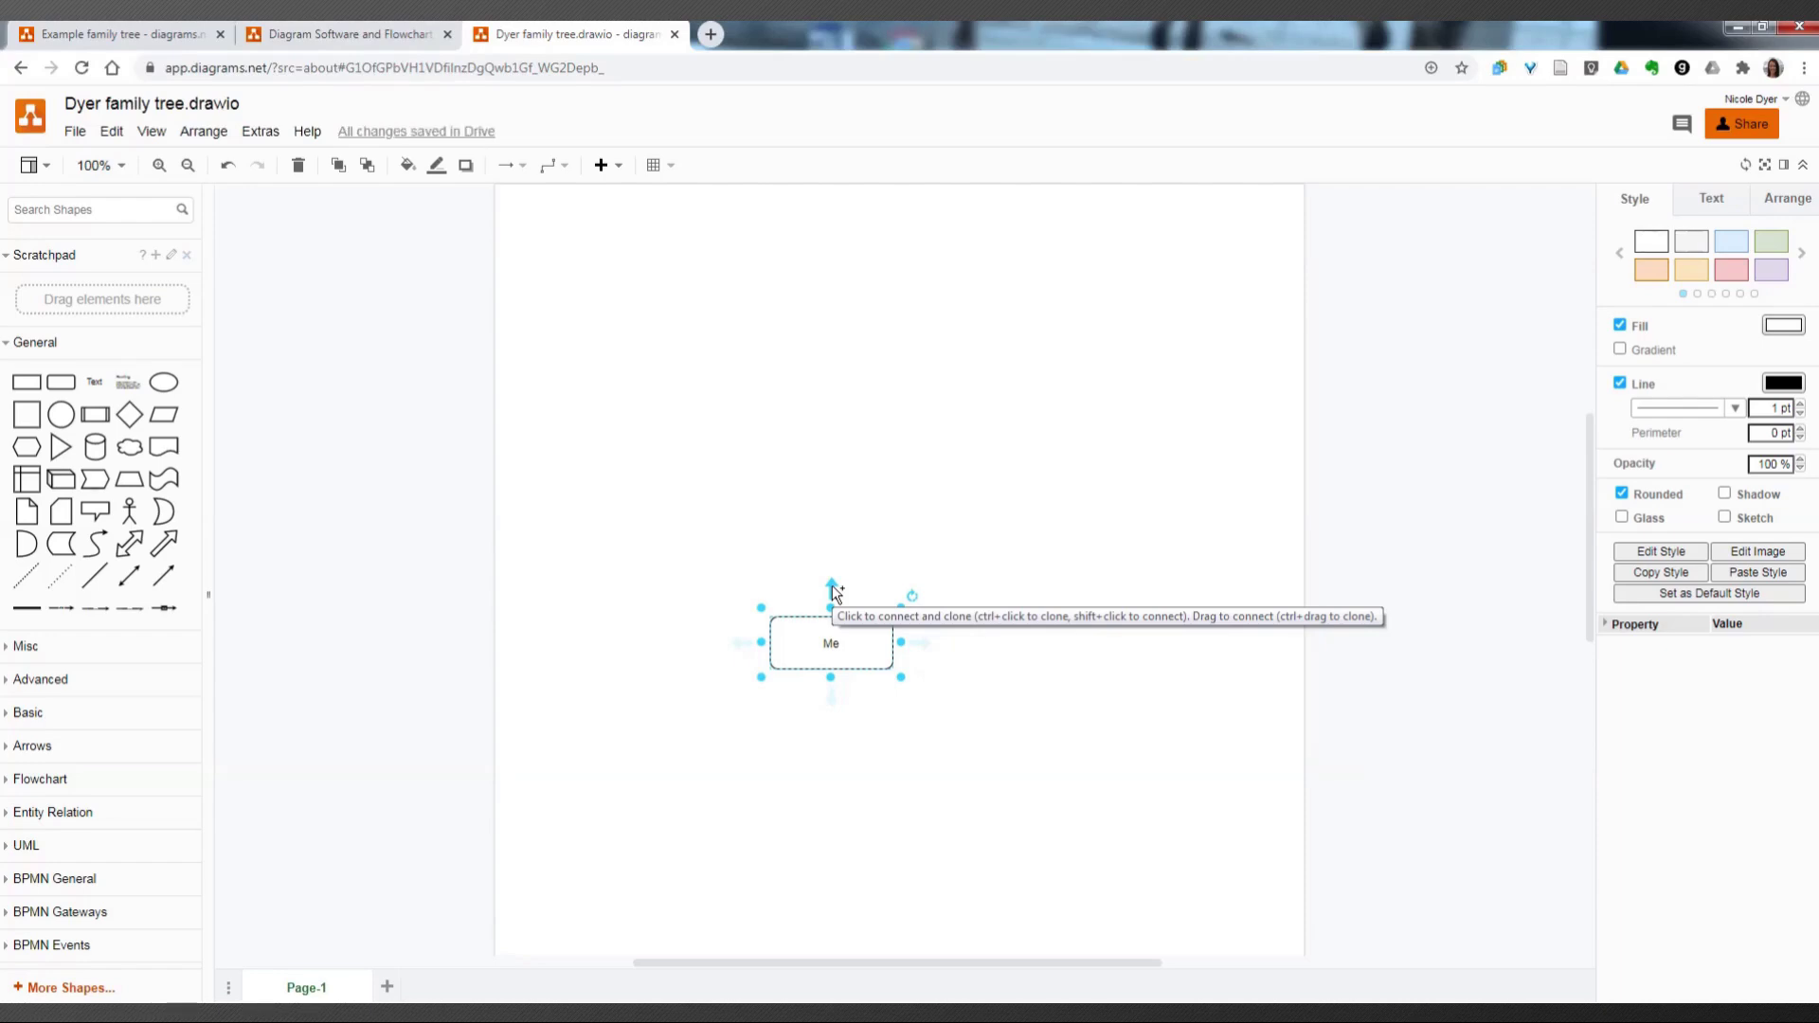
Step: Stack linked boxes labelled 'Mom' and 'Grandma' above Me
click(833, 590)
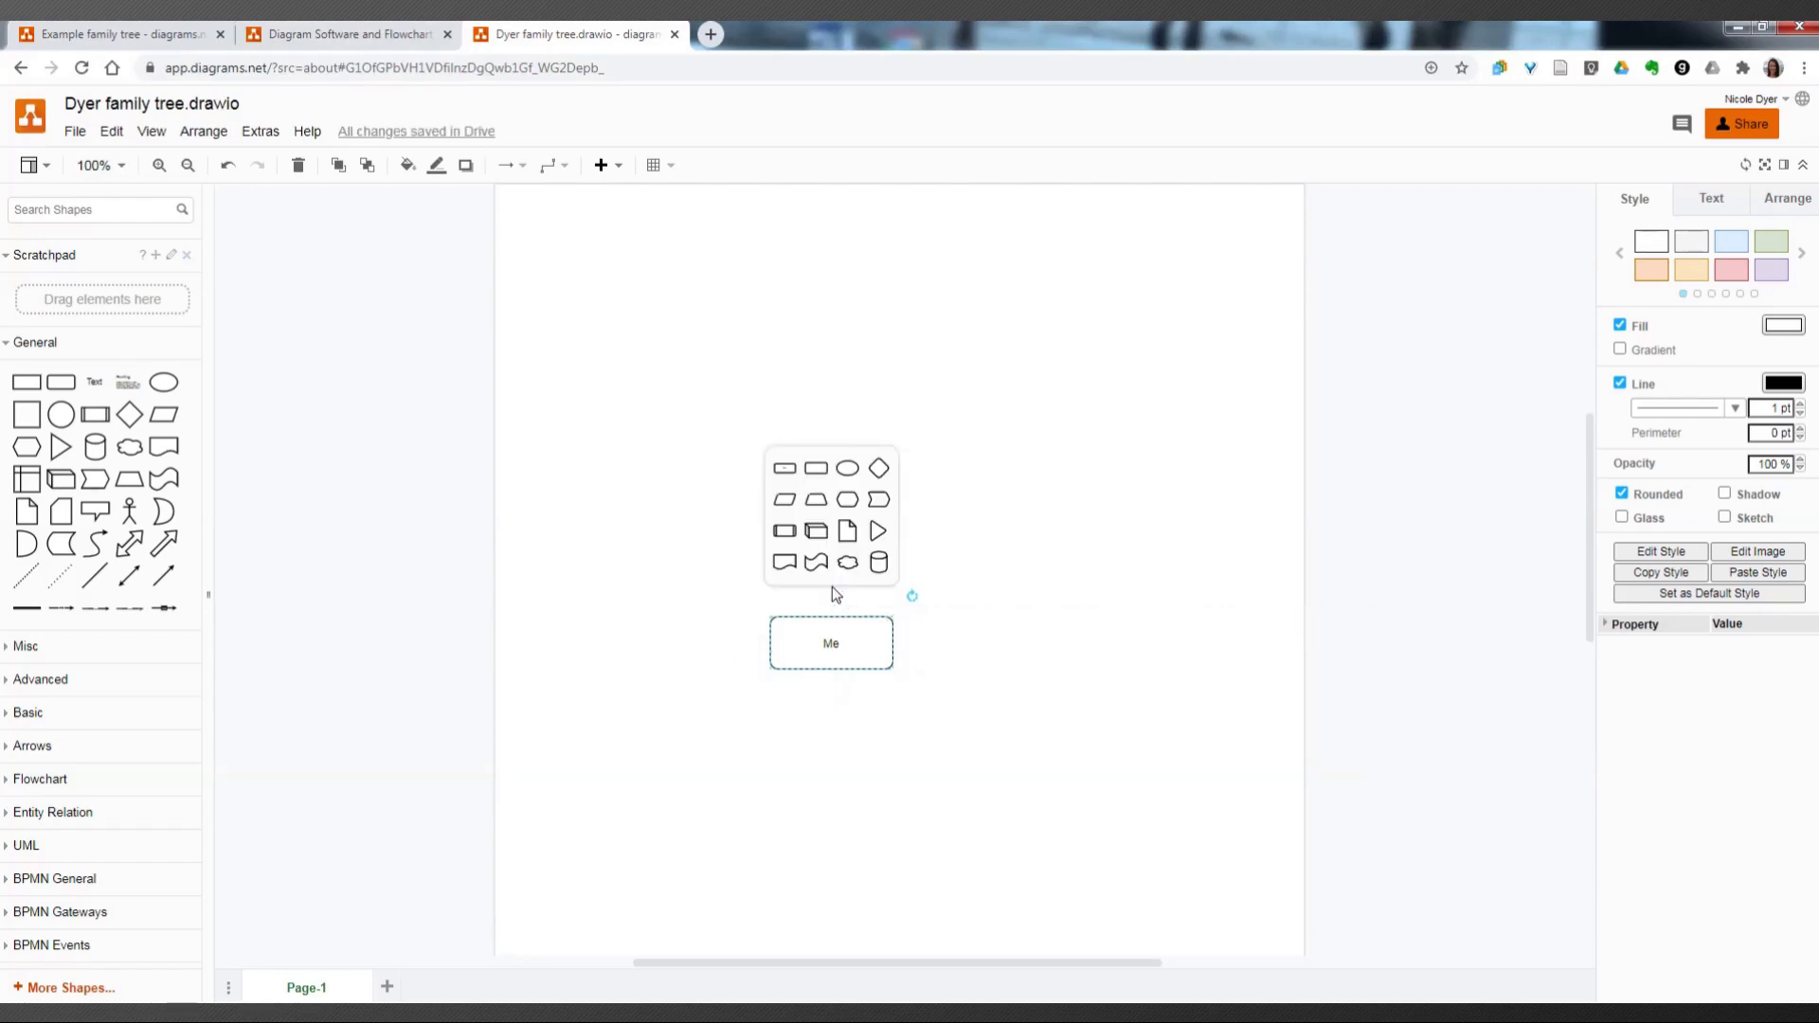
click(816, 469)
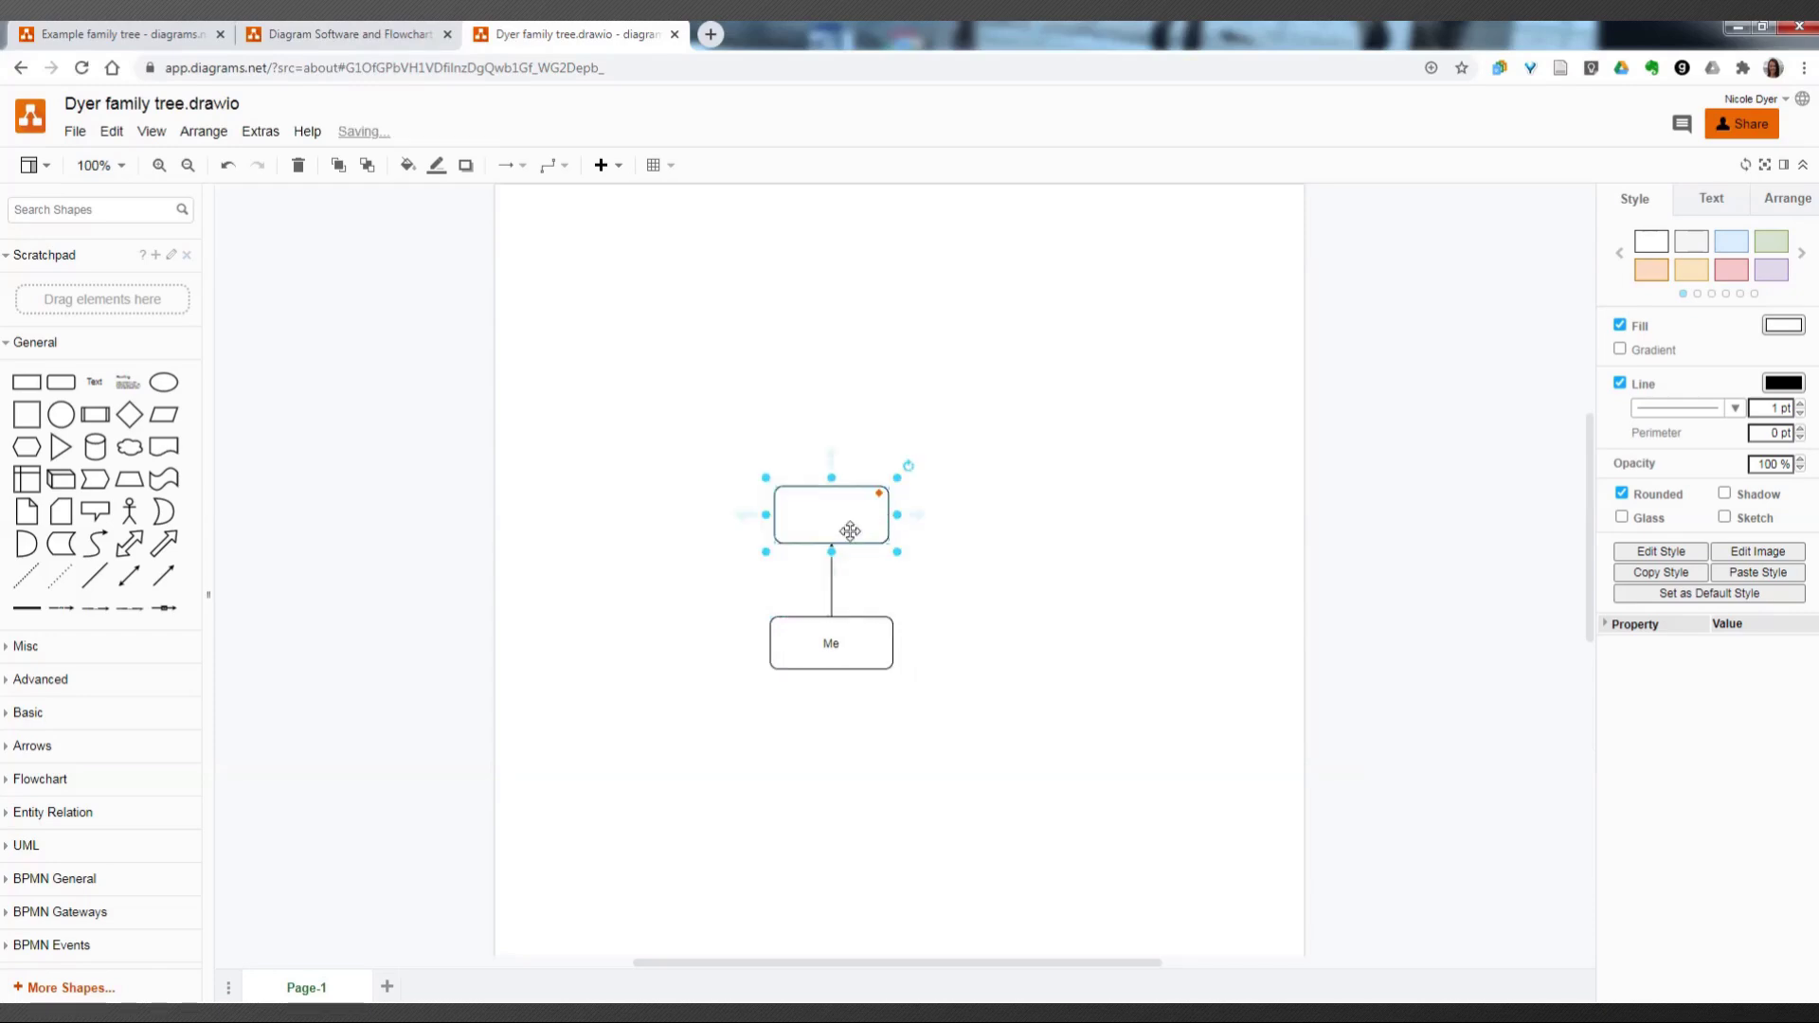
double_click(850, 531)
text(Mom)
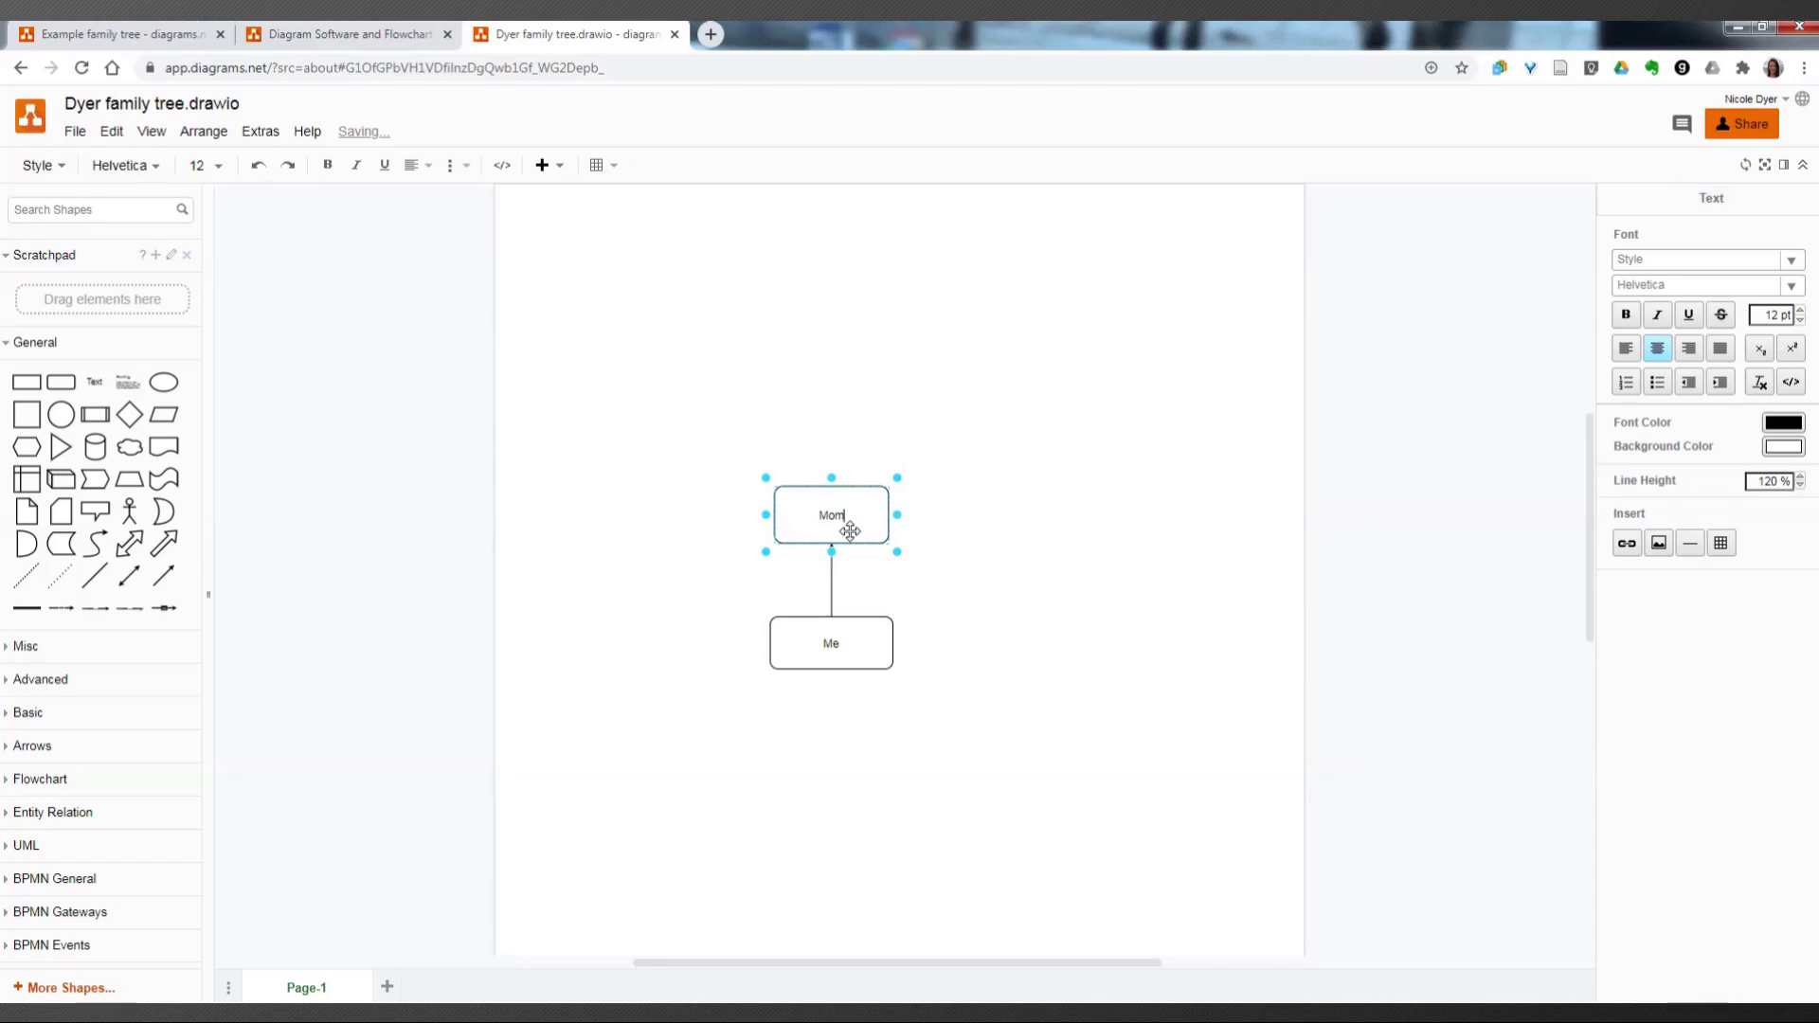
click(834, 459)
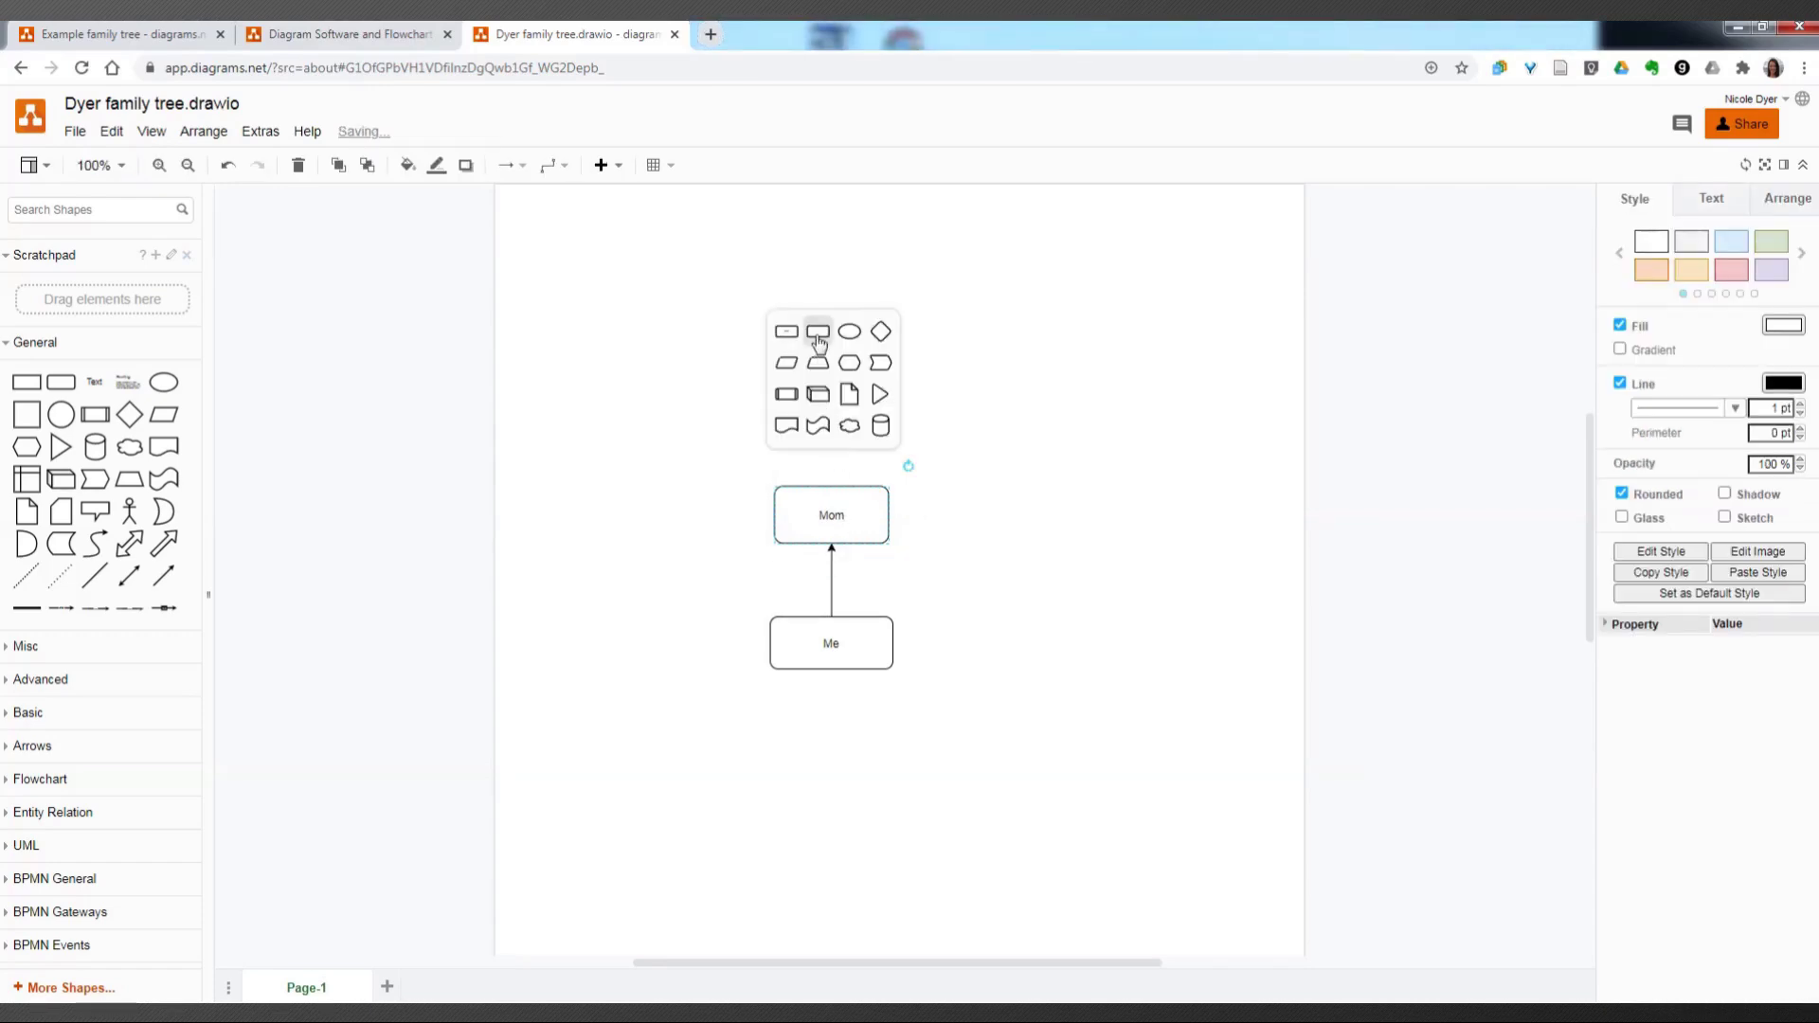
click(821, 332)
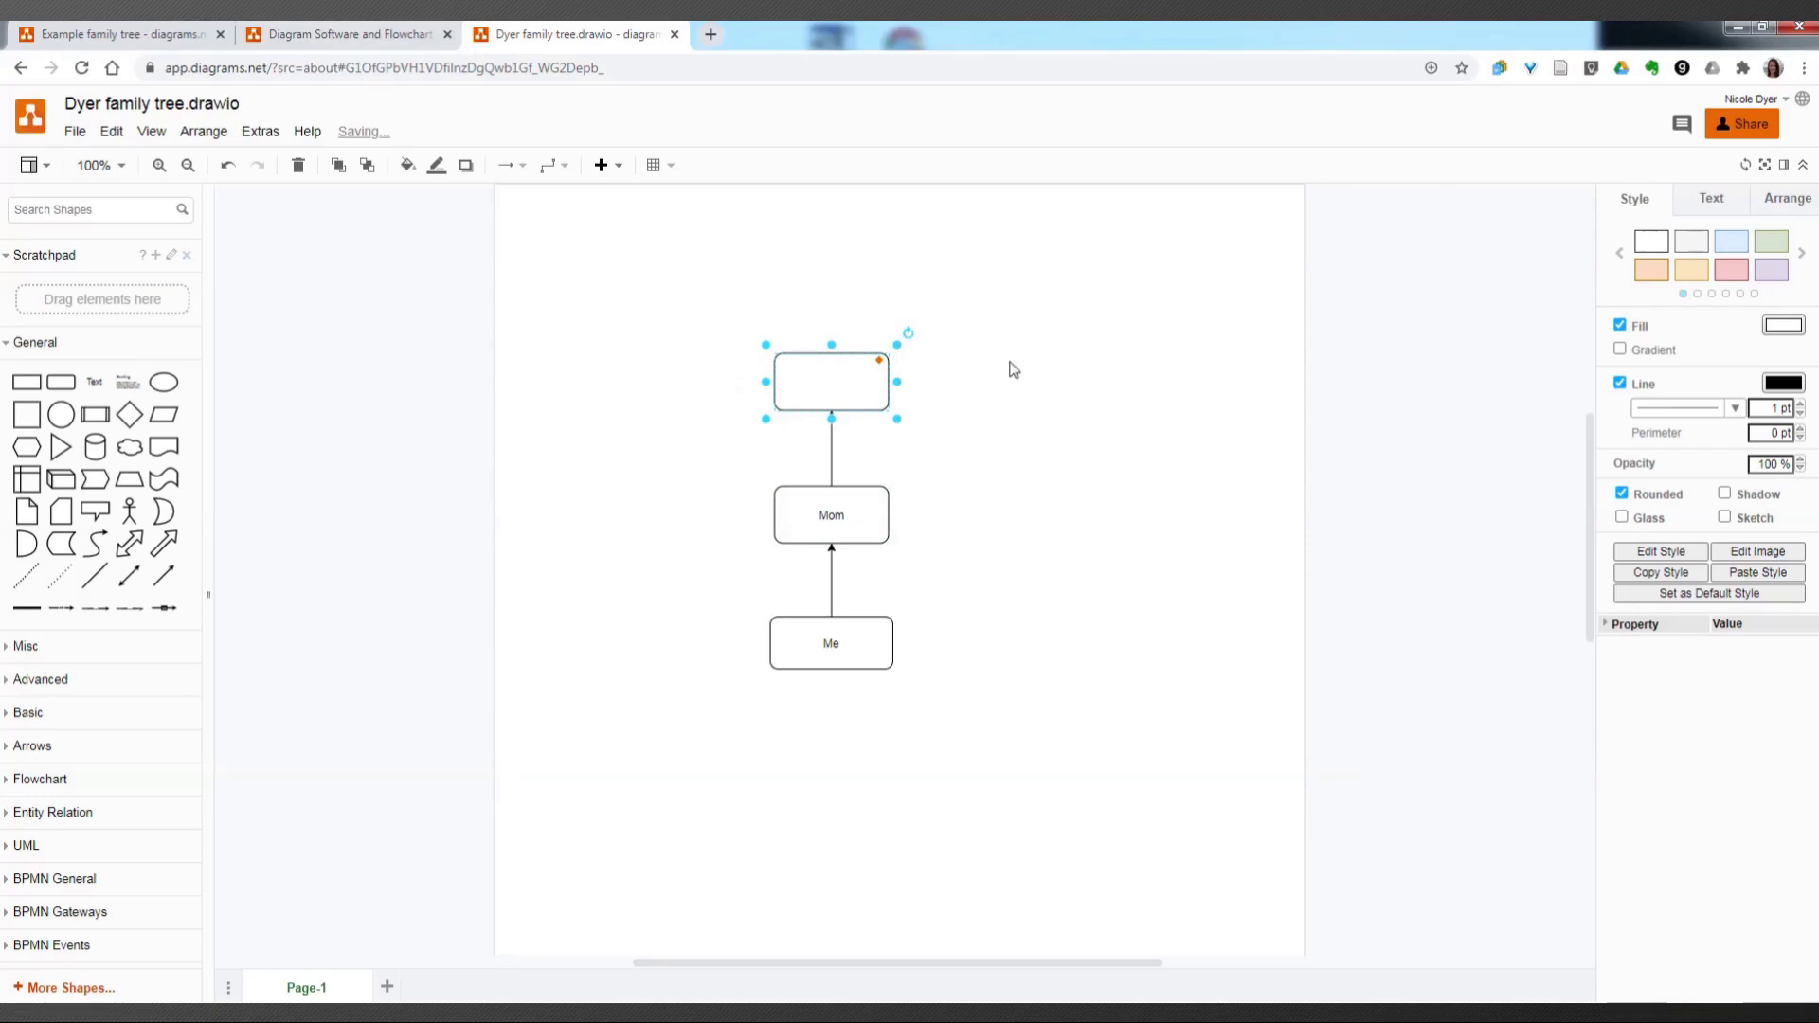
text(Grandma)
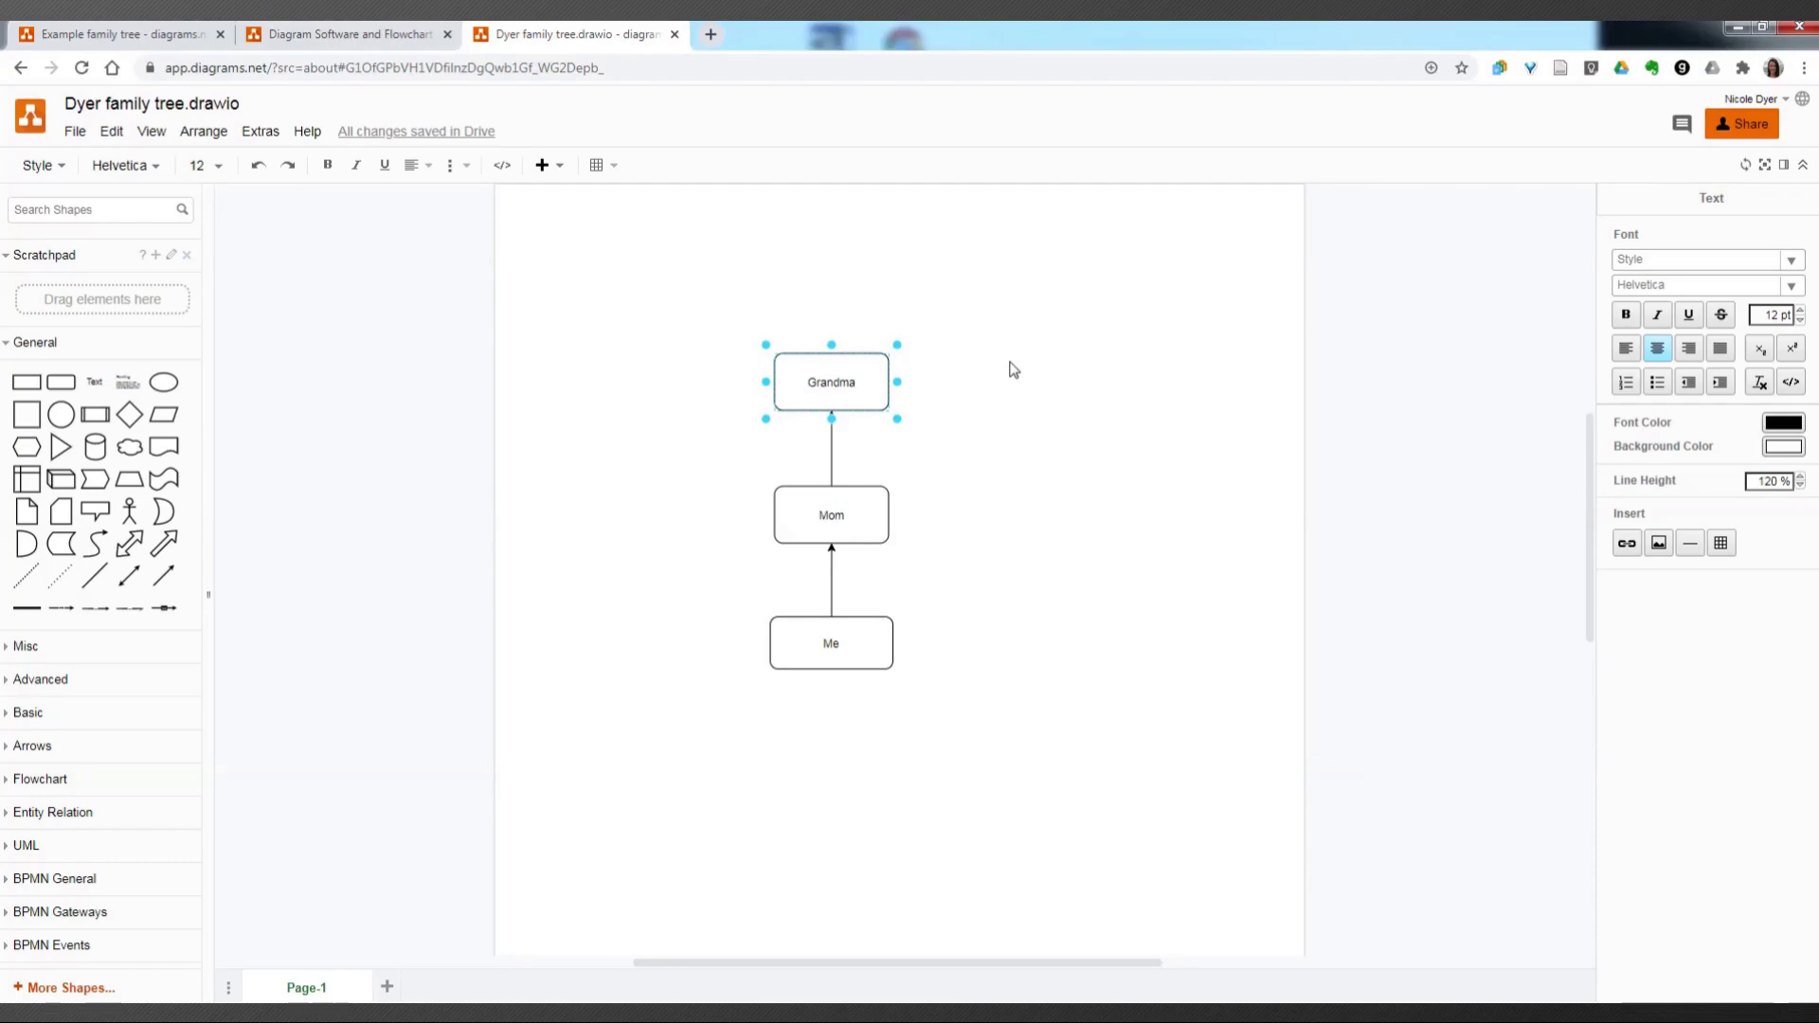
click(1118, 622)
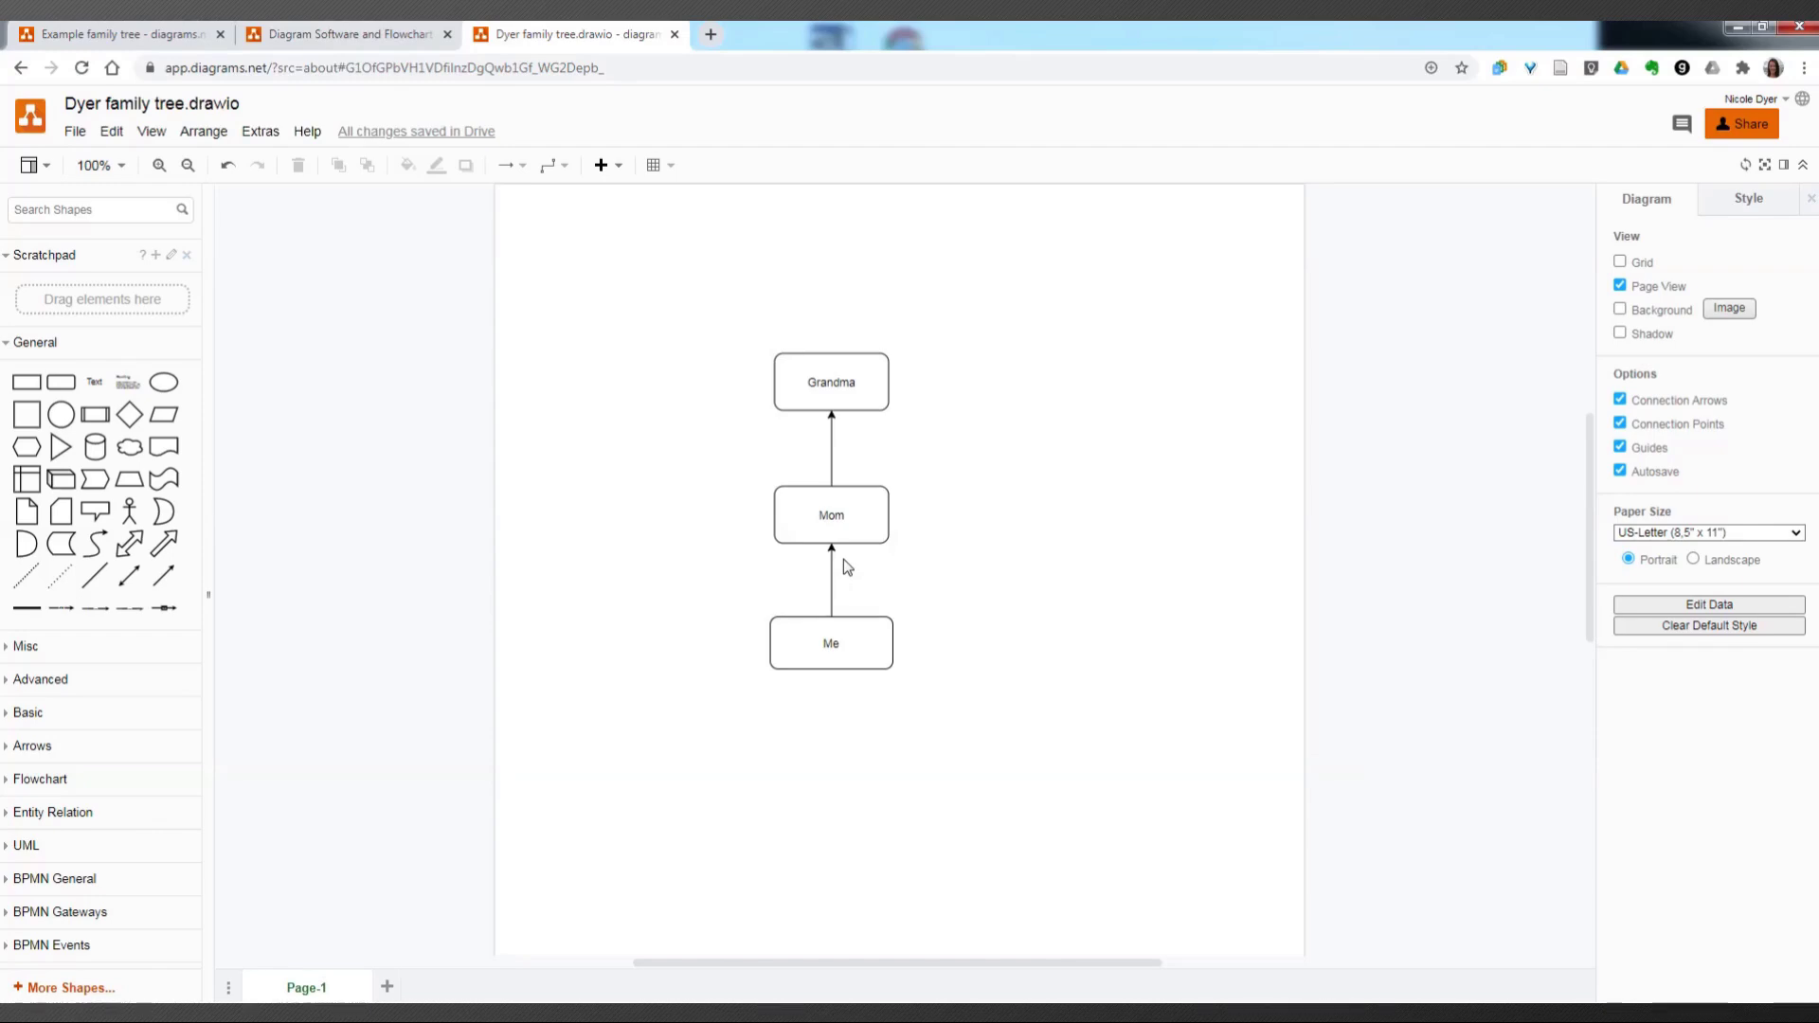
Step: Set the line end of the Me–Mom and Mom–Grandma connectors to None
drag(735, 319, 974, 724)
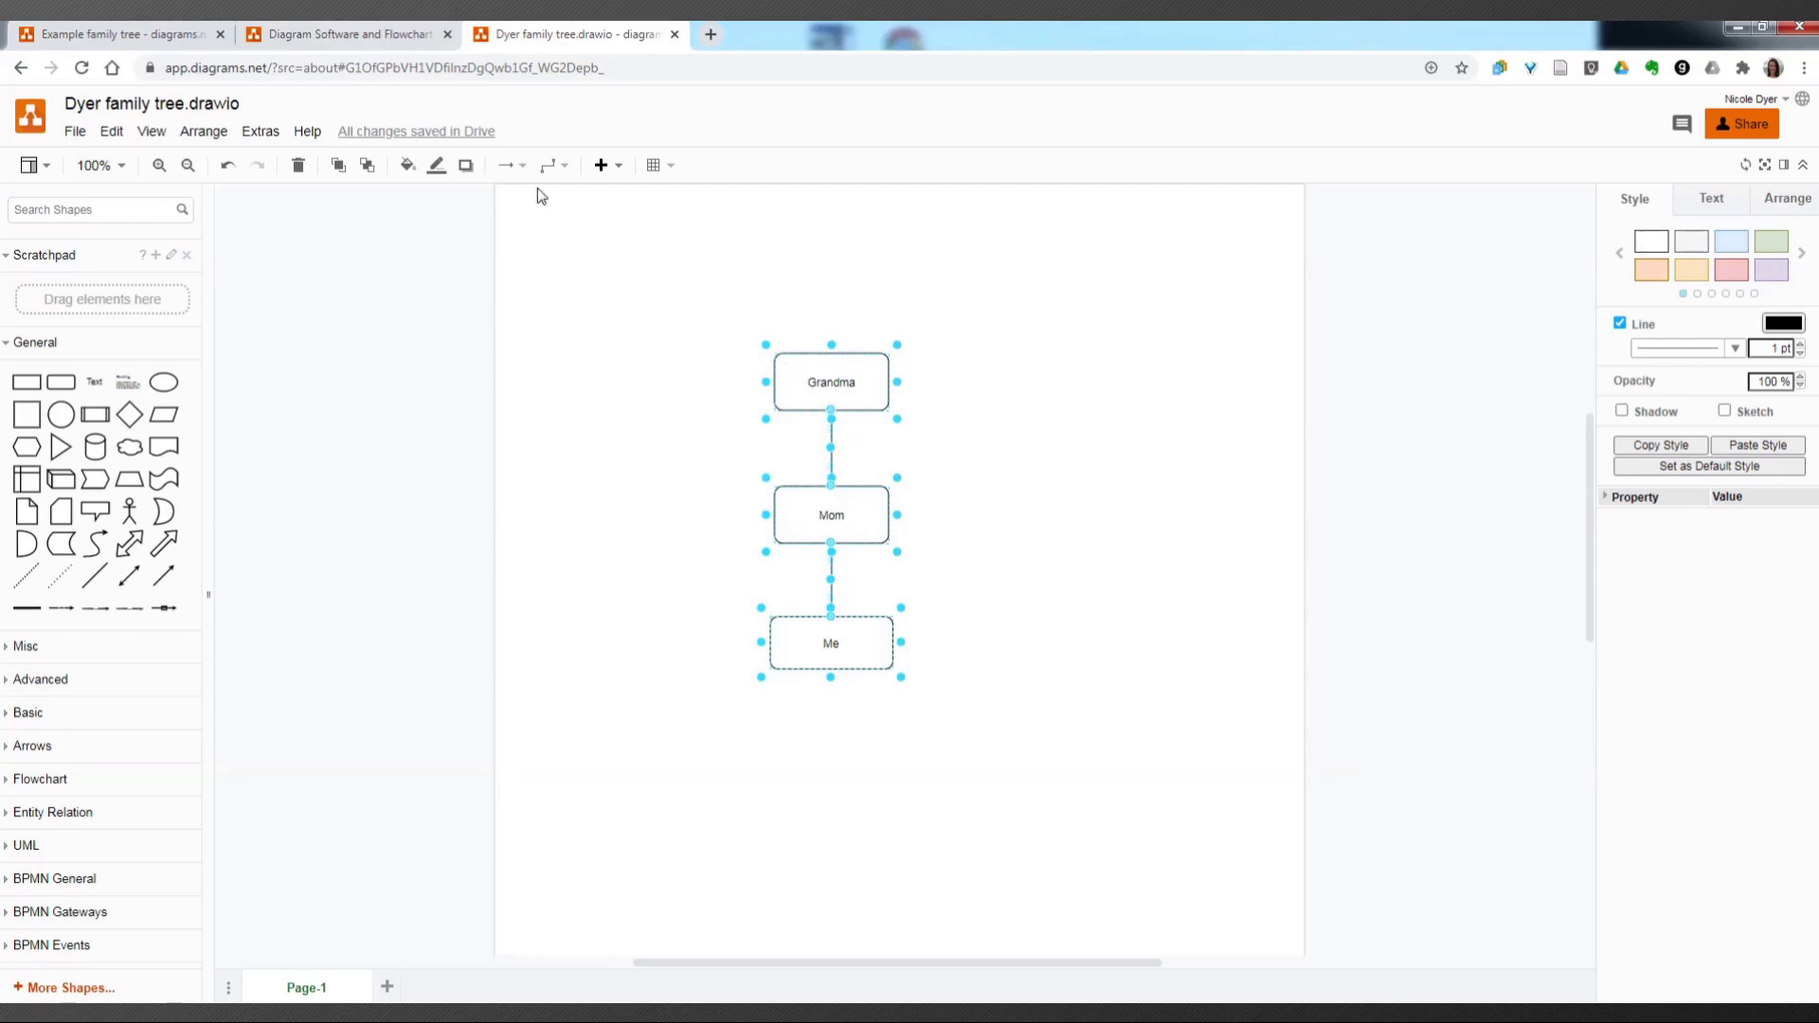
click(523, 167)
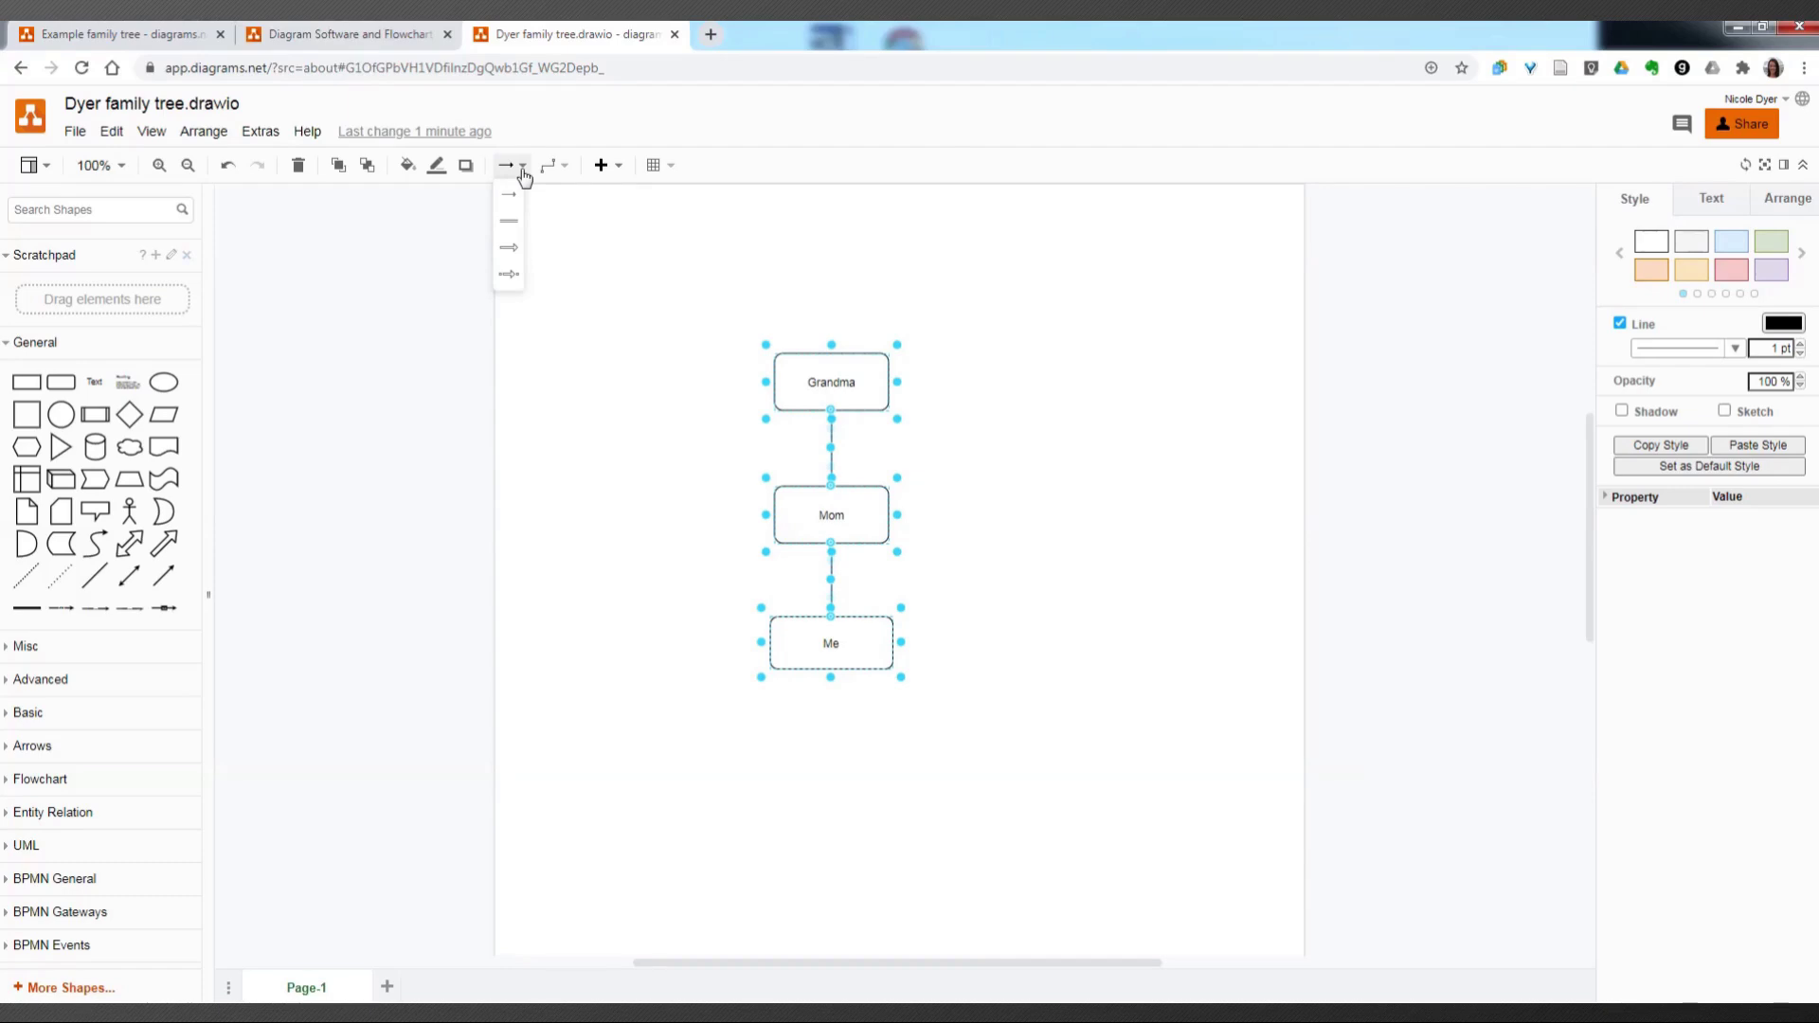
click(609, 257)
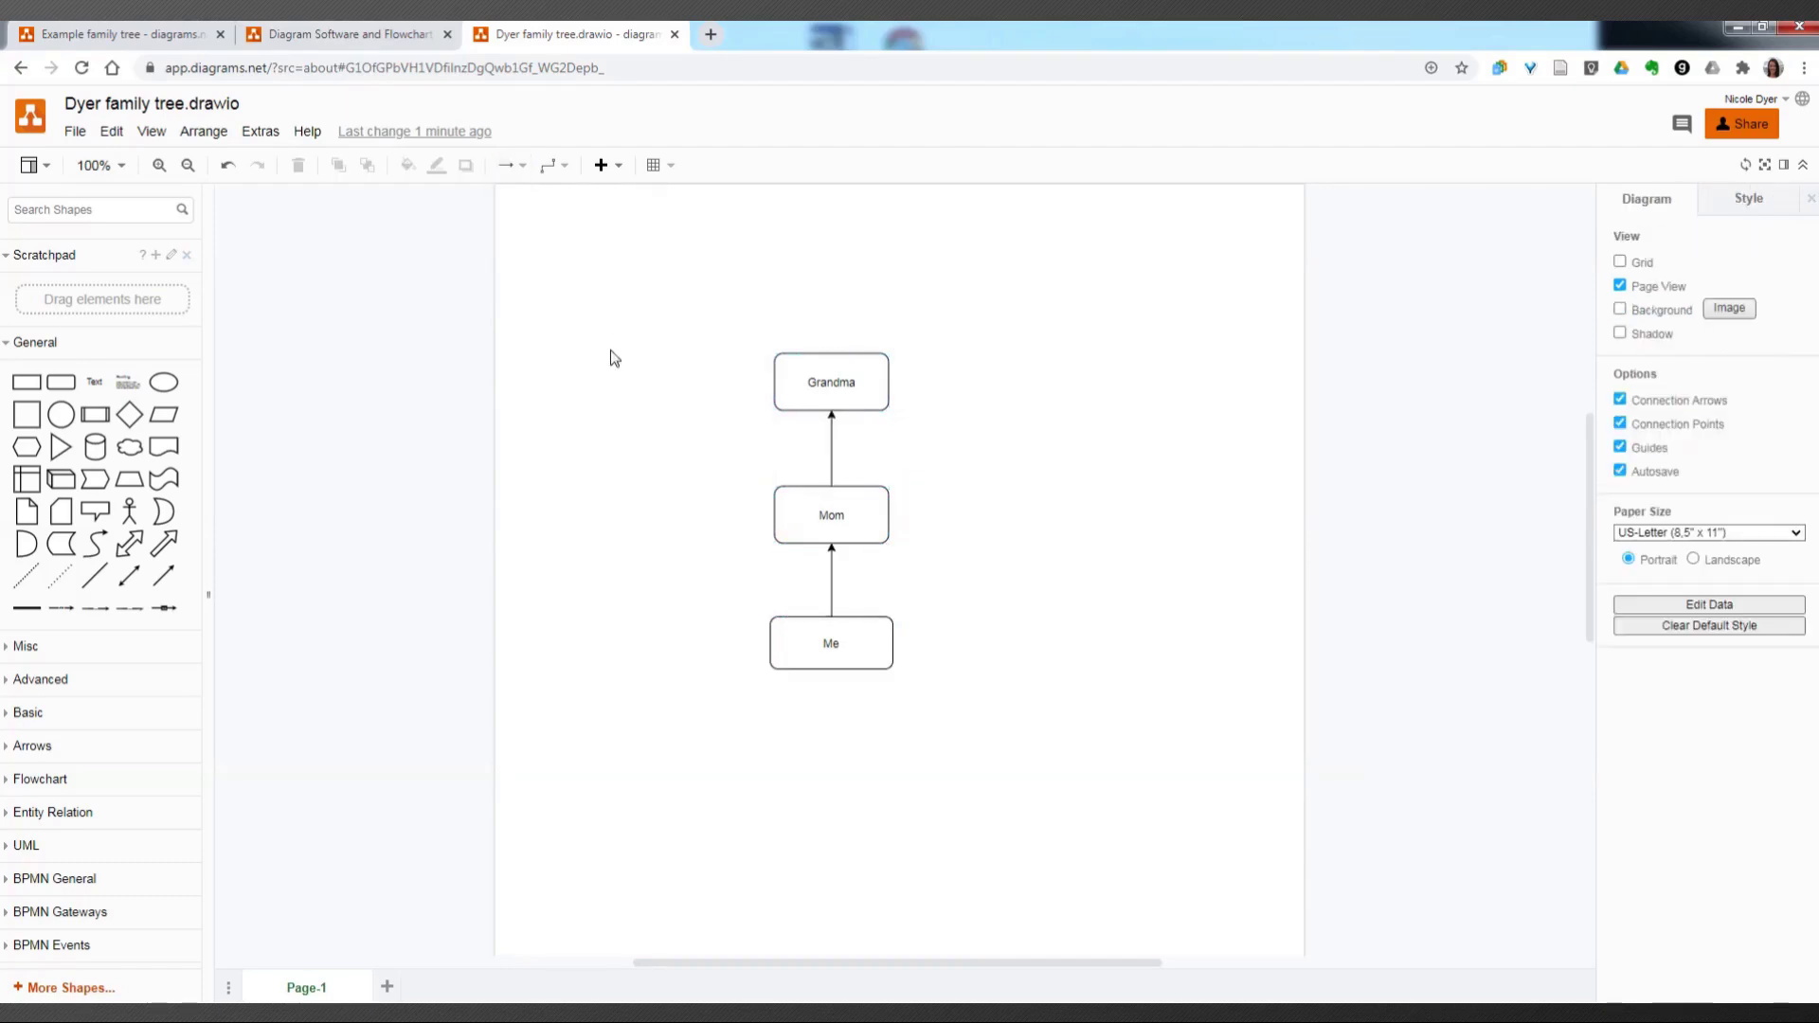
click(831, 589)
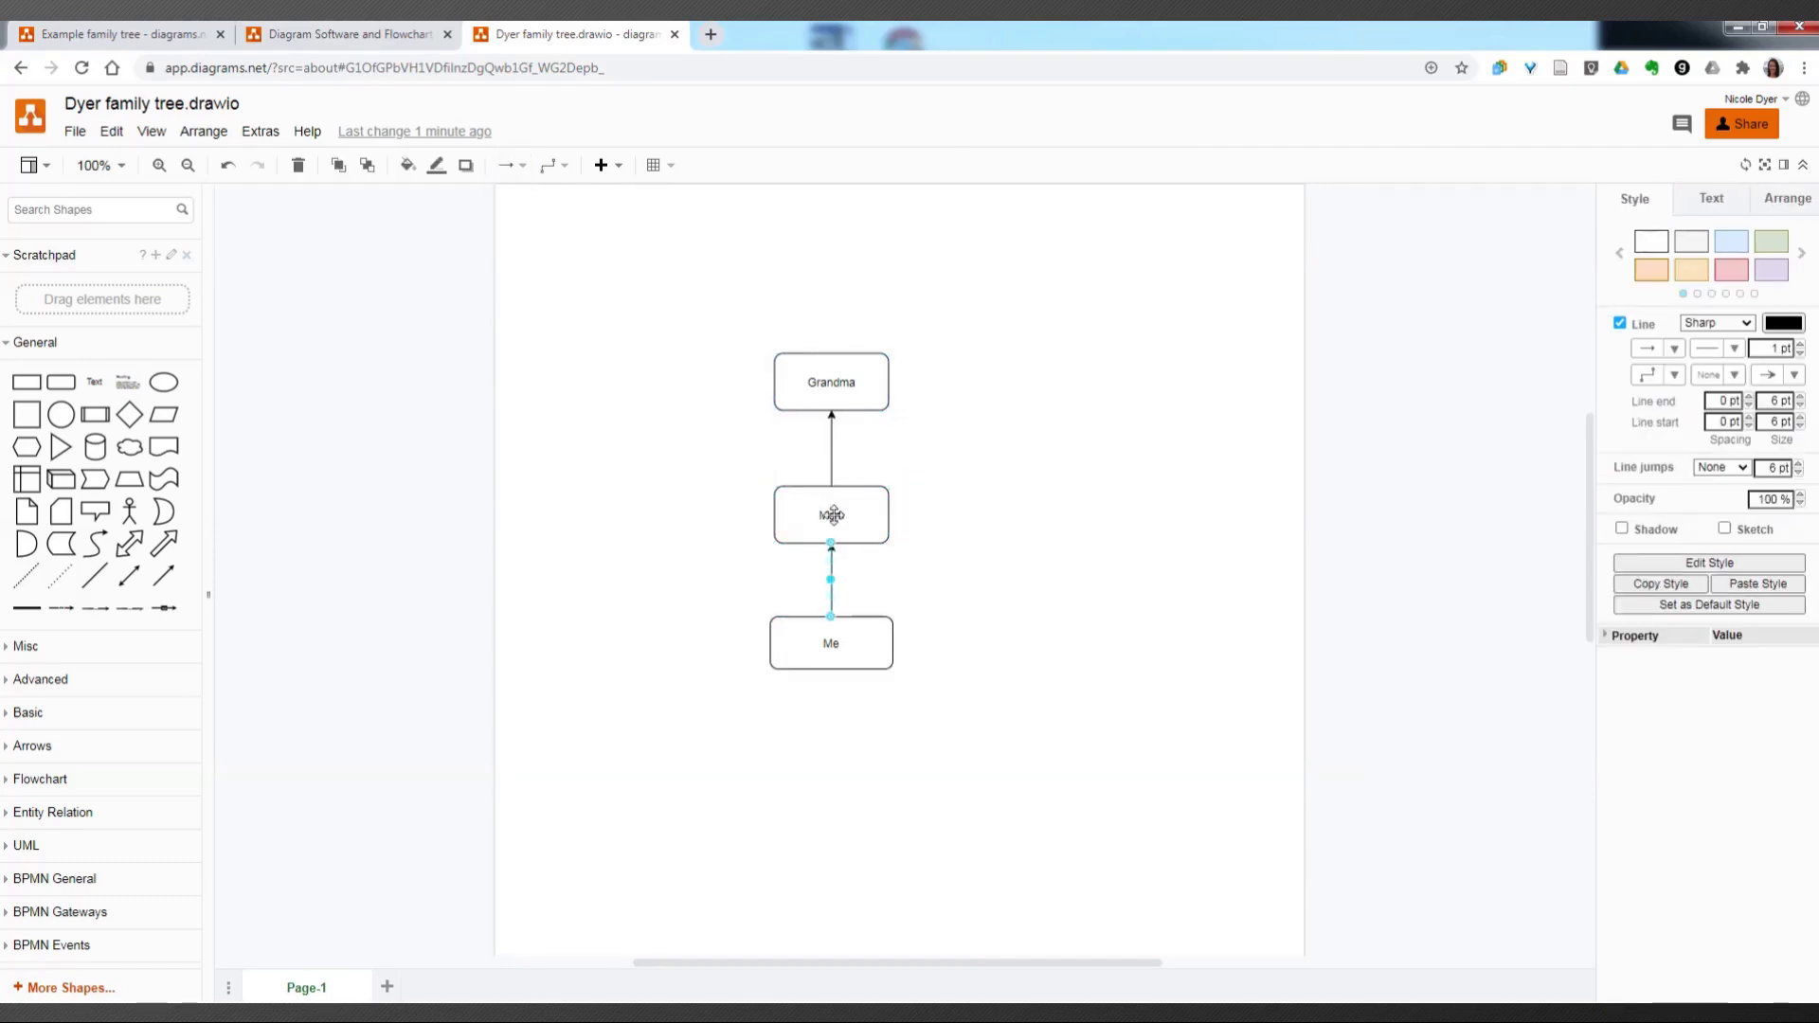
shift+click(828, 441)
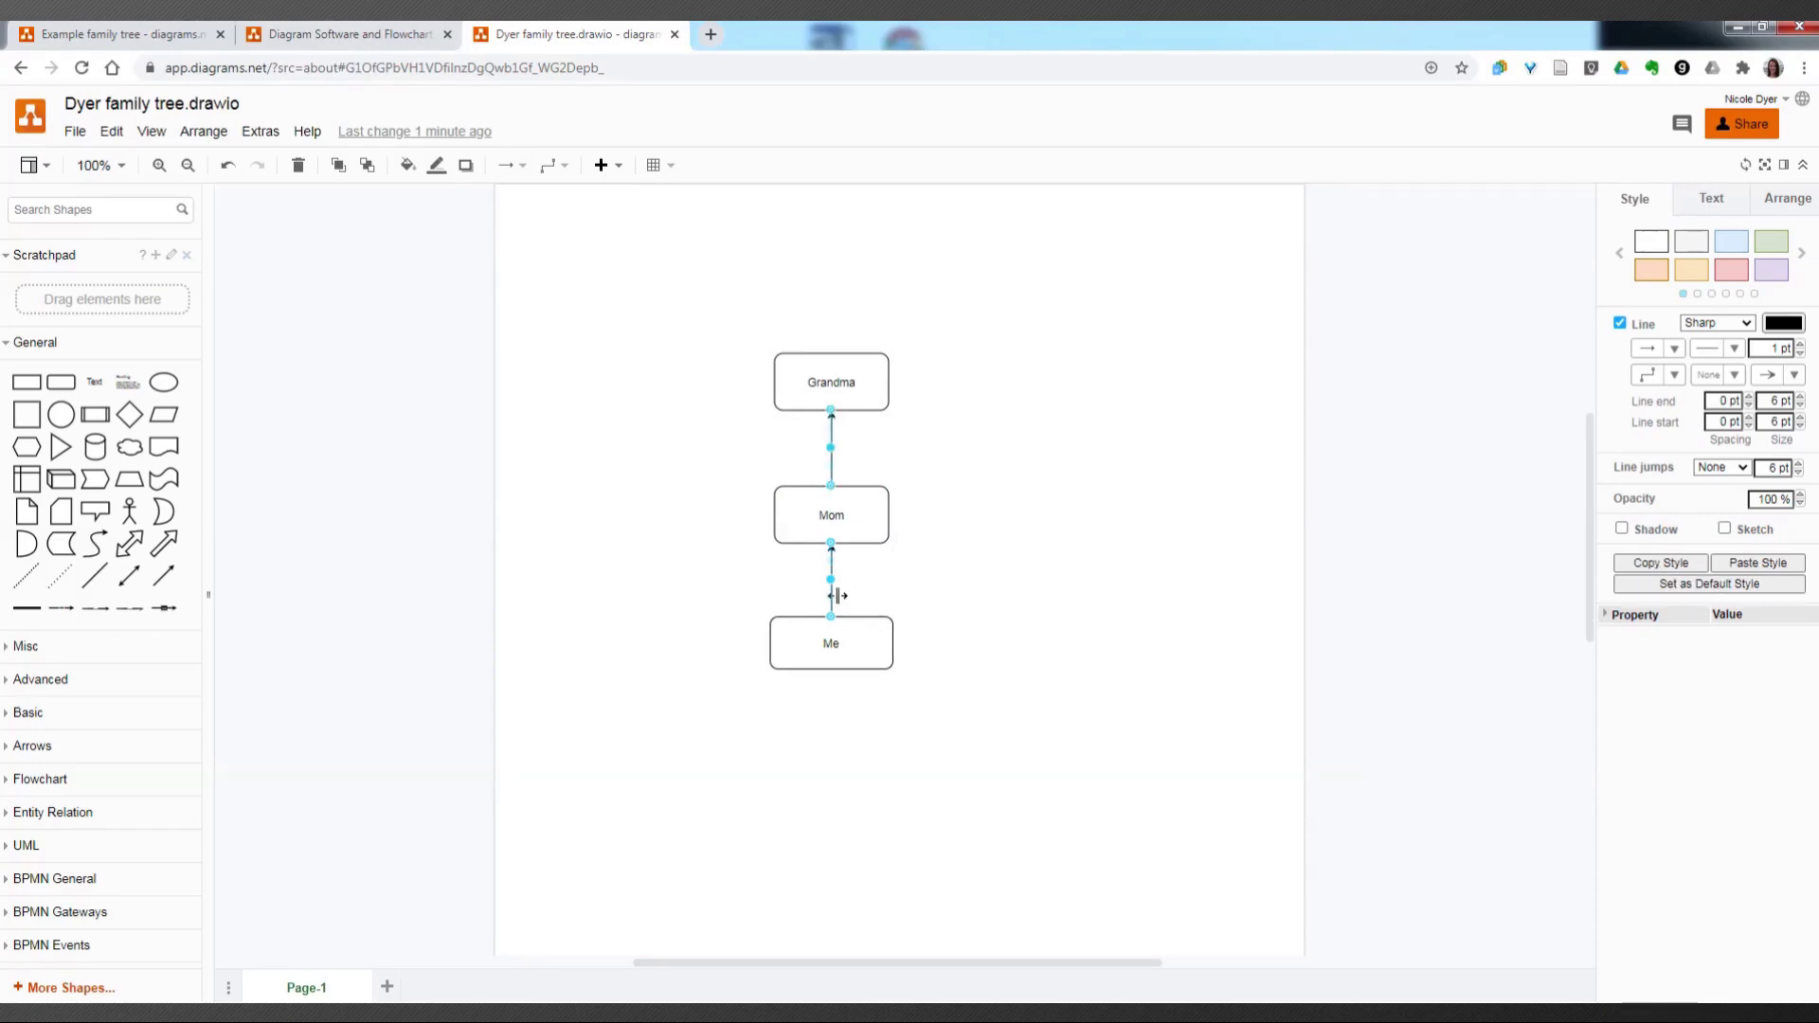
click(872, 603)
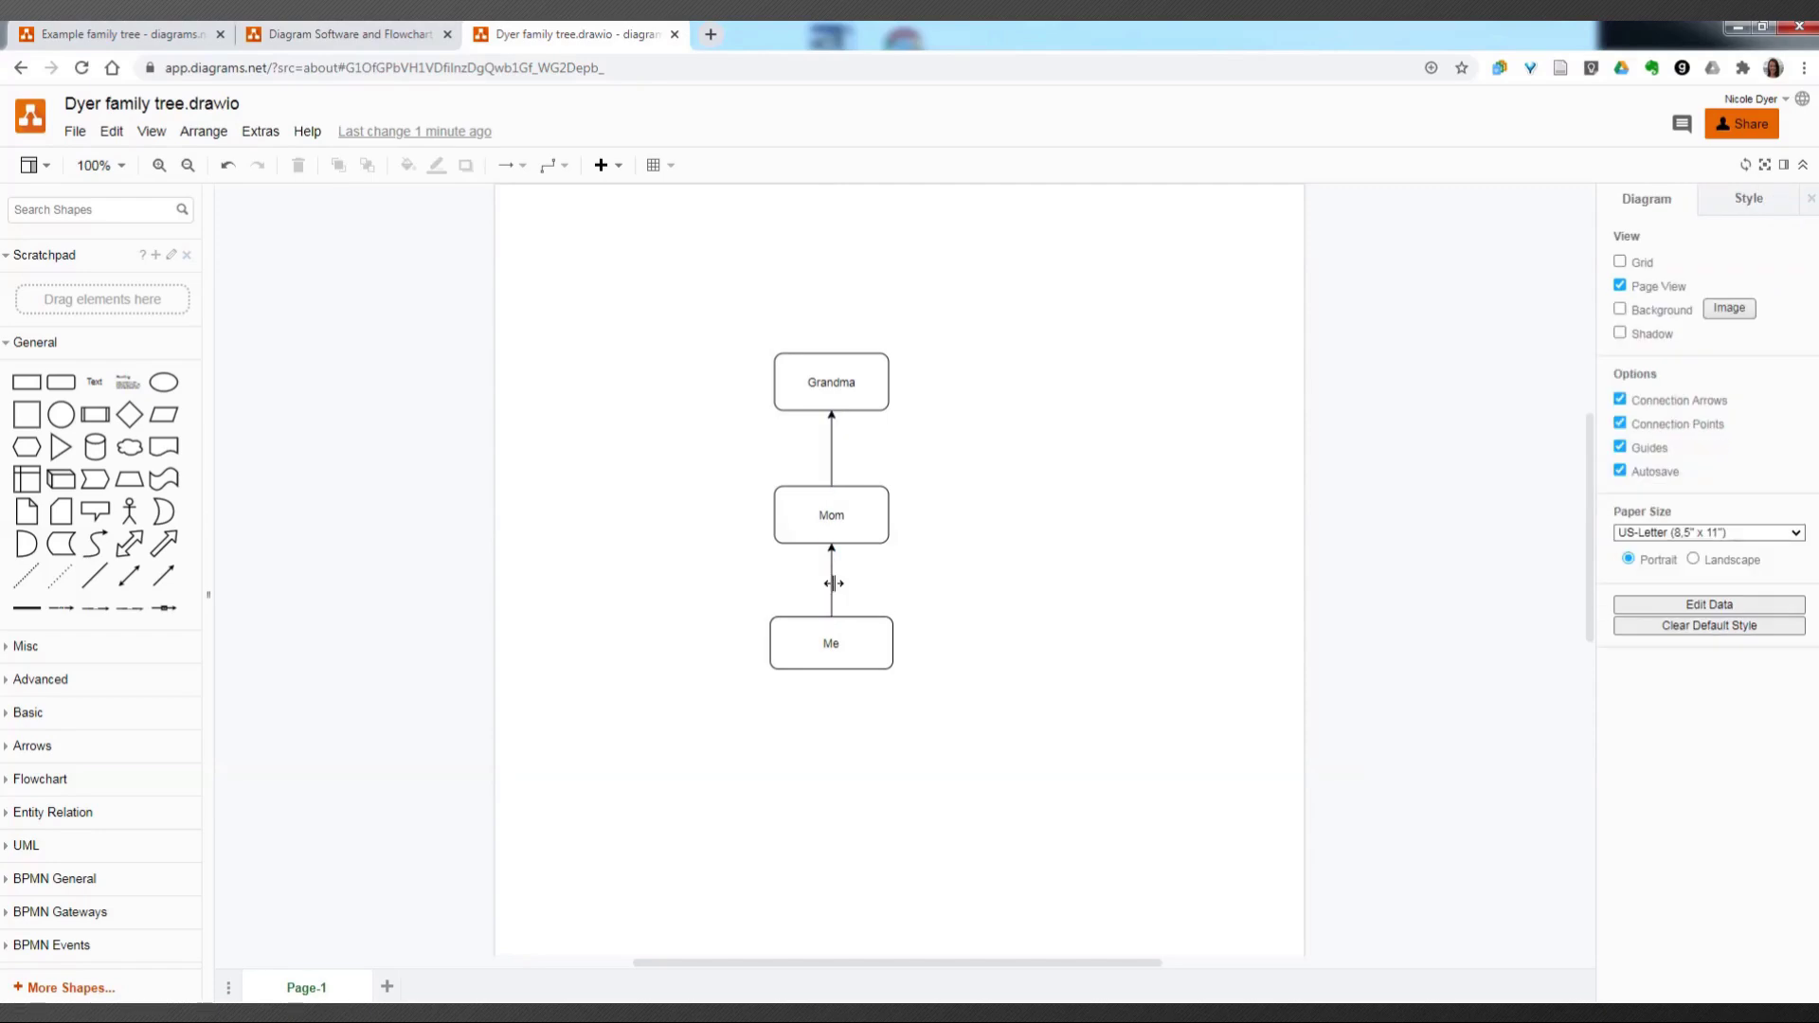
click(832, 584)
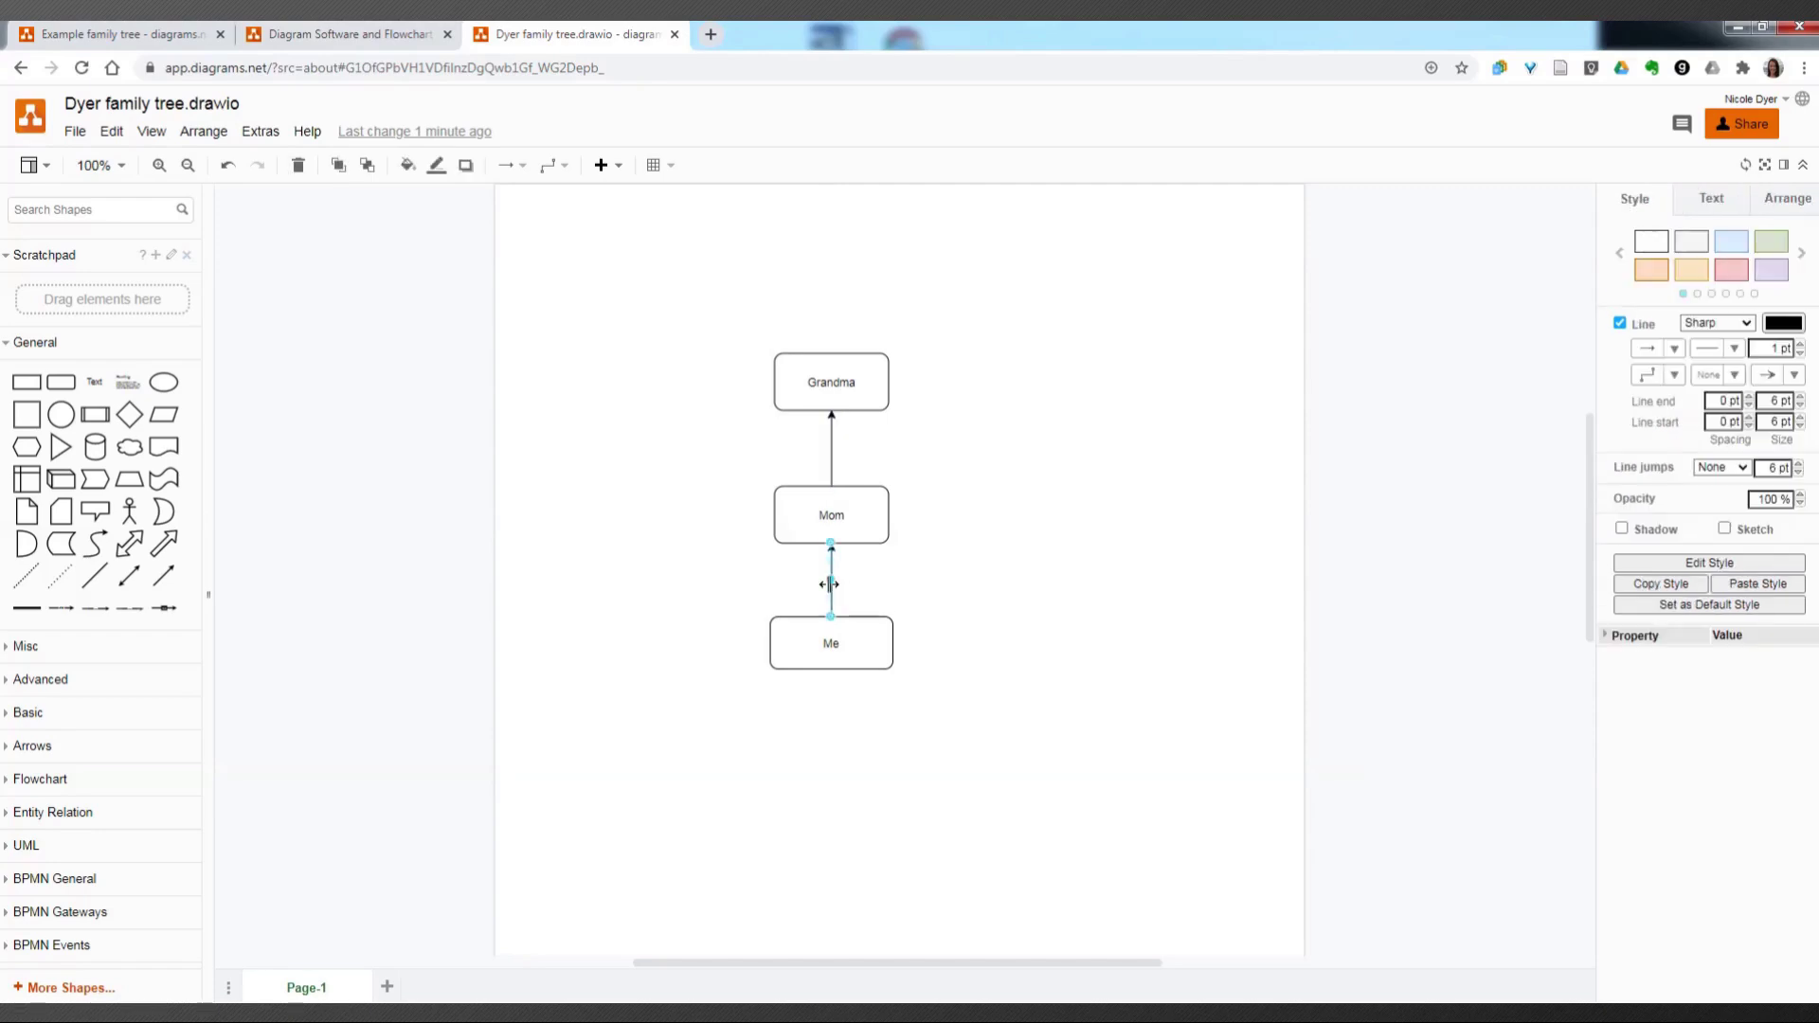
shift+click(830, 445)
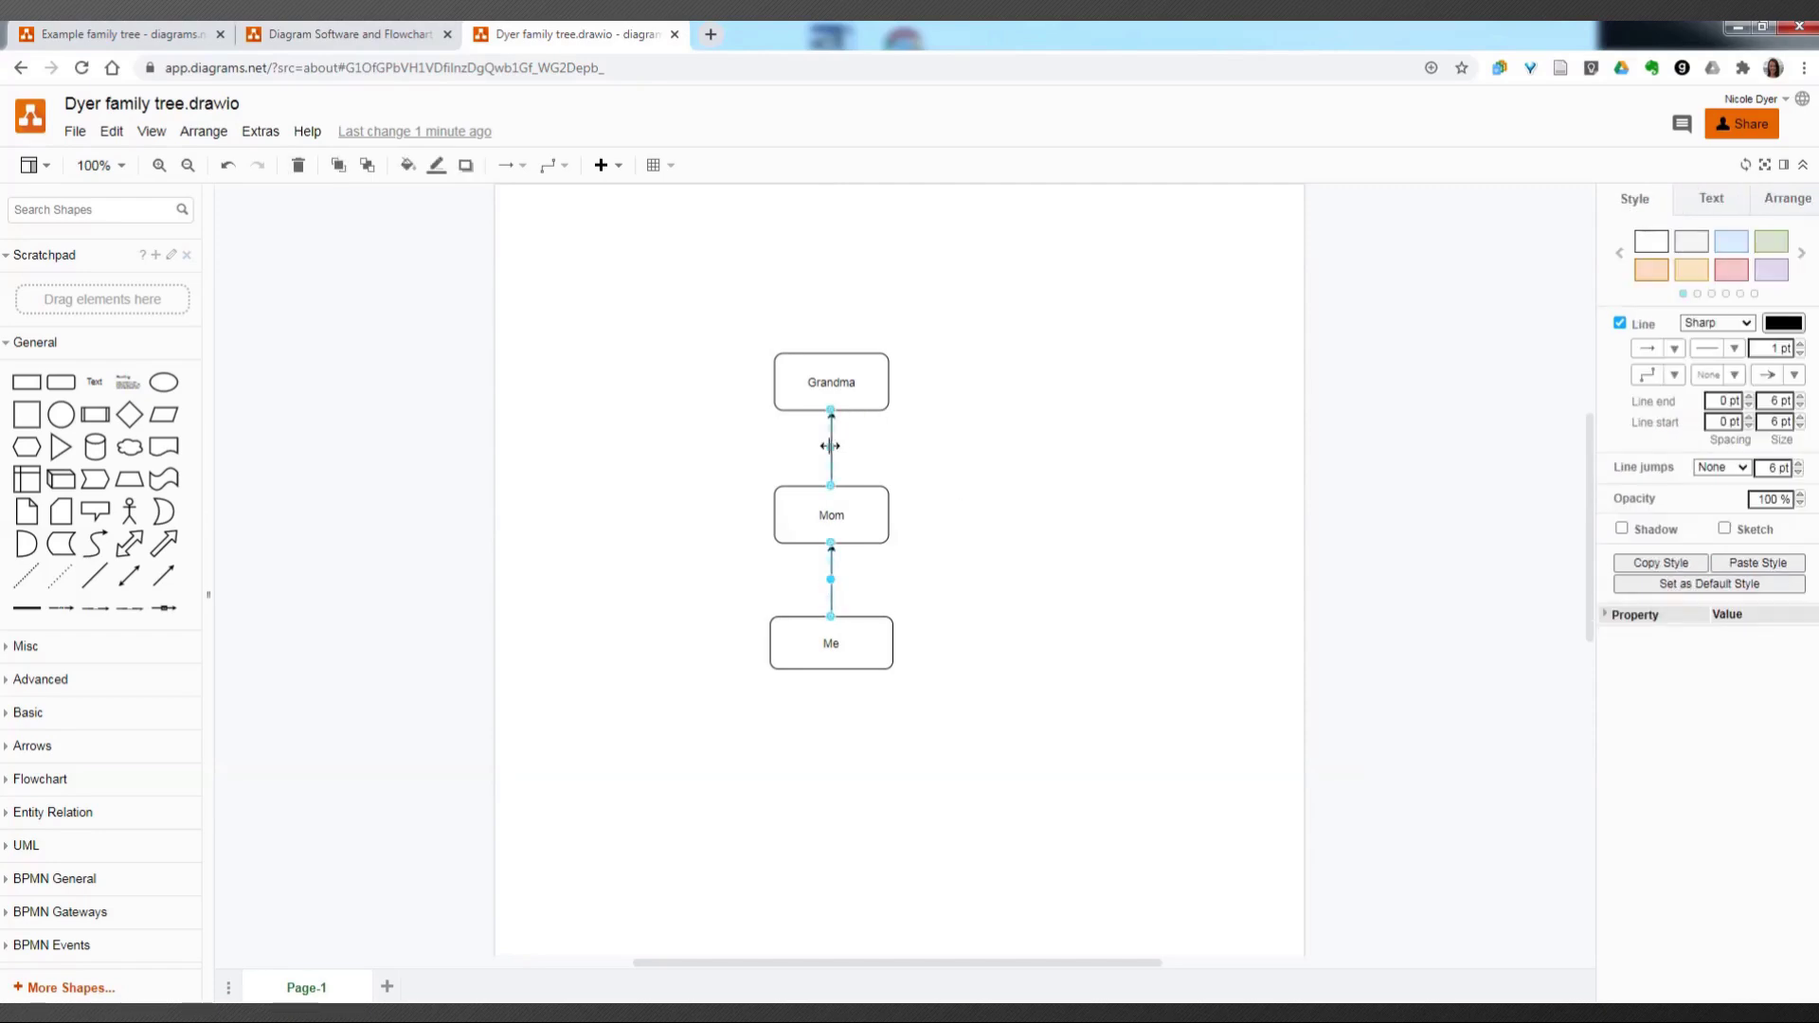
click(1784, 379)
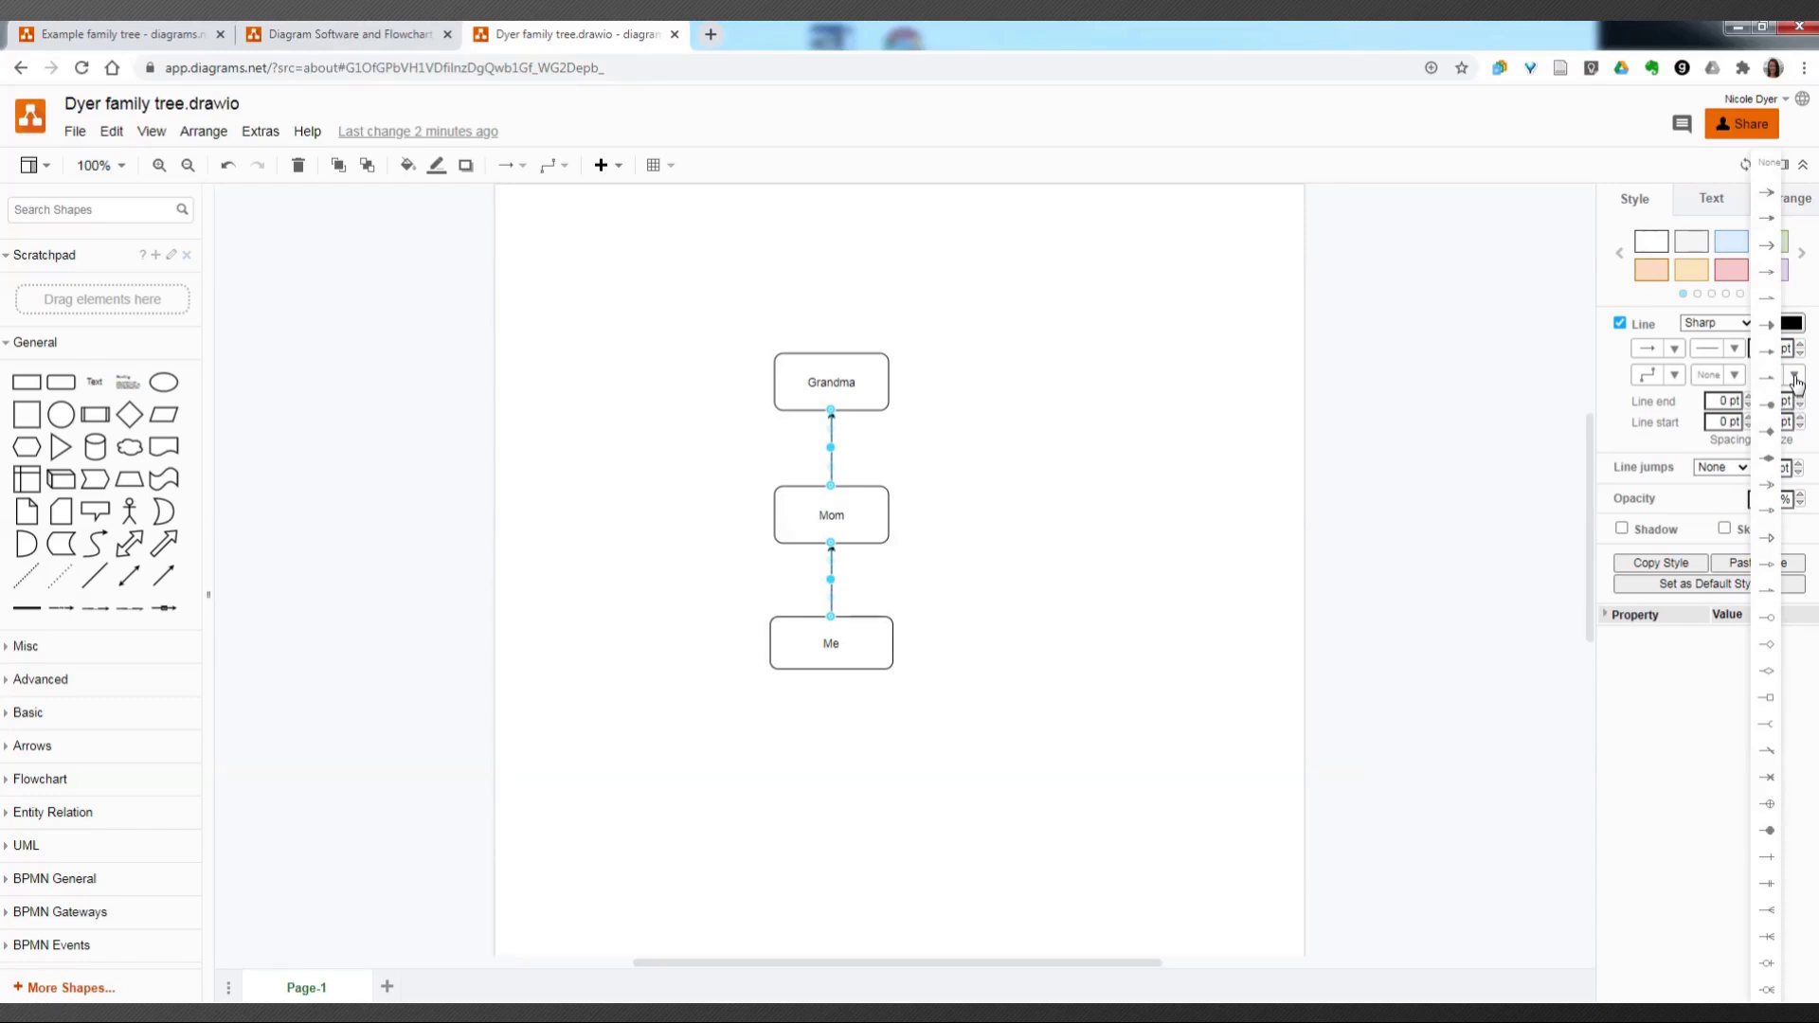
click(1767, 167)
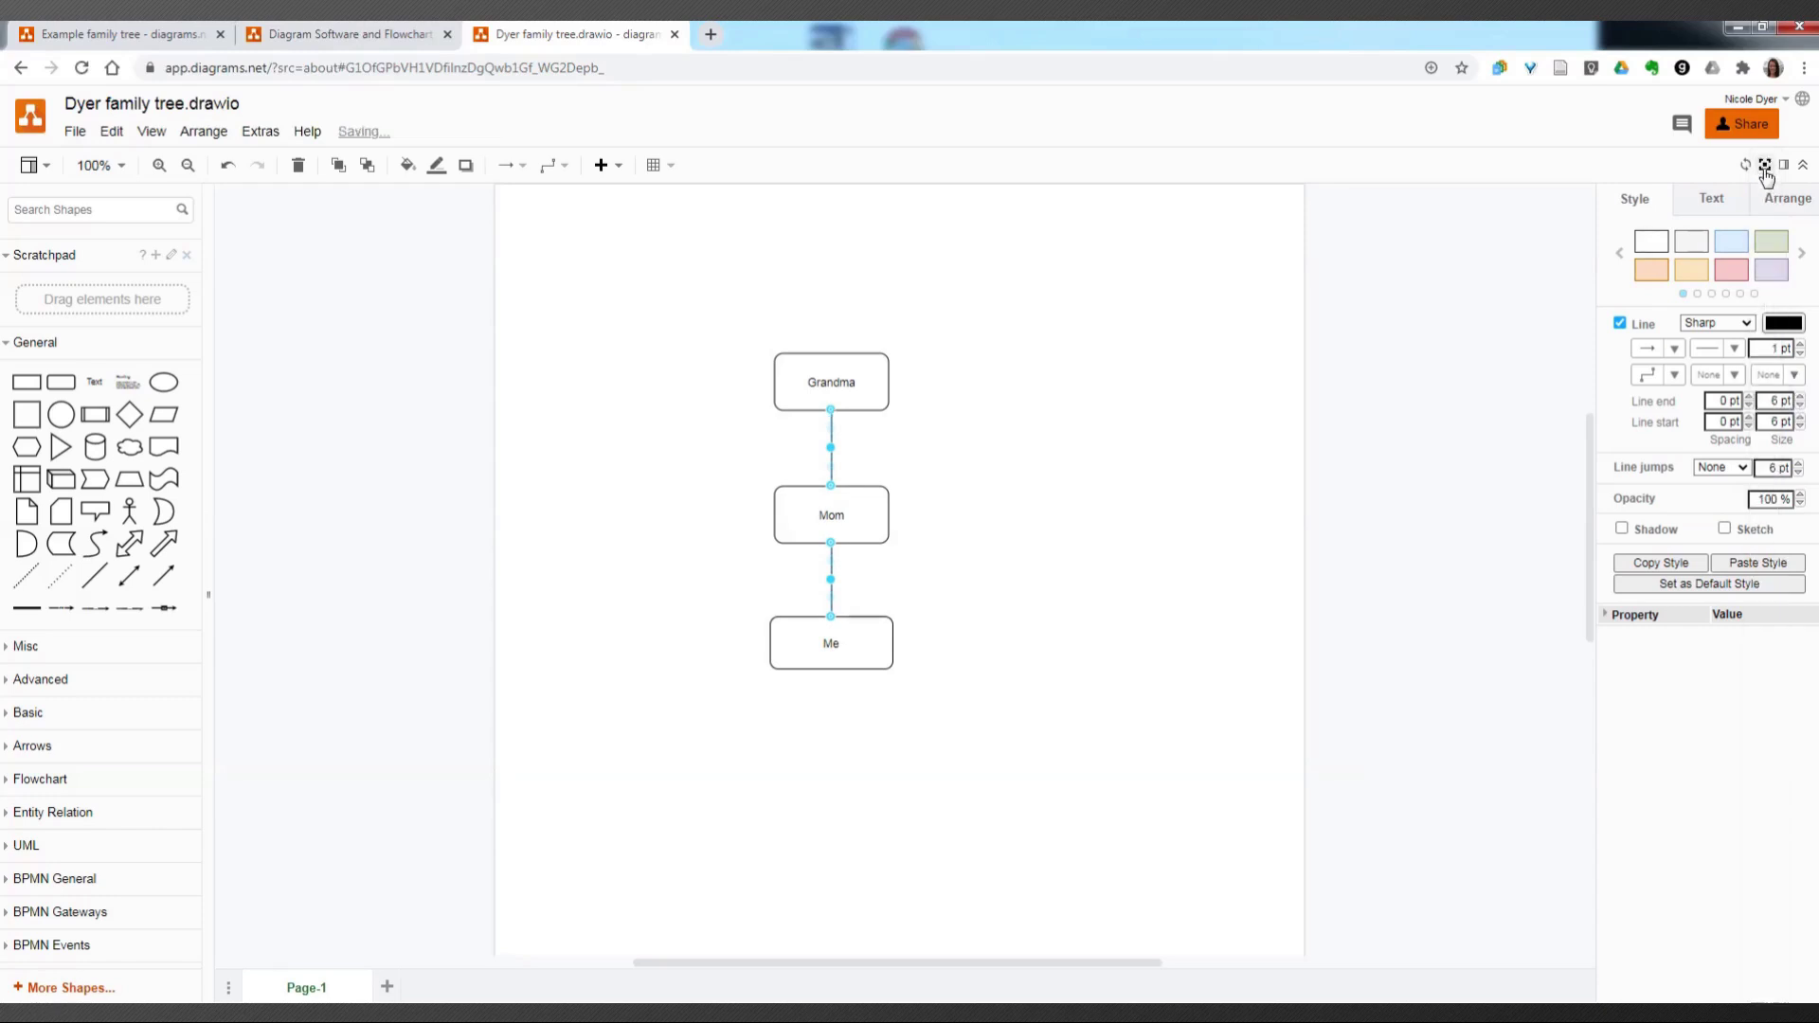
click(942, 601)
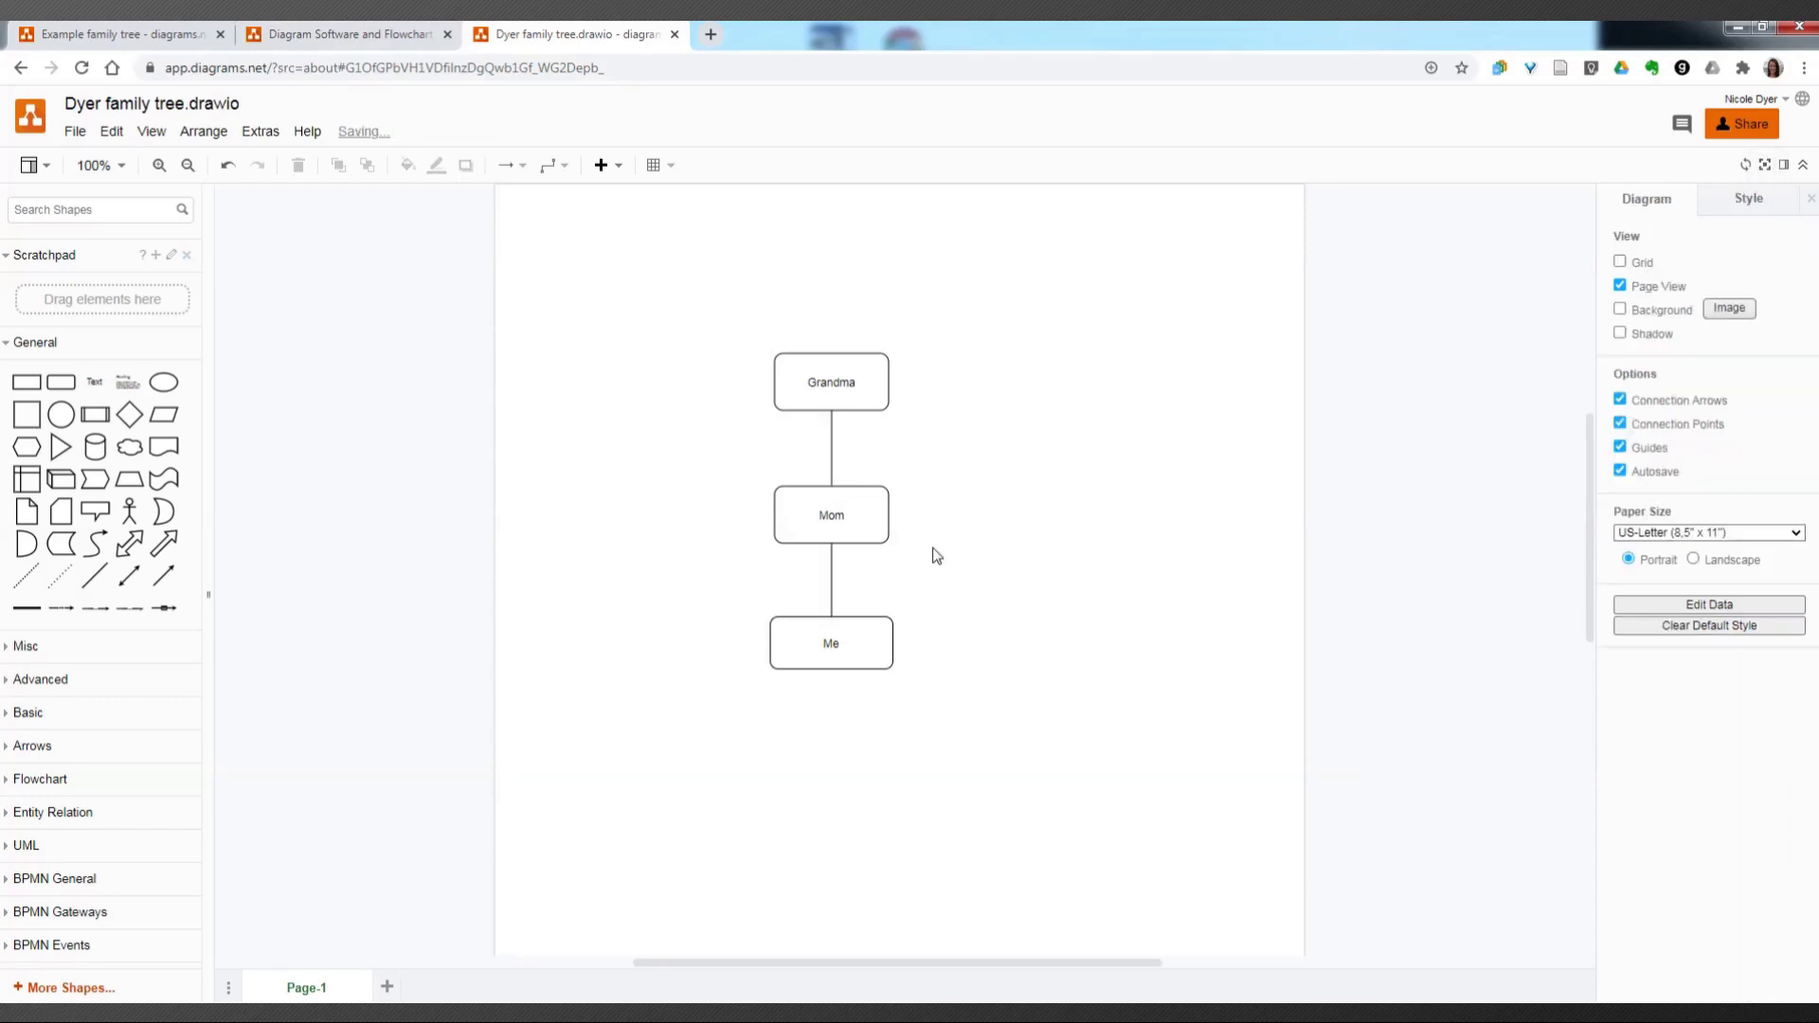
Step: Add a linked box above Grandma labelled 'Great Grandfather'
click(820, 377)
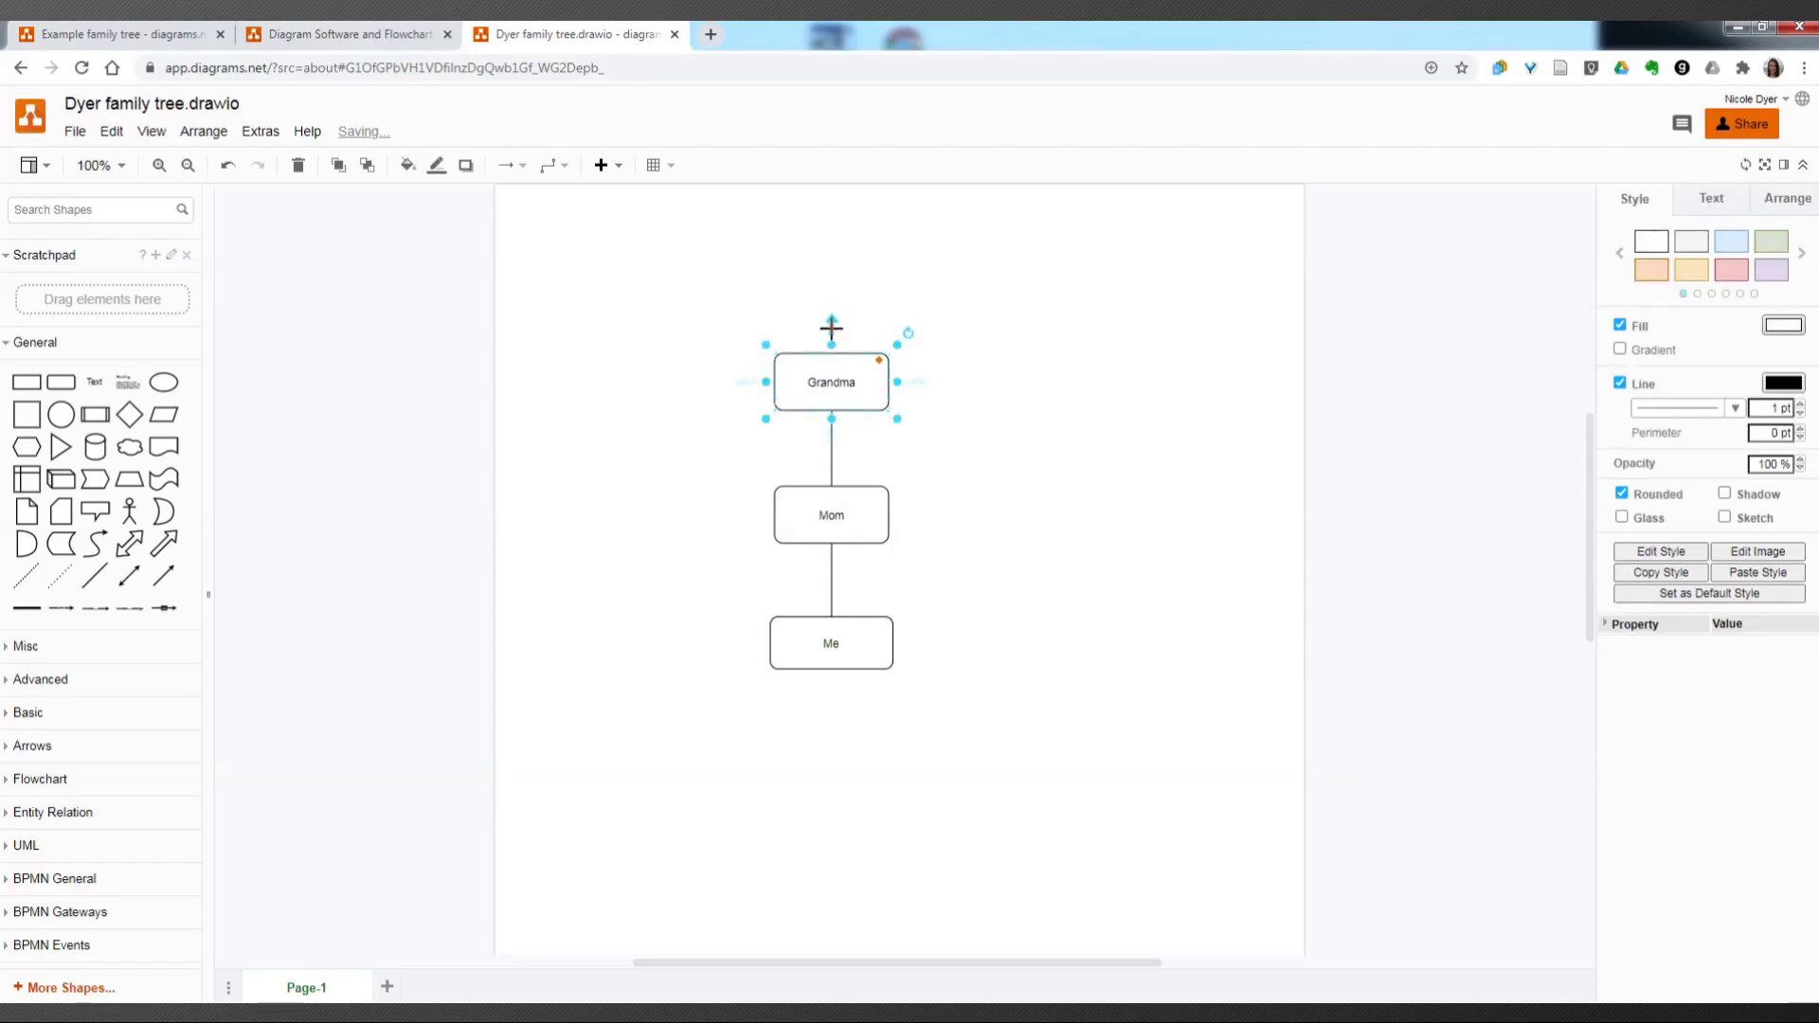
mouse_move(833, 334)
click(816, 210)
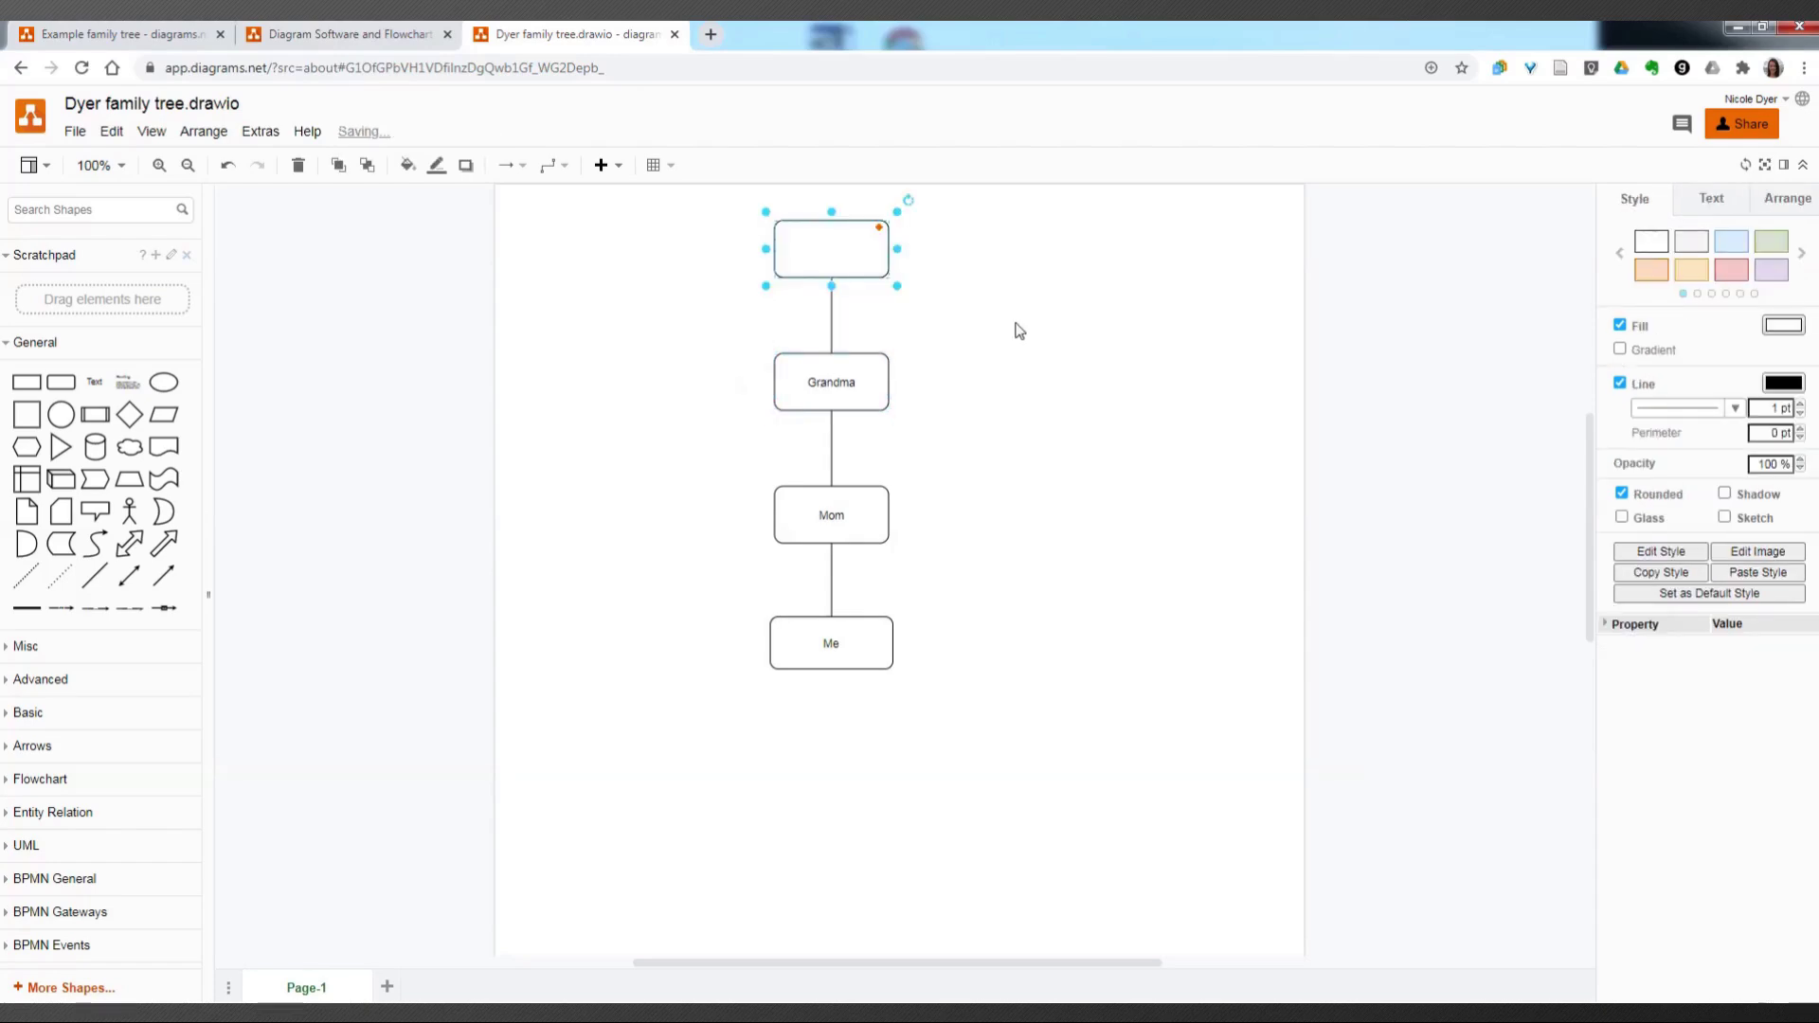
click(1020, 330)
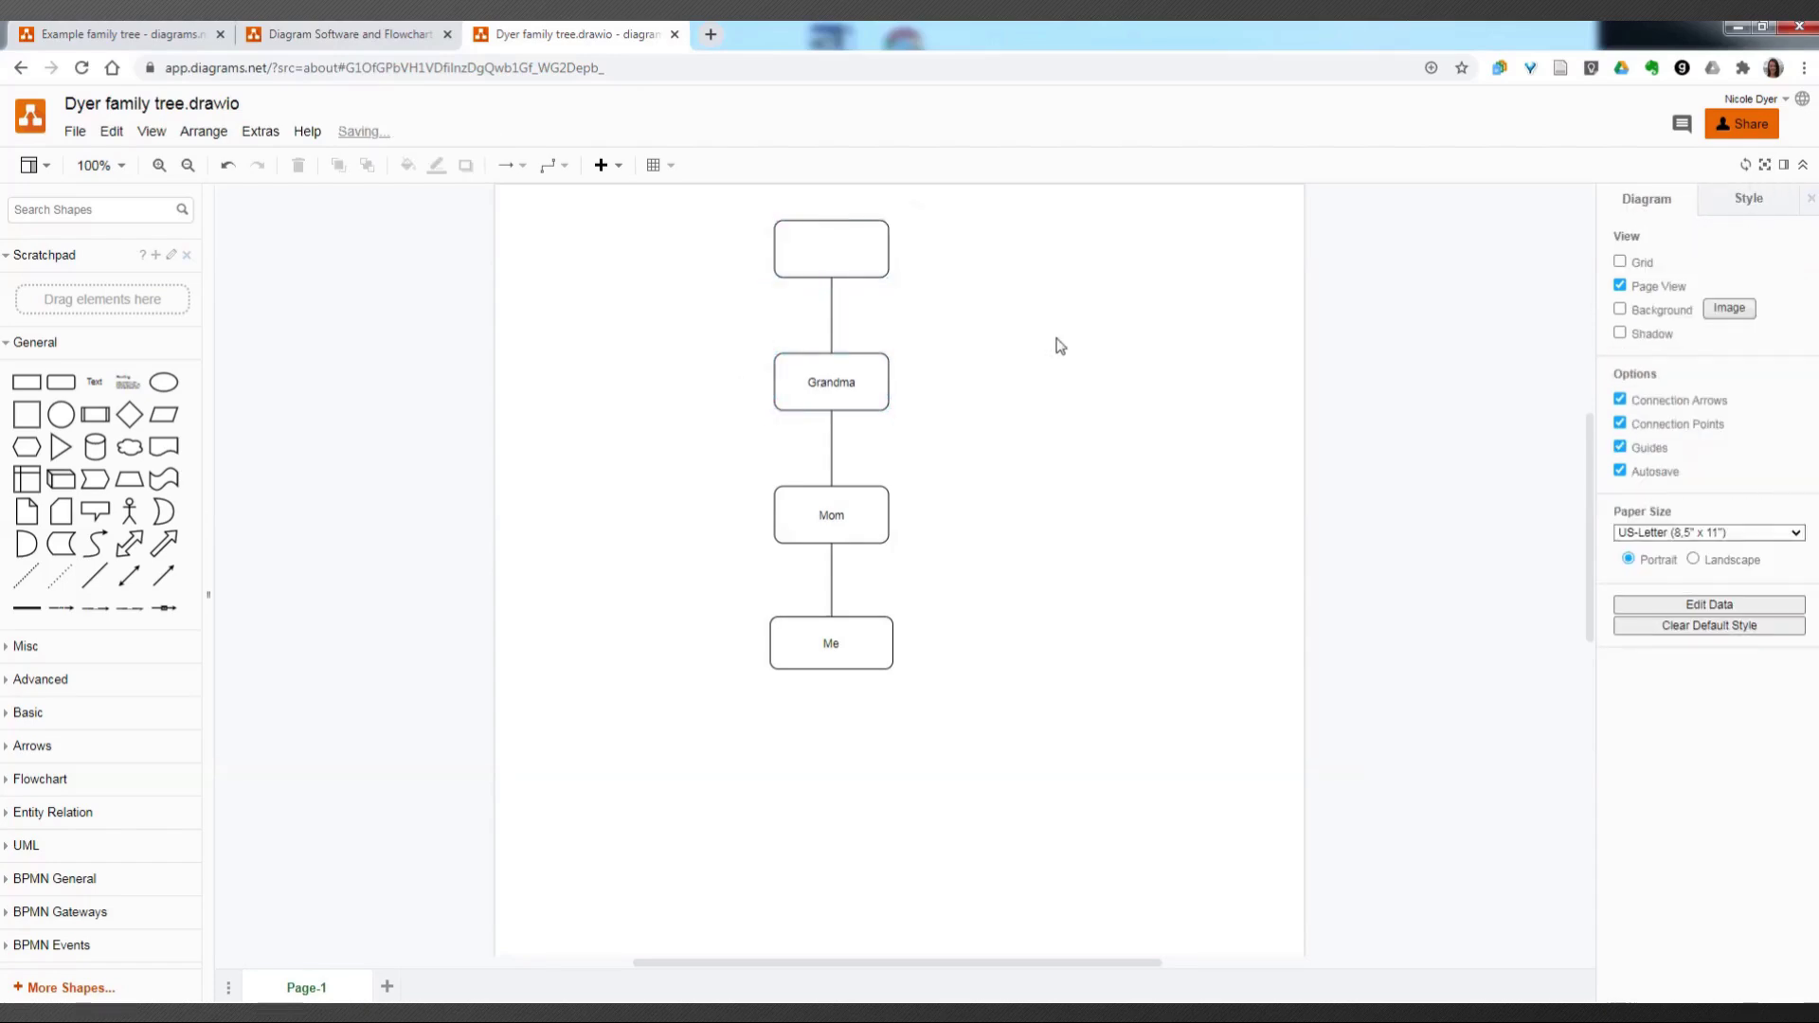
click(864, 246)
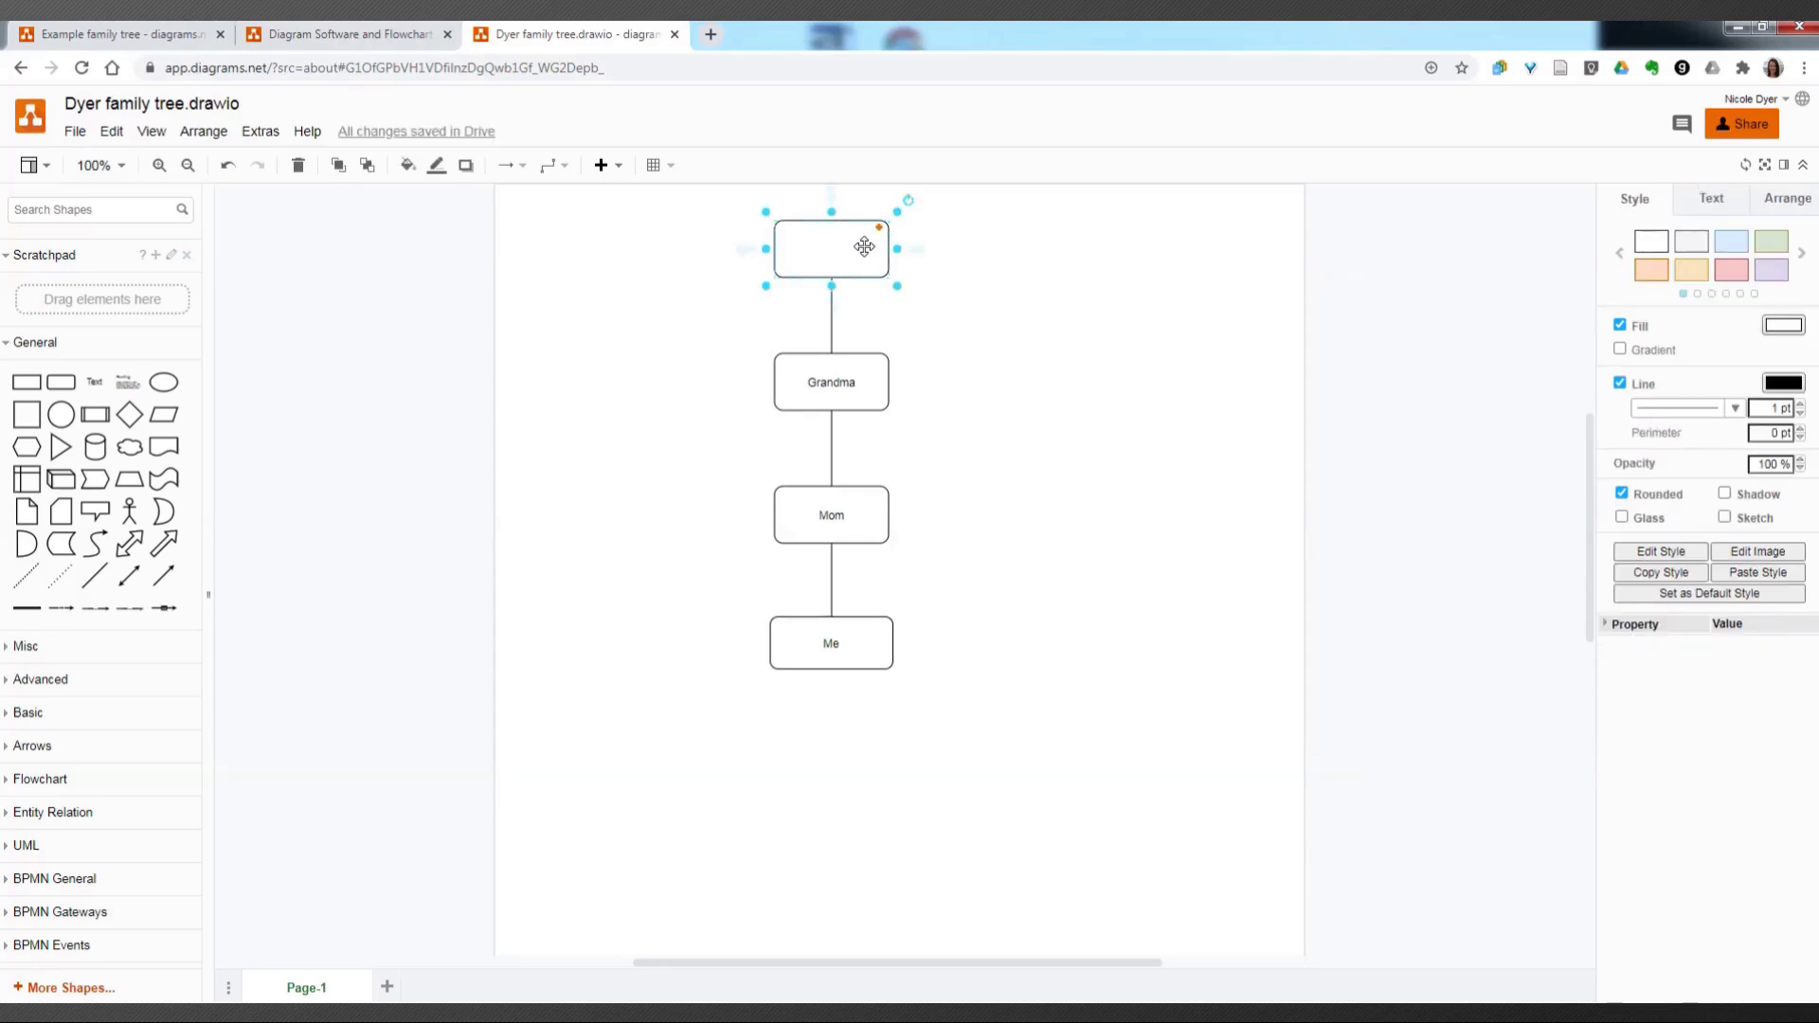
text(Great Grandpa)
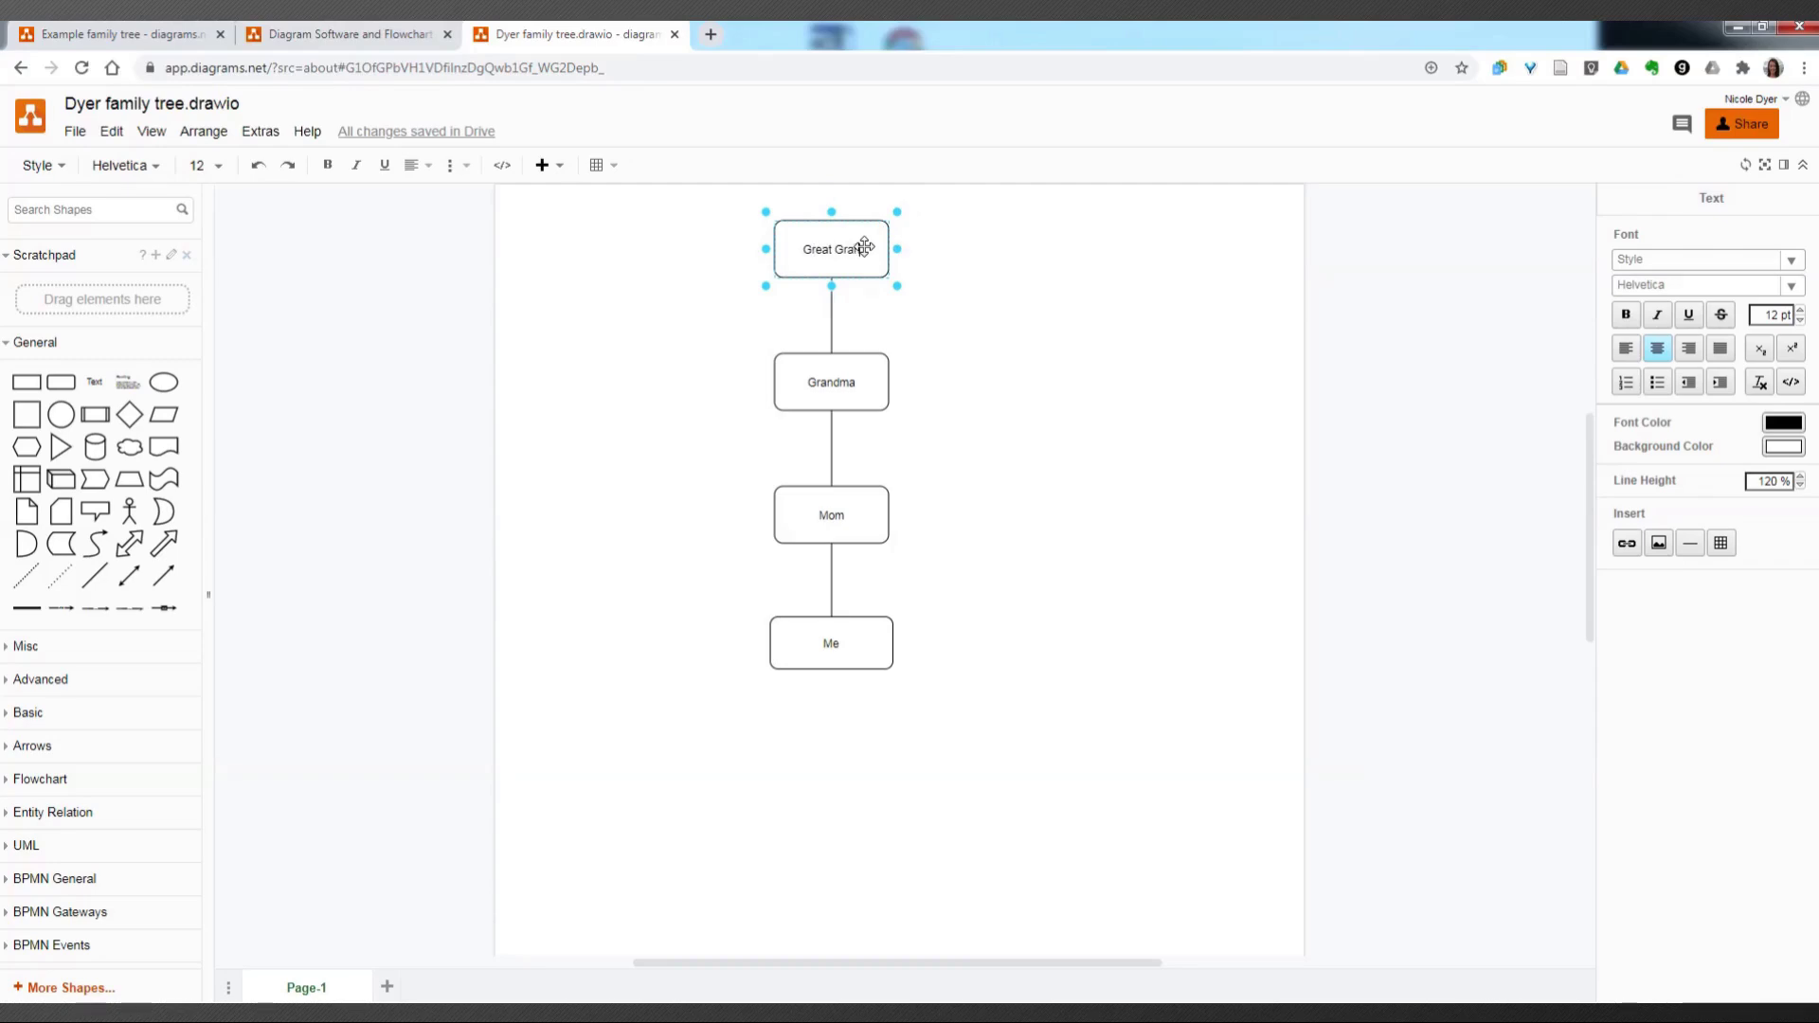
key(BackSpace)
key(BackSpace)
text(father)
click(977, 278)
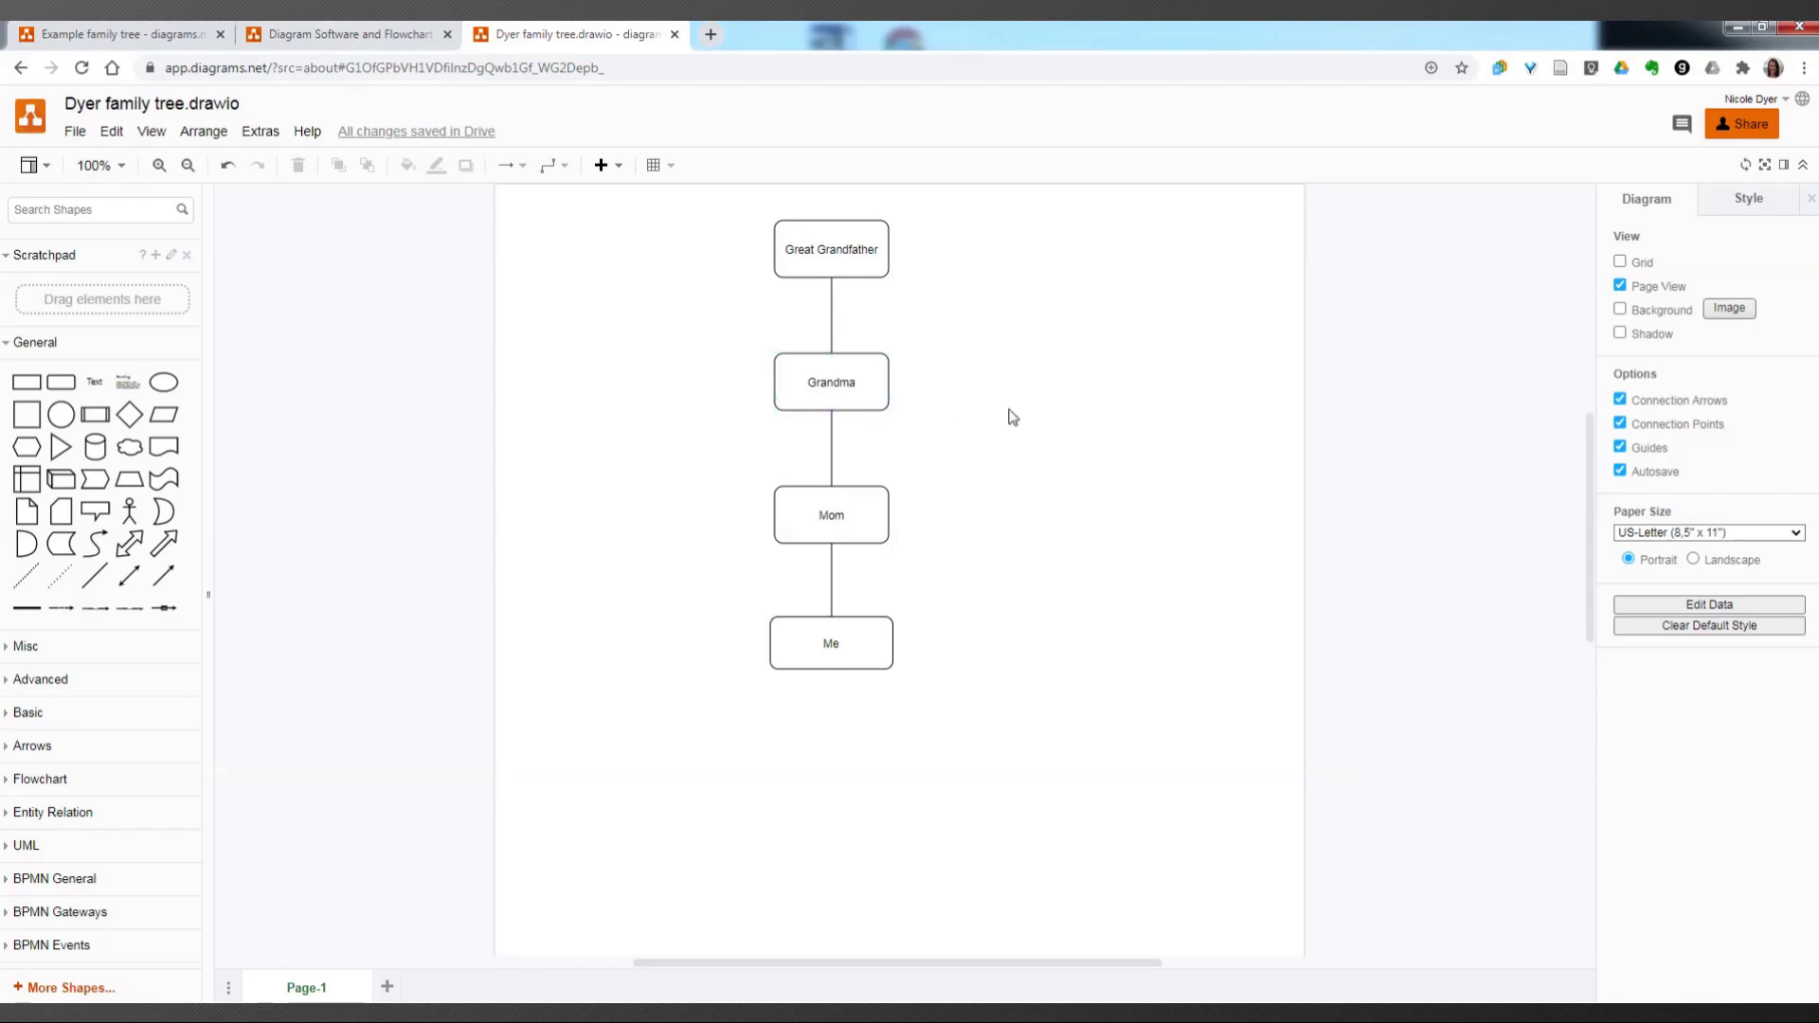
Step: Add a rounded box right of Me labelled 'DNA match' over '150cM'
click(839, 644)
click(838, 644)
click(516, 341)
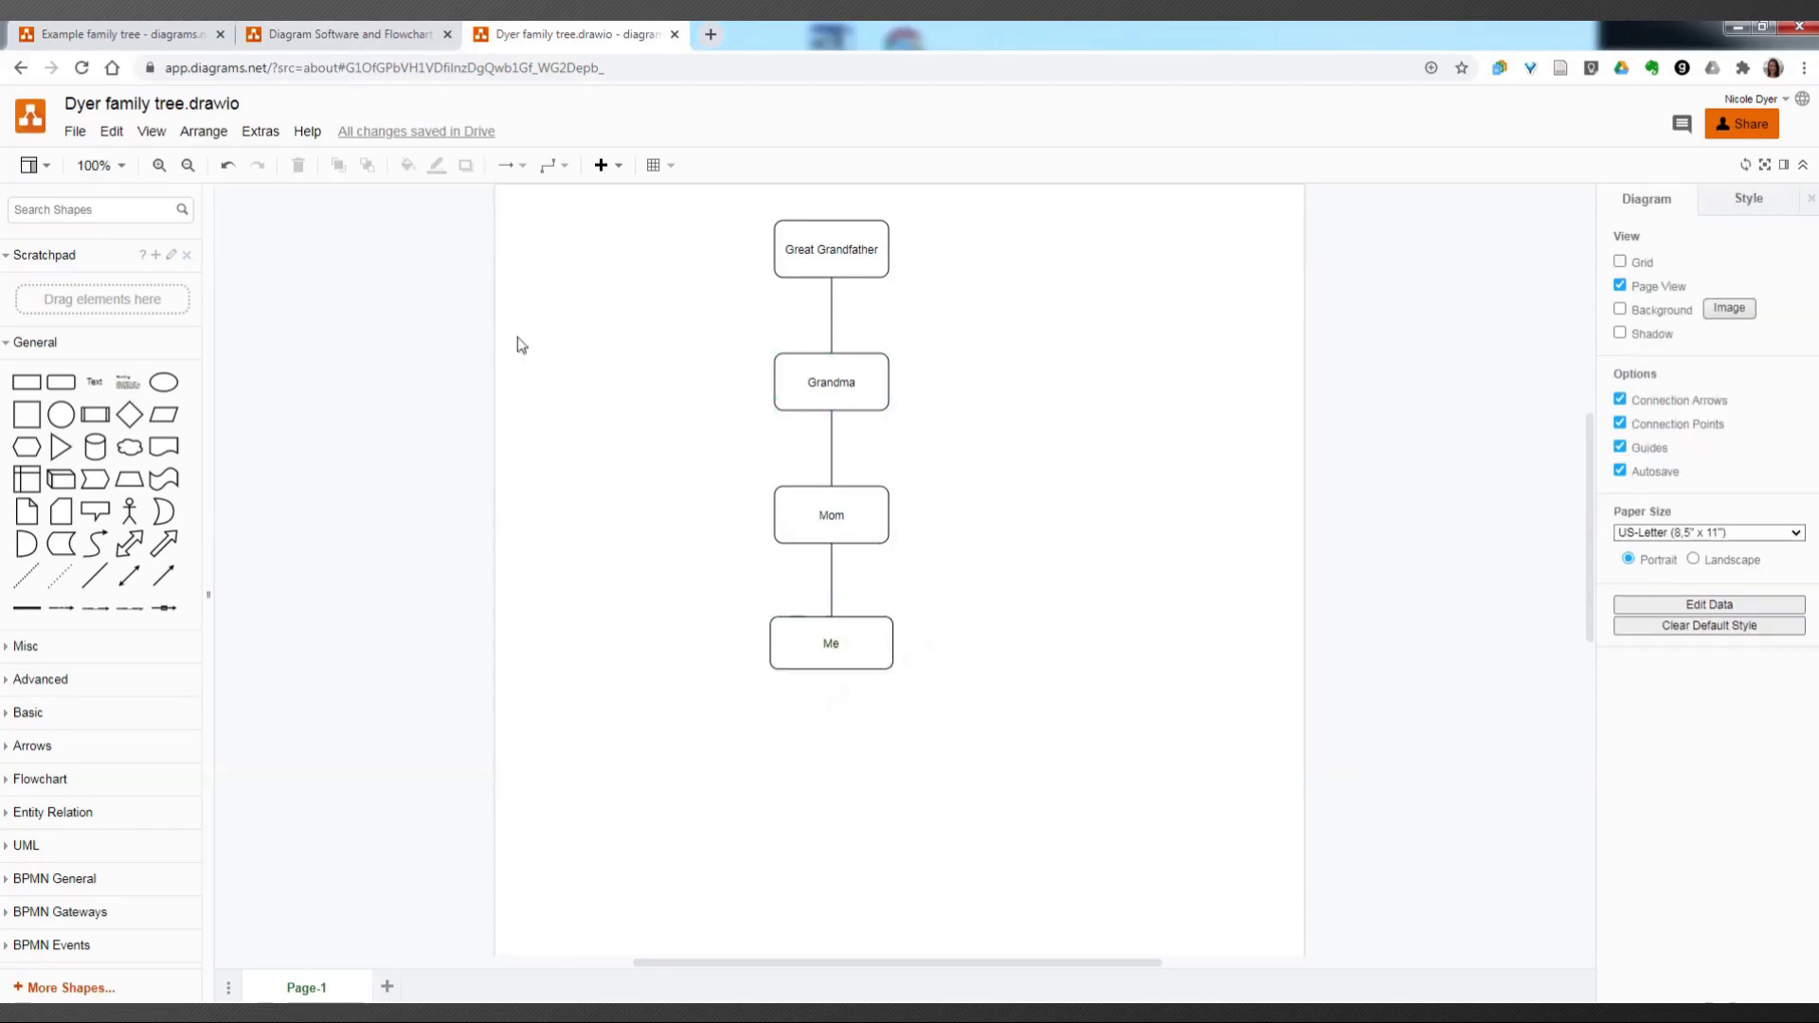
click(53, 388)
drag(926, 568, 1010, 657)
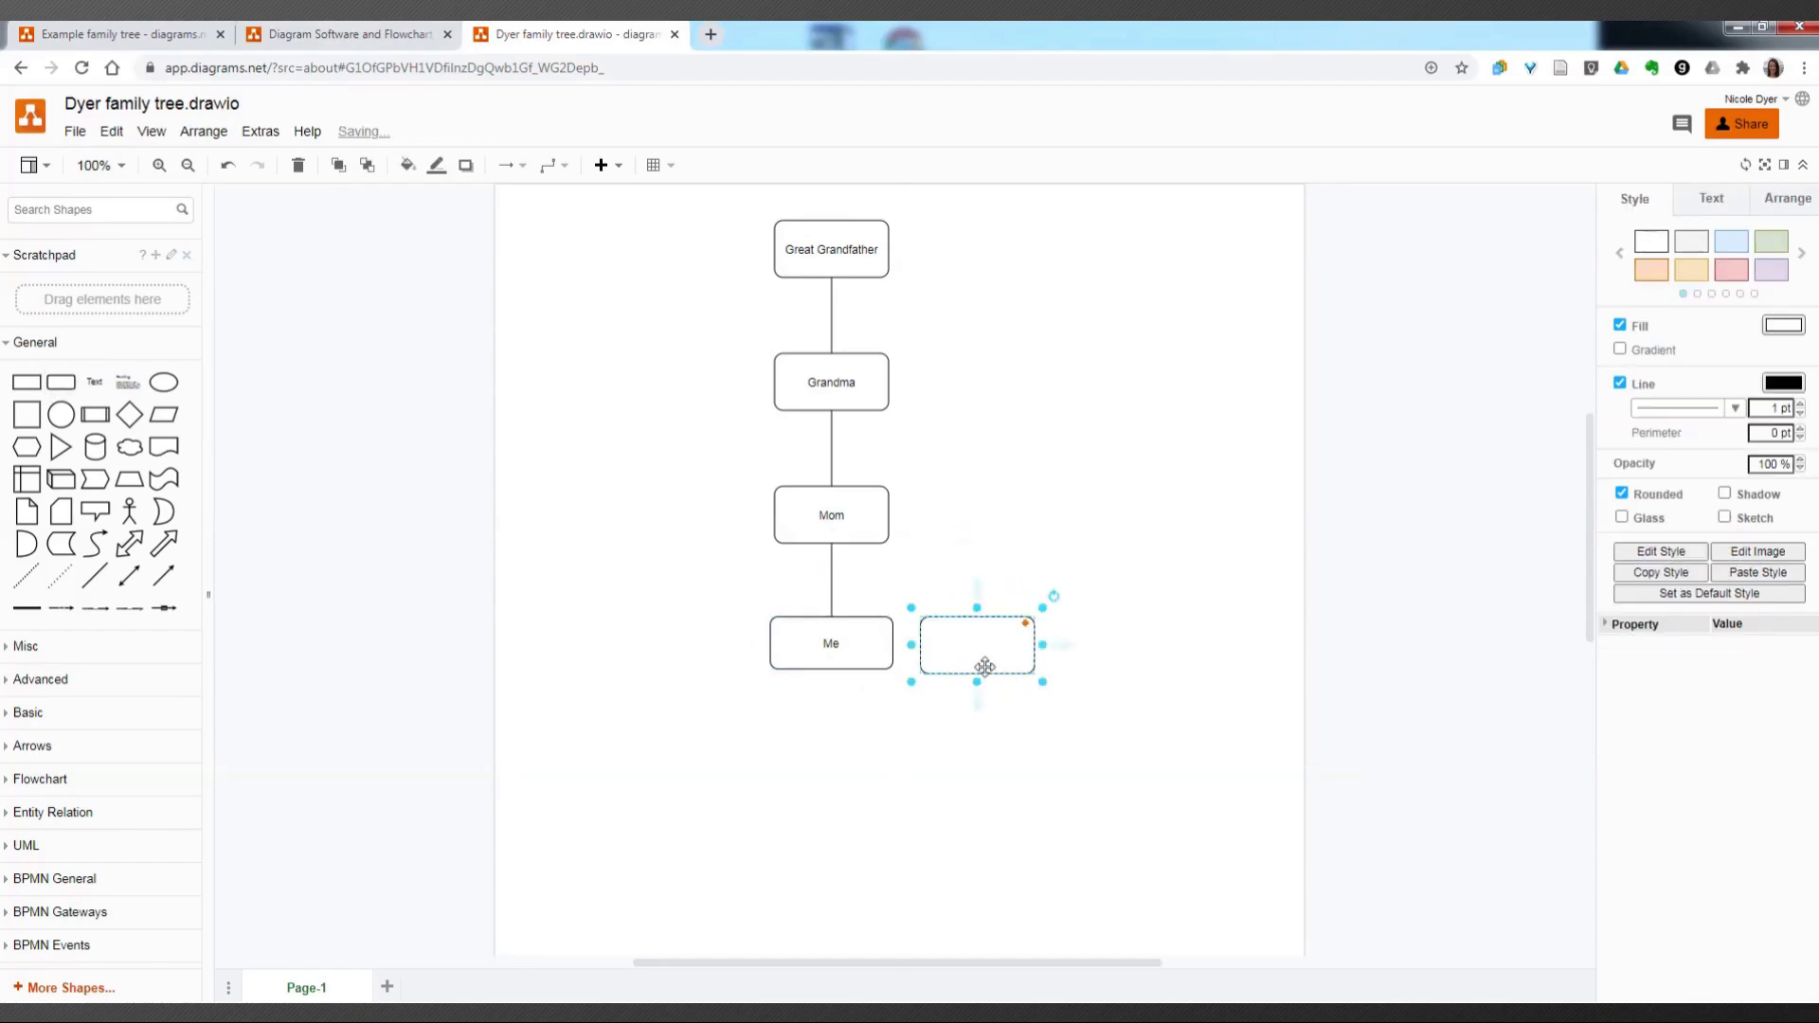
double_click(985, 656)
text(DNA match)
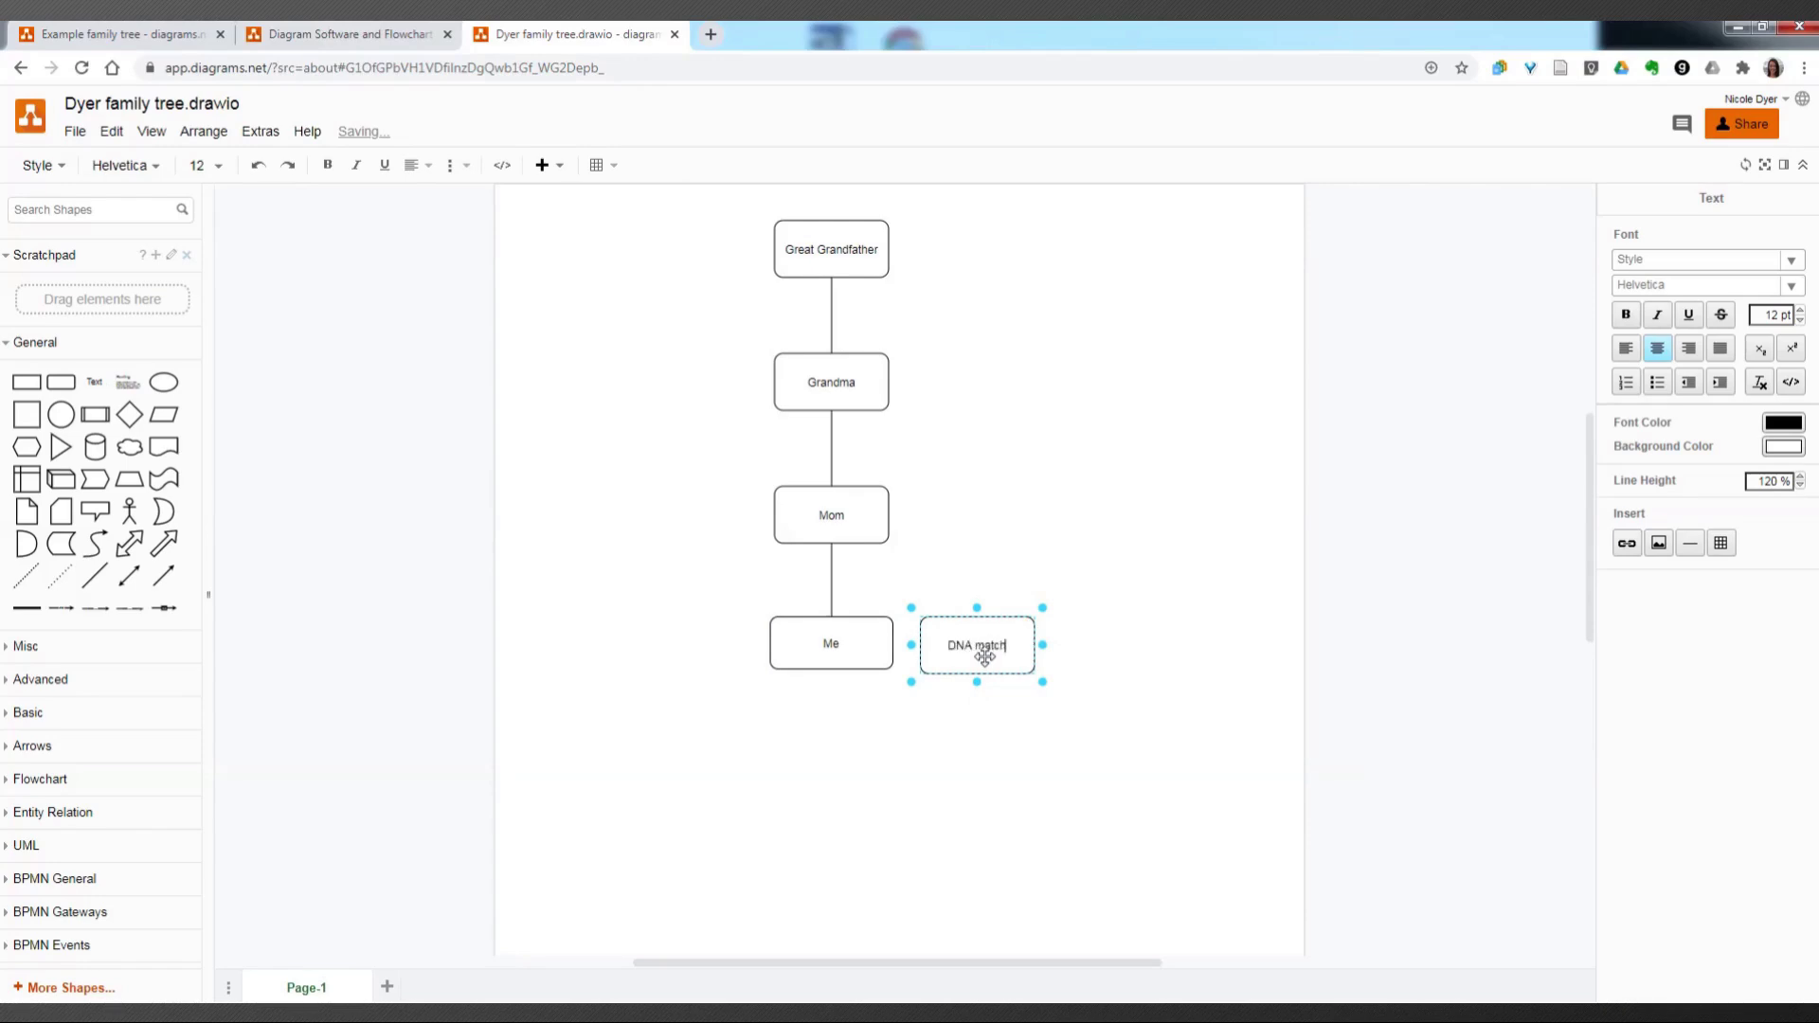
key(Return)
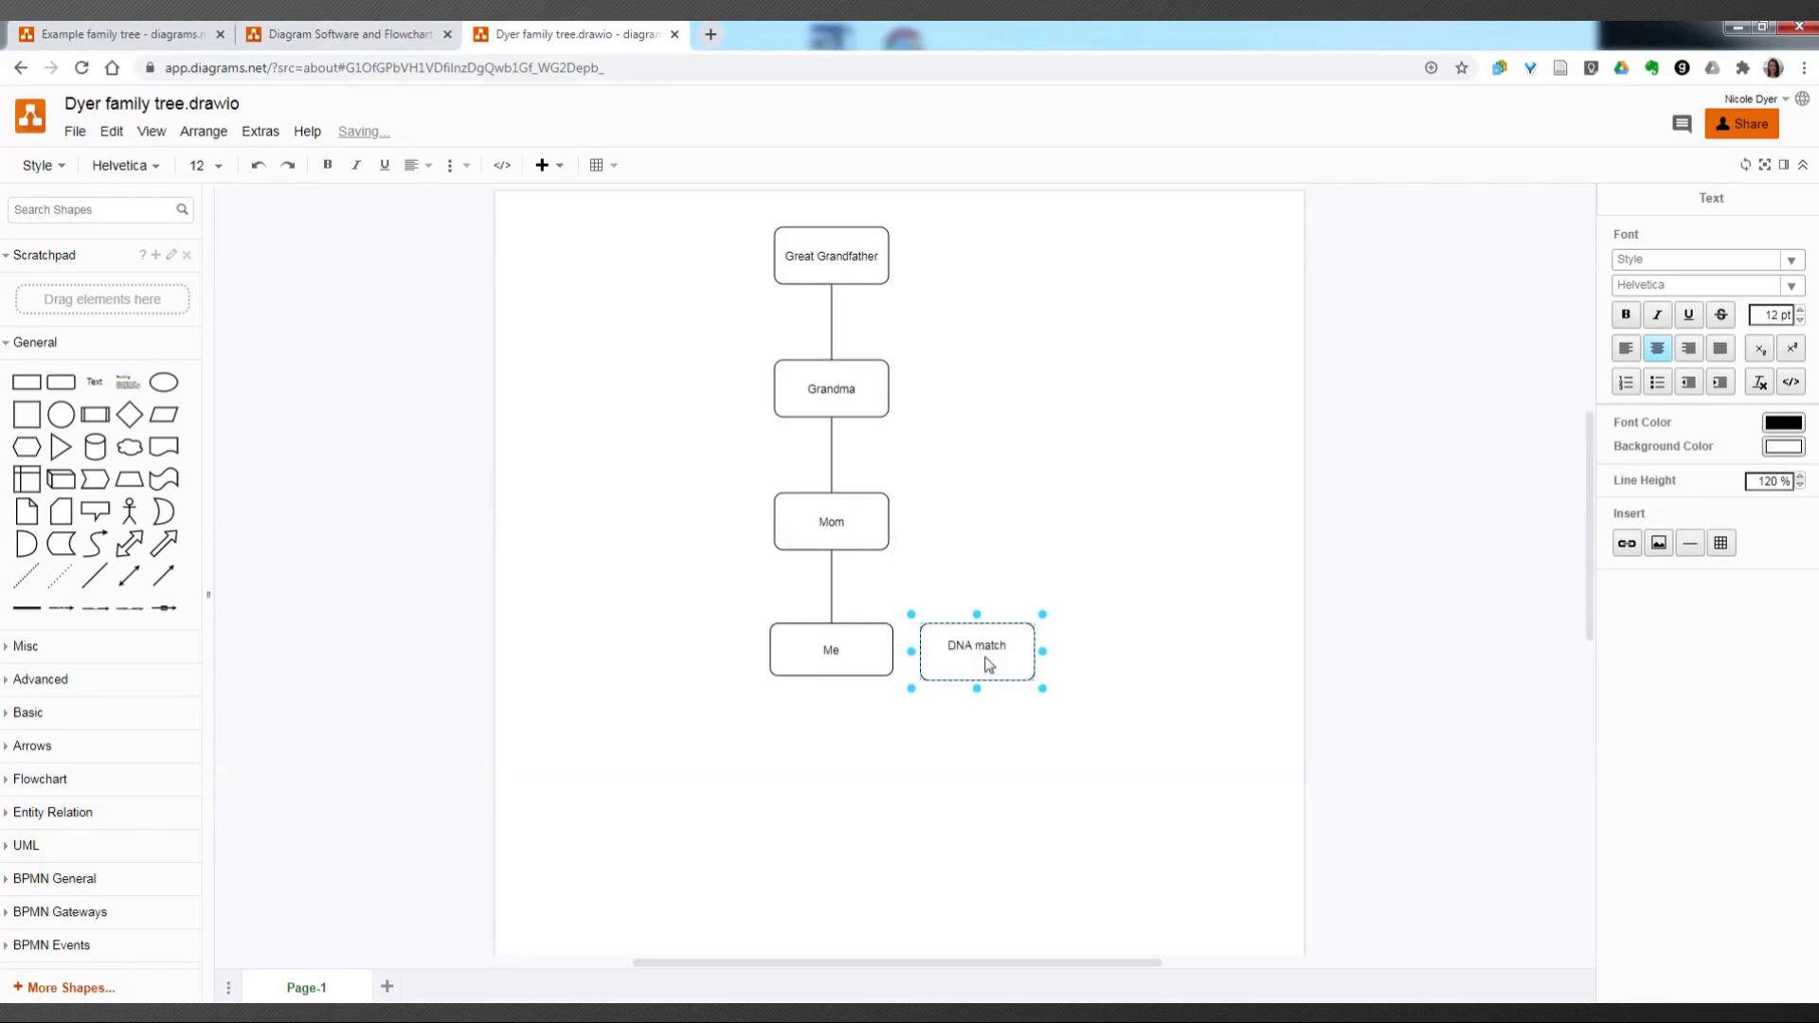
text(150cM)
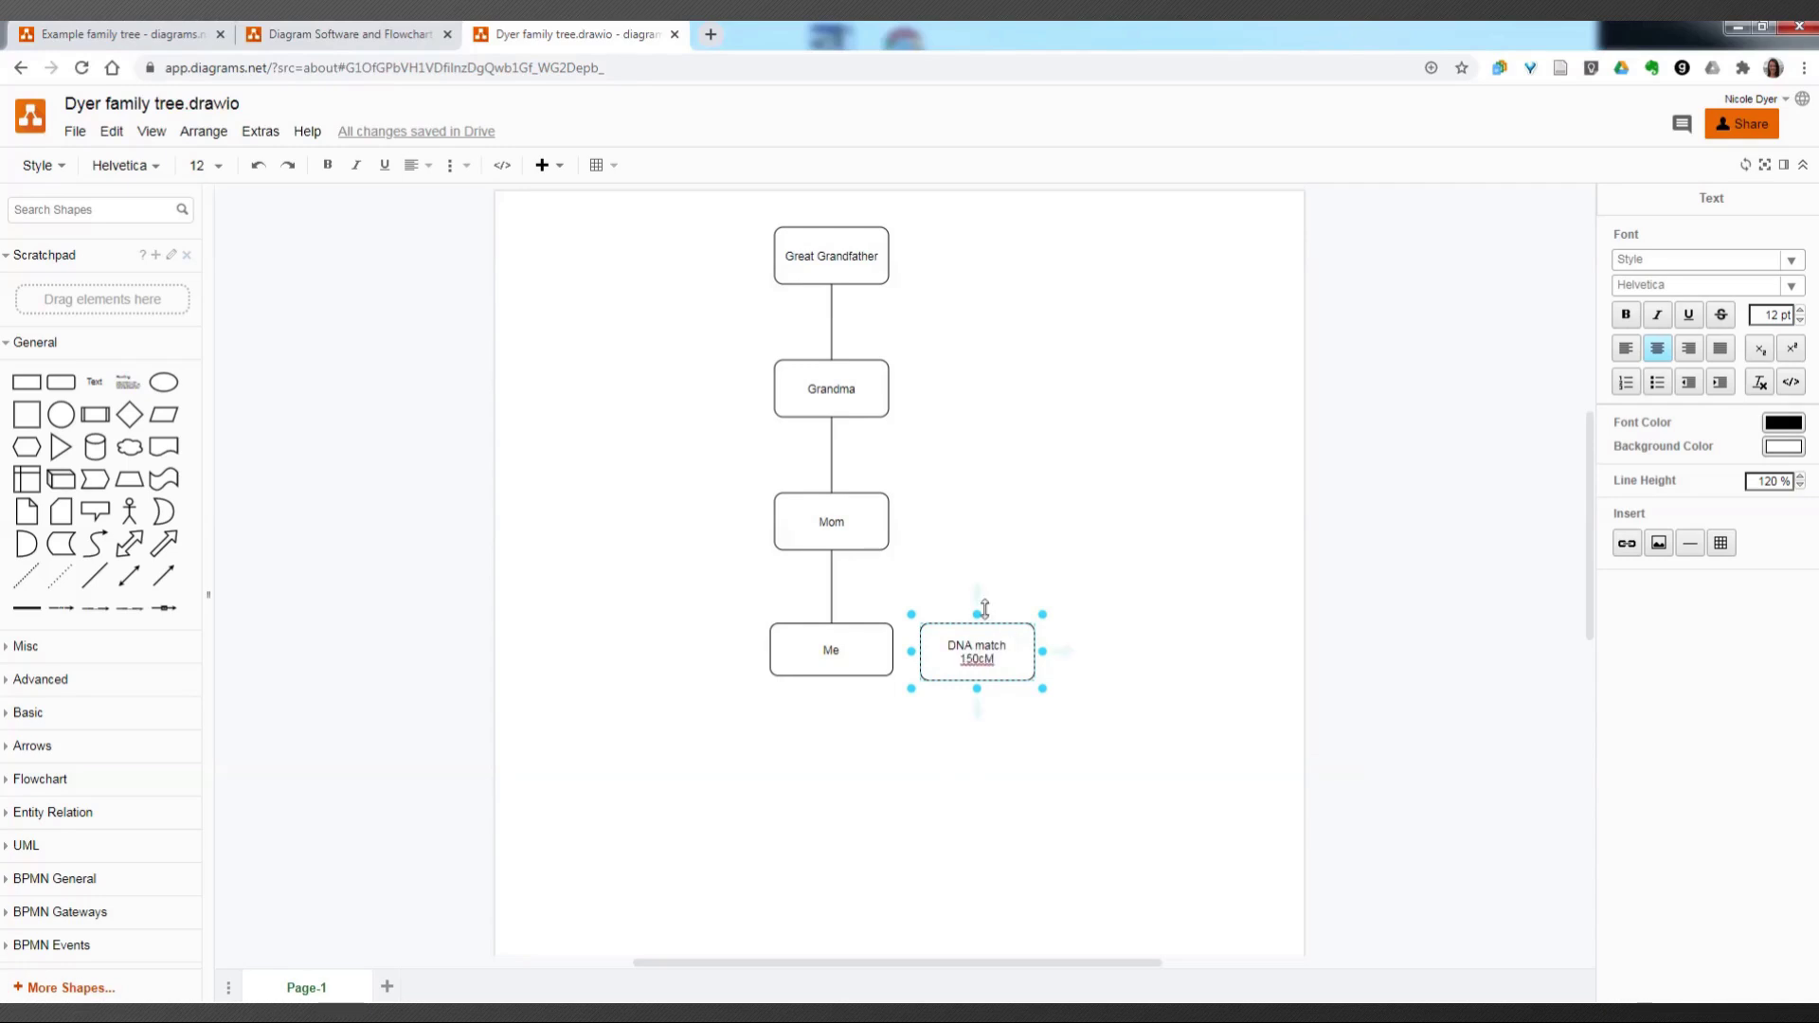
click(977, 606)
Step: Add a linked box above DNA match labelled with a relative's first name
mouse_move(977, 599)
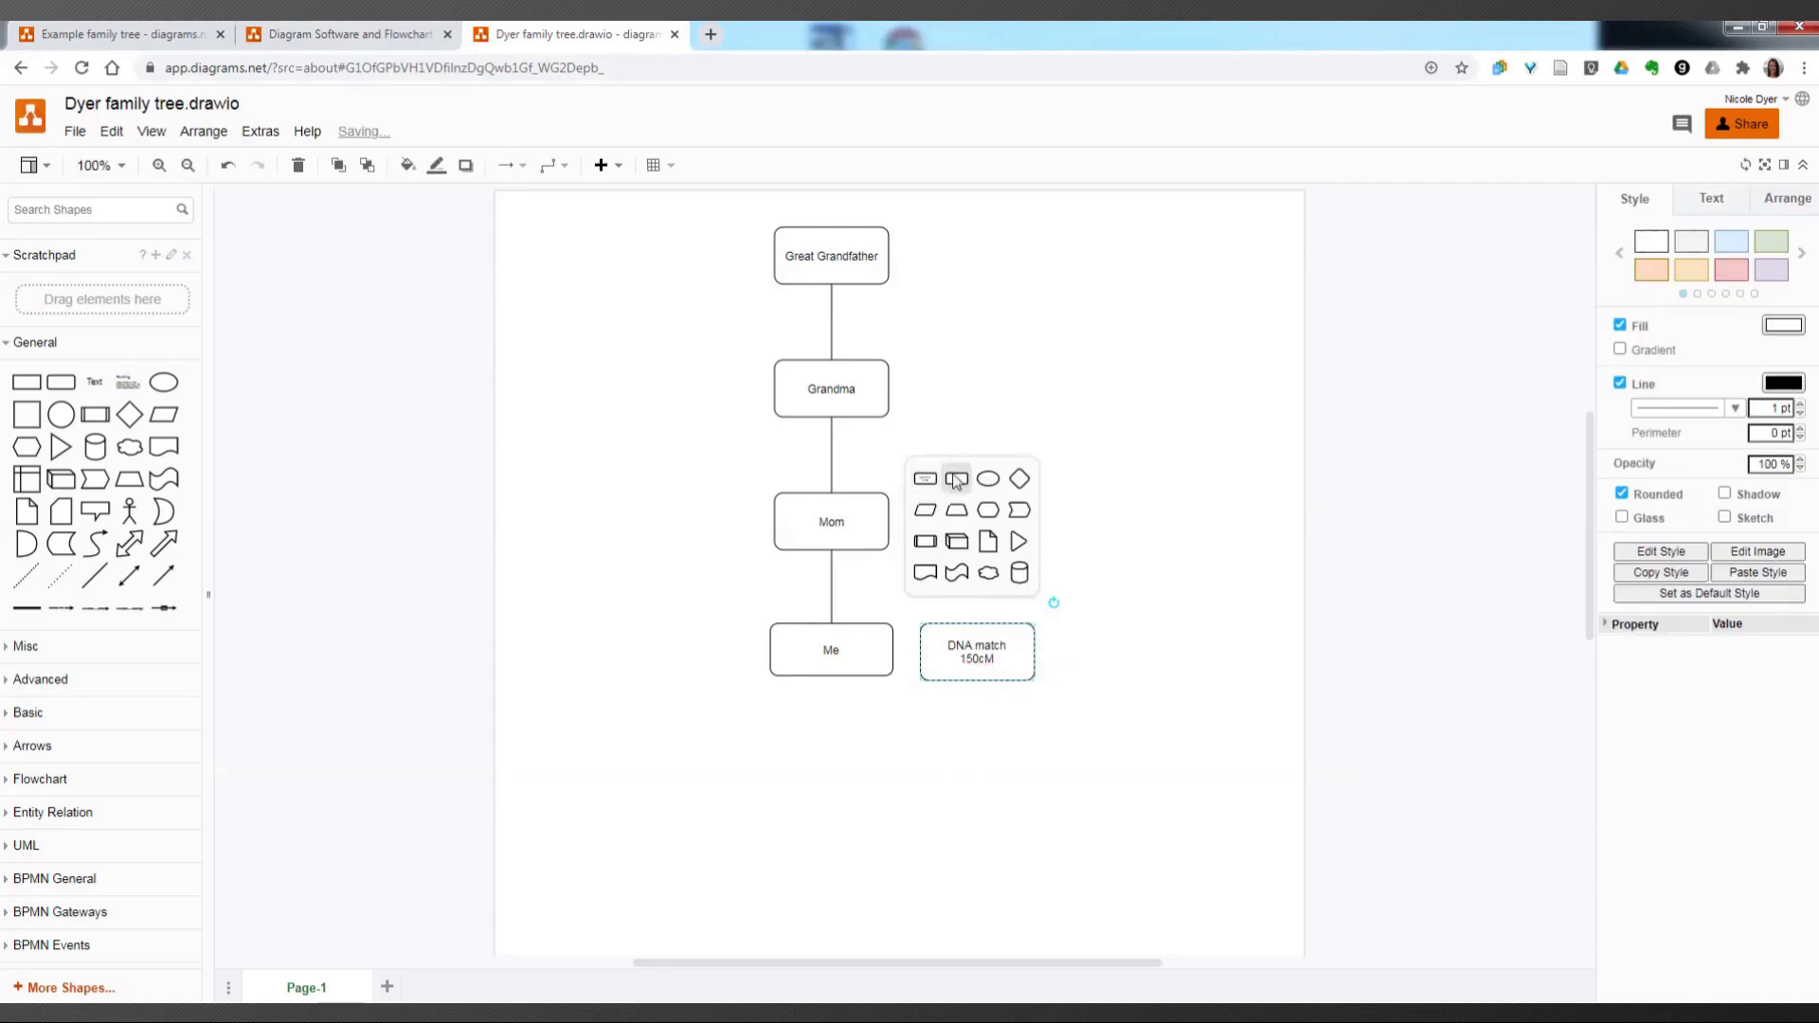
click(955, 483)
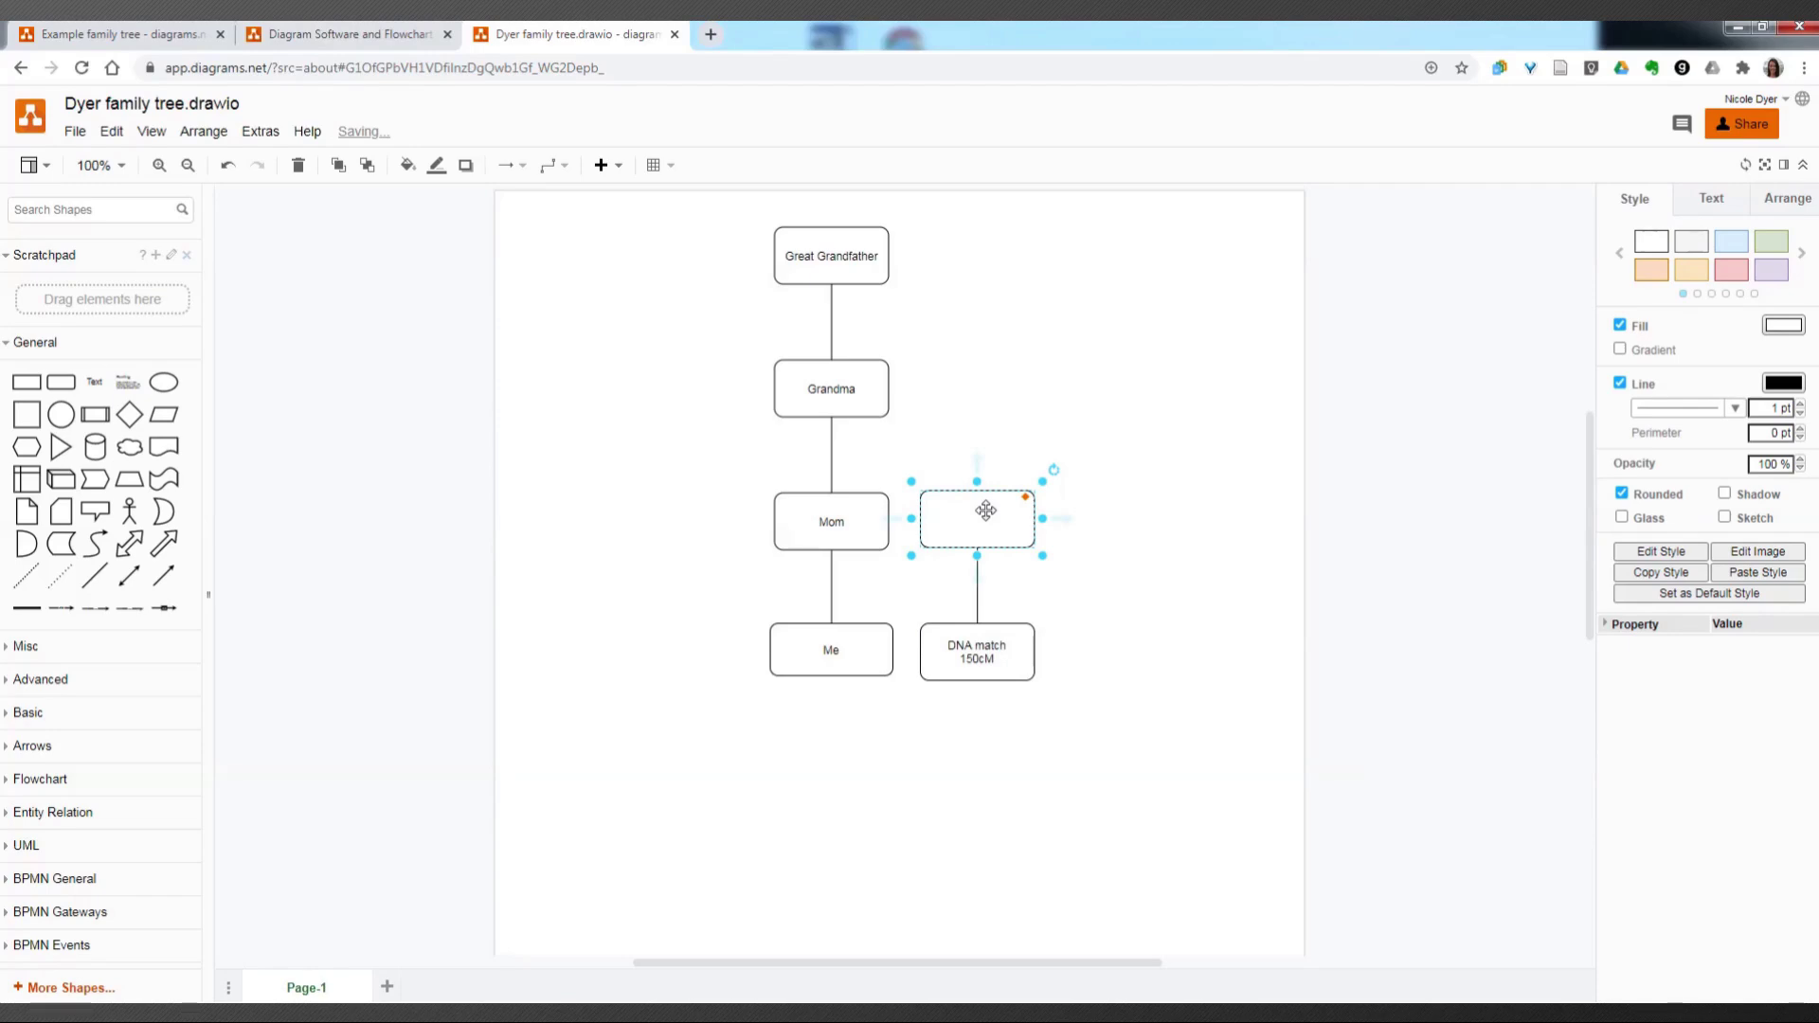
double_click(986, 510)
text(Joy)
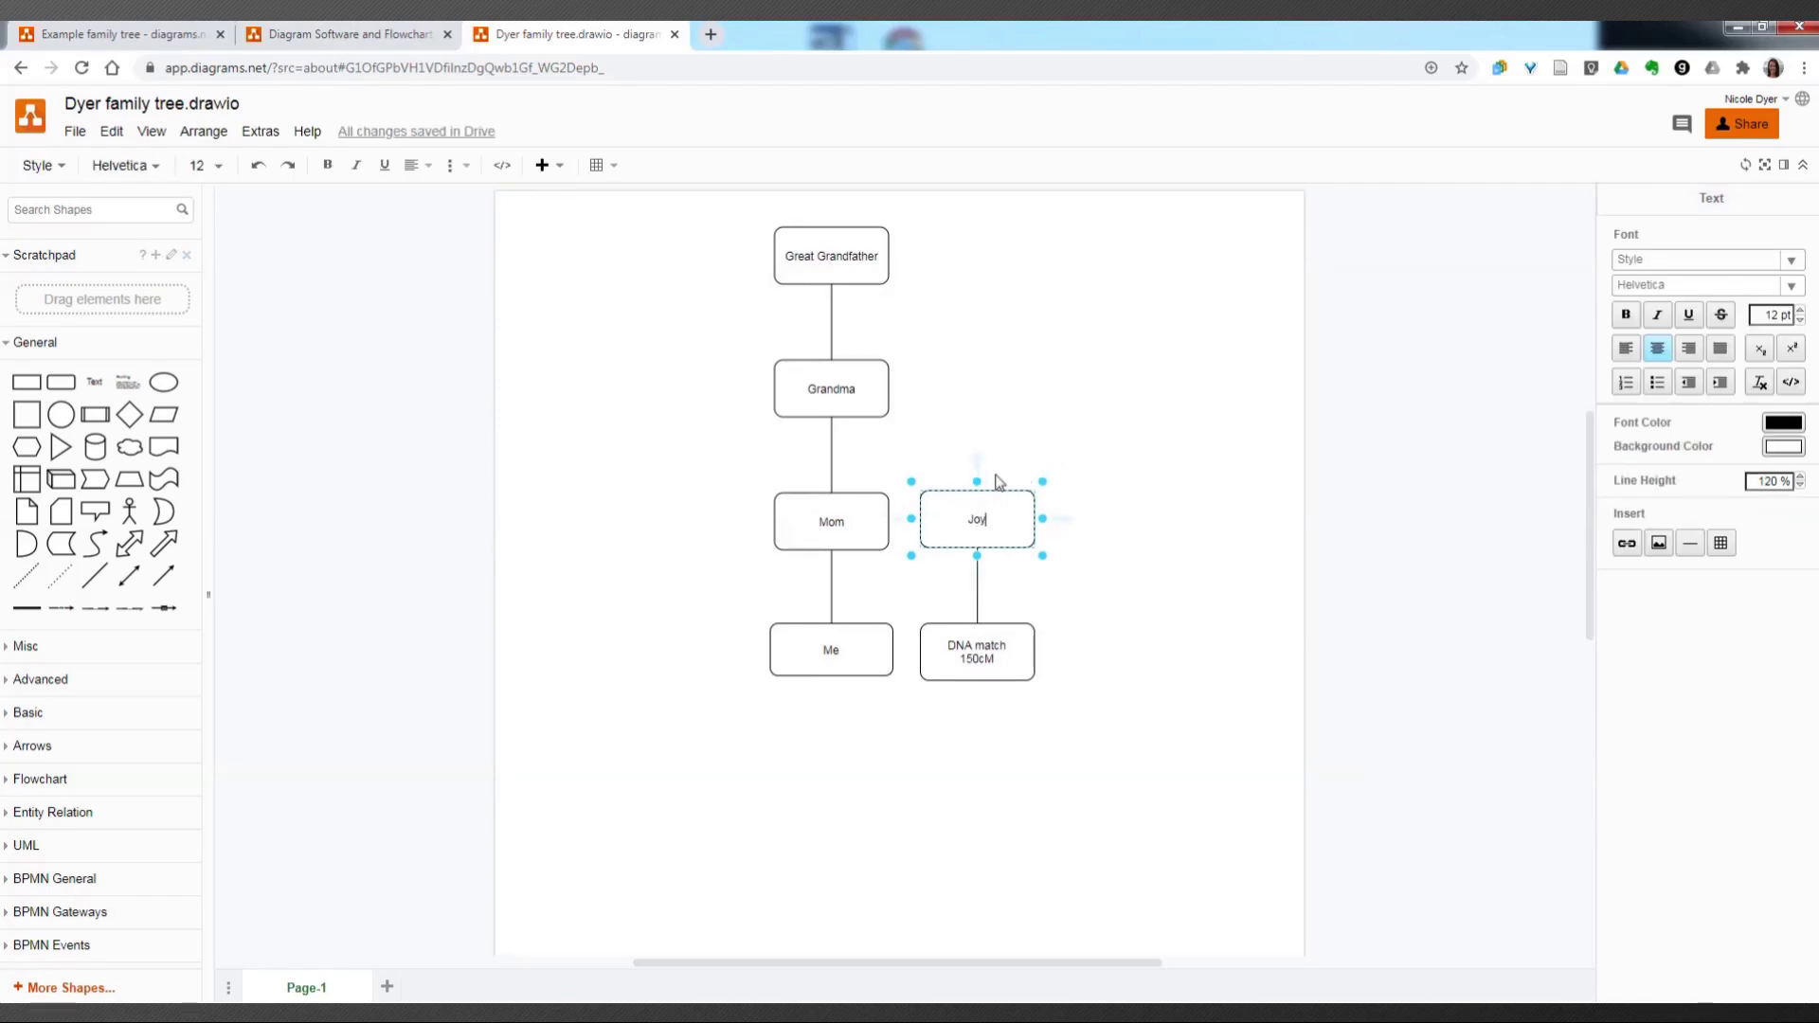
click(984, 469)
Step: Add another relative's box on top and draw its line up to Great Grandfather
mouse_move(977, 464)
click(955, 349)
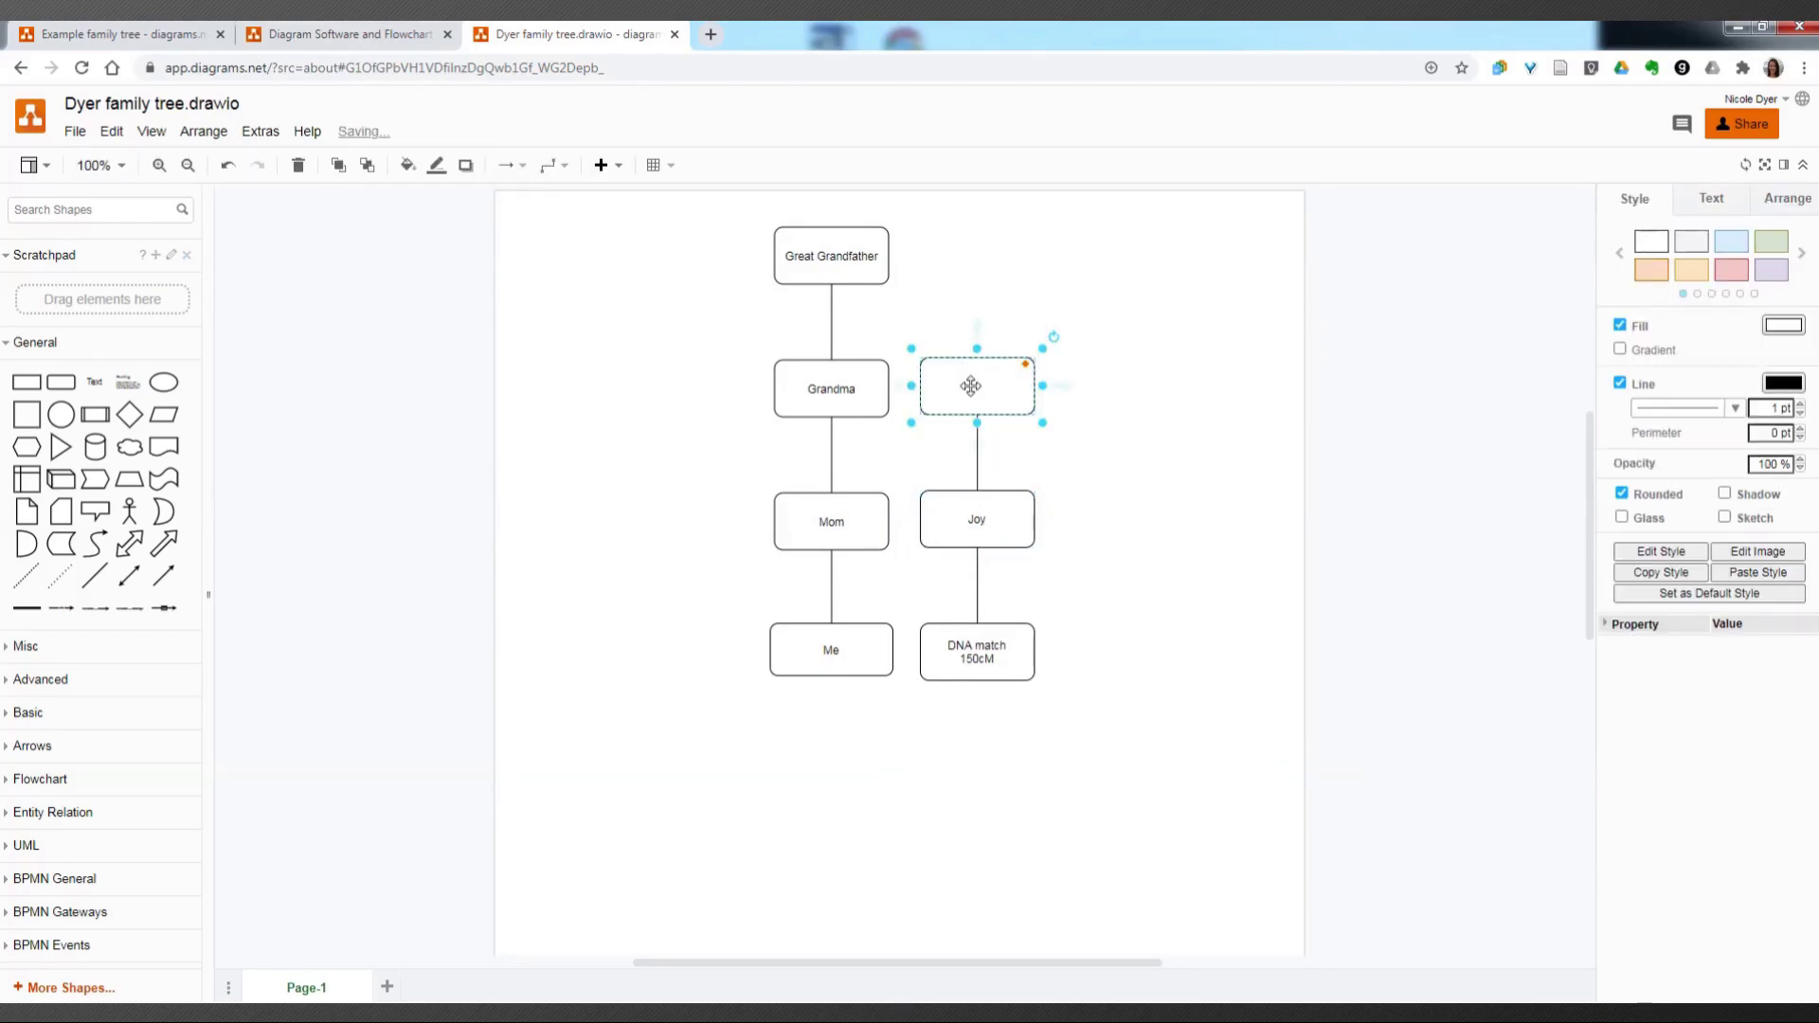
double_click(970, 385)
text(Rod)
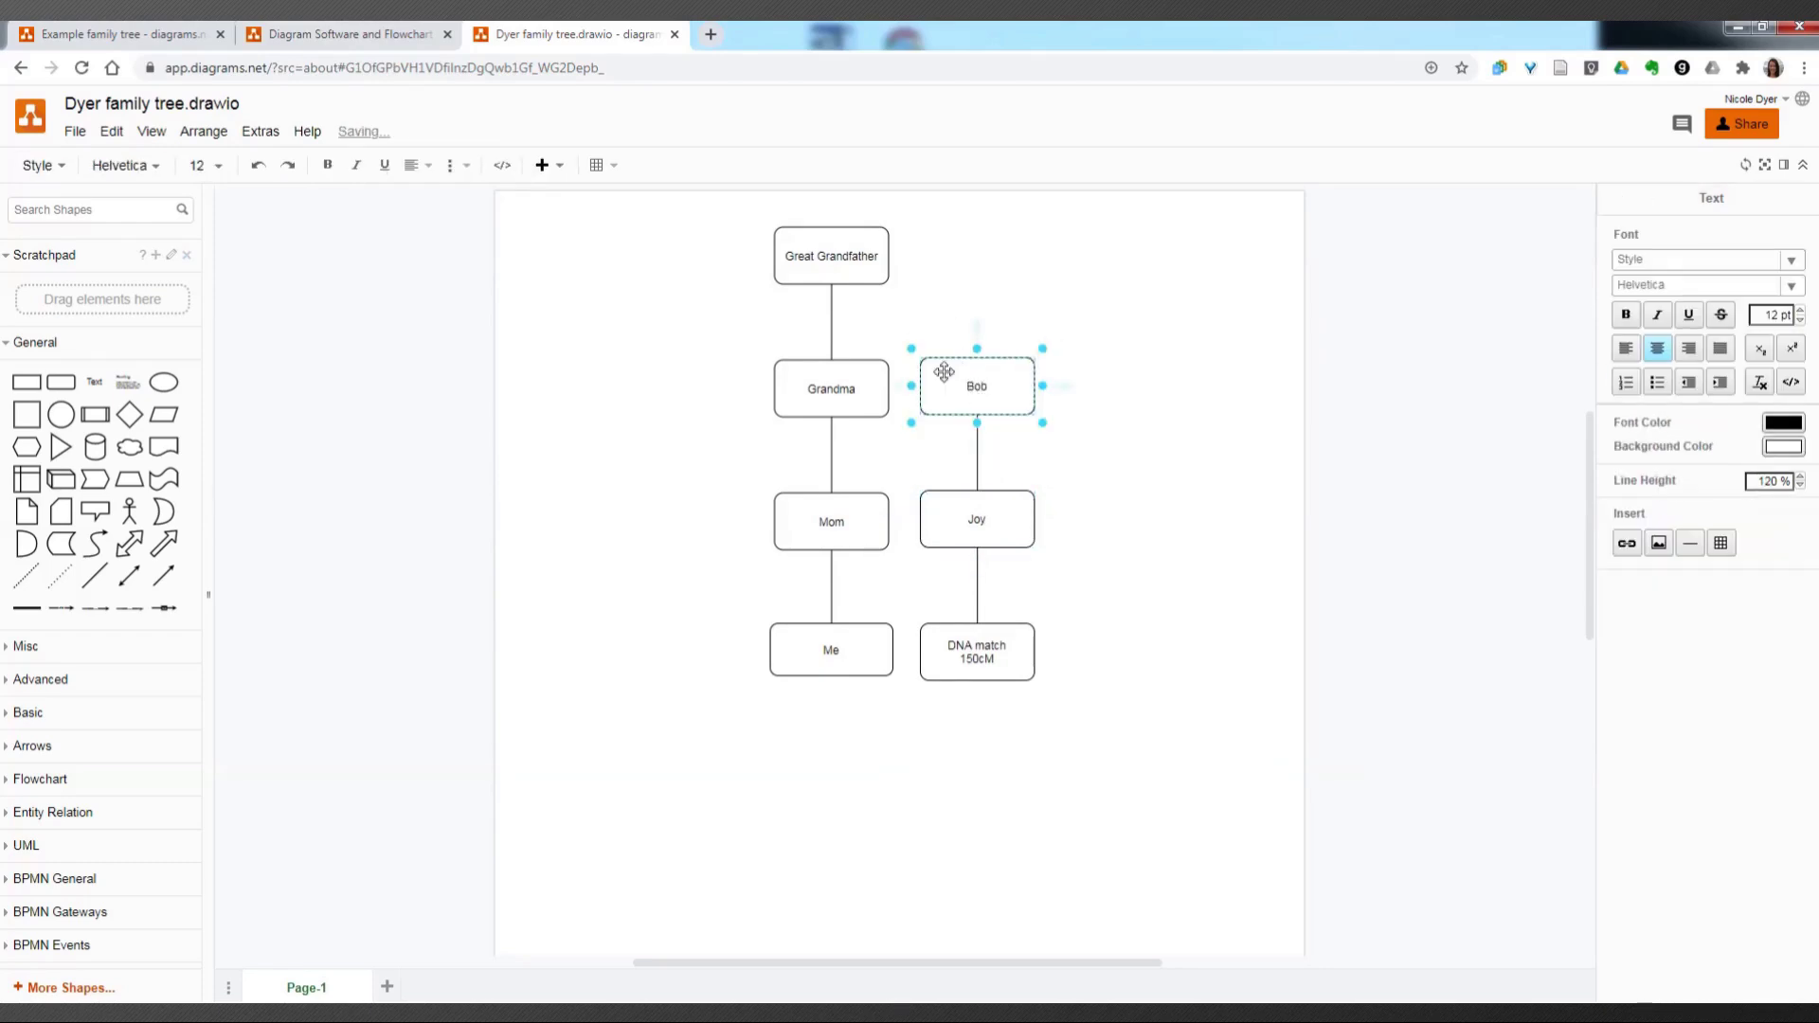
click(976, 334)
mouse_move(975, 333)
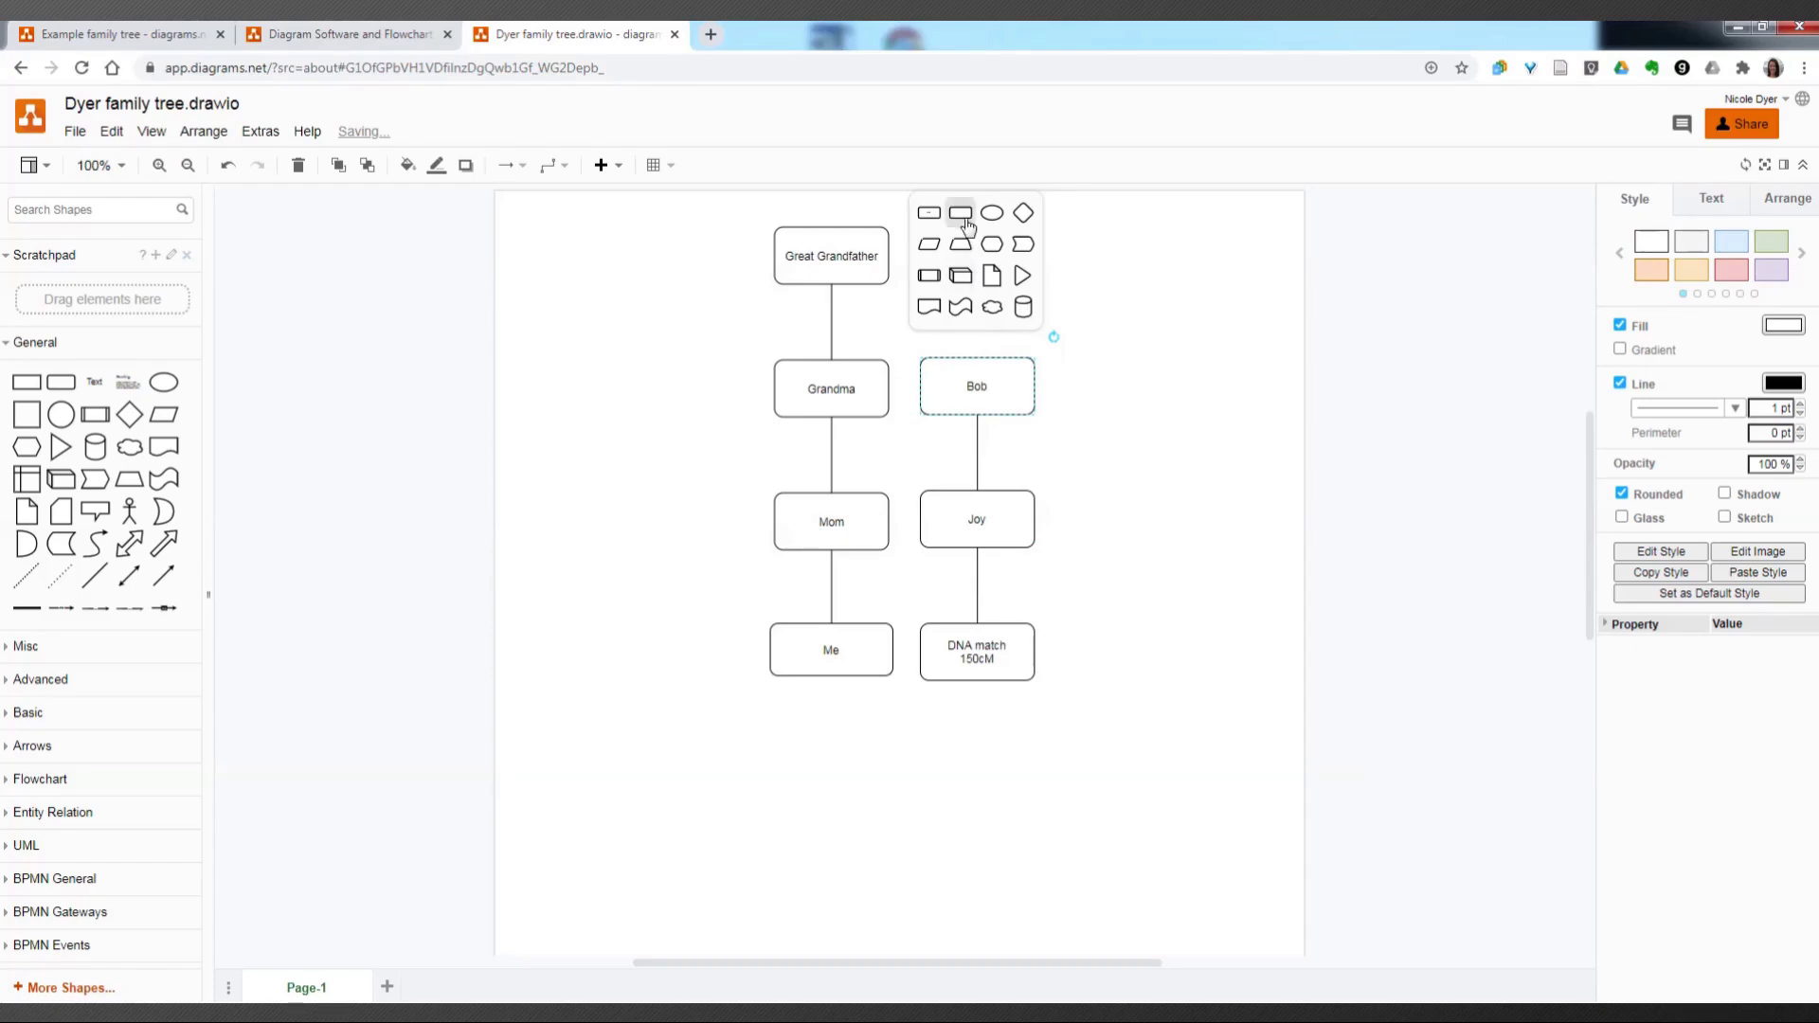
click(1127, 260)
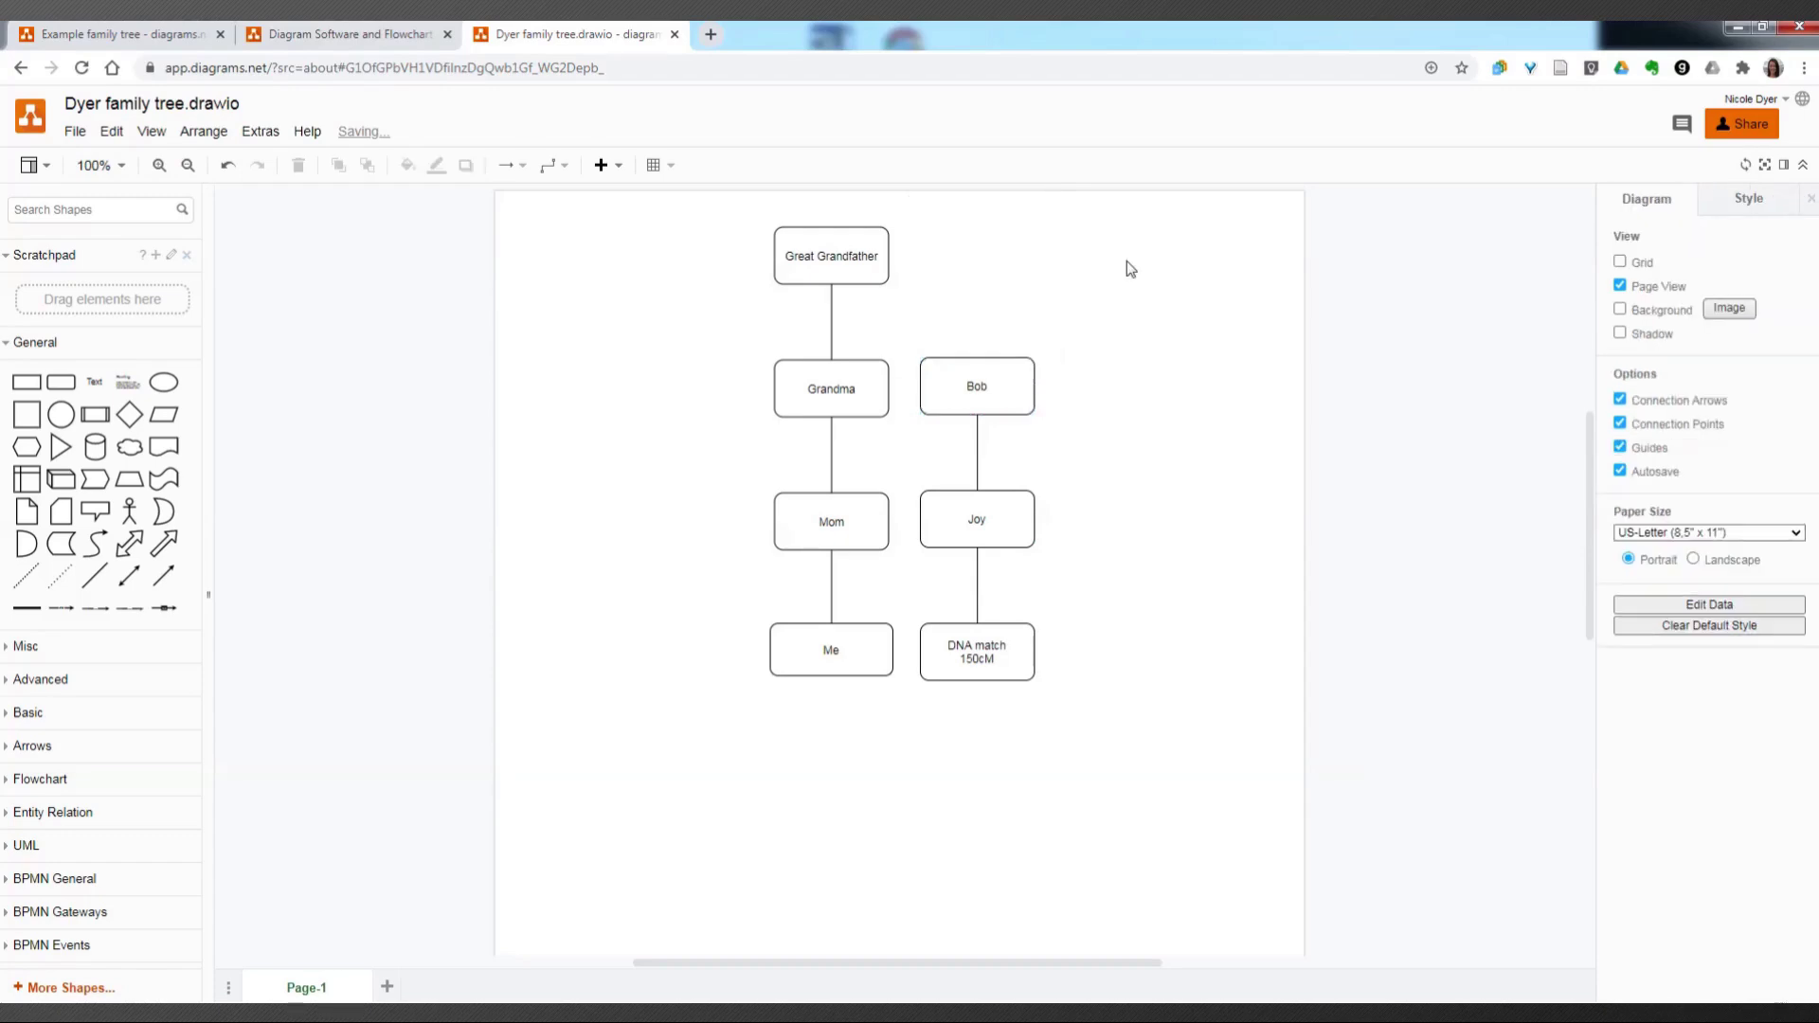
click(981, 388)
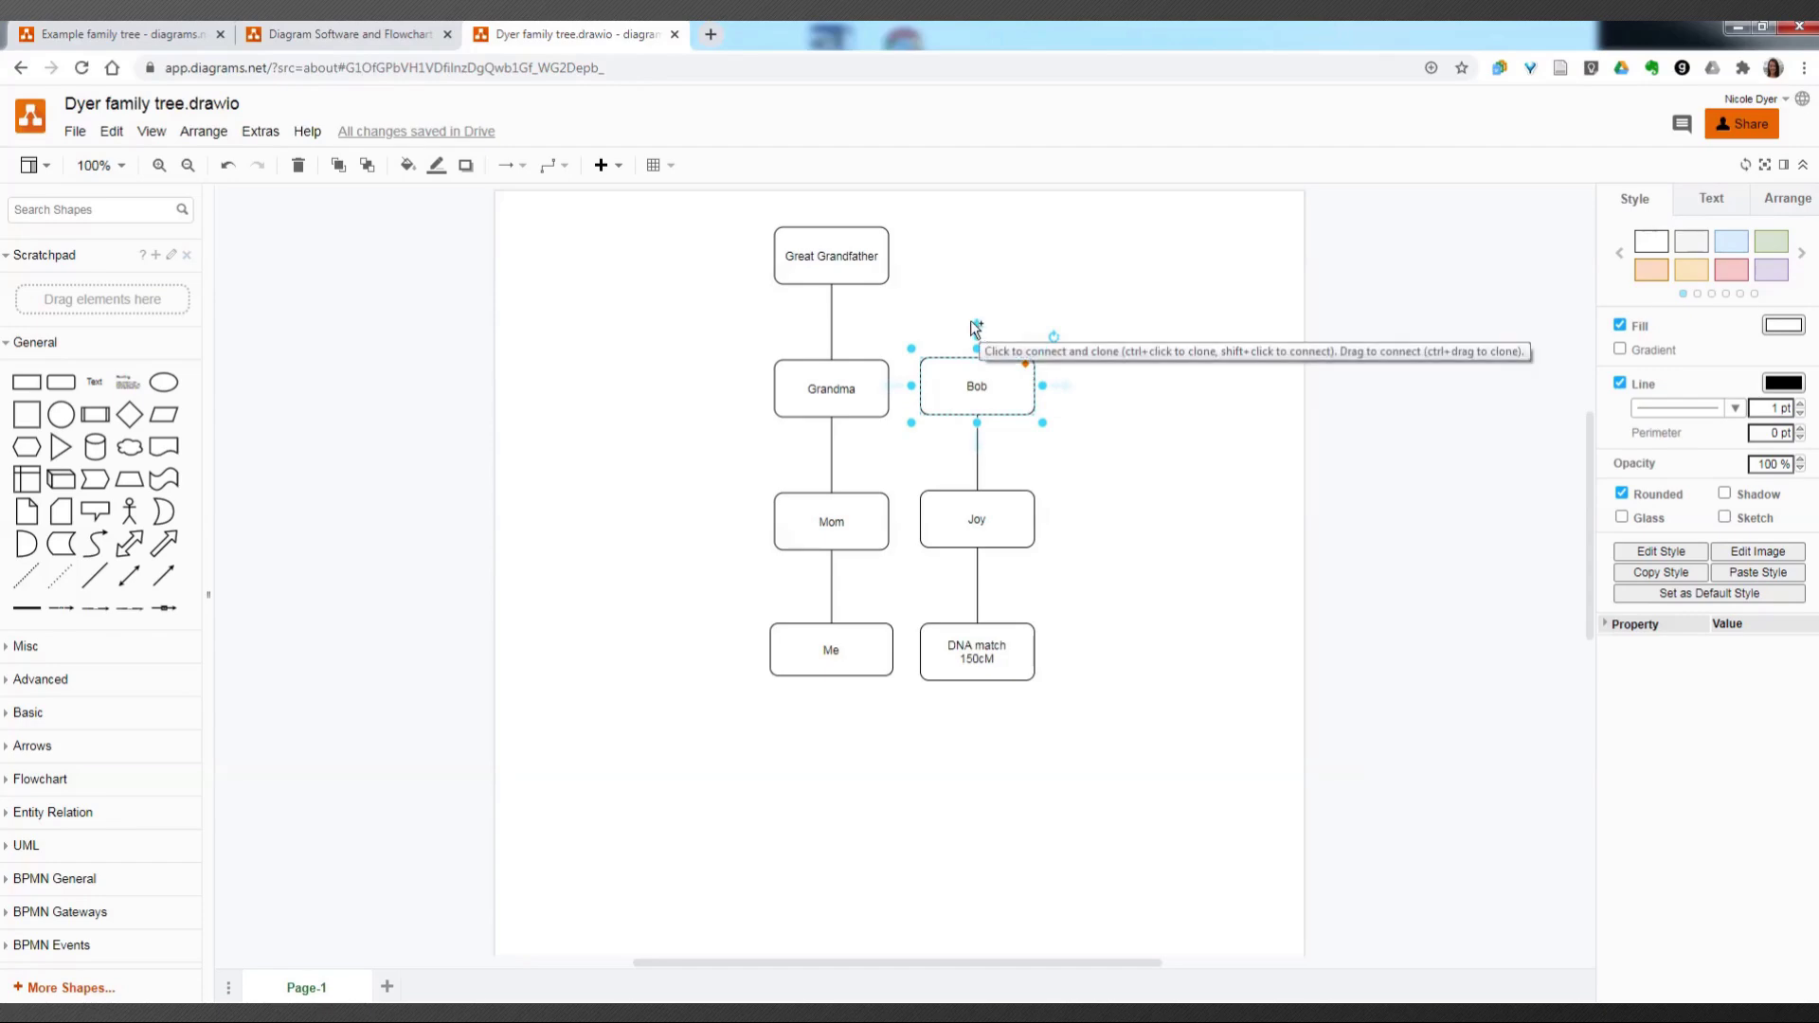
drag(978, 338, 832, 284)
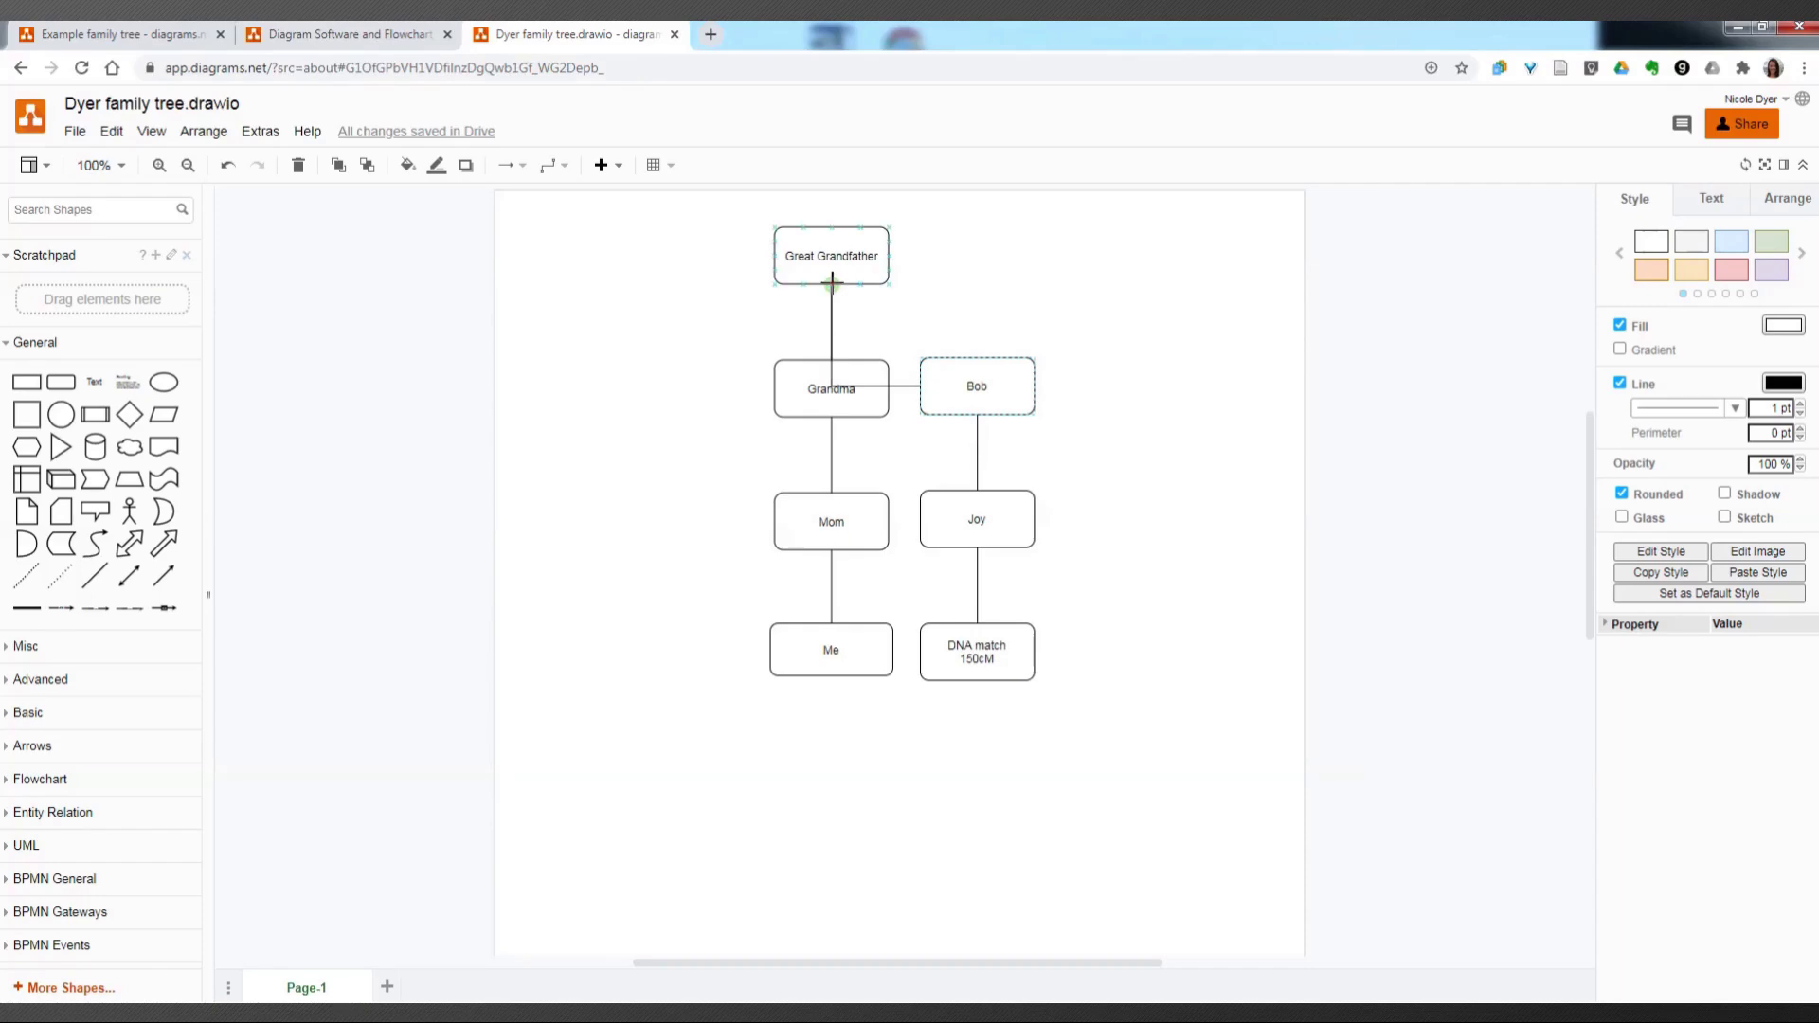
Step: Attach the new line to Great Grandfather and make it orthogonal
drag(831, 284, 832, 283)
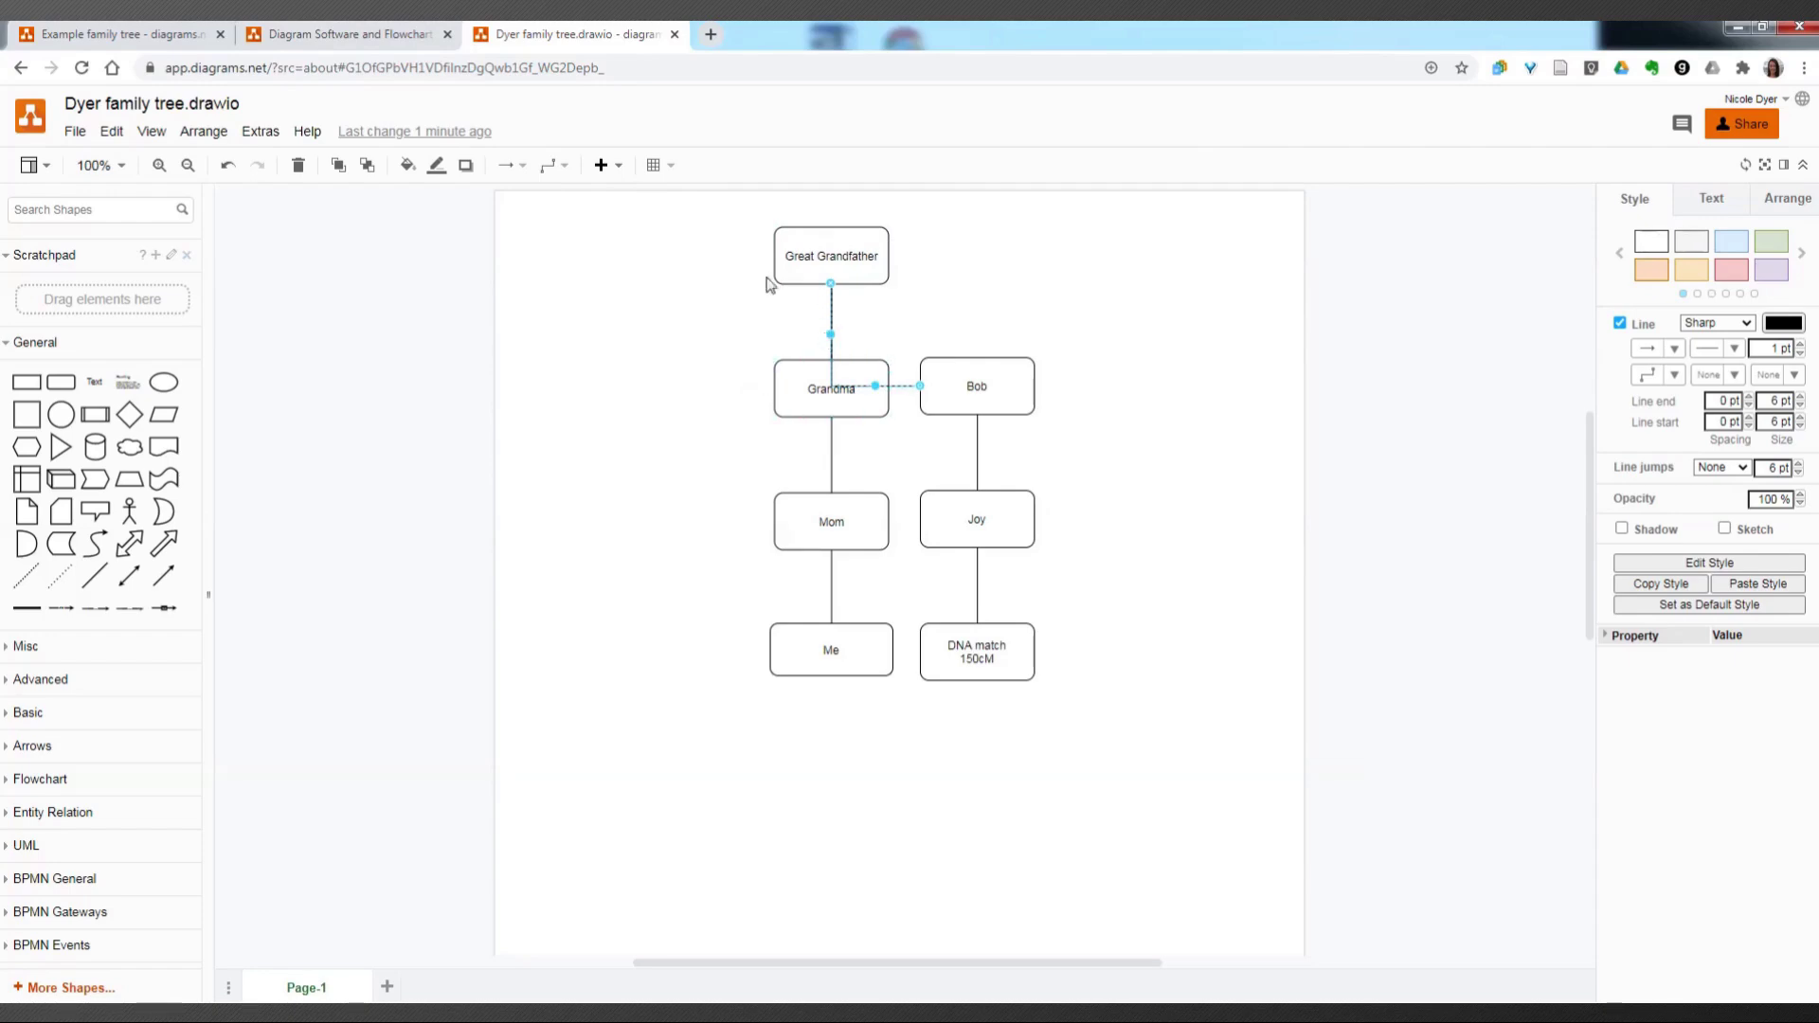
click(566, 167)
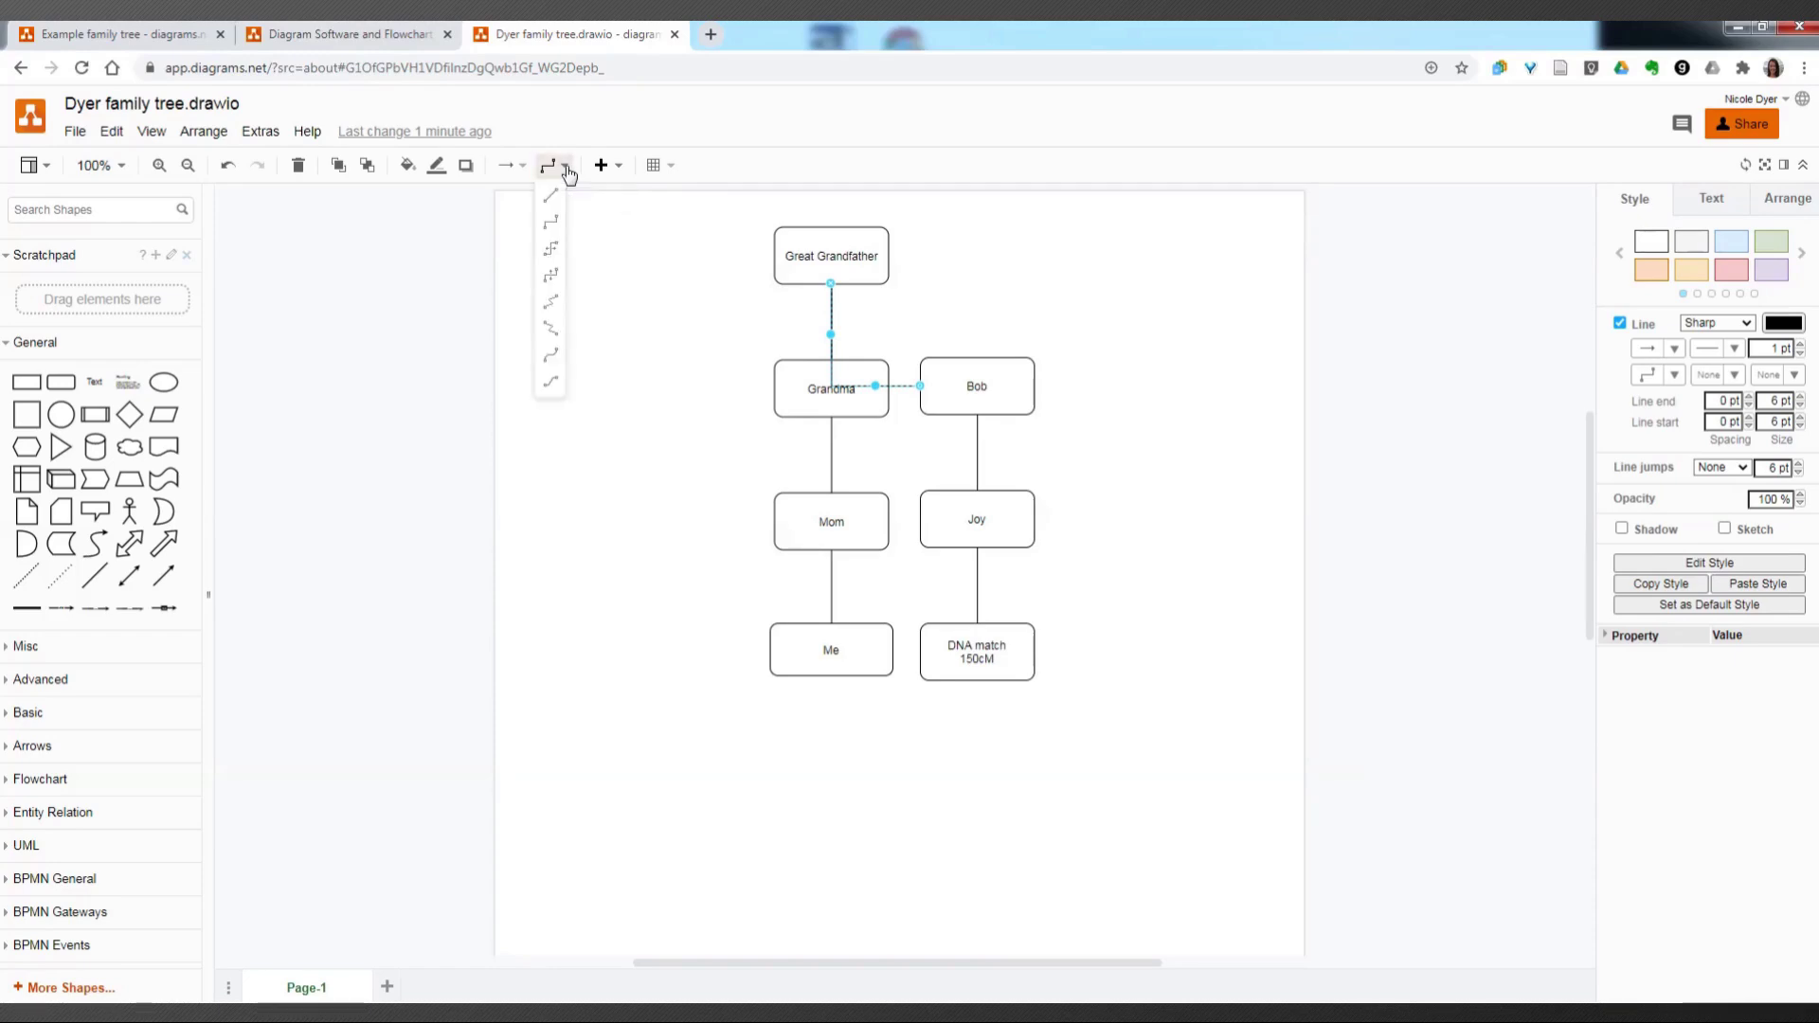
click(556, 288)
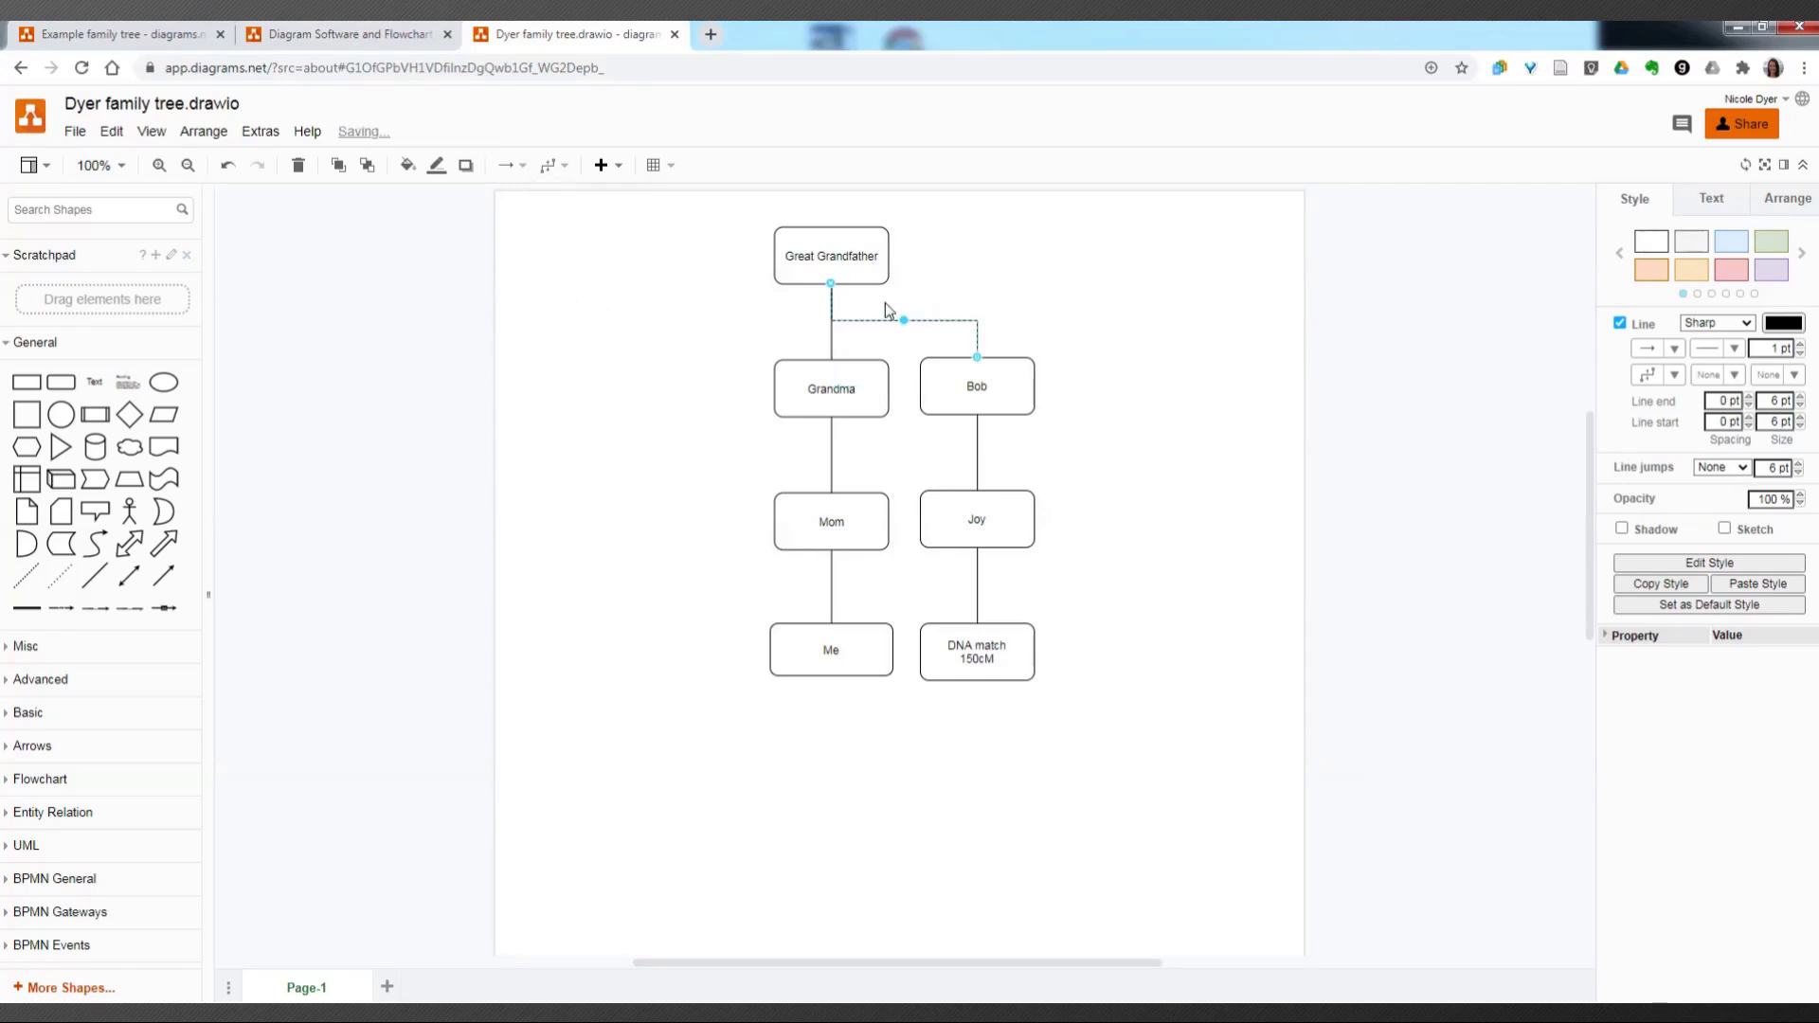
click(1133, 398)
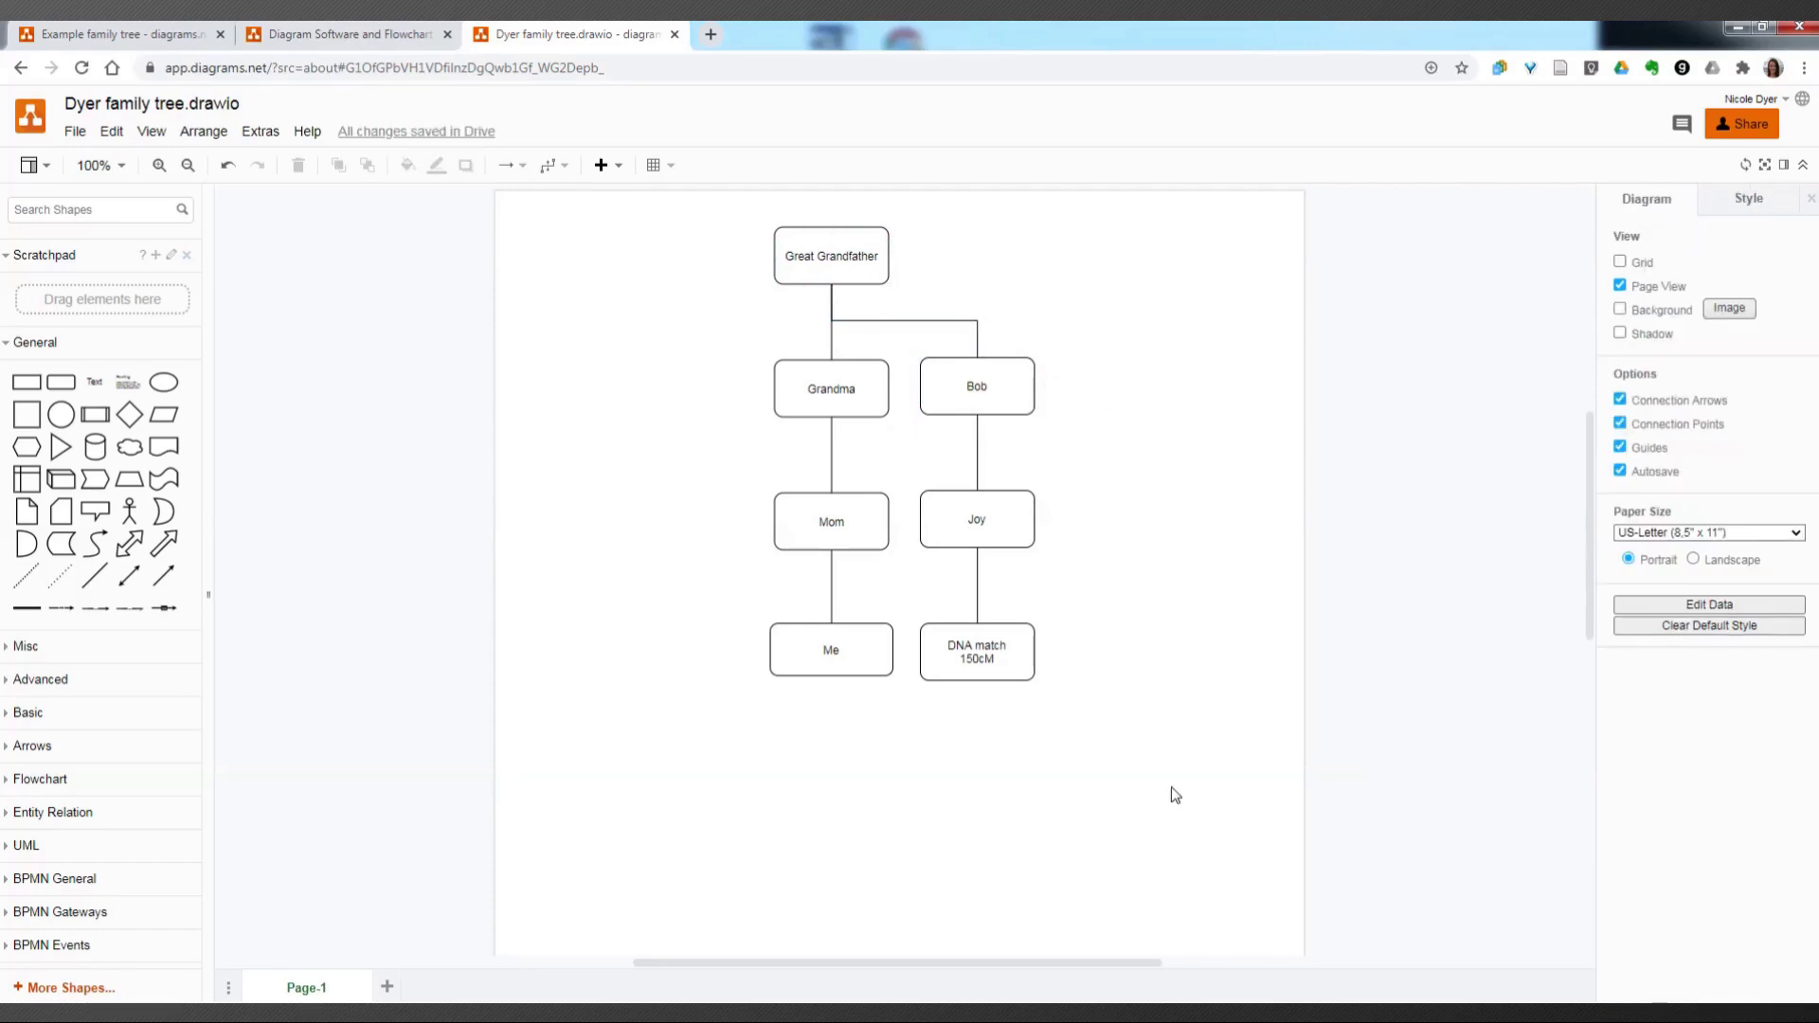
Step: Make all tree connectors orthogonal and centre Great Grandfather above both branches
drag(1173, 790, 689, 216)
click(559, 166)
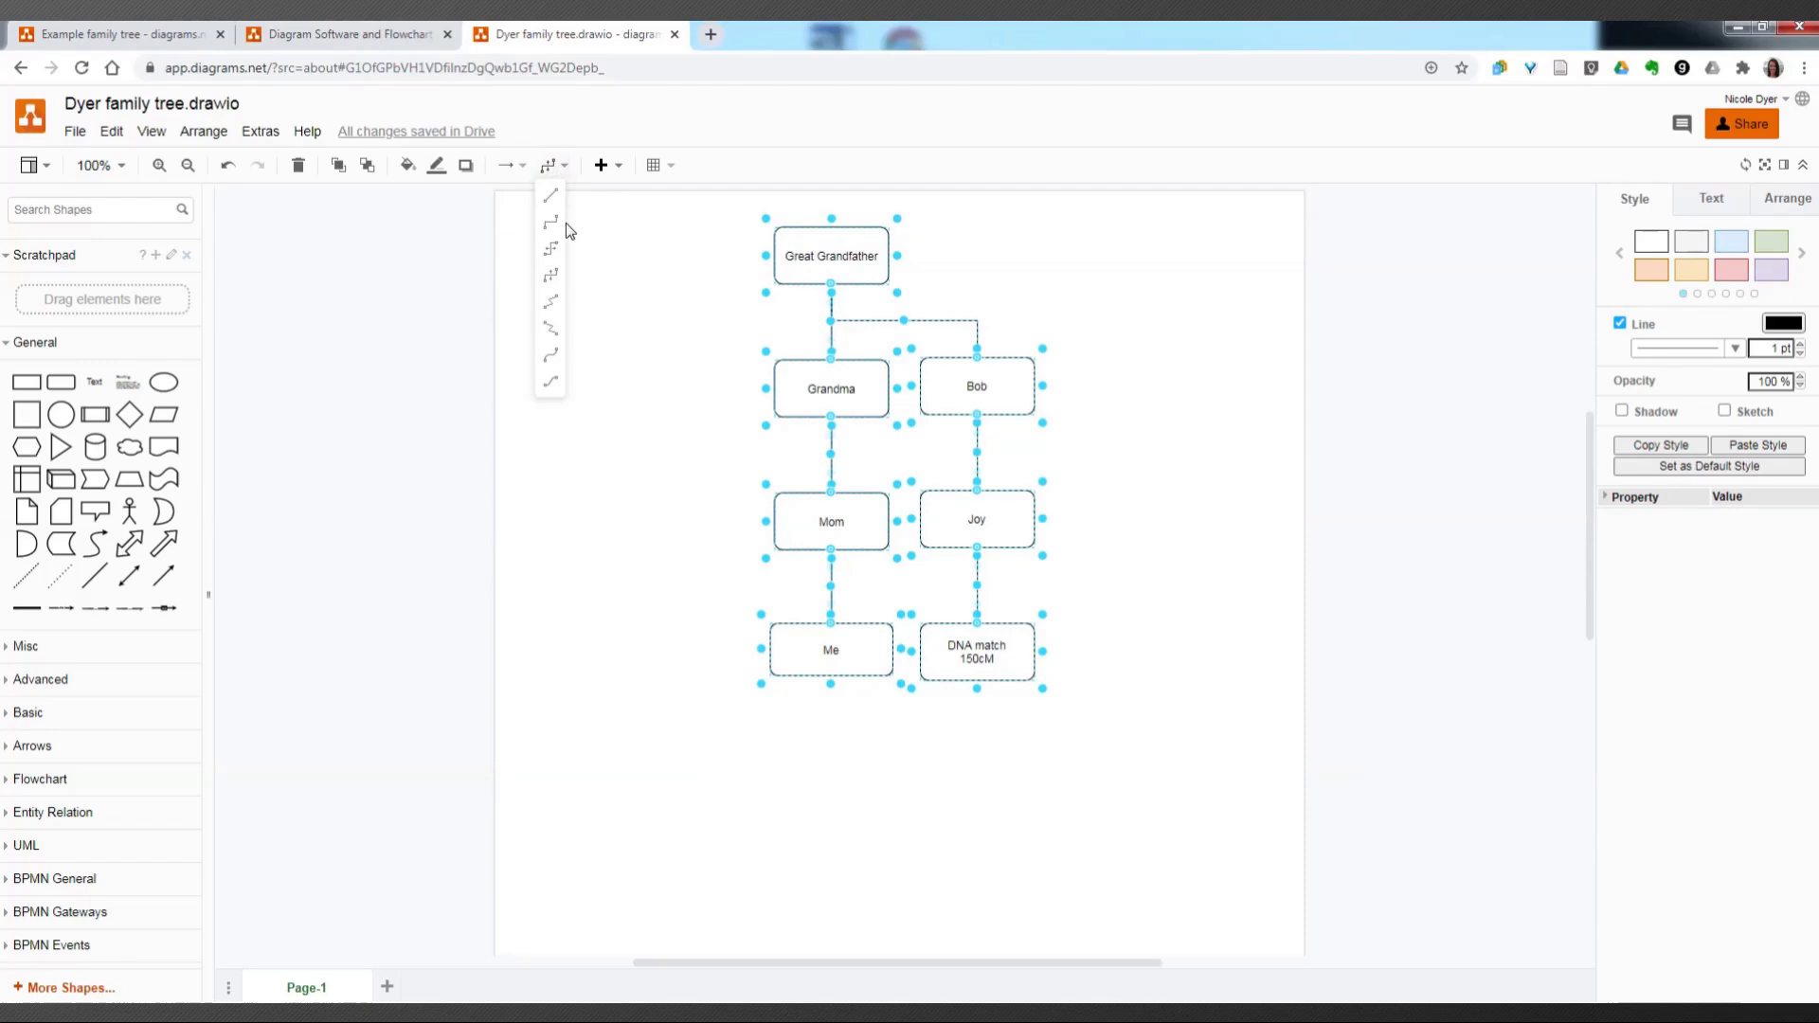
click(552, 276)
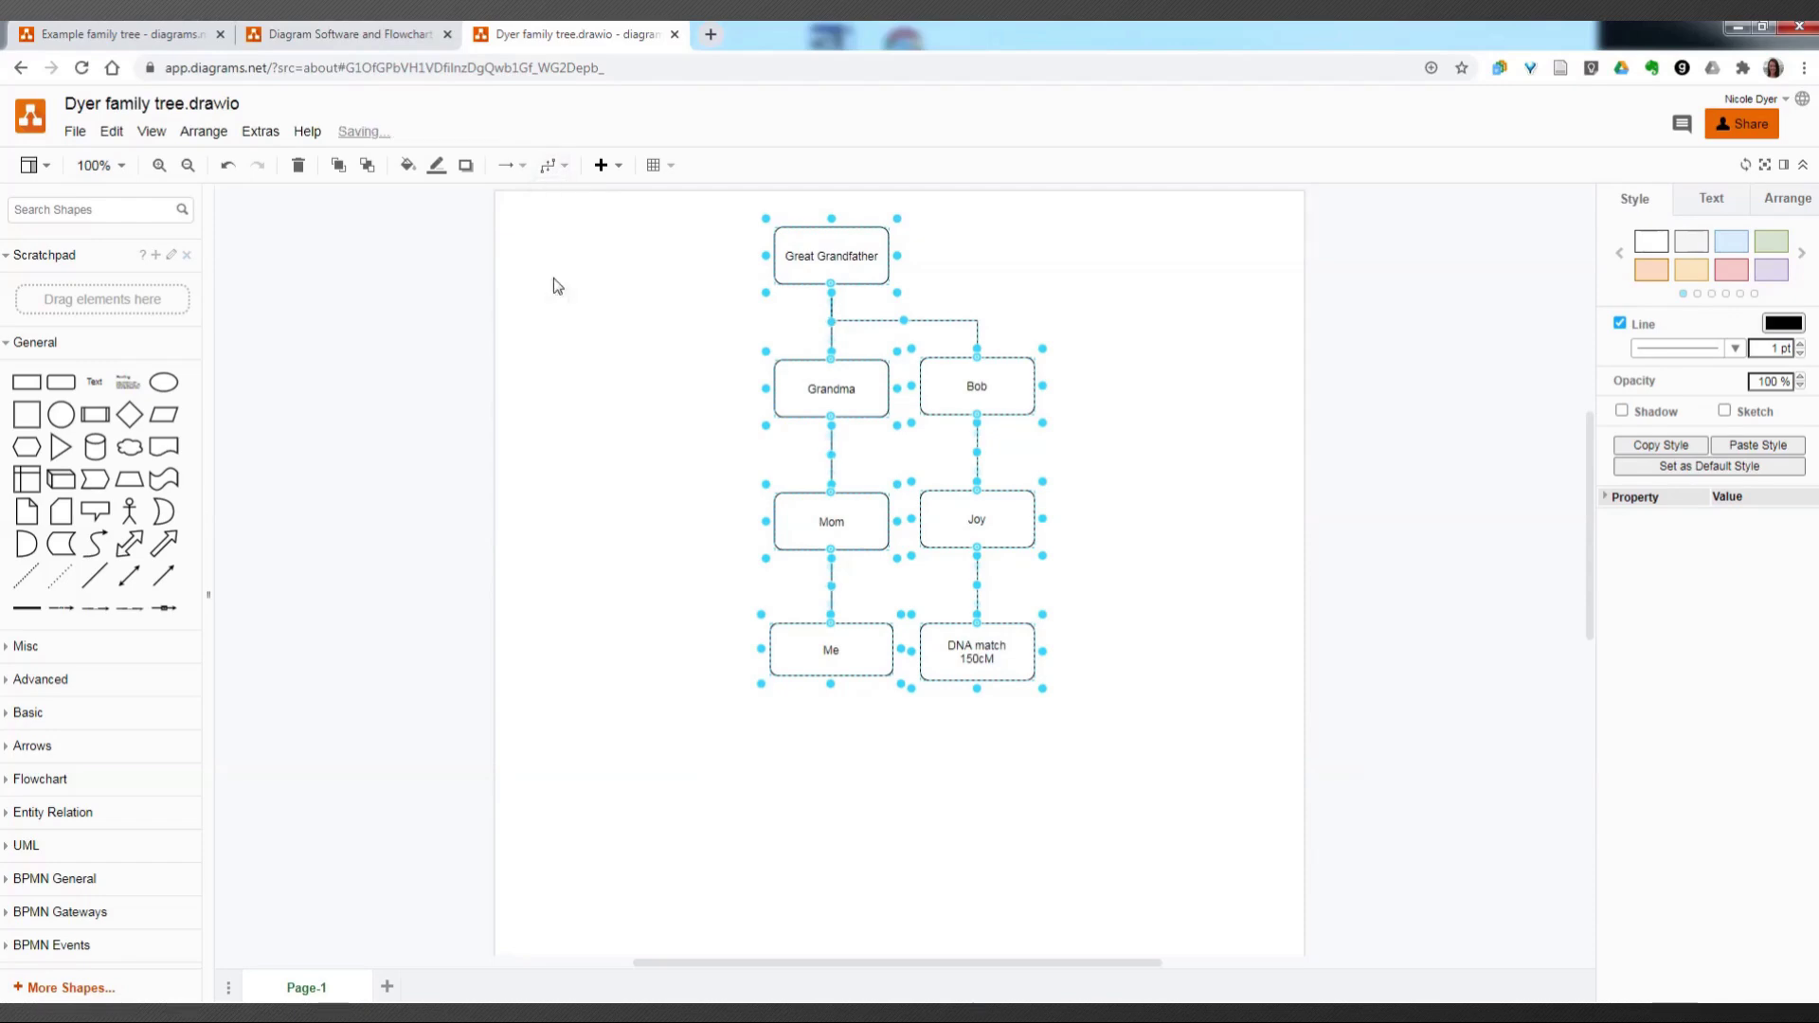
click(1183, 417)
drag(834, 252, 907, 260)
click(1035, 305)
click(1121, 329)
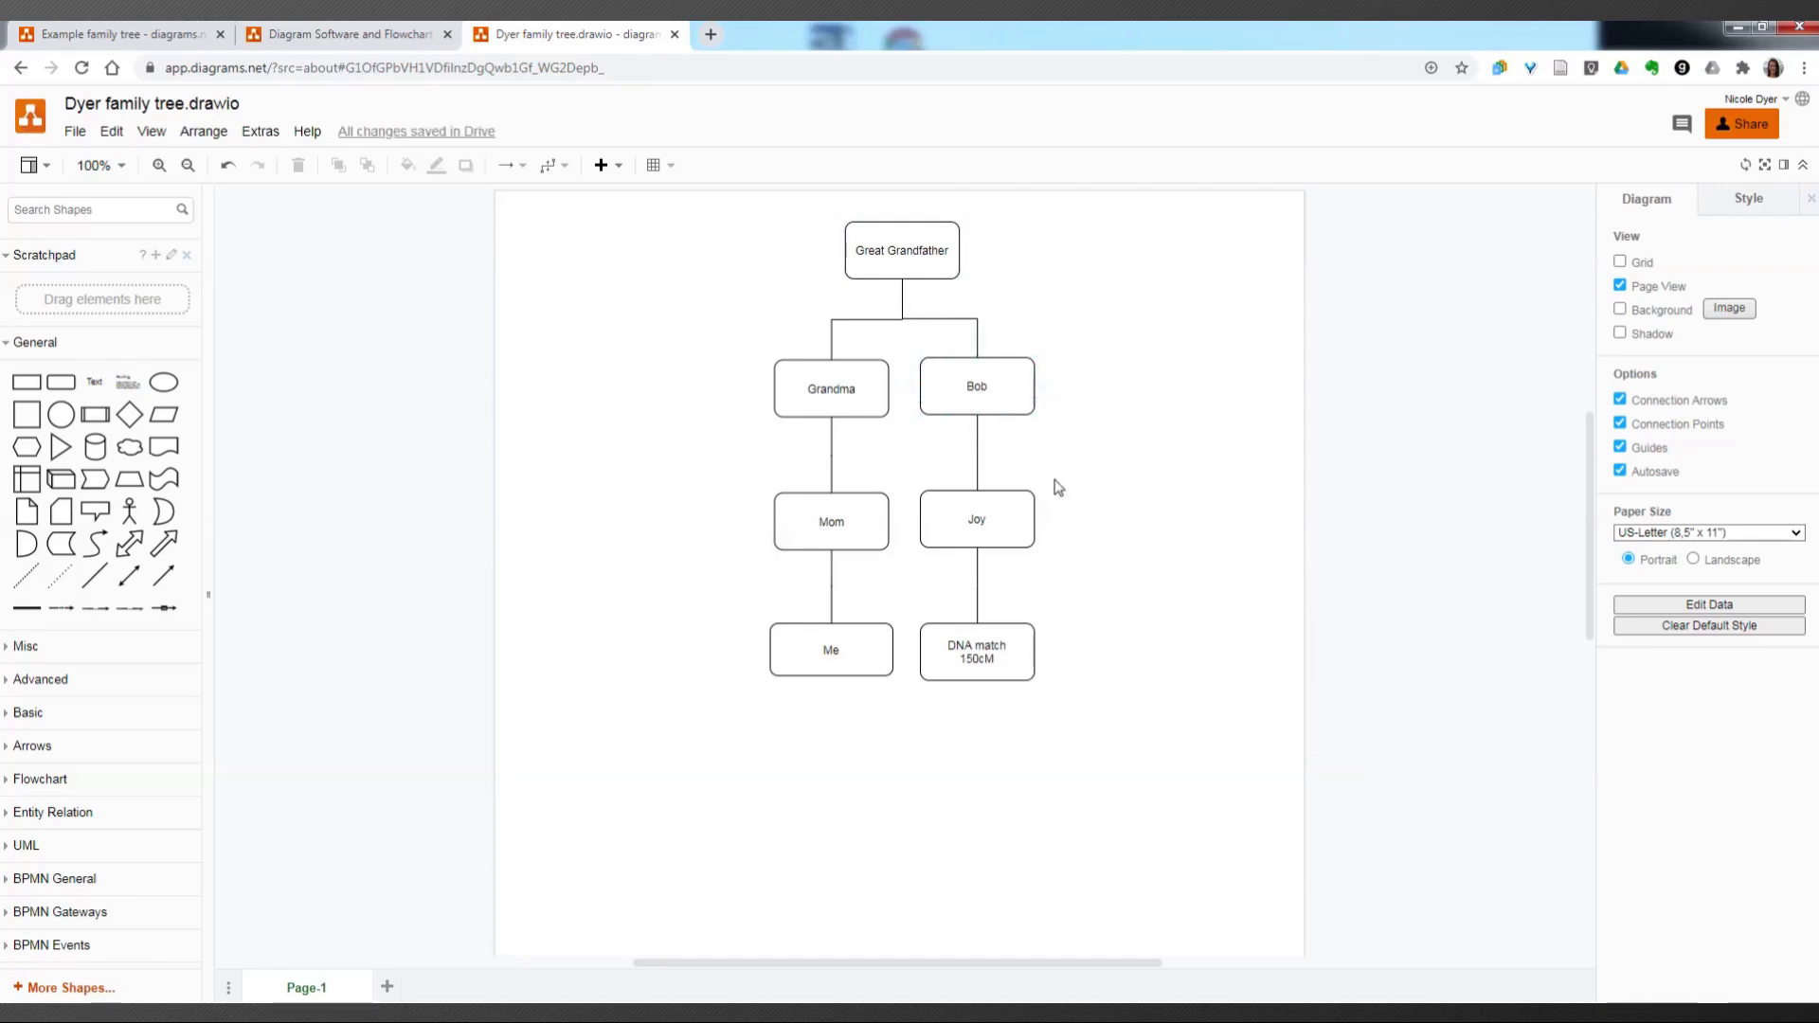
Step: Delete a stray empty box and the whole DNA match branch with its connectors
click(854, 654)
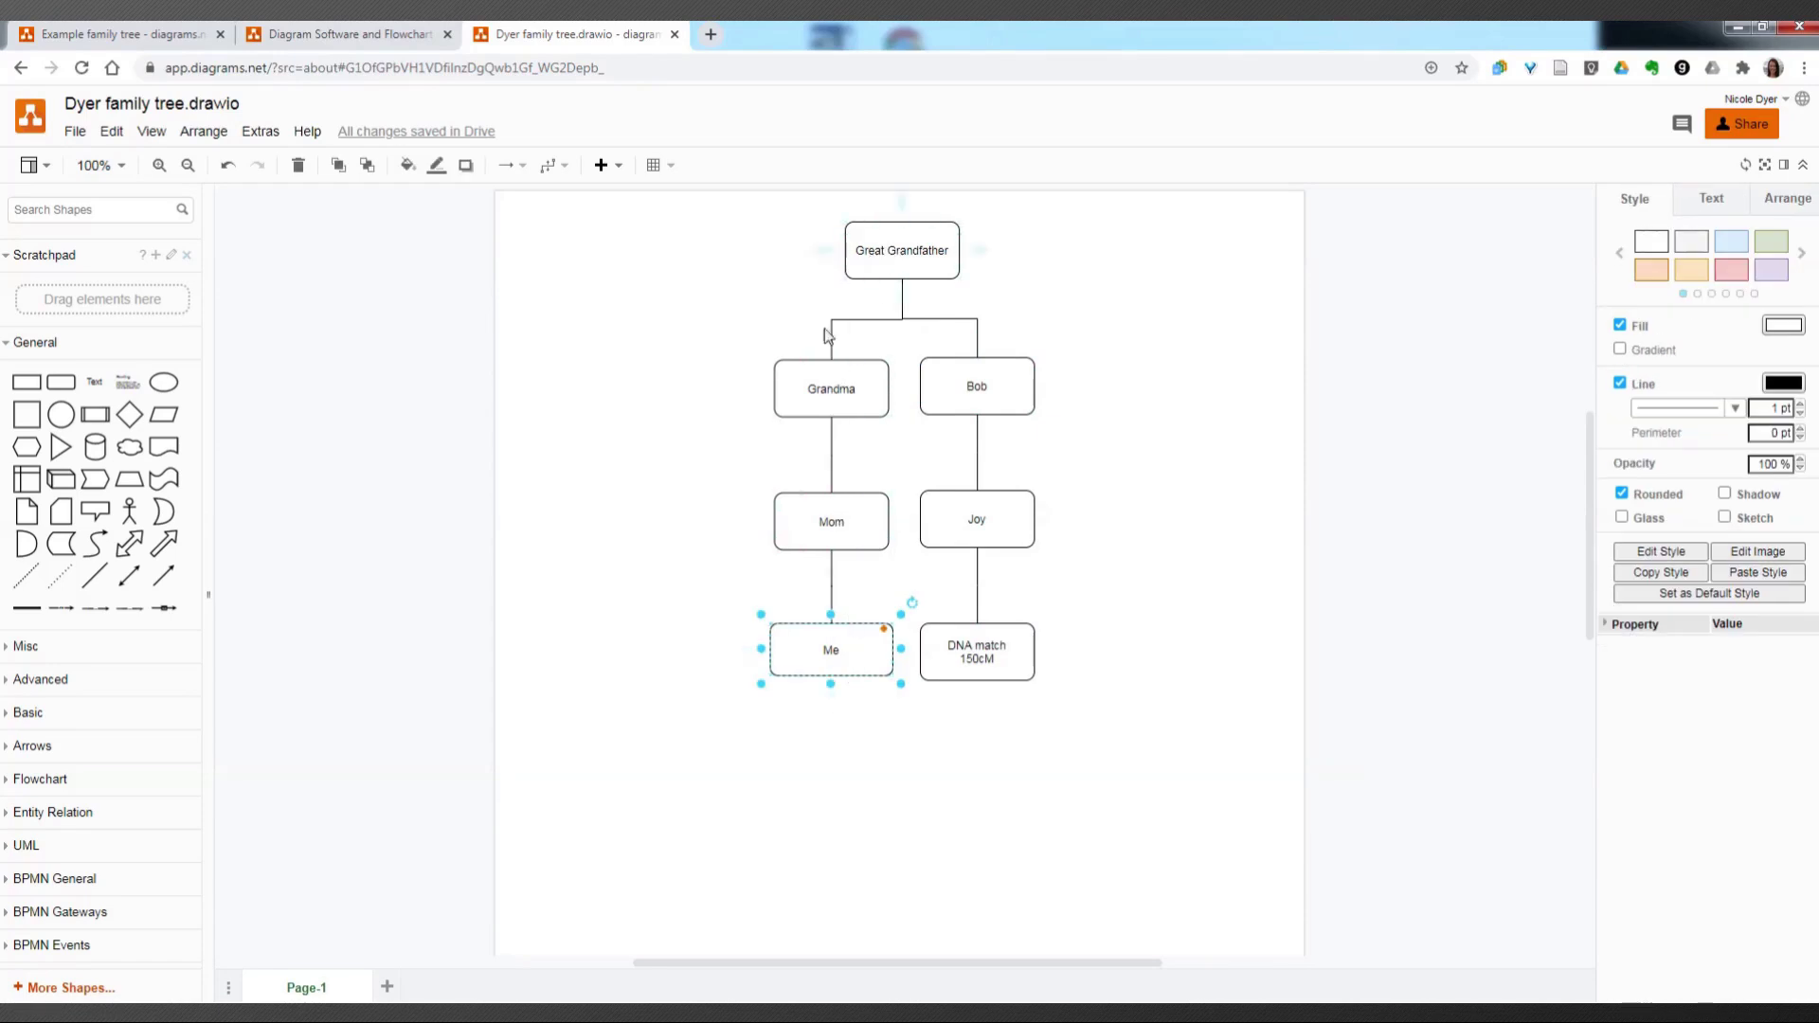
click(1106, 553)
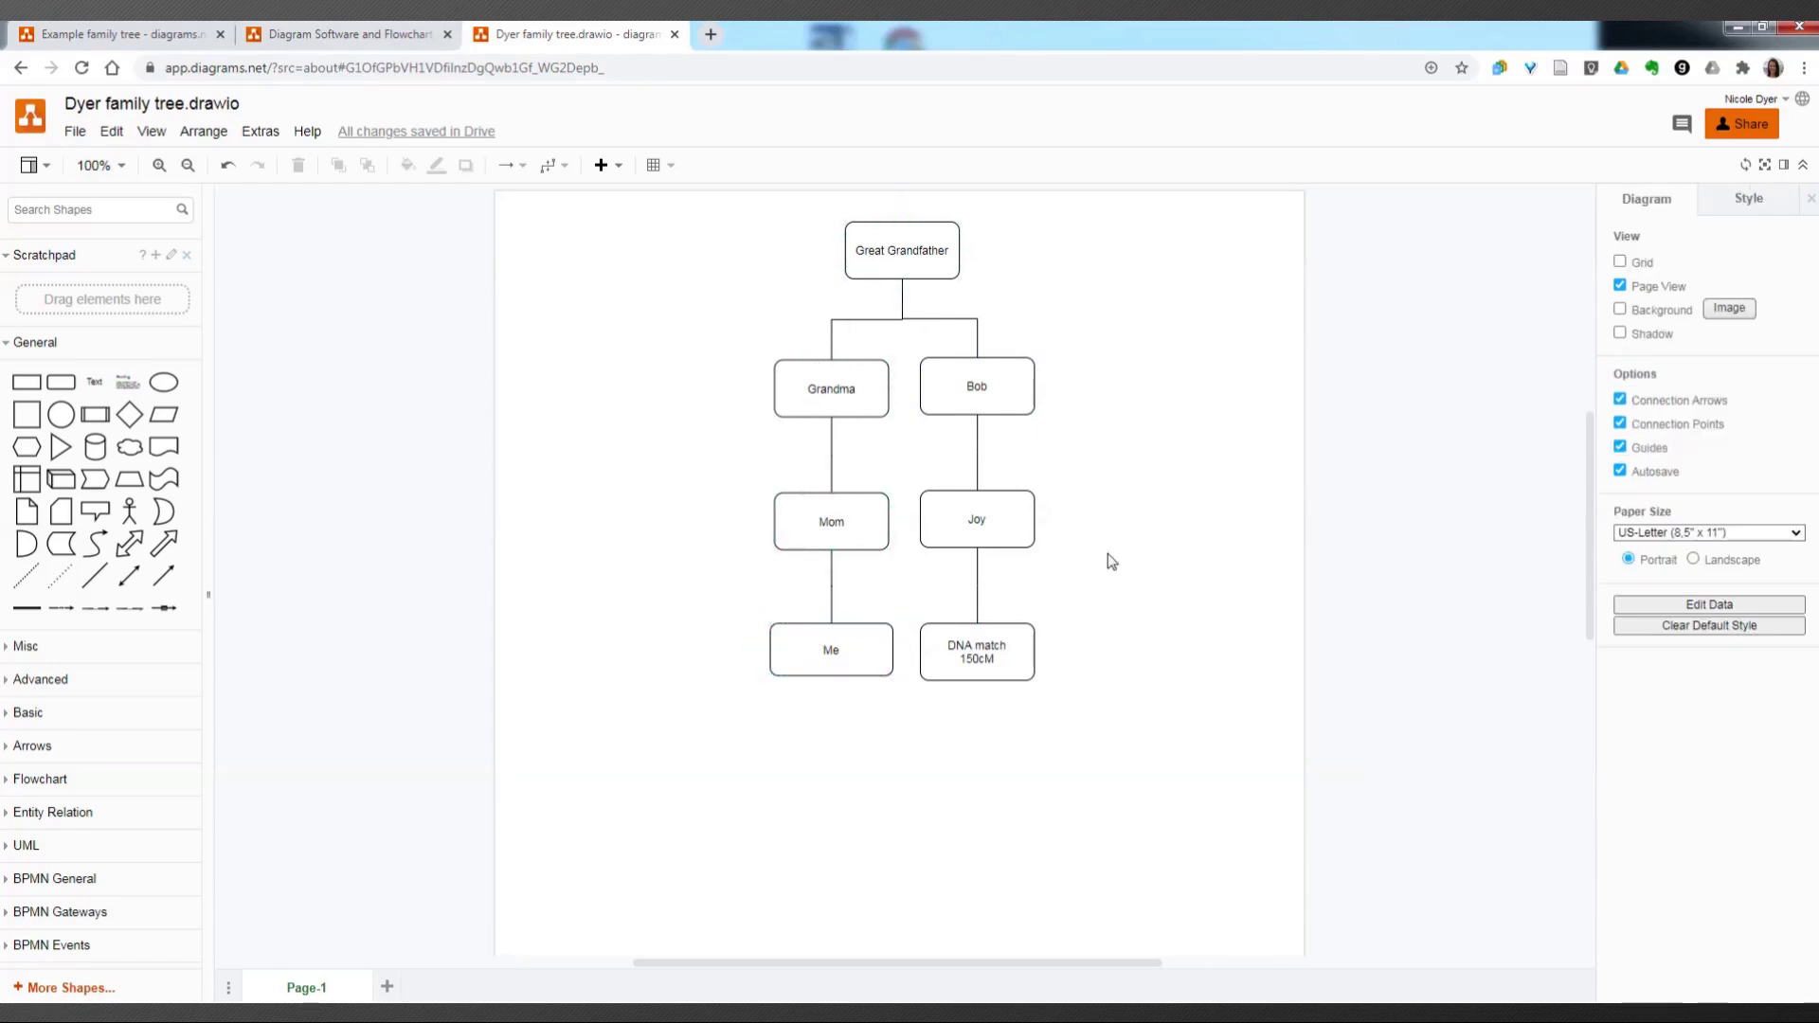
drag(68, 392, 1126, 652)
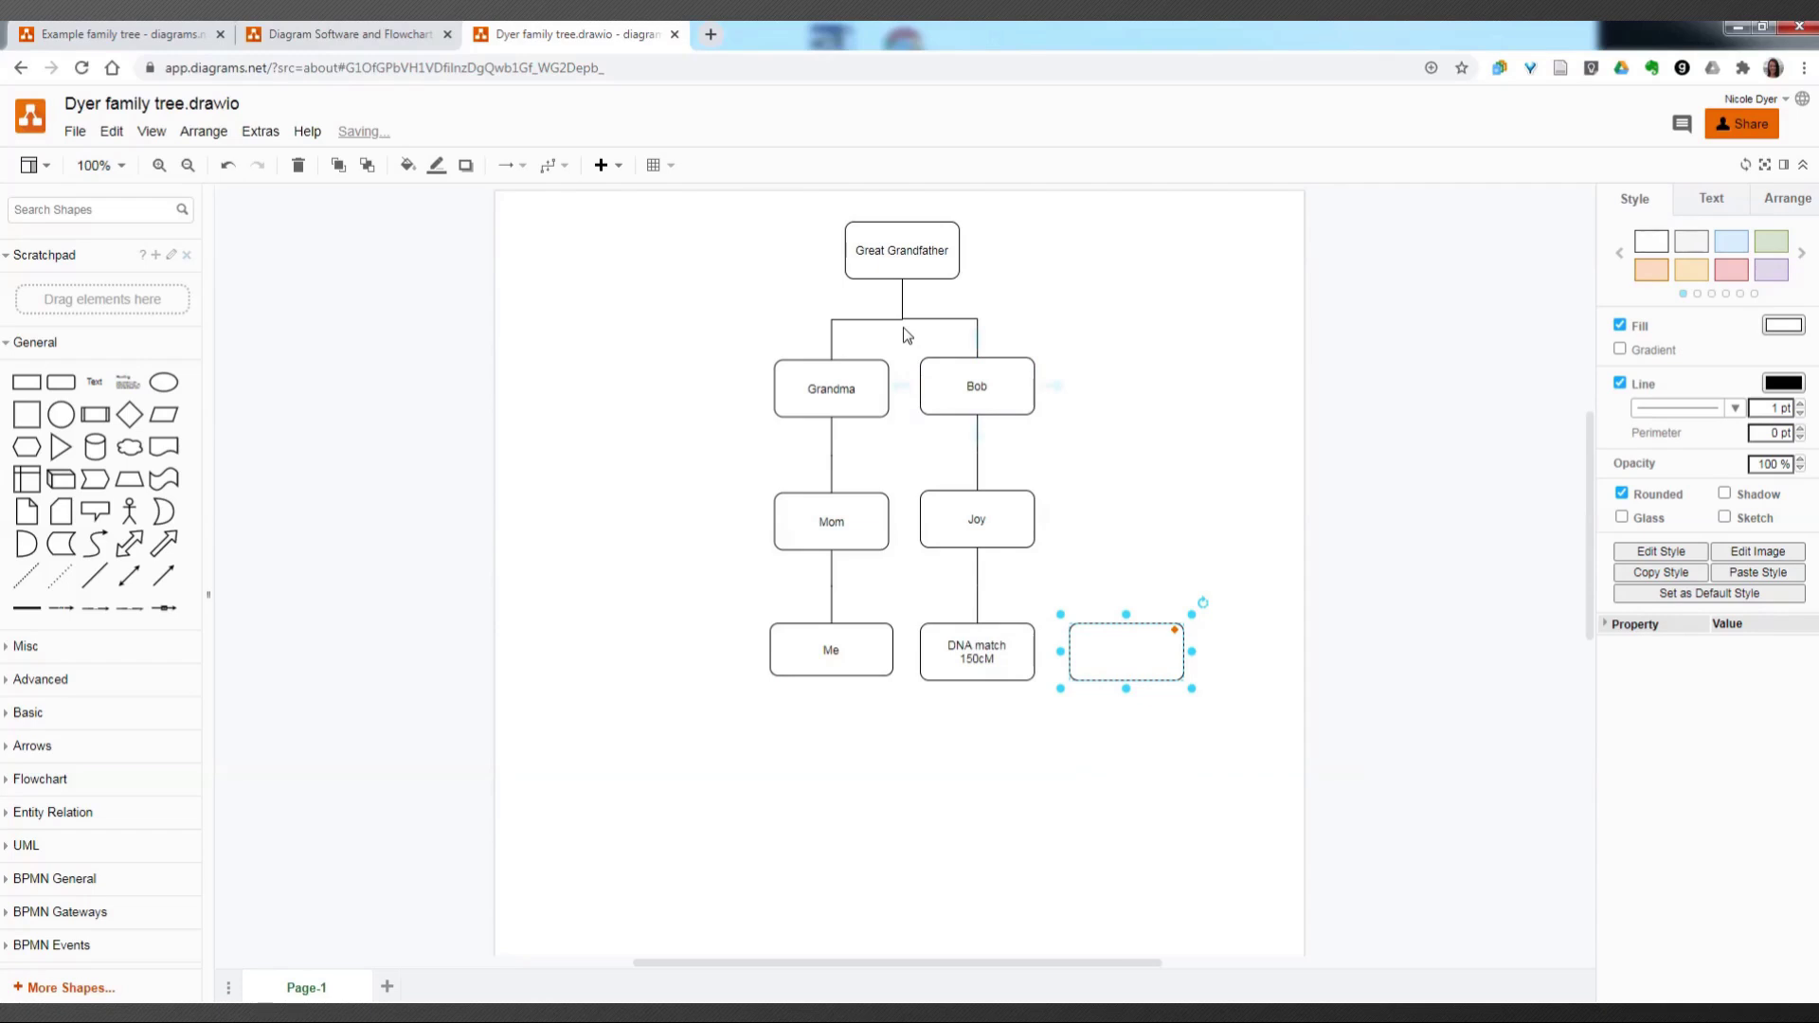
click(1143, 698)
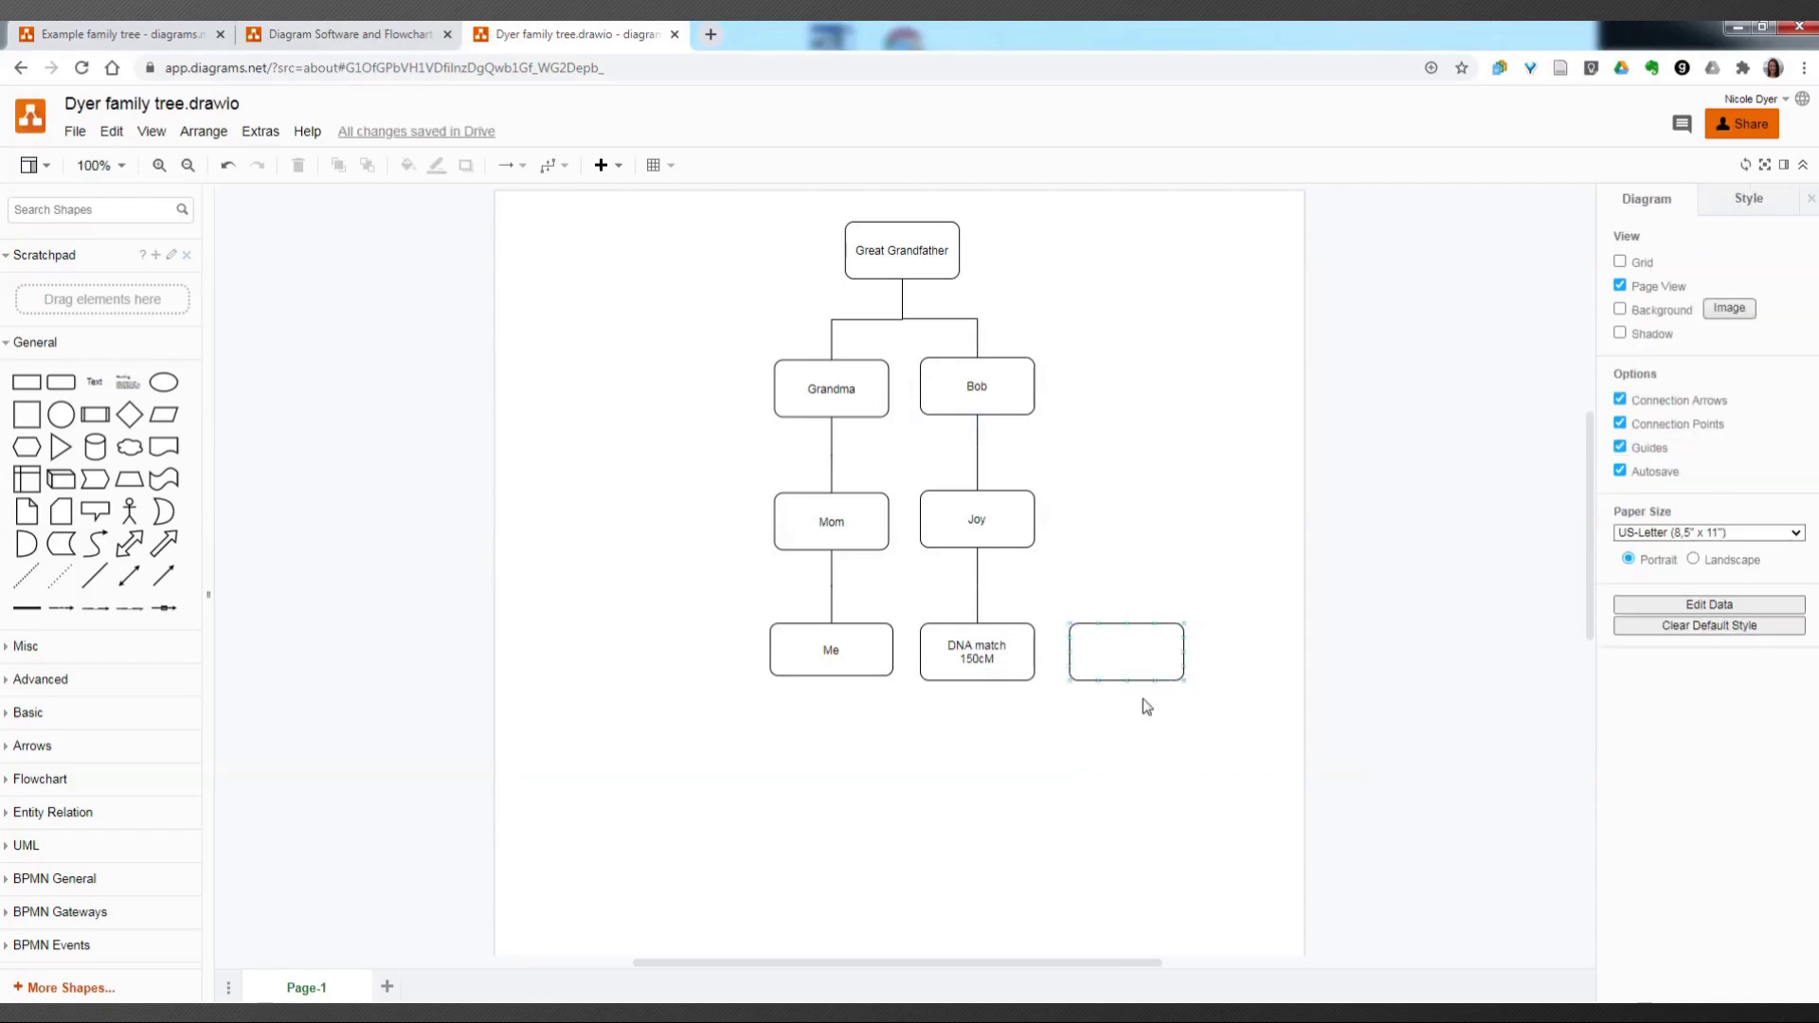
click(1156, 646)
key(Delete)
drag(1090, 749, 967, 369)
key(Delete)
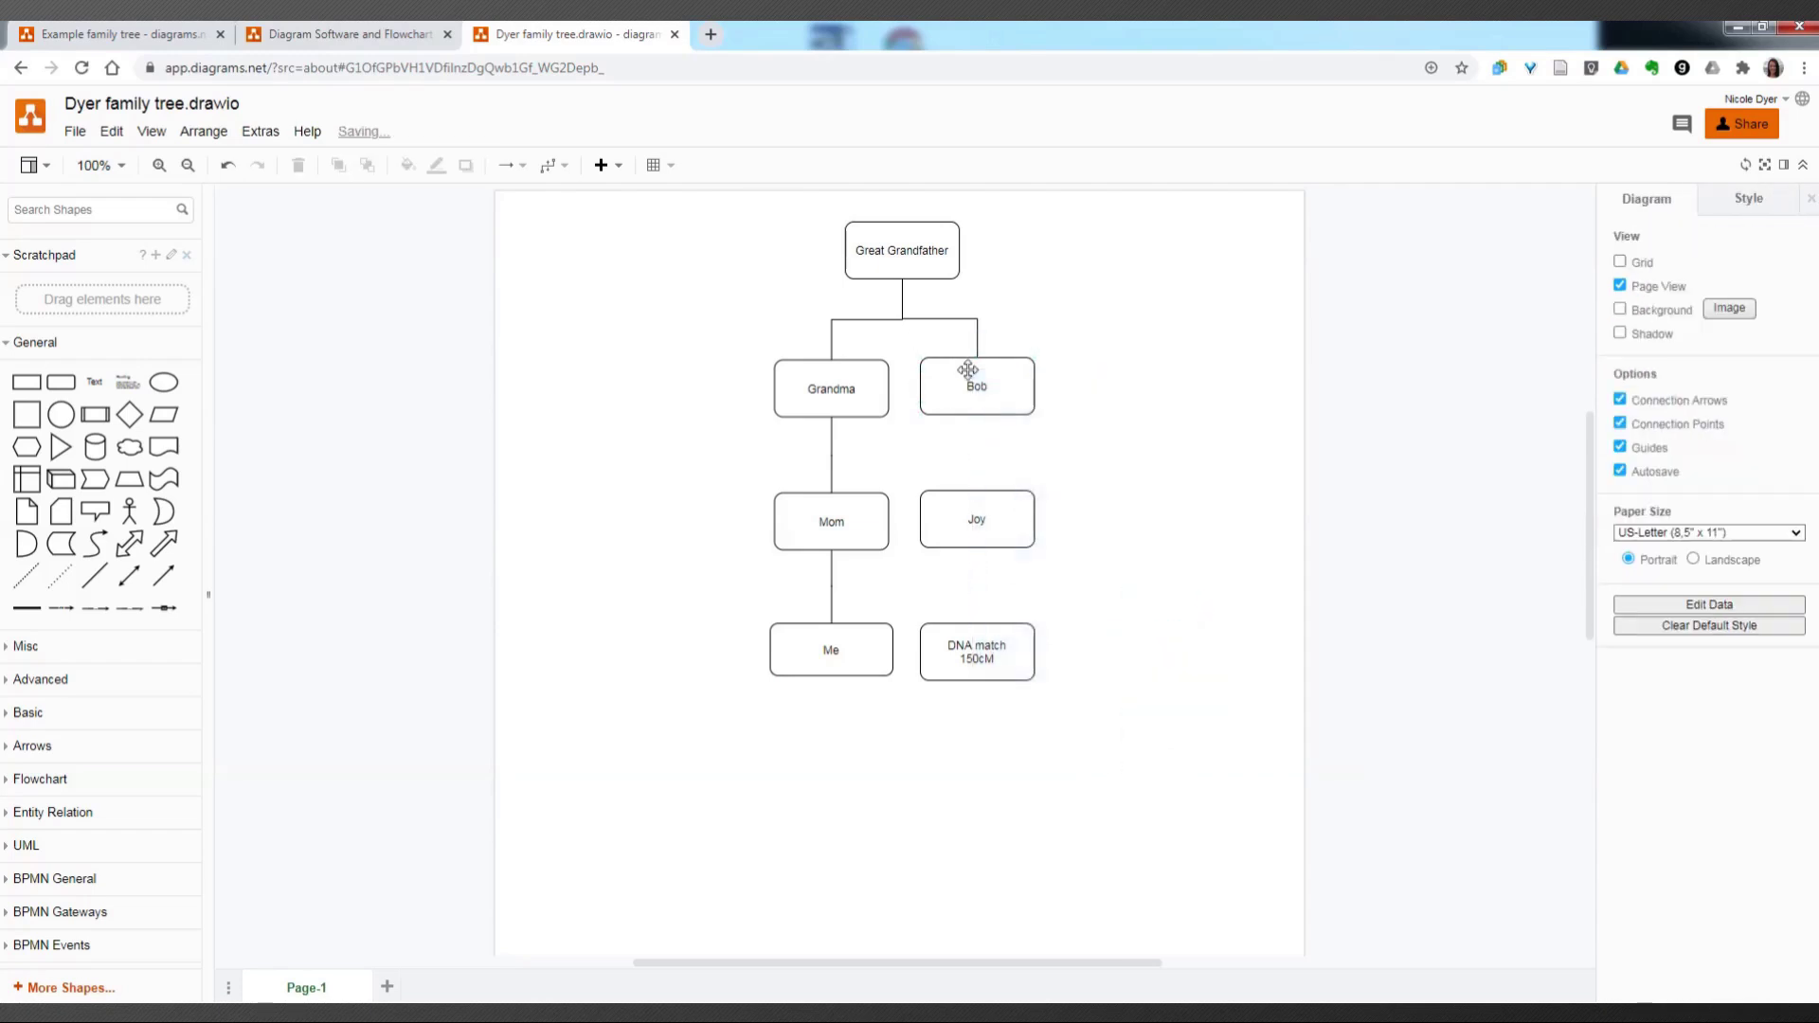
drag(1083, 703, 912, 341)
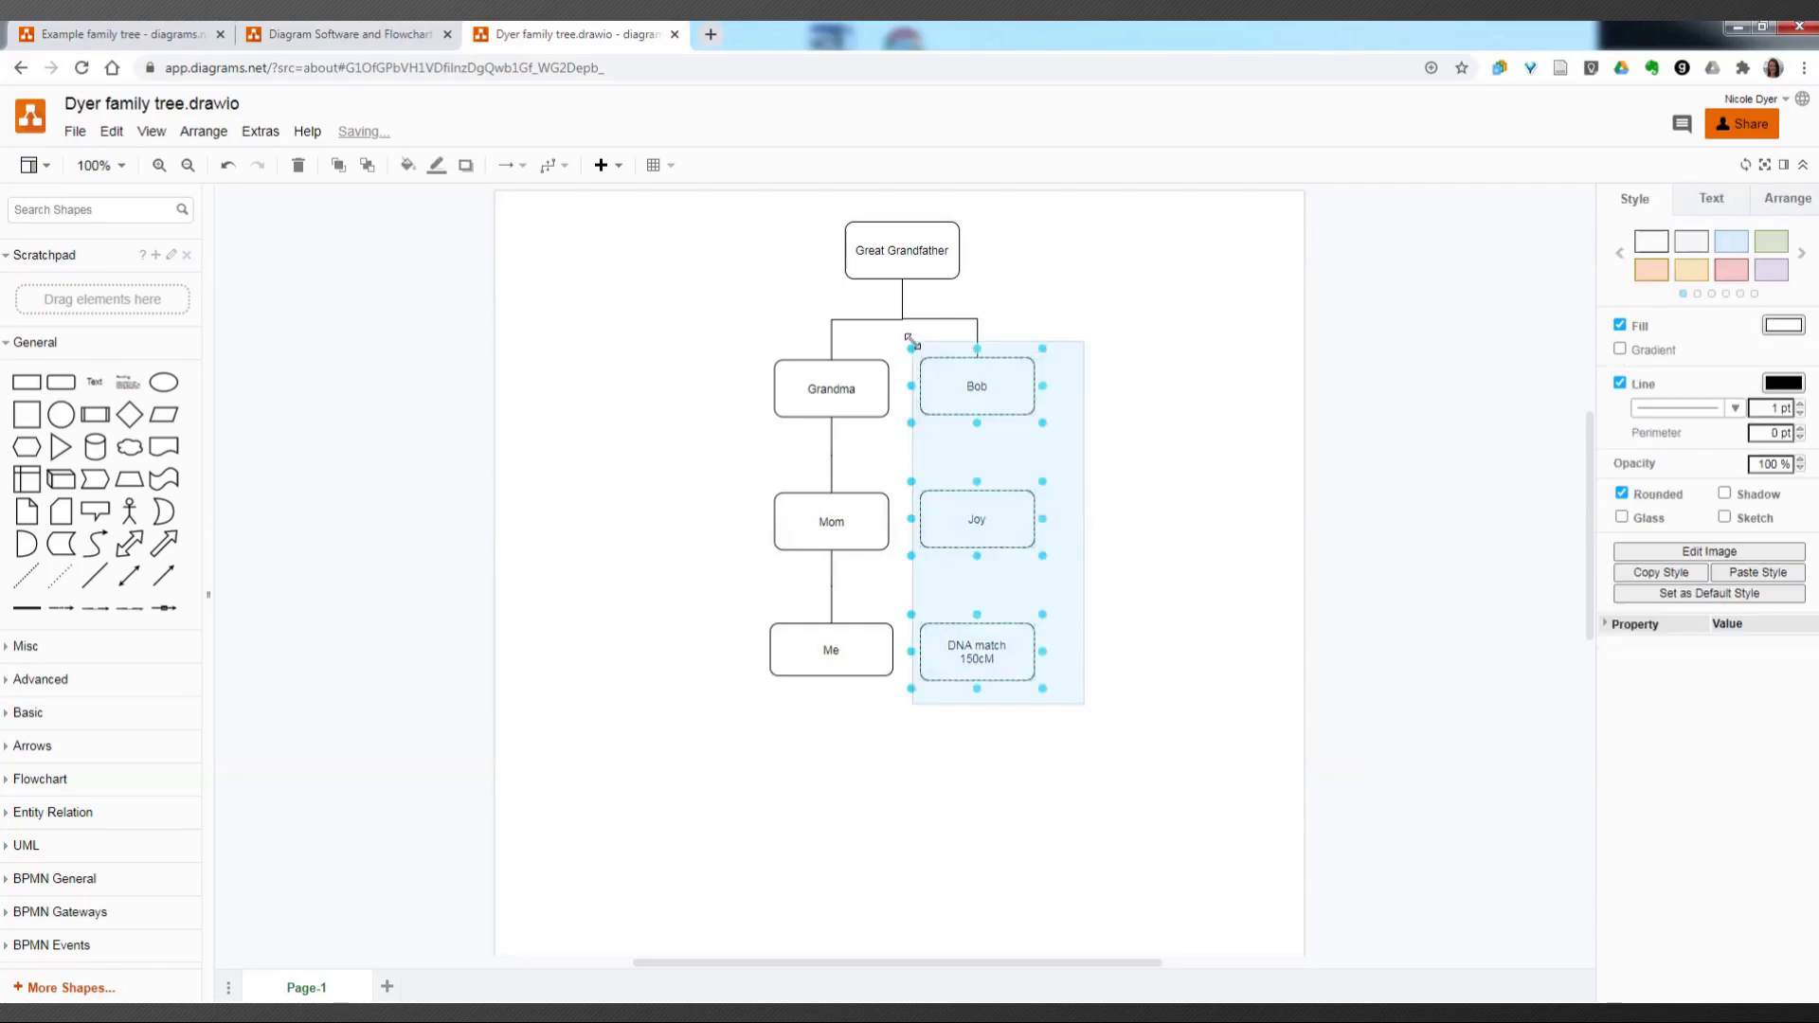
key(Delete)
drag(1026, 363, 932, 318)
key(Delete)
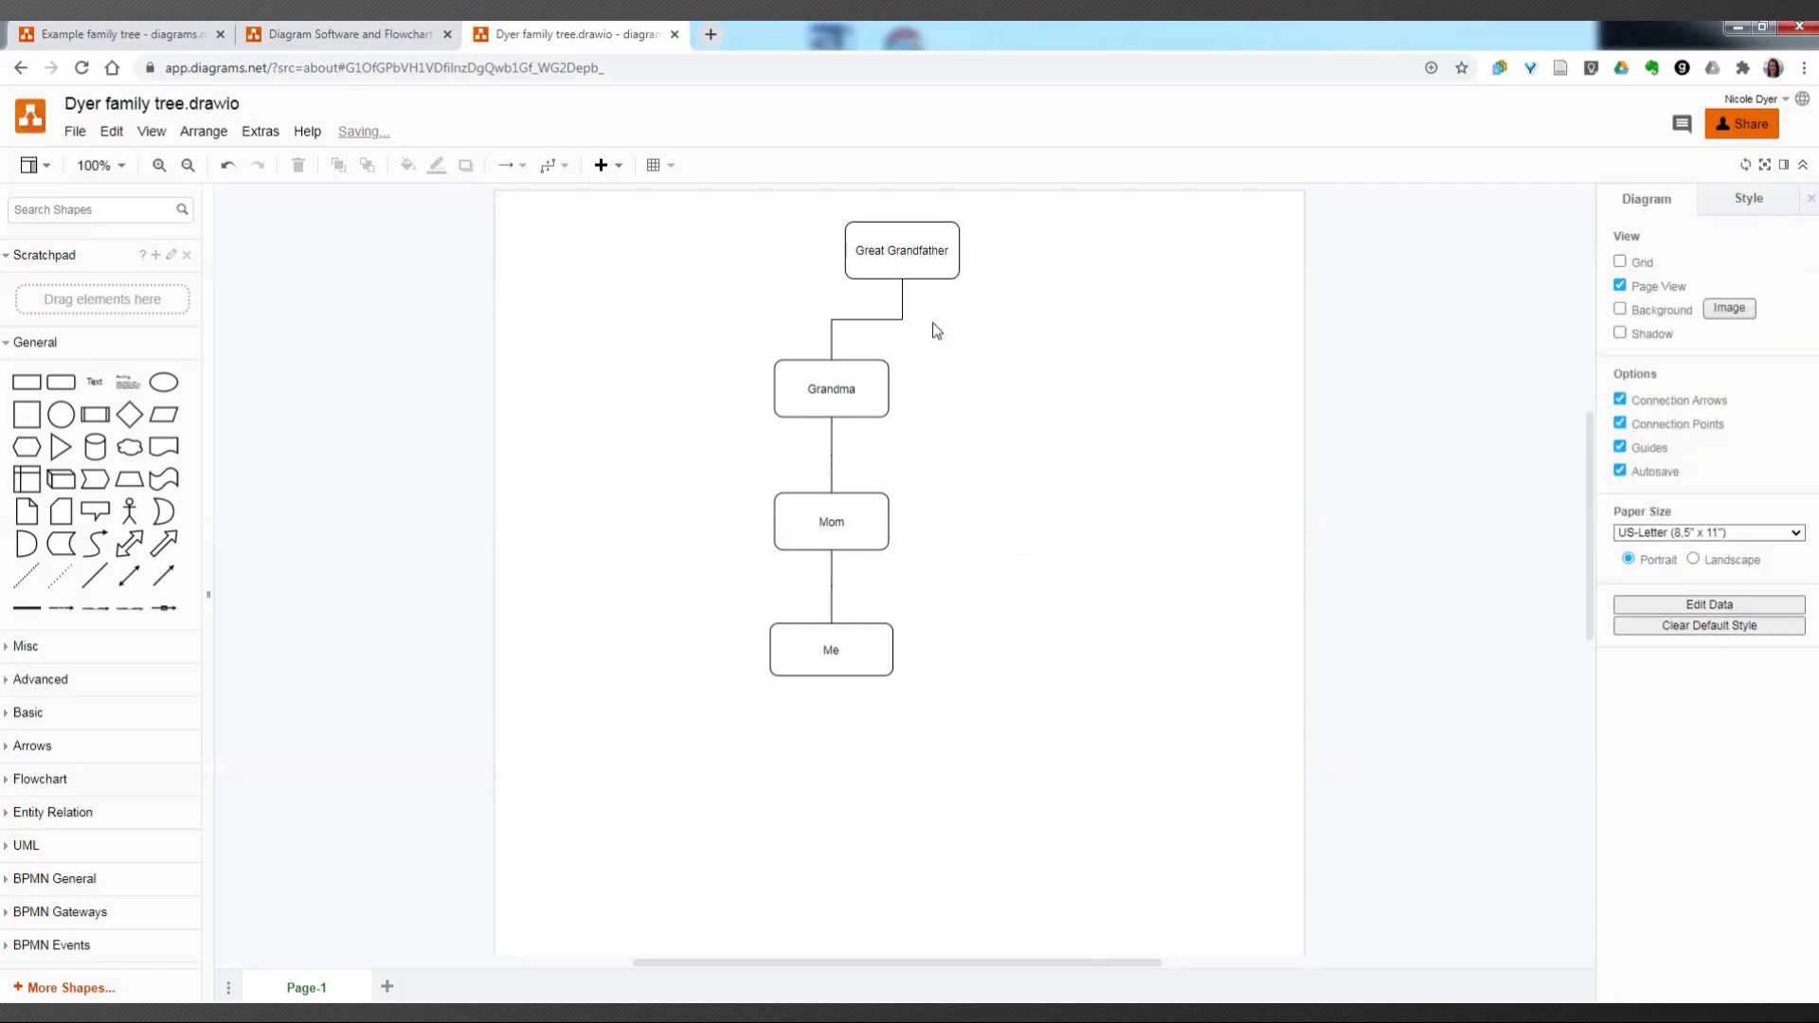
Step: Duplicate the Me box to its right and relabel the copy 'DNA Match'
click(833, 649)
click(833, 649)
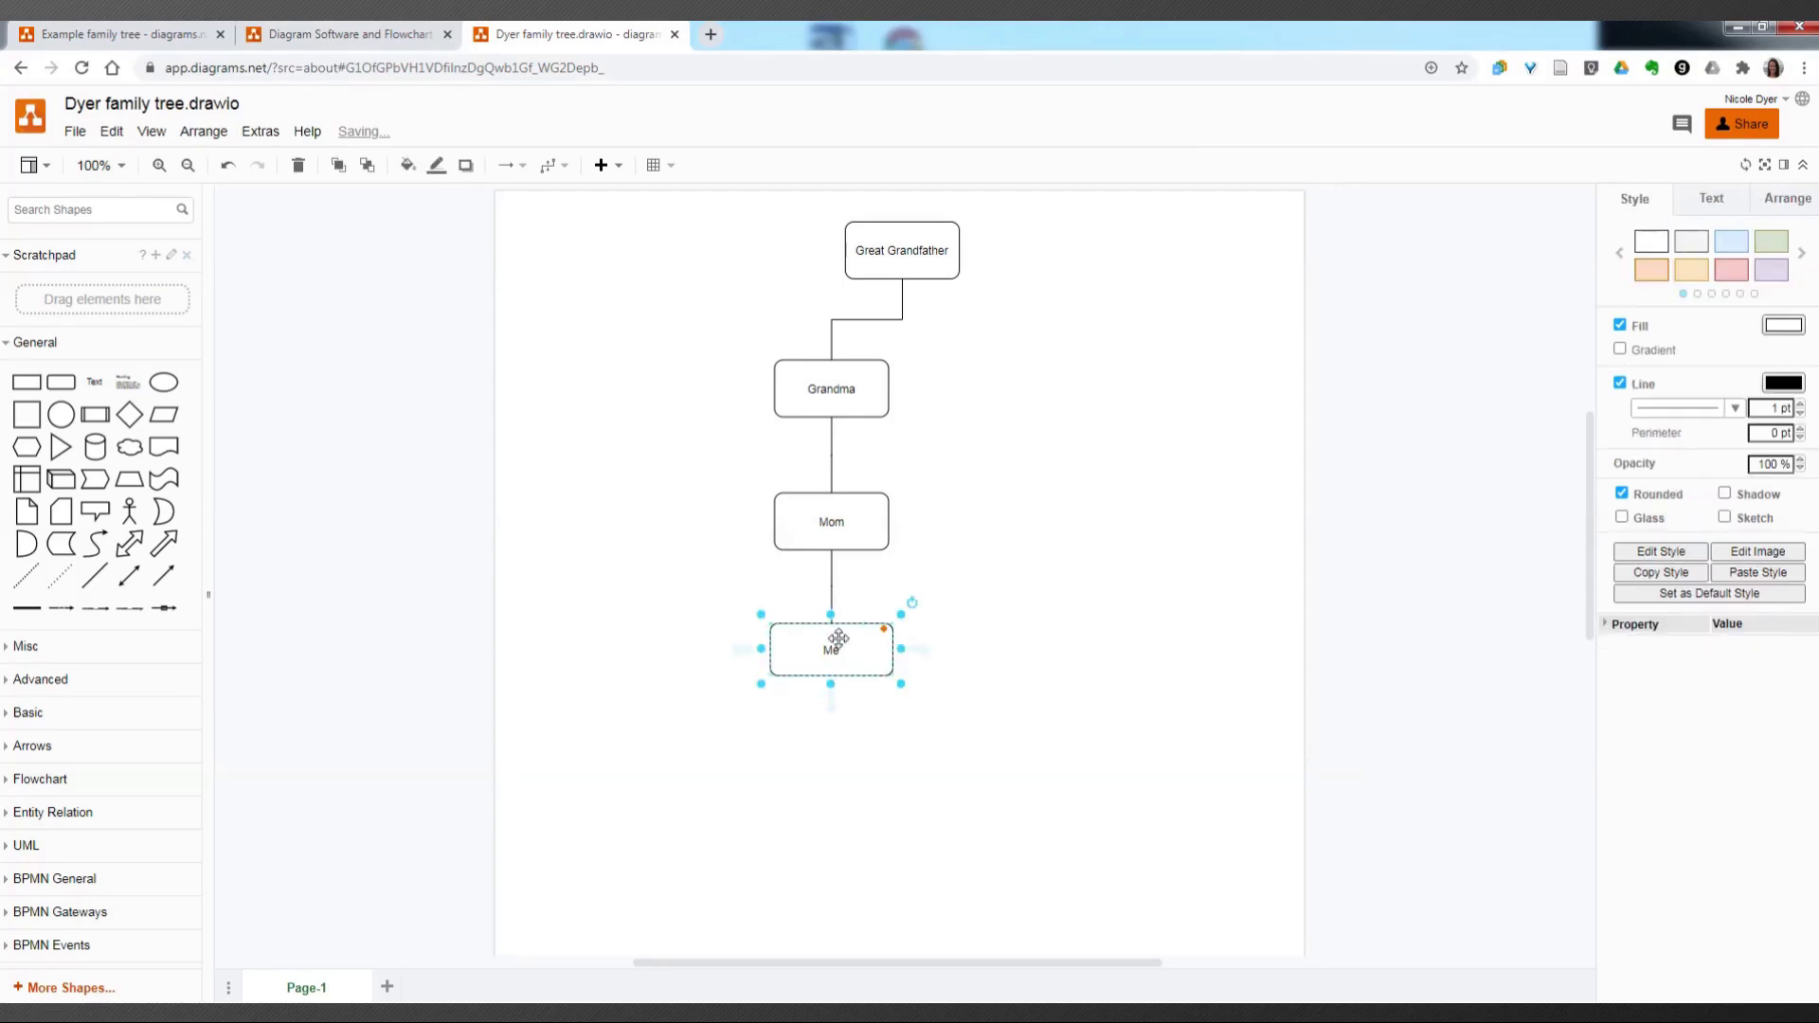
drag(839, 638, 972, 647)
double_click(972, 648)
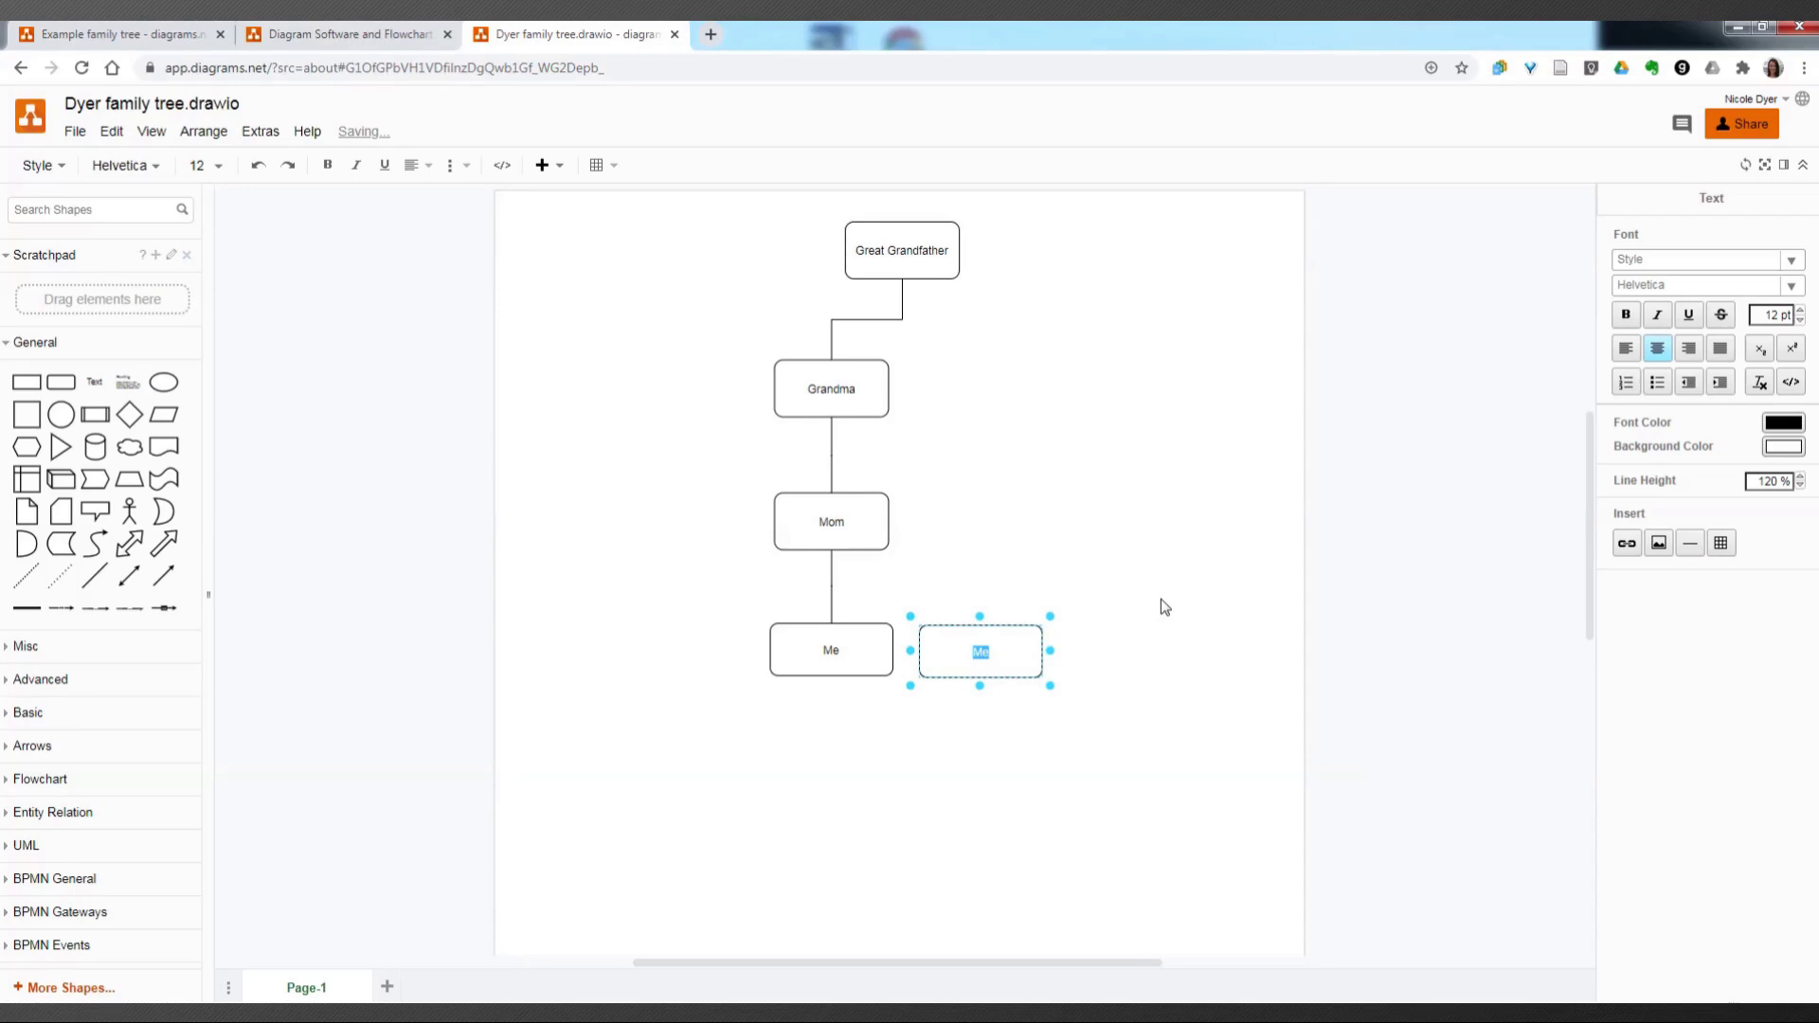
text(DNA Match)
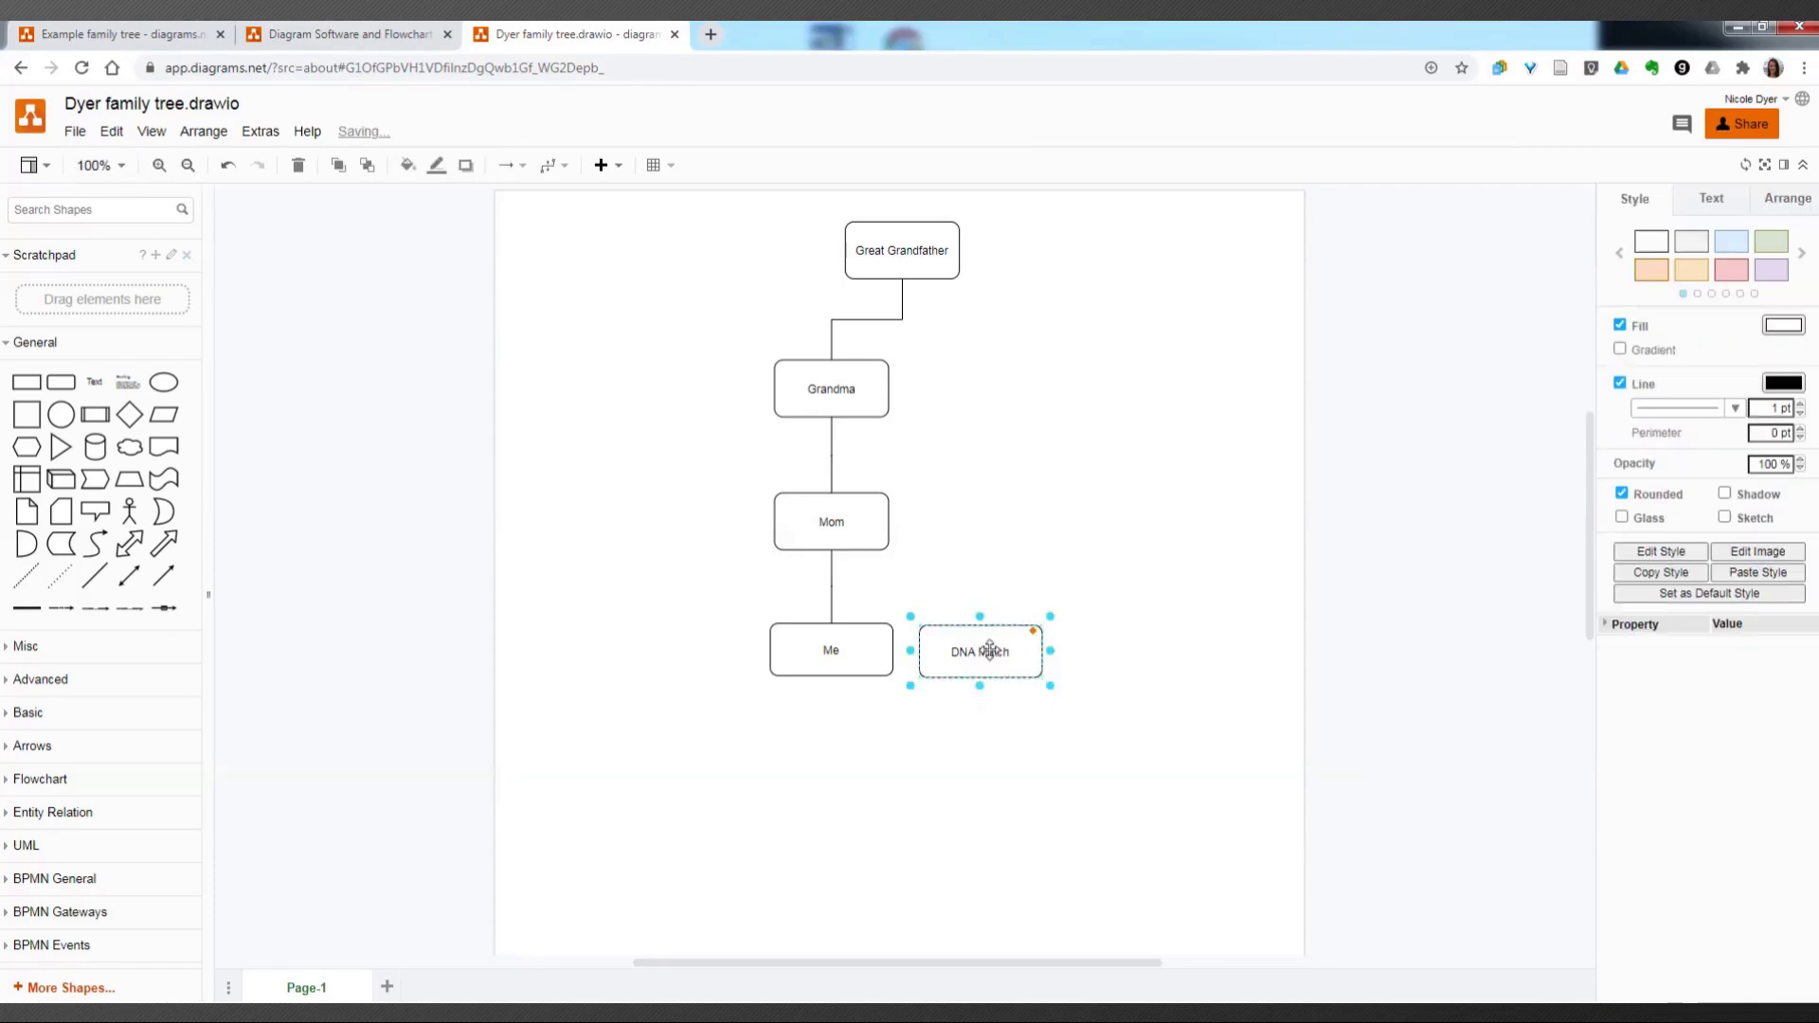
mouse_move(986, 644)
mouse_down()
mouse_move(1025, 655)
mouse_move(1022, 670)
mouse_move(999, 642)
mouse_move(1000, 659)
mouse_up()
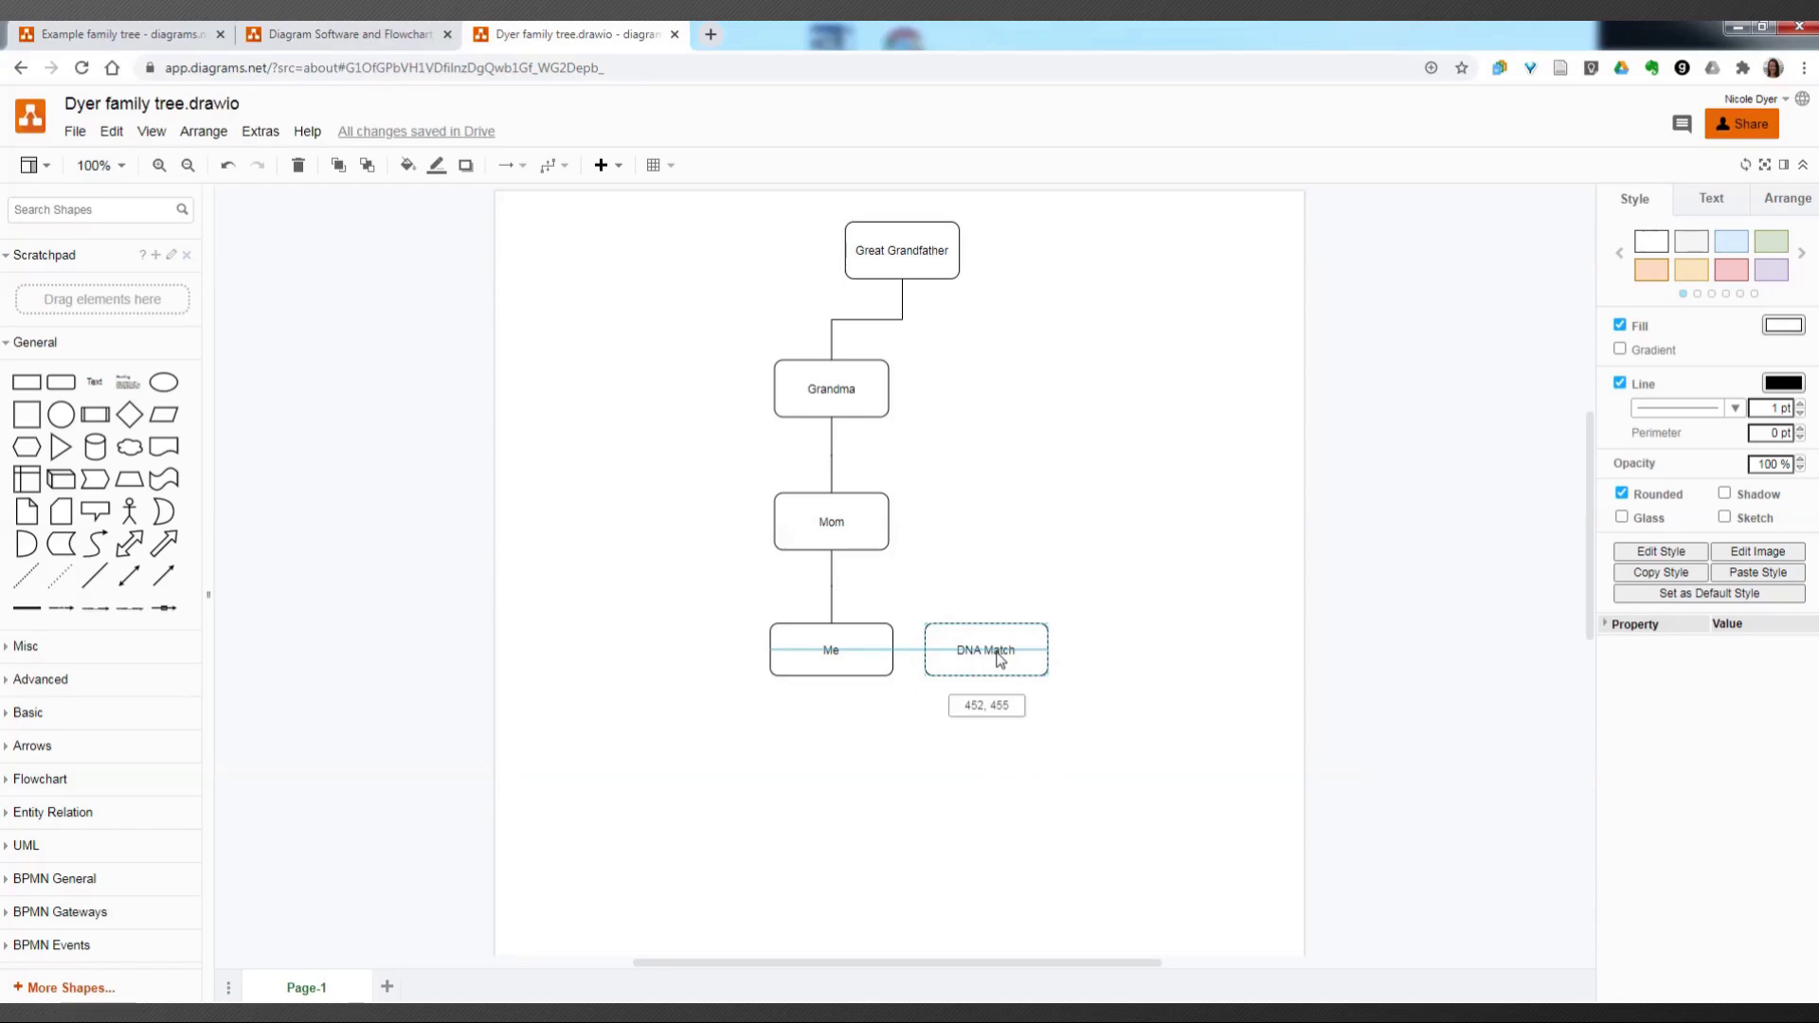
Step: Add a connected rounded box labelled 'parent' above DNA Match
drag(1000, 661, 1000, 660)
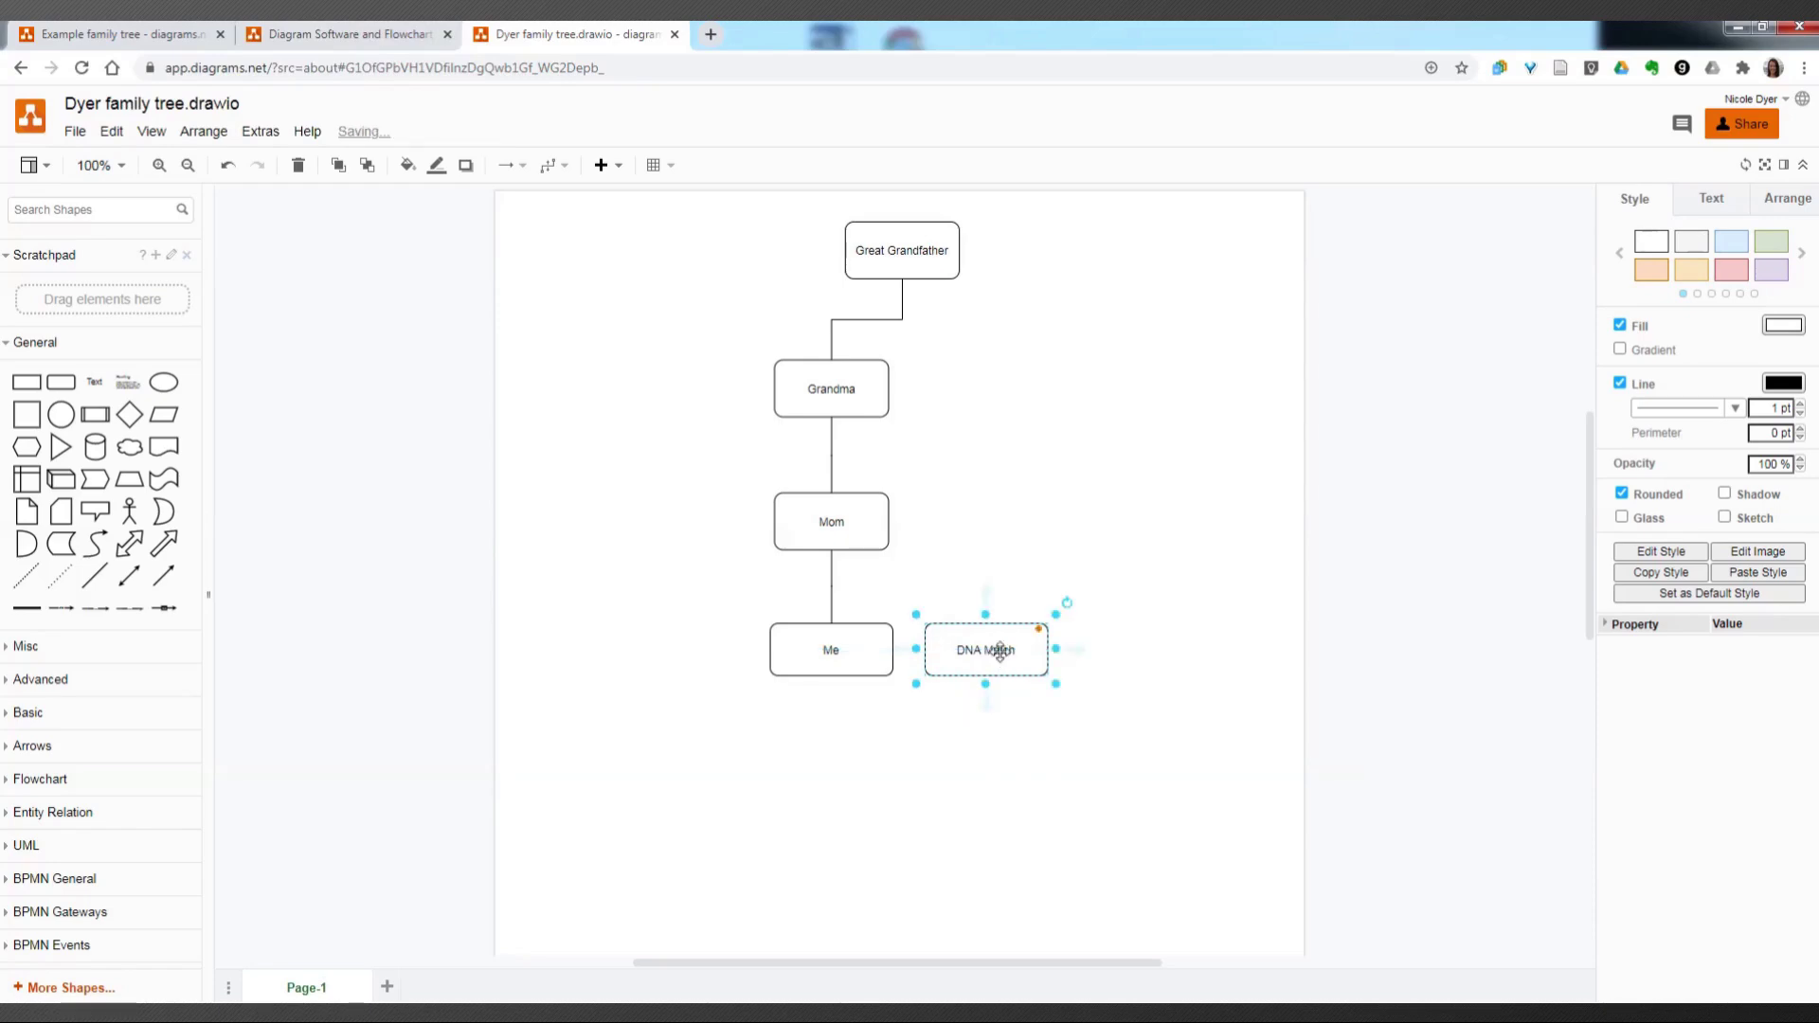
click(987, 601)
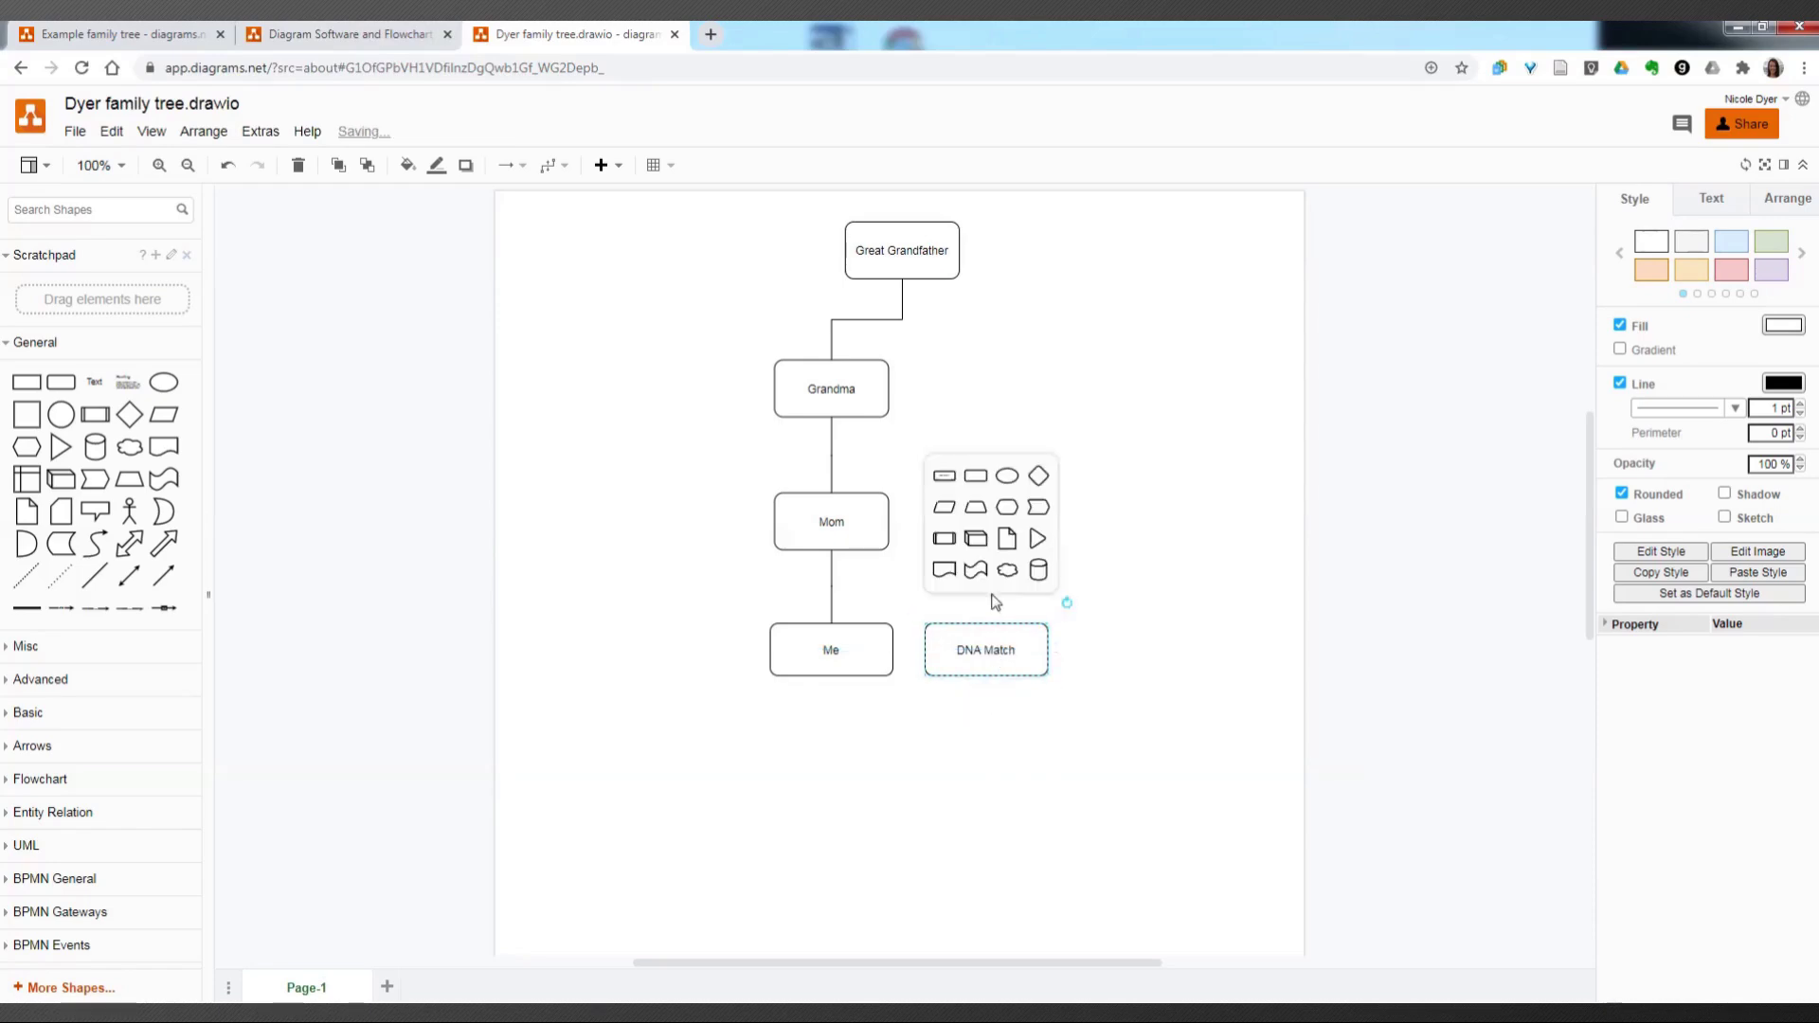
click(976, 477)
double_click(976, 529)
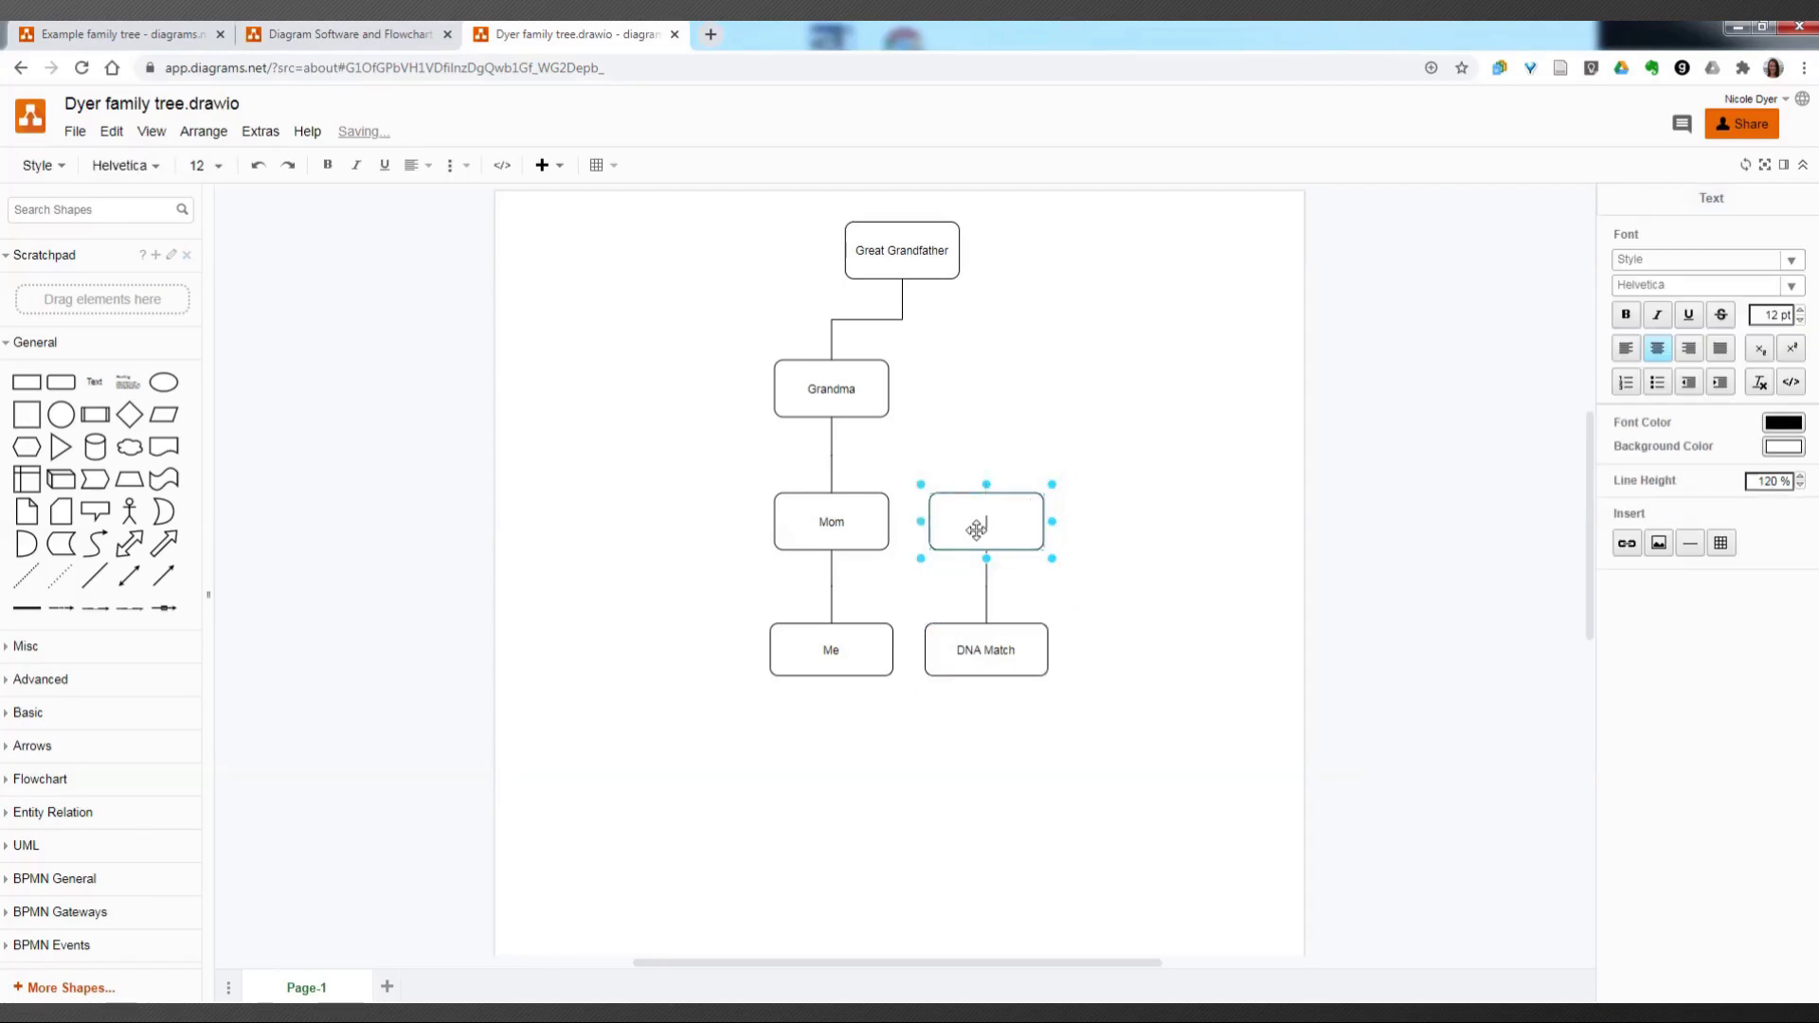
text(parent)
key(Escape)
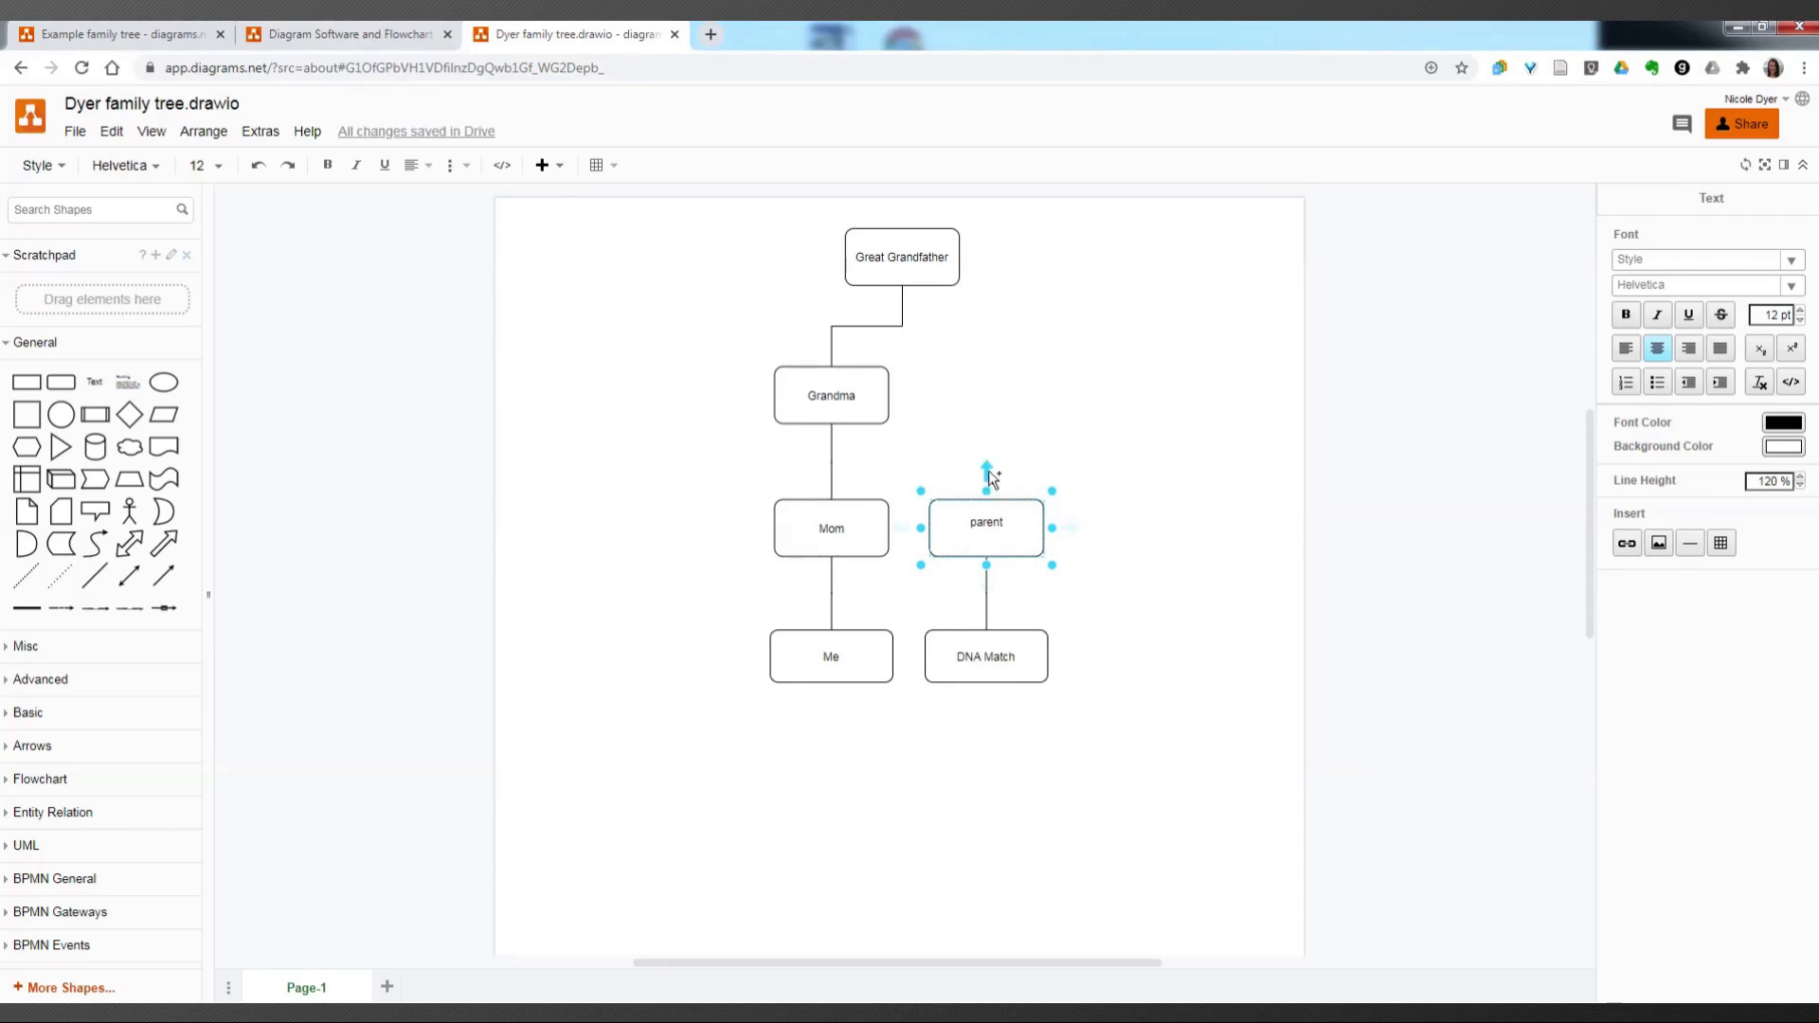
Step: Add a 'grandparent' box above parent and connect it up to Great Grandfather
mouse_move(989, 471)
click(975, 355)
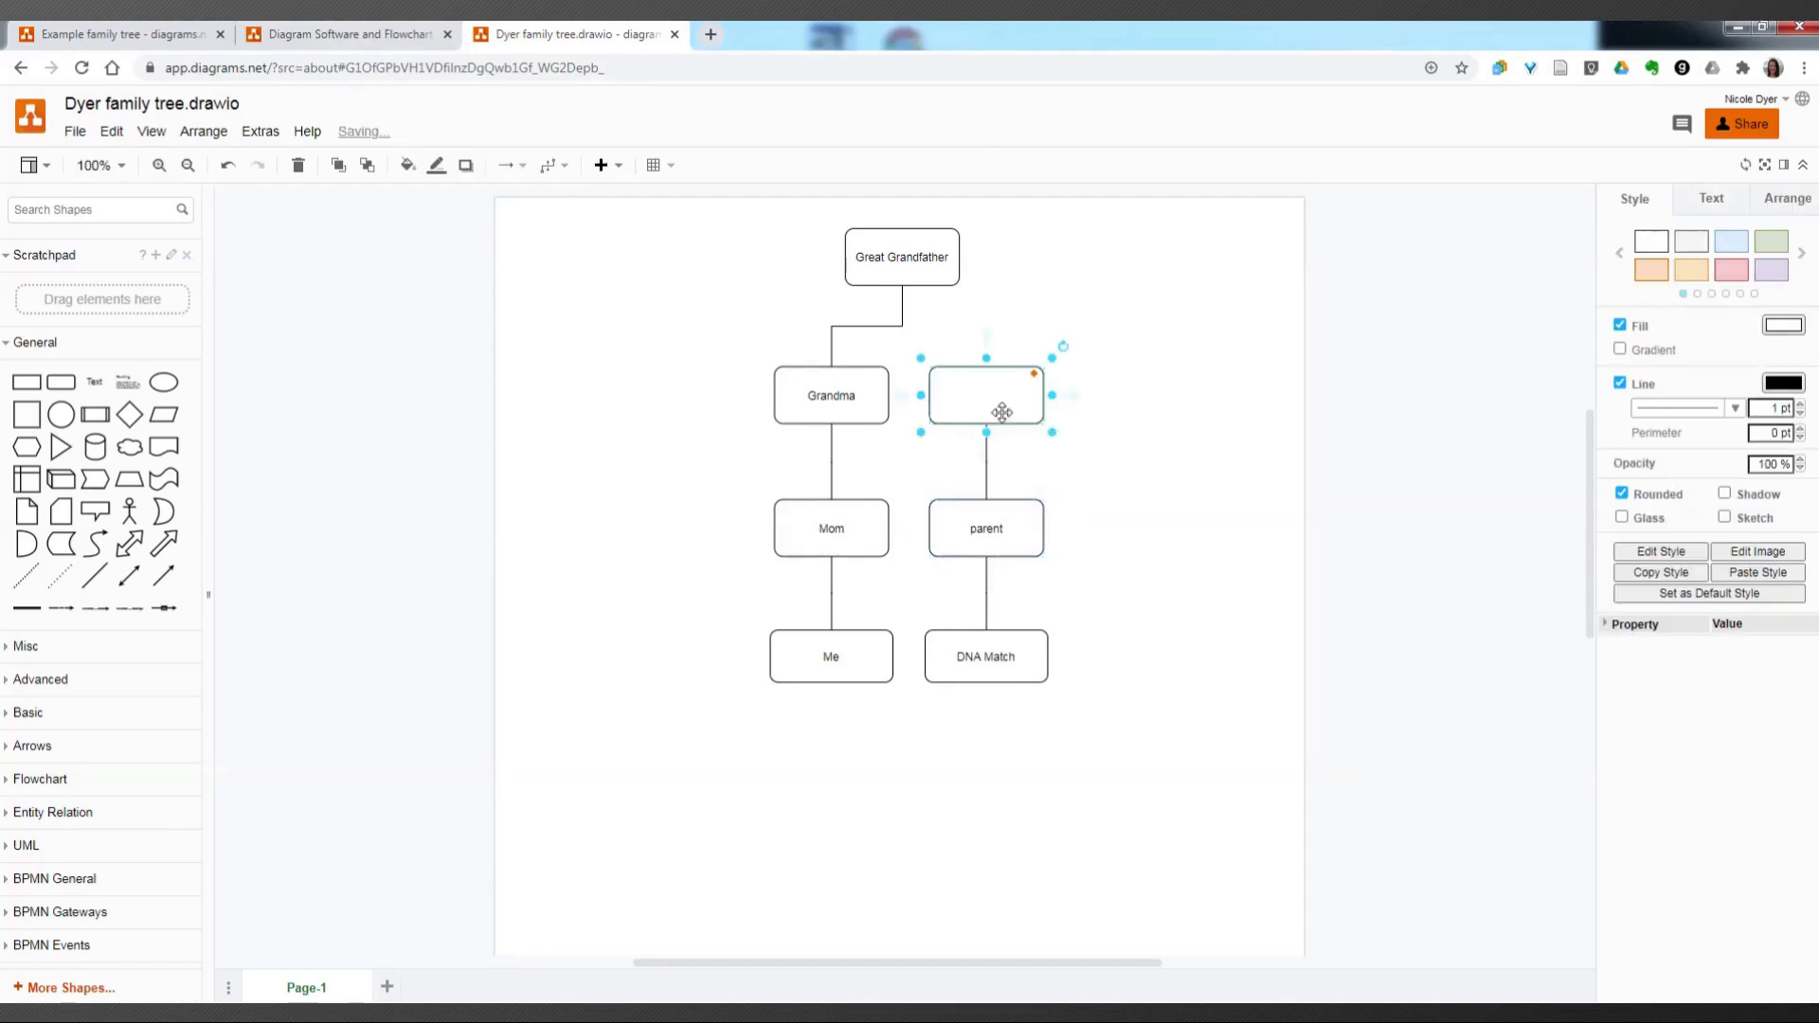
text(grandparent)
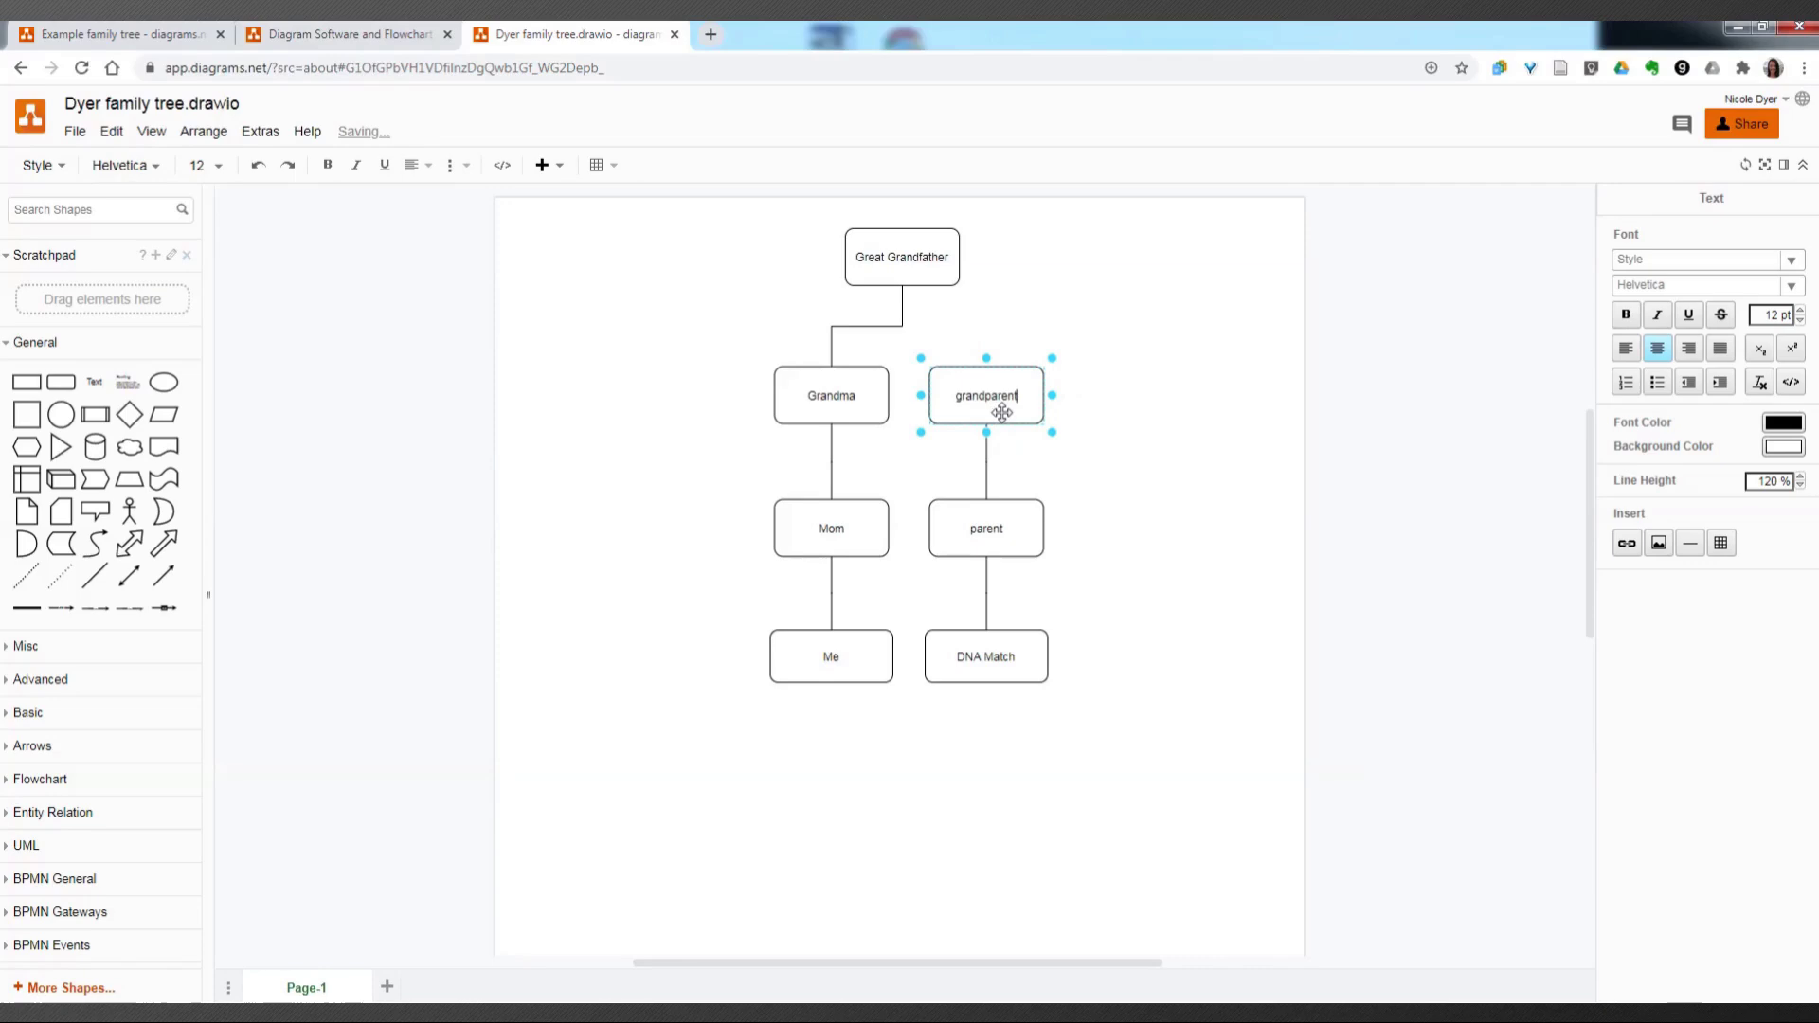
drag(989, 341, 902, 284)
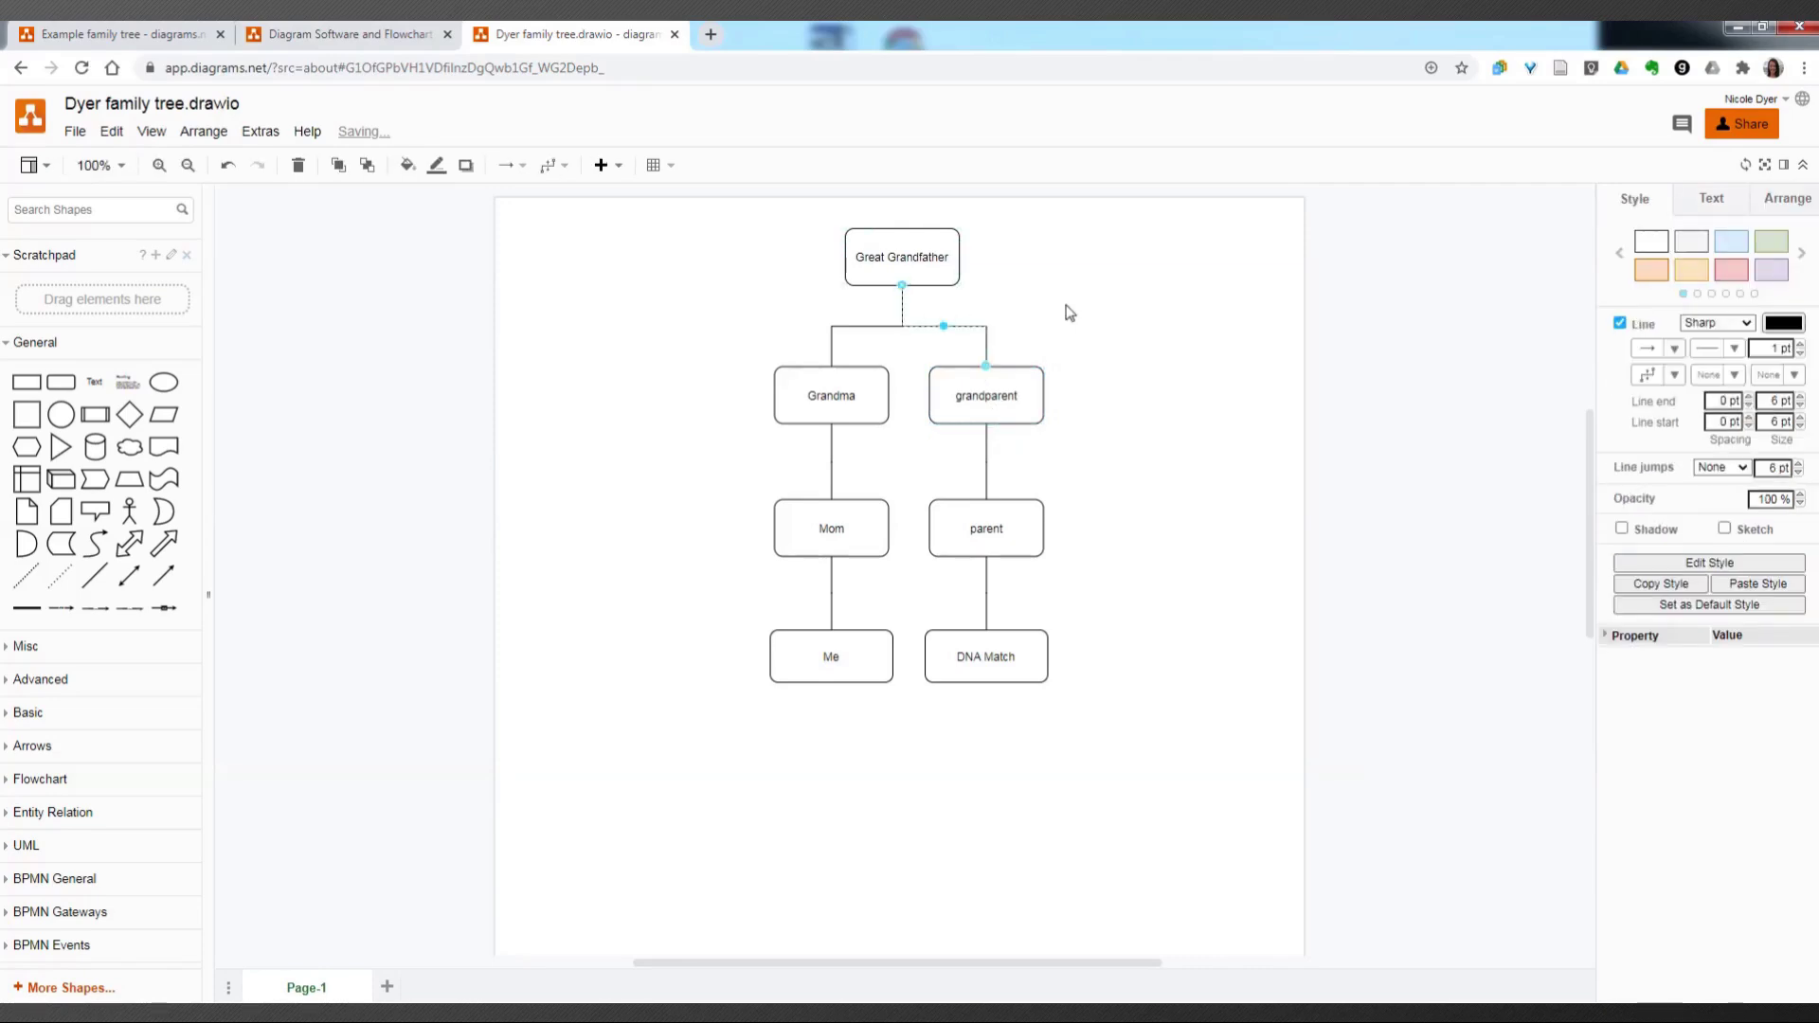
click(1068, 309)
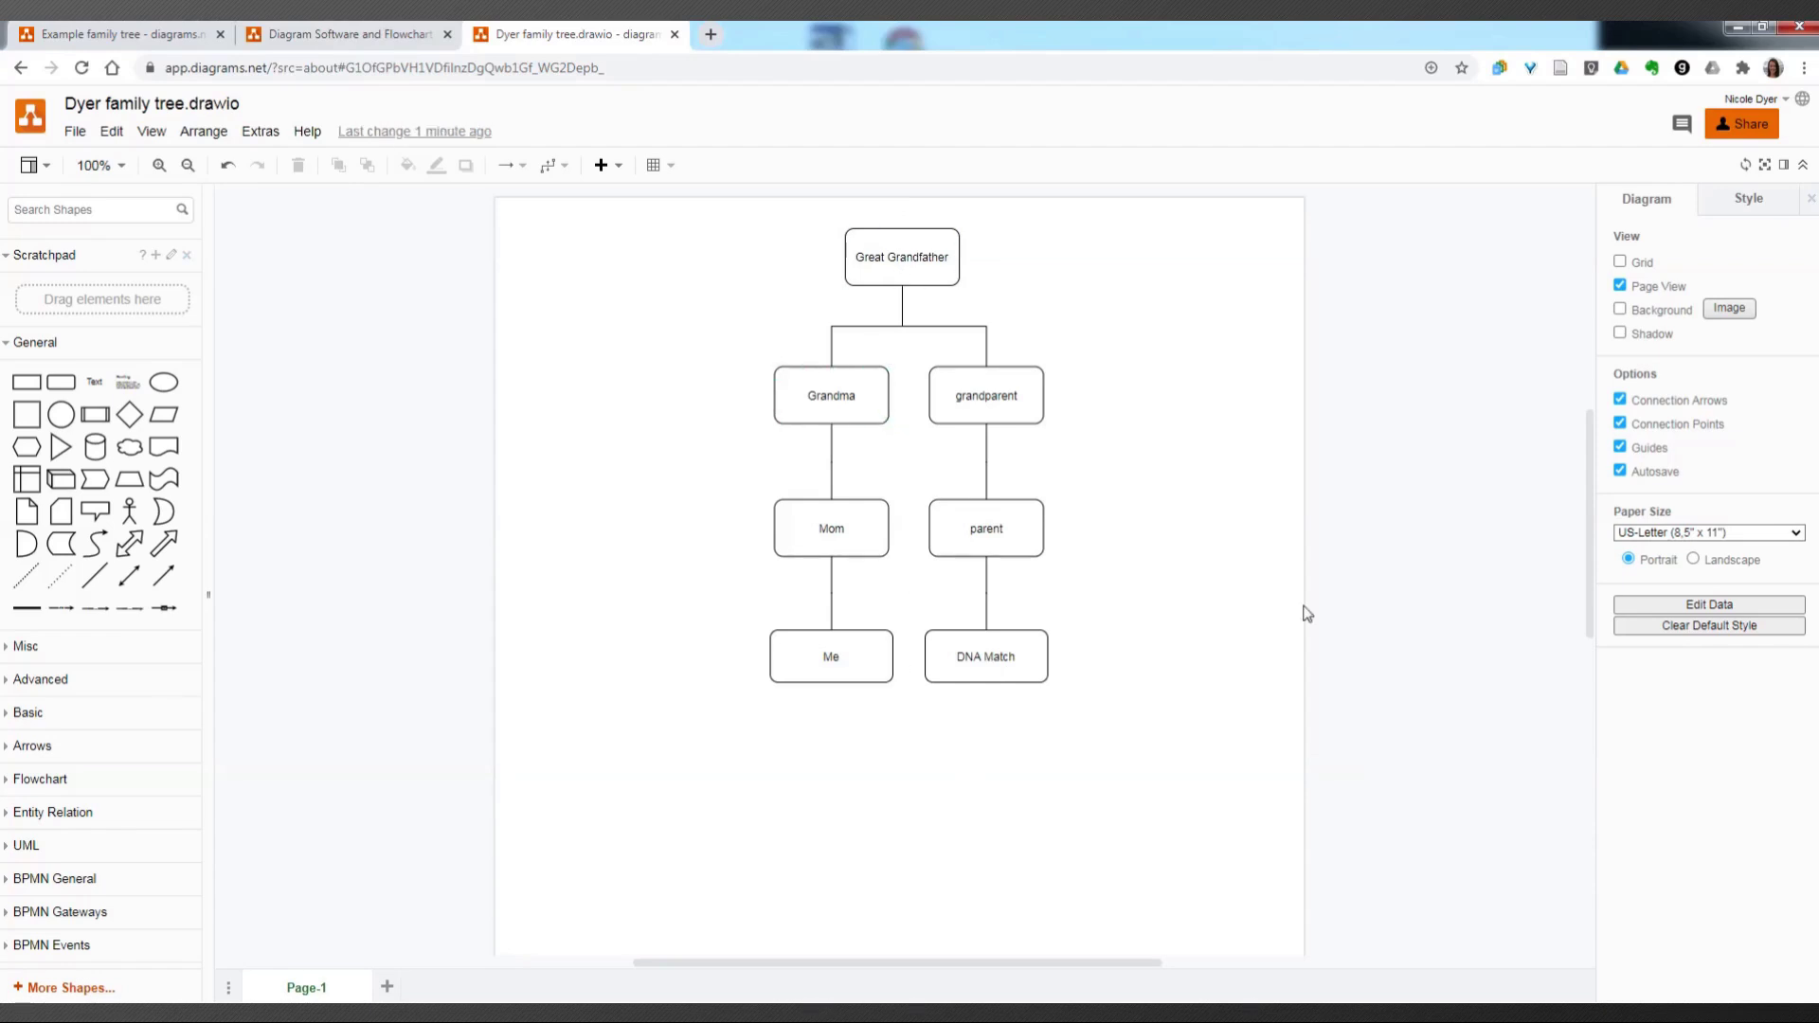
Step: Box-select the grandparent, parent and DNA Match boxes and drag them further right
drag(1177, 740, 911, 318)
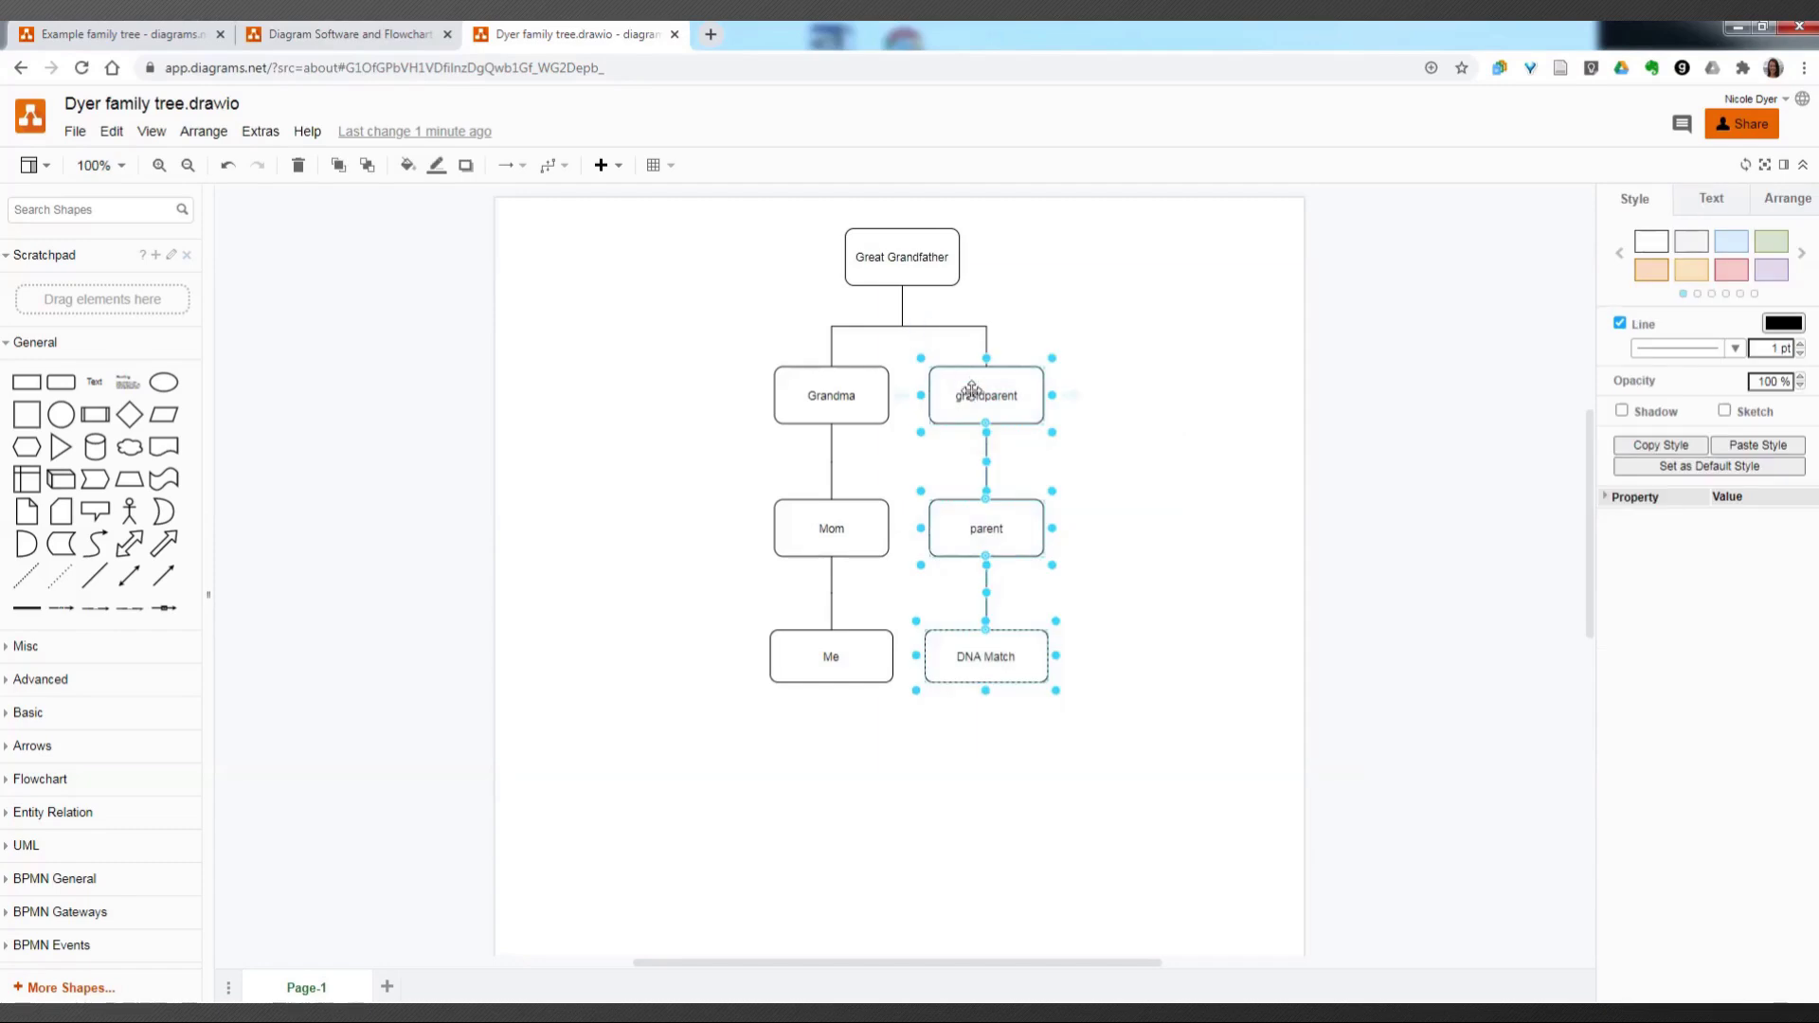
drag(980, 398, 1237, 398)
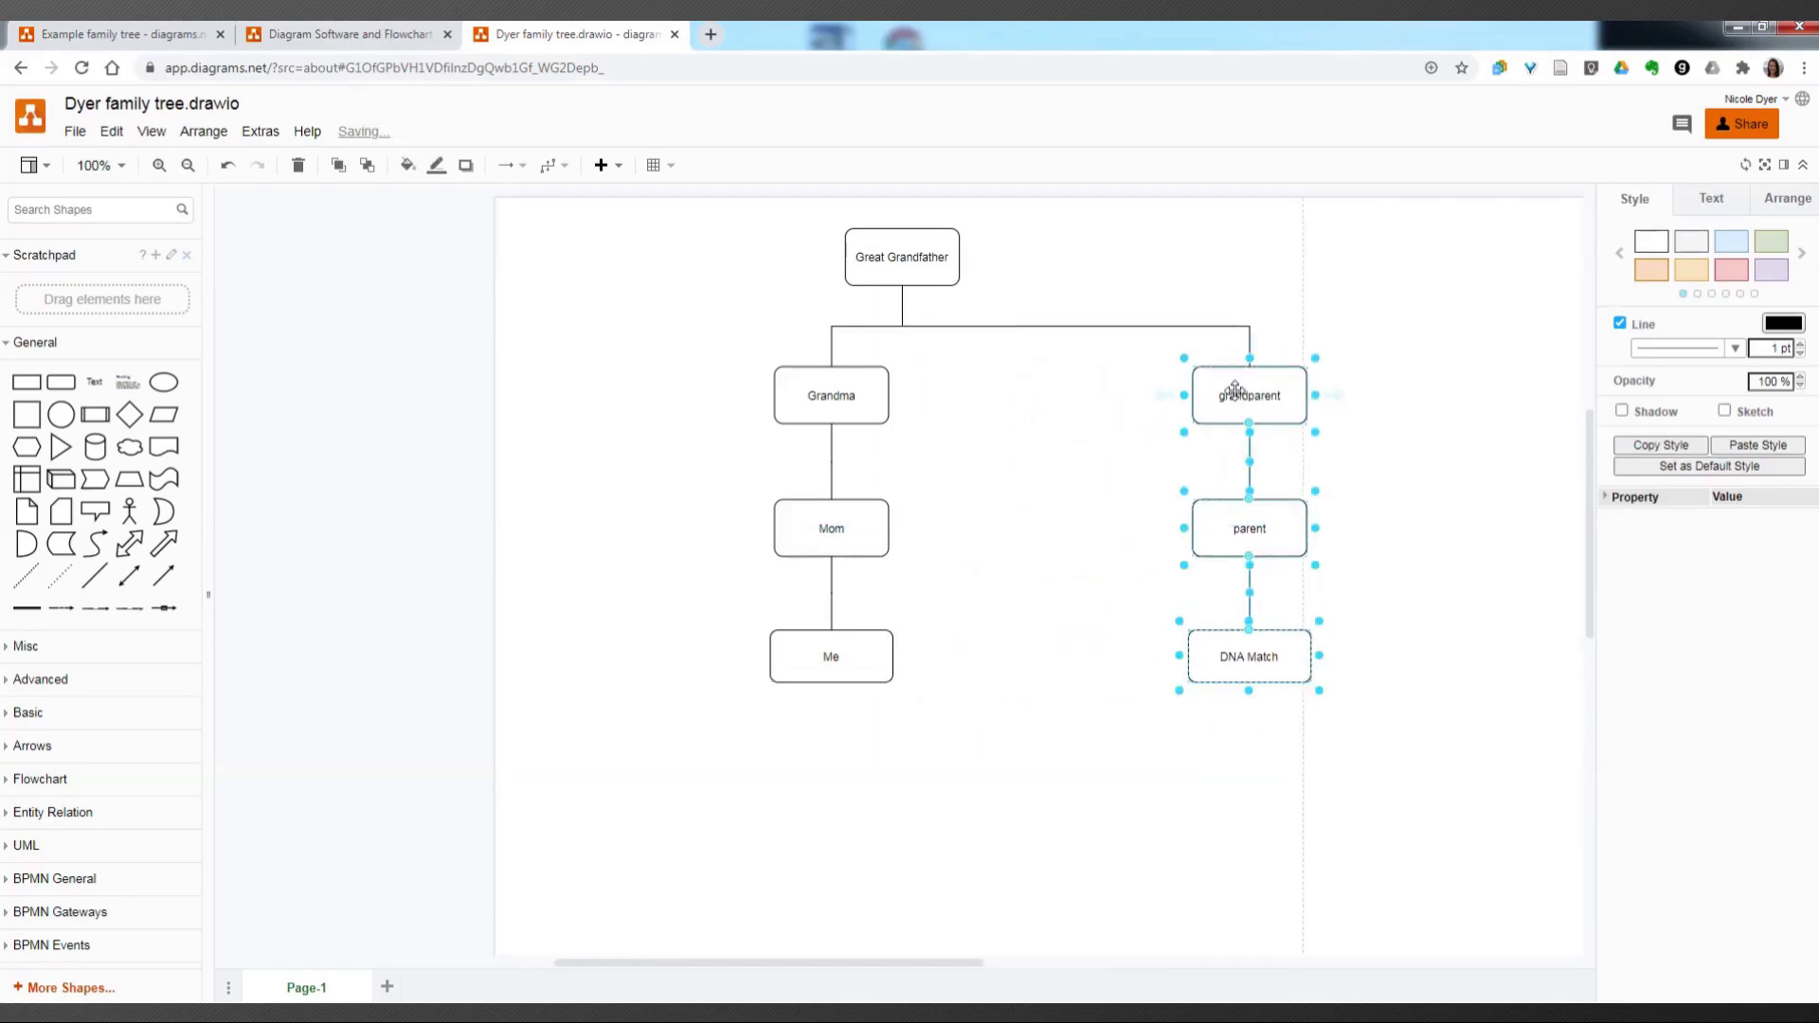
Step: Place a copy of the Me box in the middle under Great Grandfather
click(987, 505)
click(833, 655)
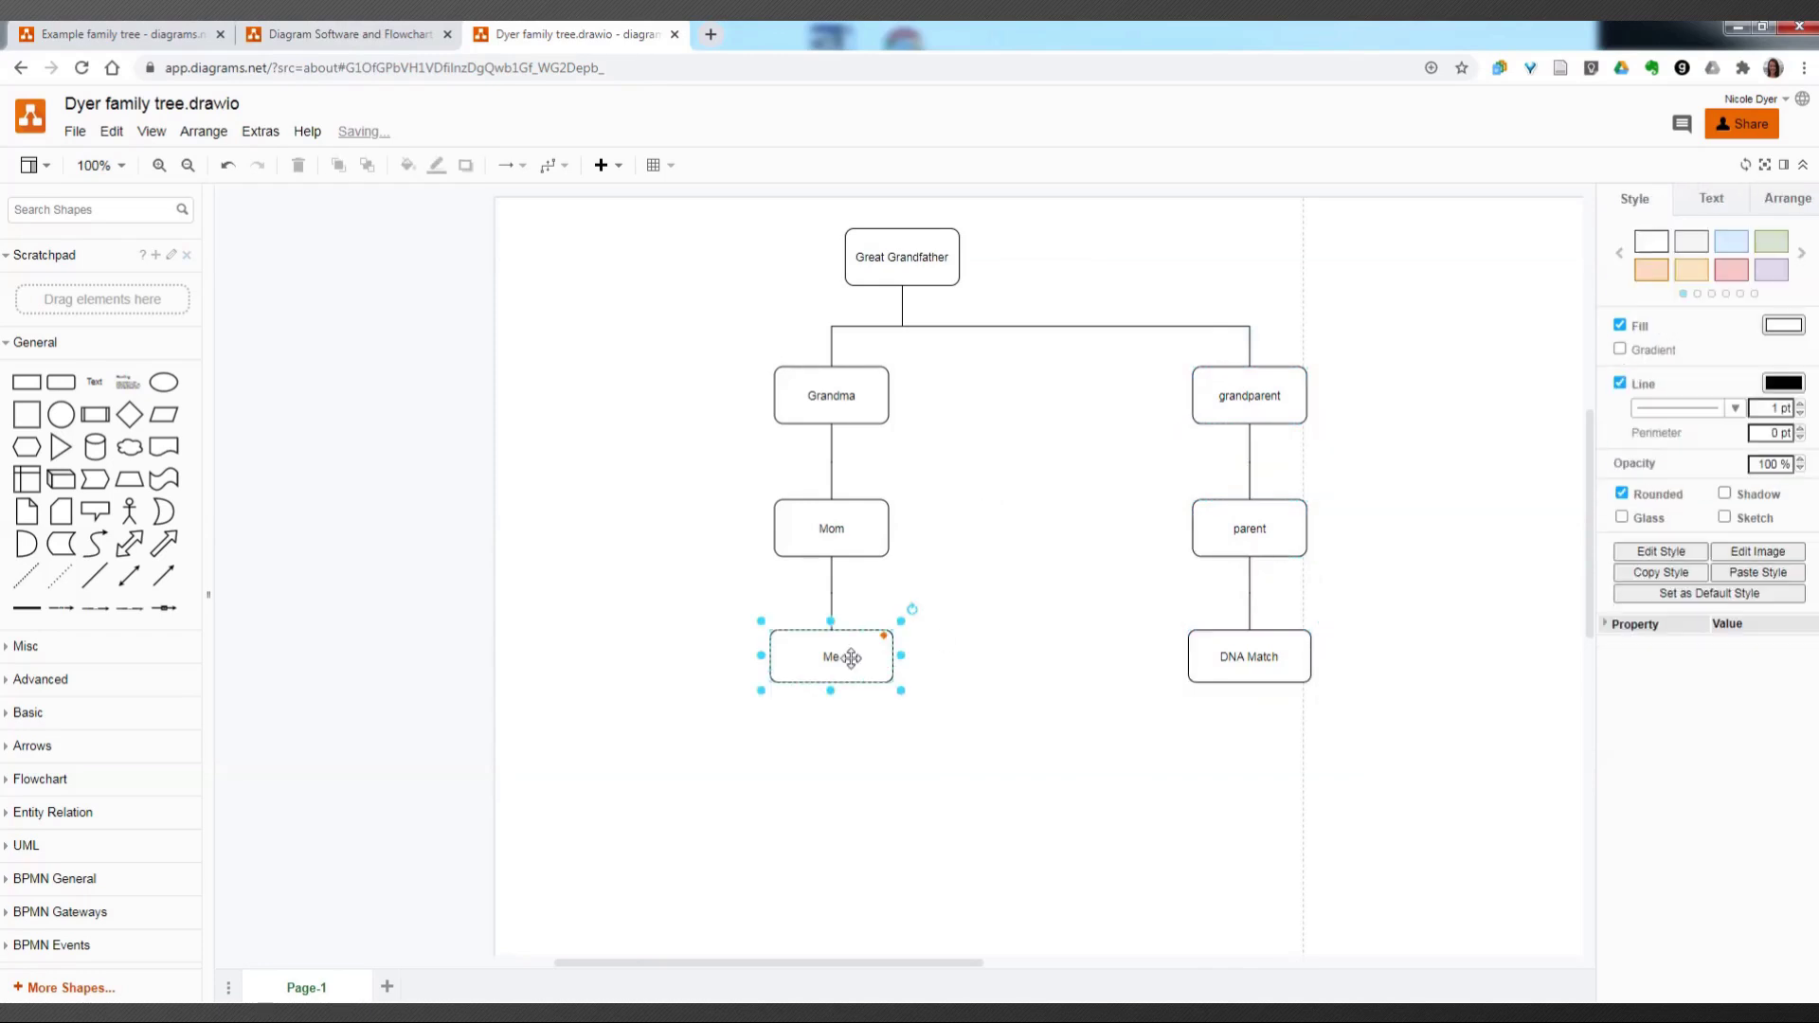
drag(833, 661, 902, 282)
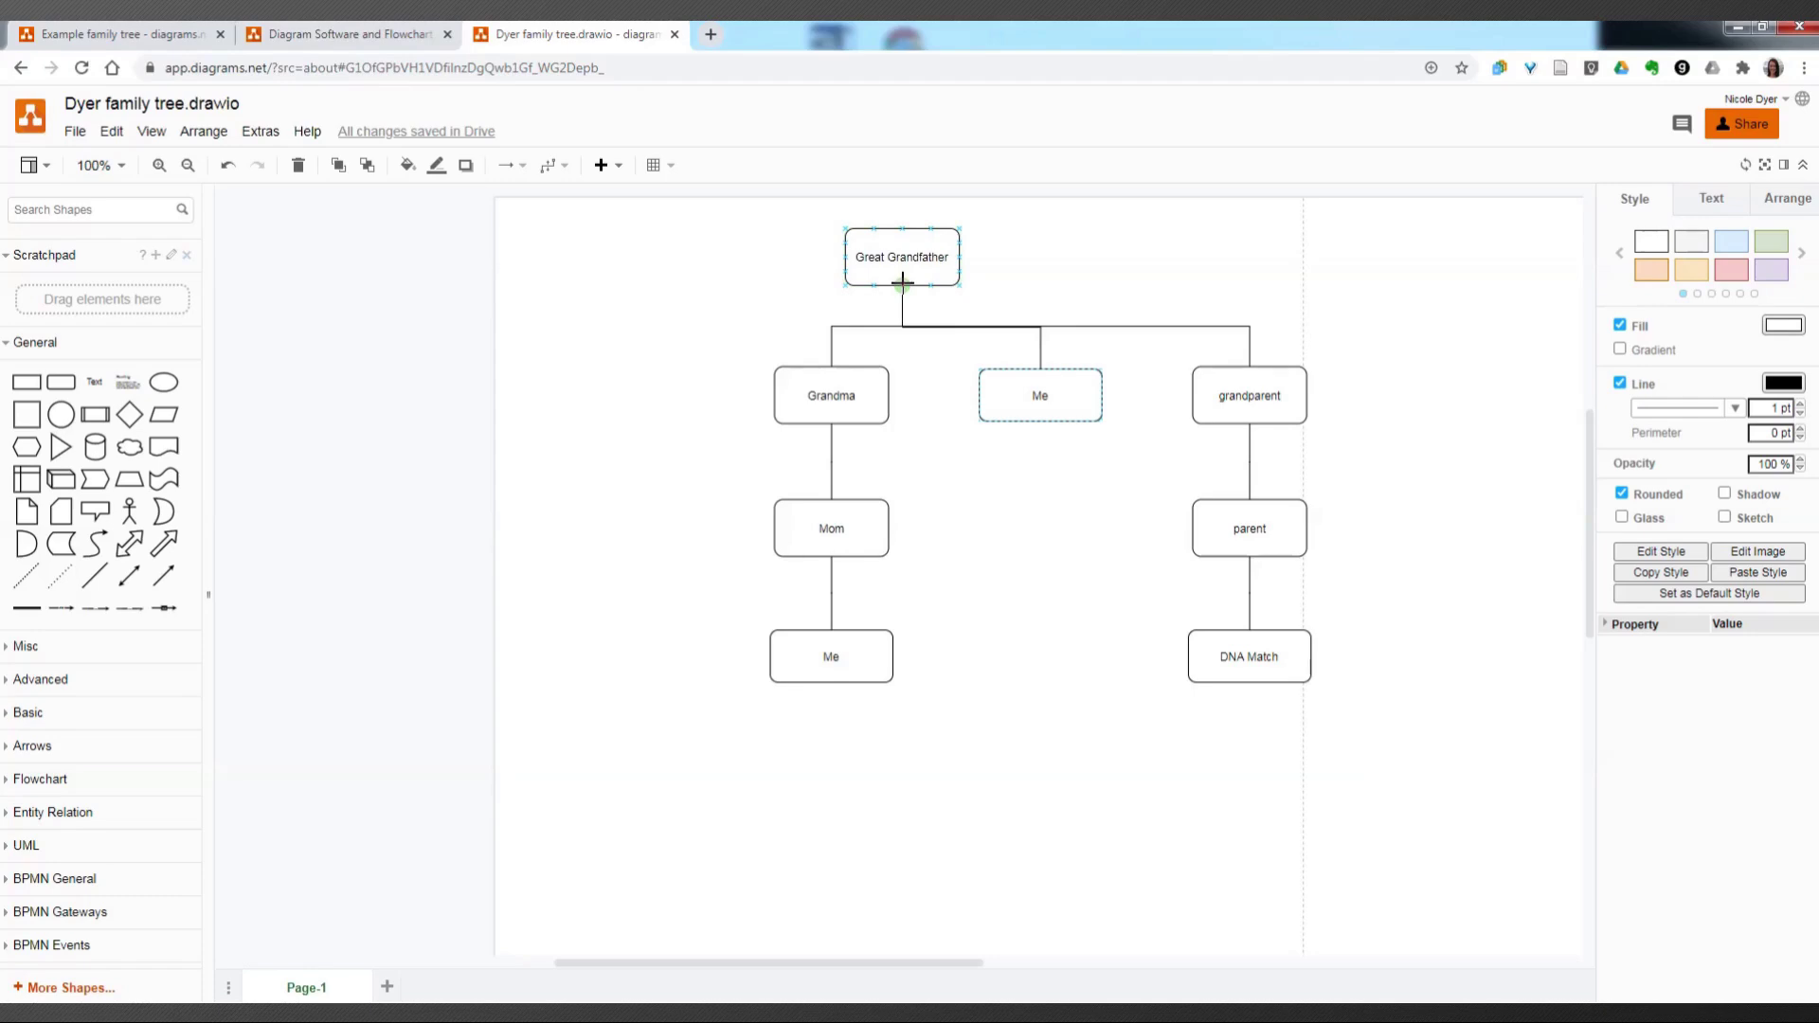
Step: Add two empty connected rounded boxes in a chain below the middle Me box
click(1011, 561)
click(1034, 415)
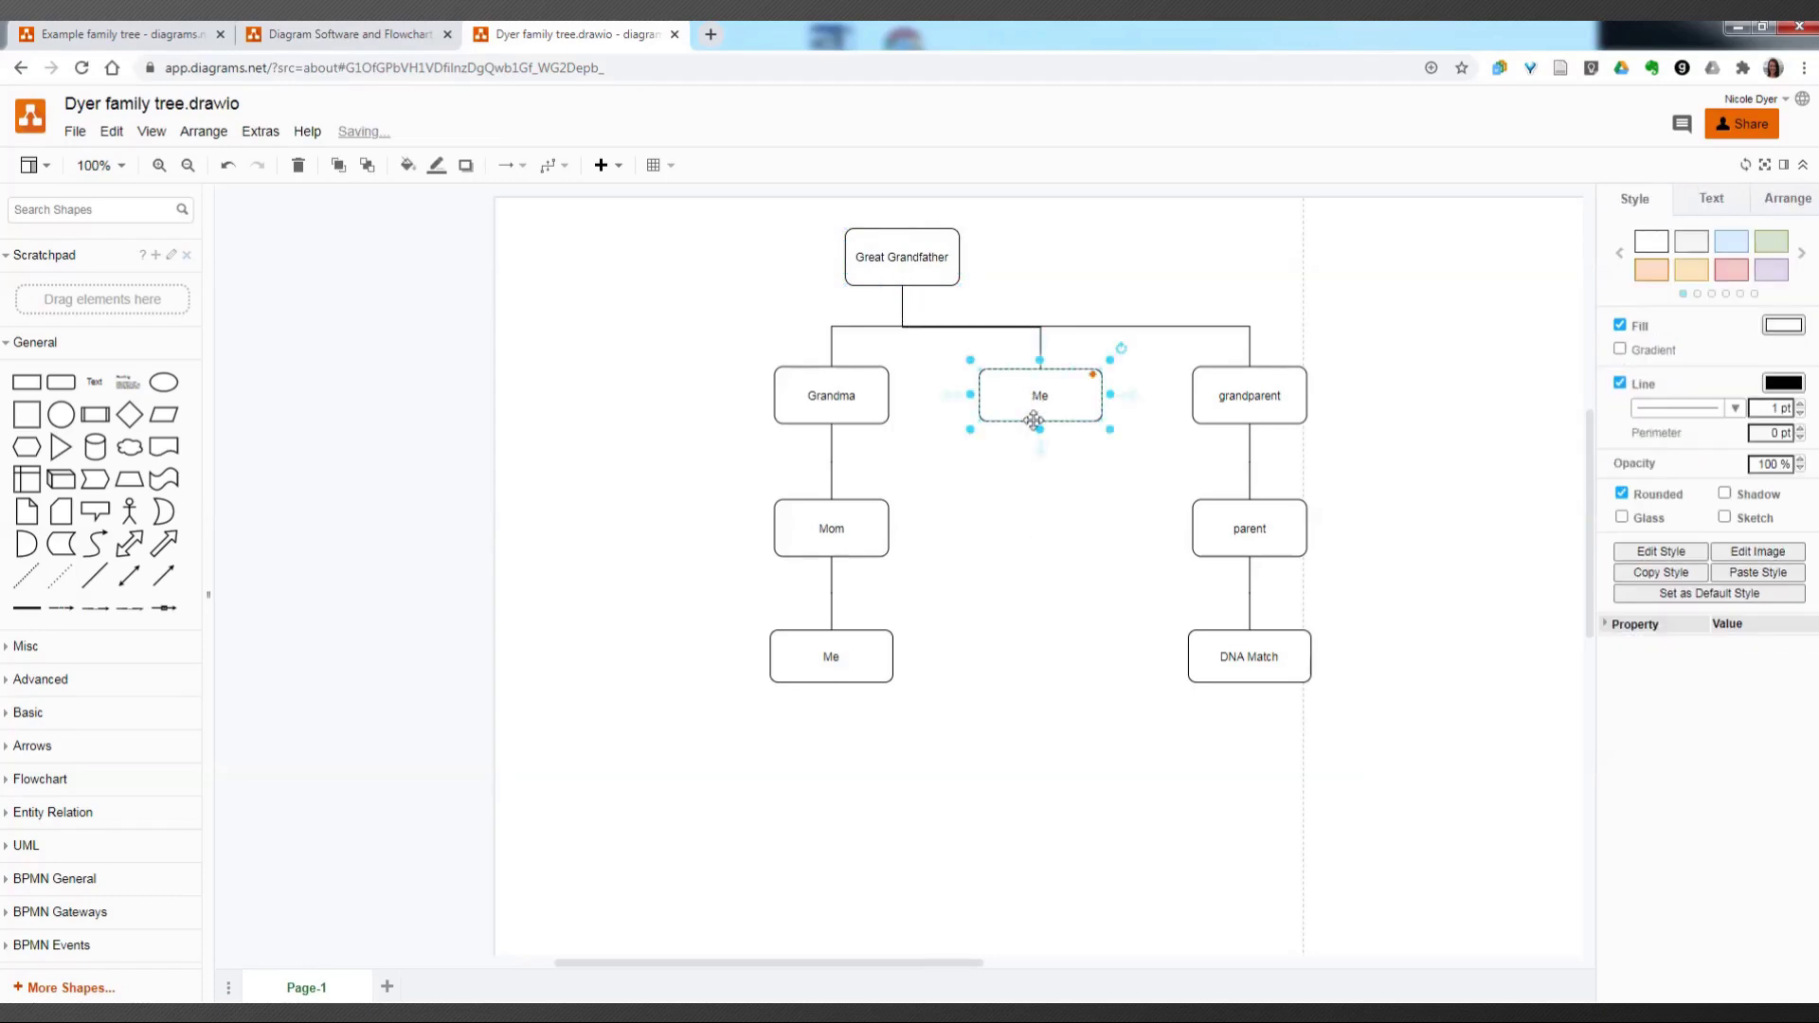
mouse_move(1040, 451)
click(1018, 493)
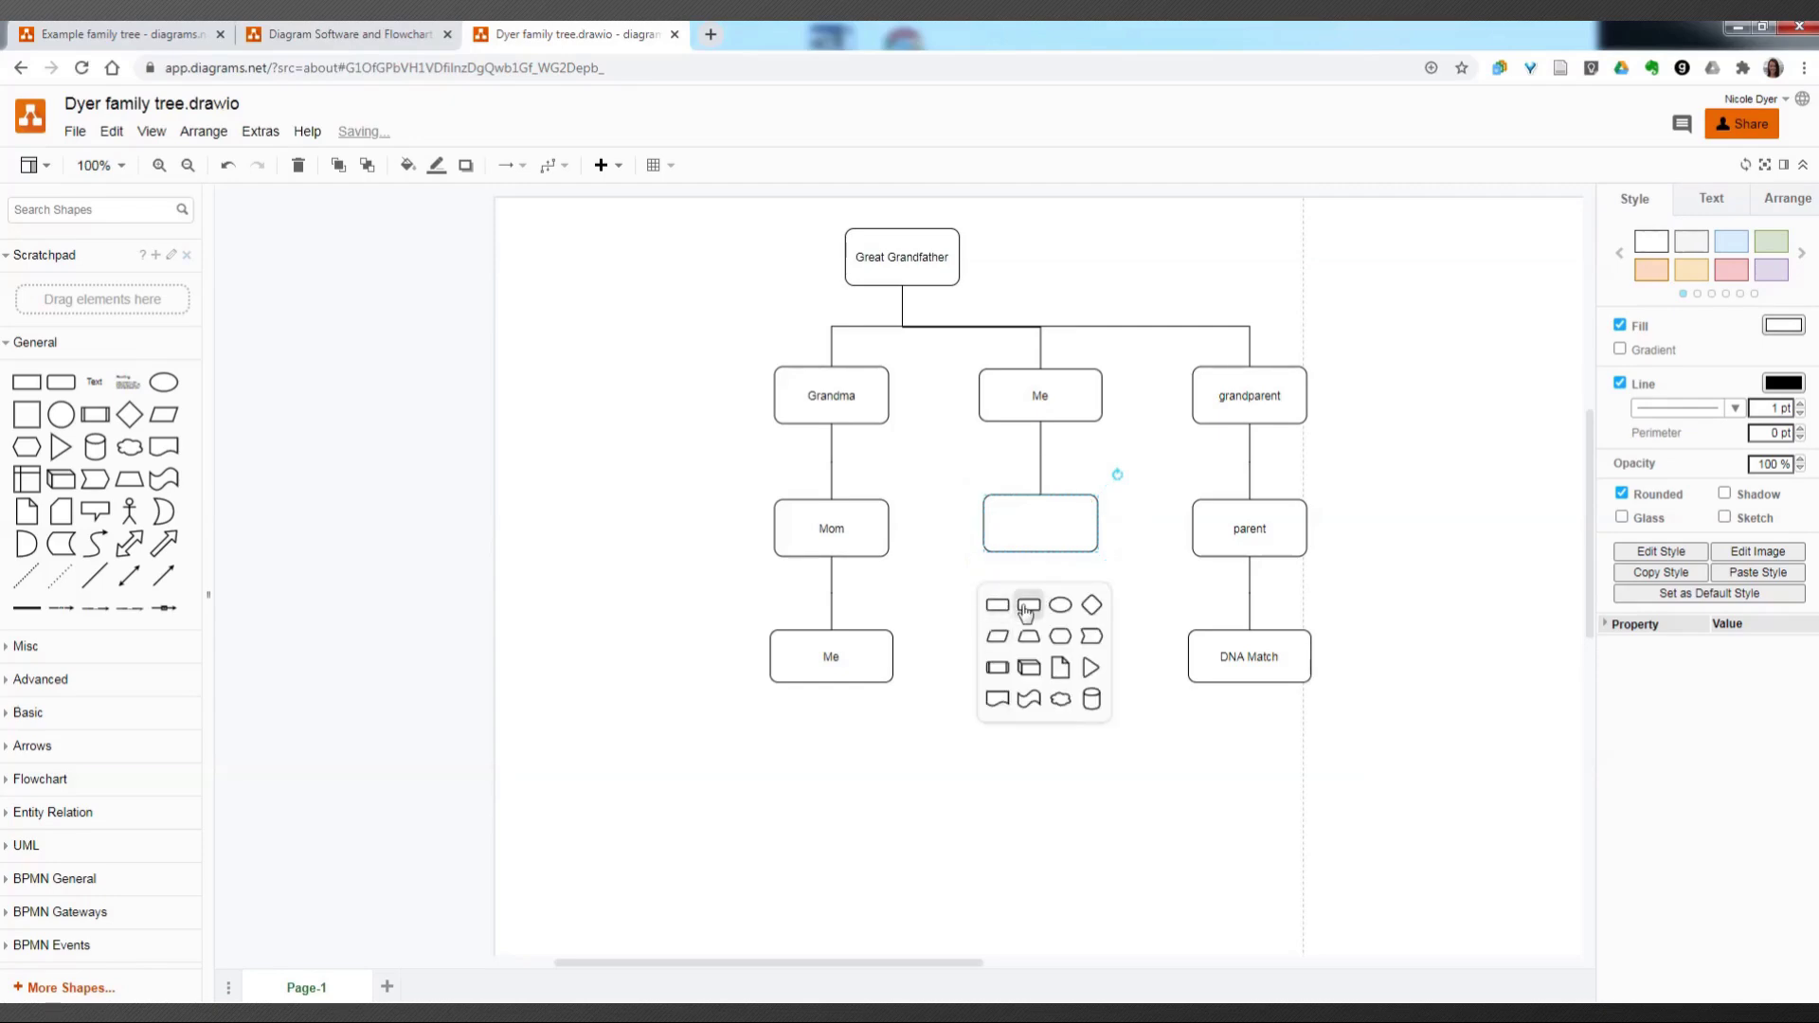
click(1026, 607)
click(1077, 772)
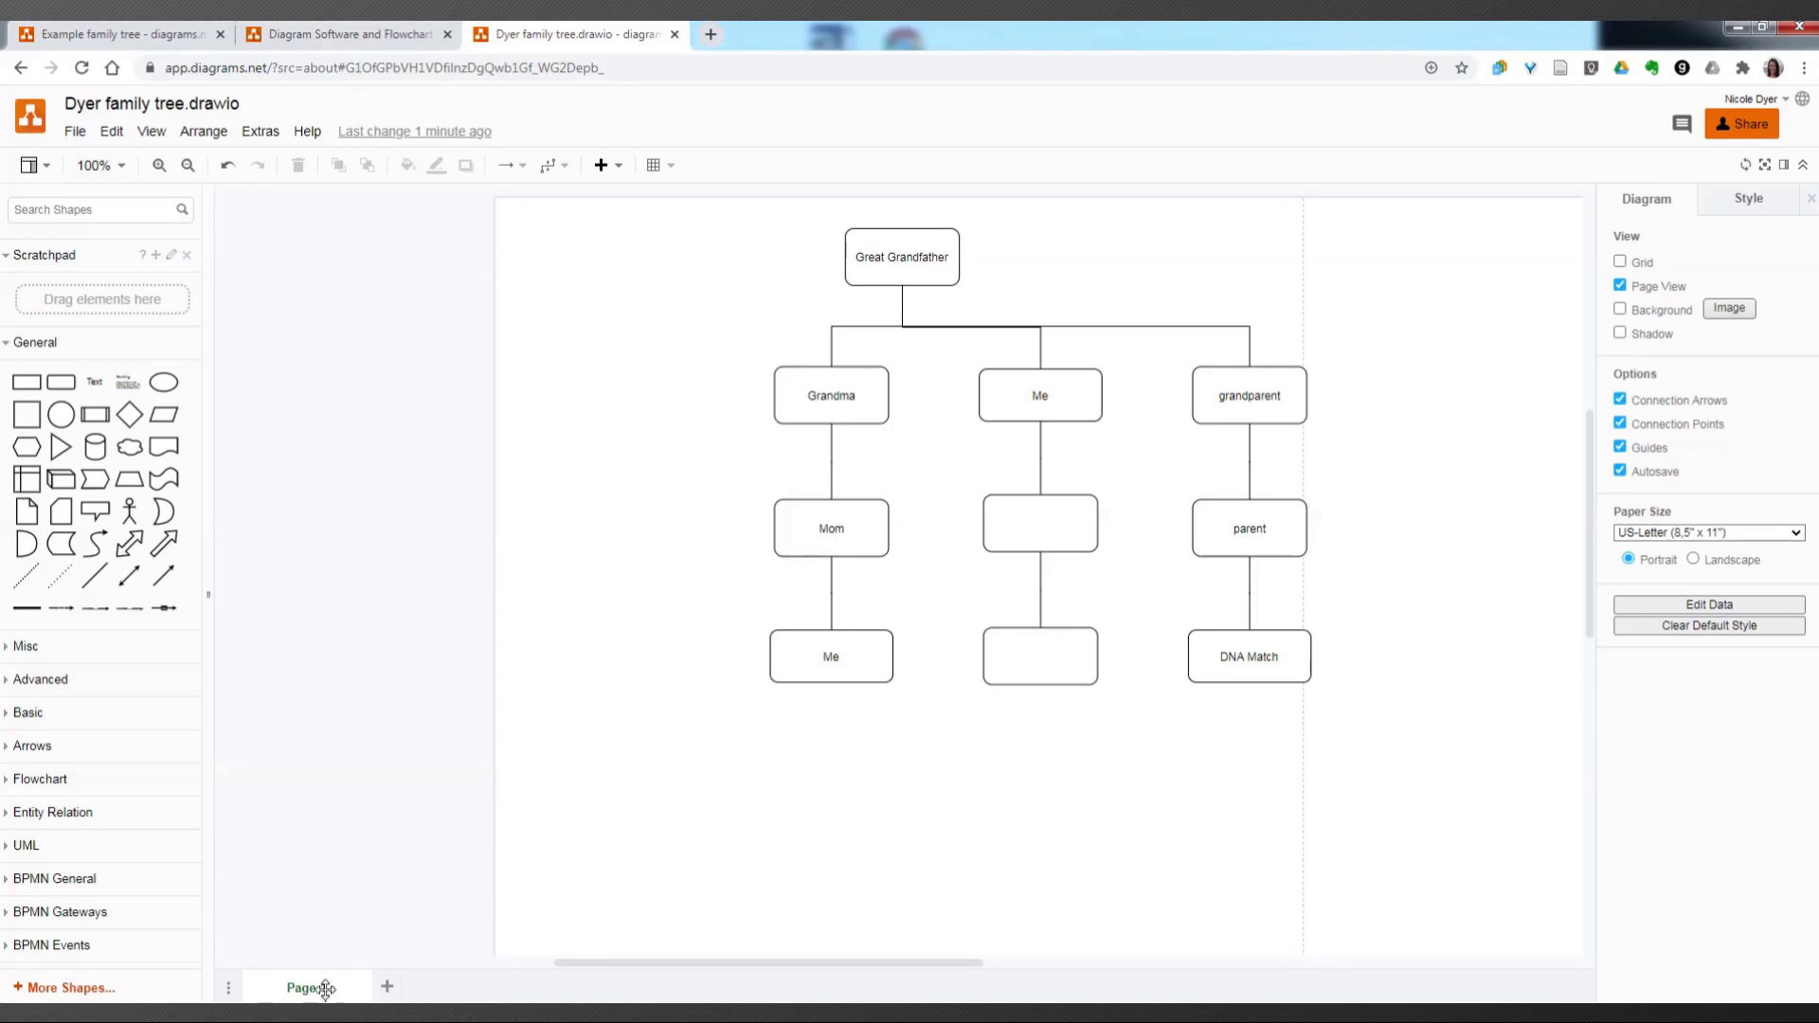
Step: Rename the first page to 'Dyer full names'
right_click(313, 990)
click(424, 909)
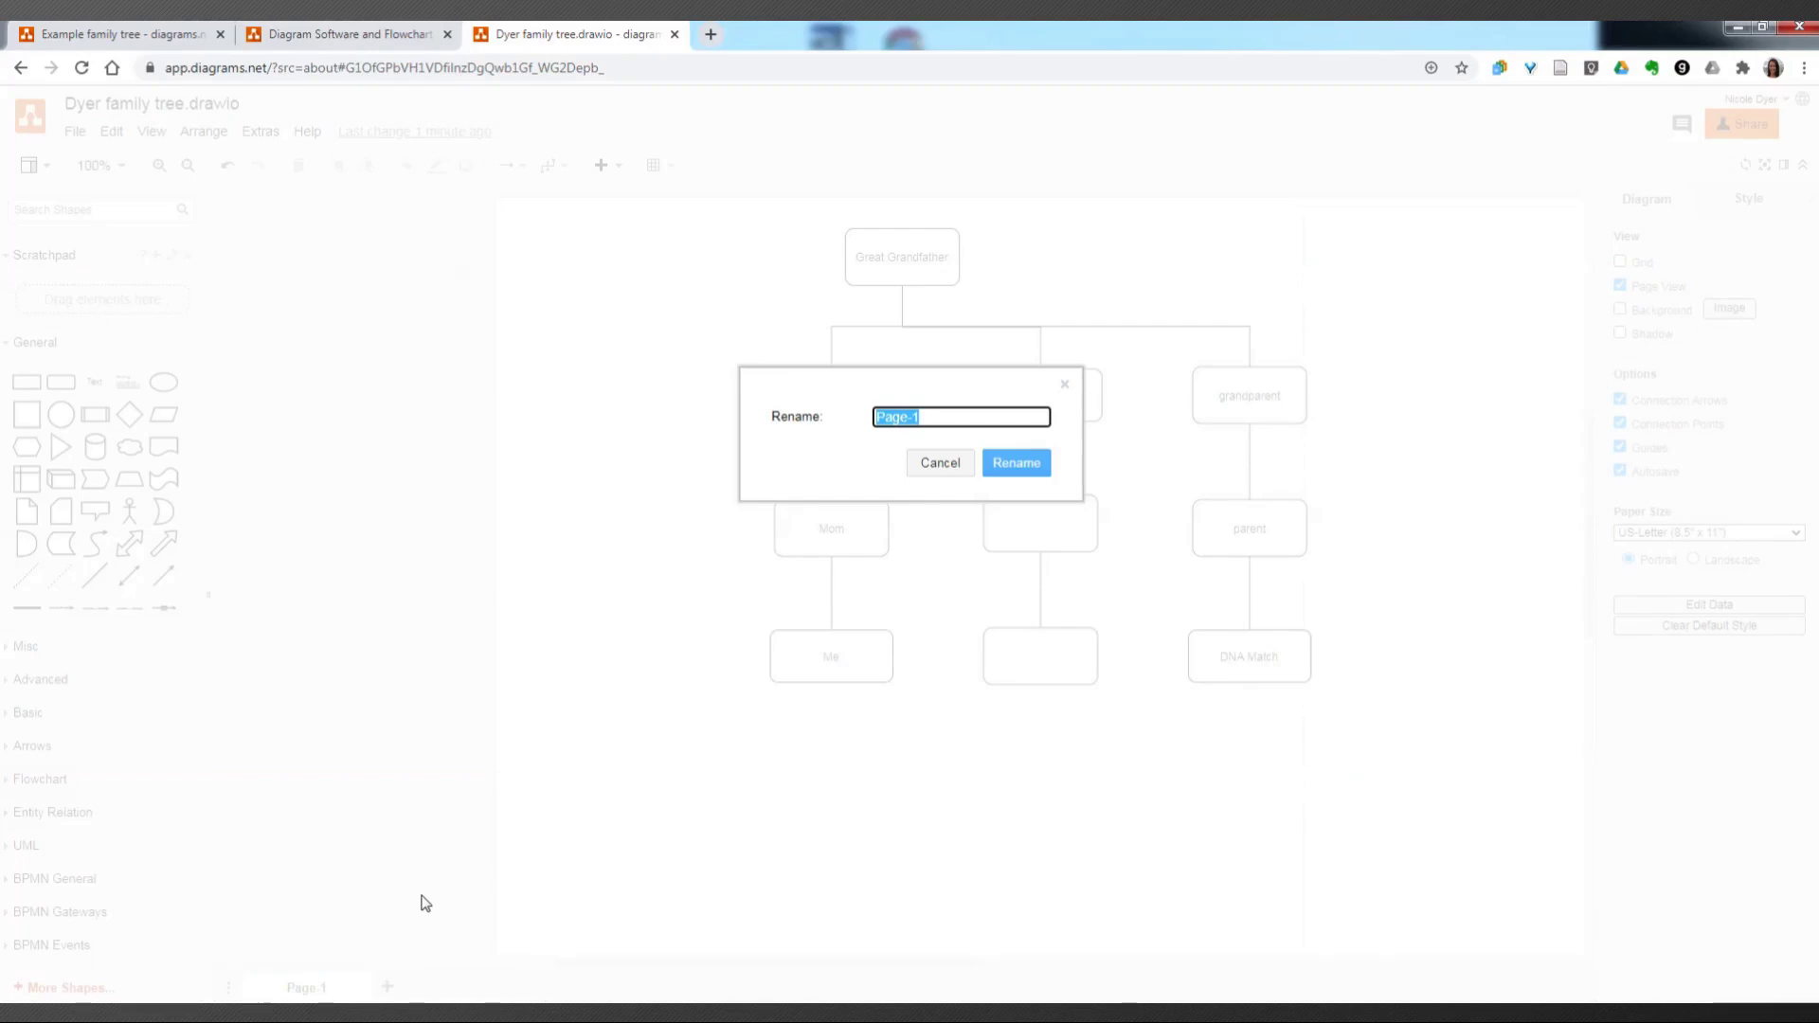
text(Dyer full names)
key(Return)
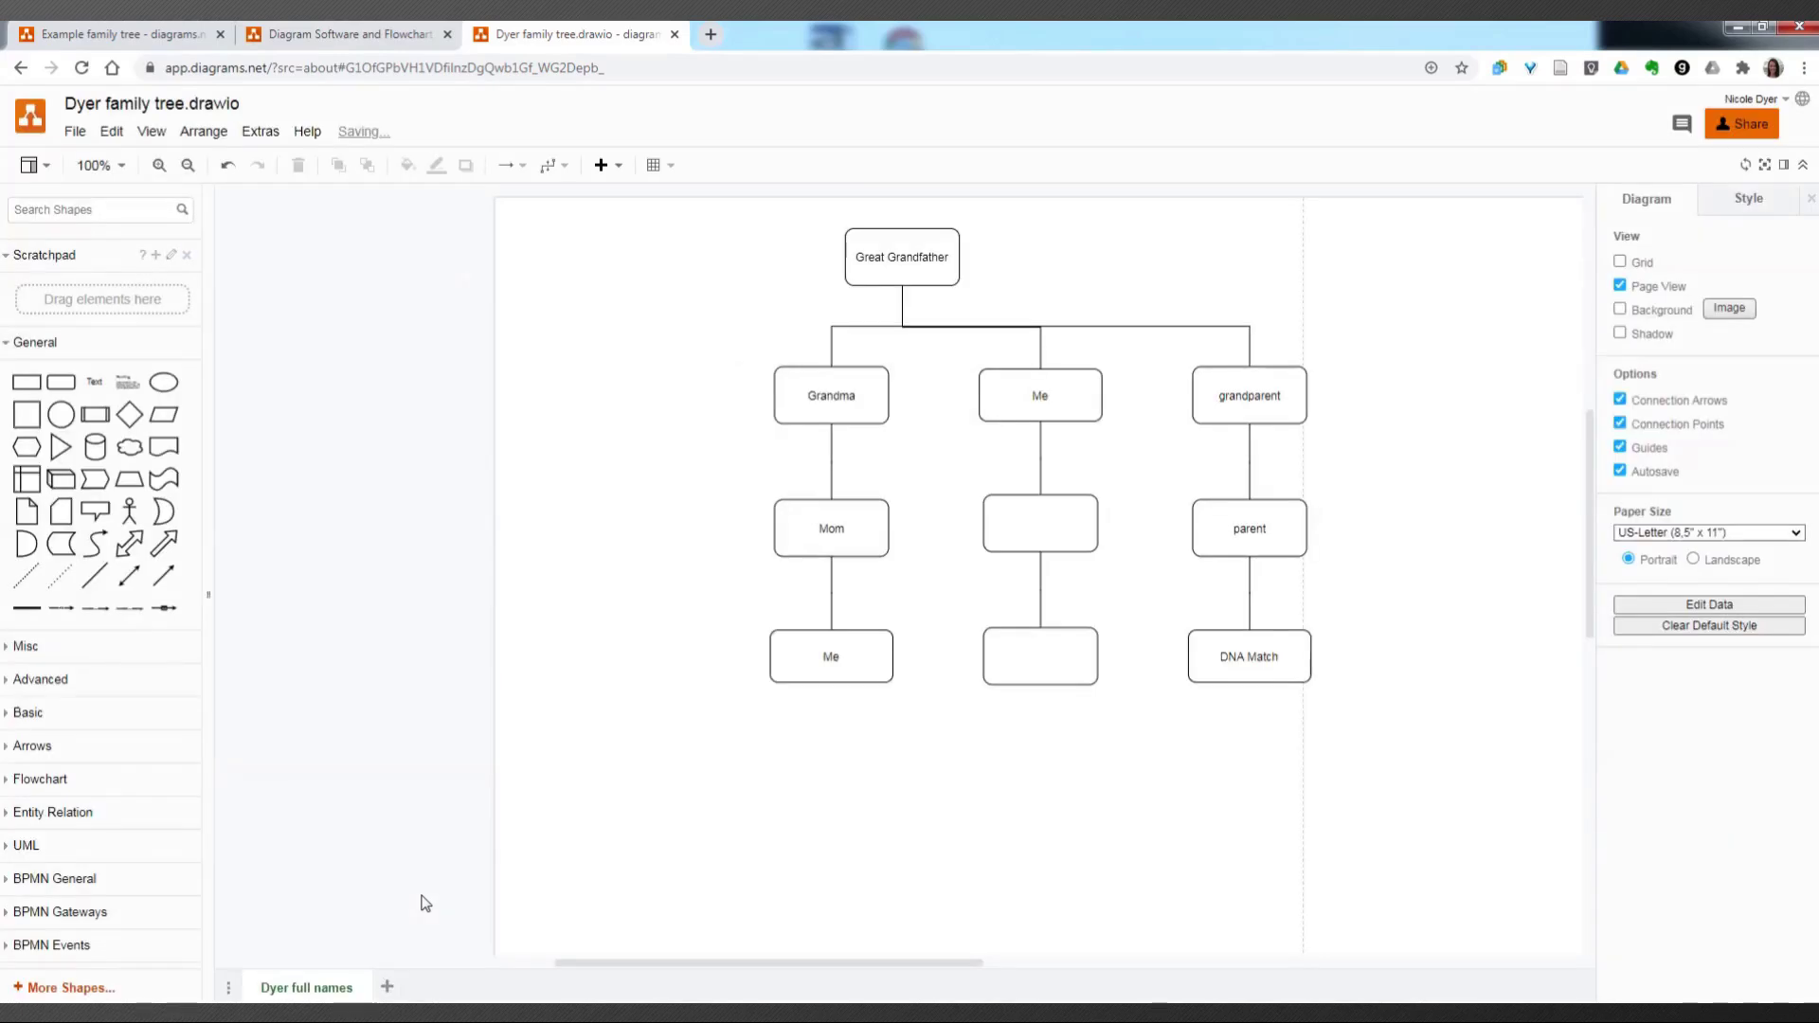
Step: Duplicate the Dyer full names page and rename the copy 'Privatized'
right_click(303, 987)
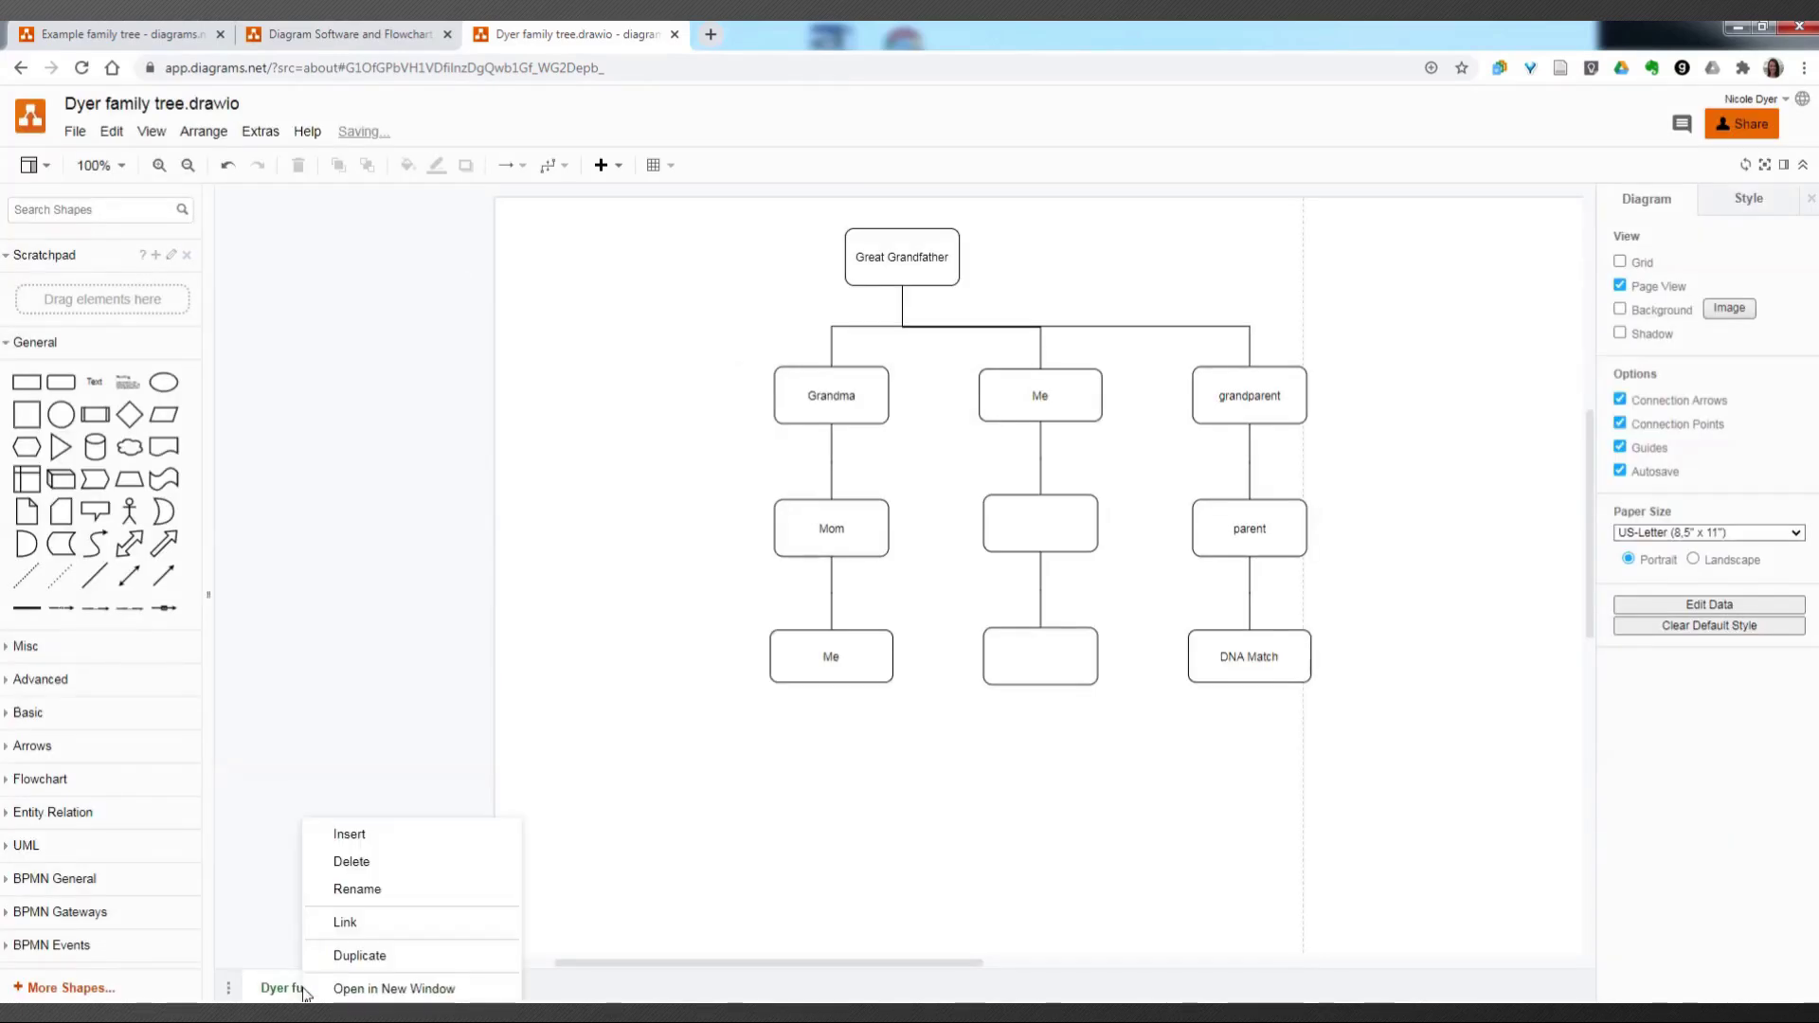
click(276, 988)
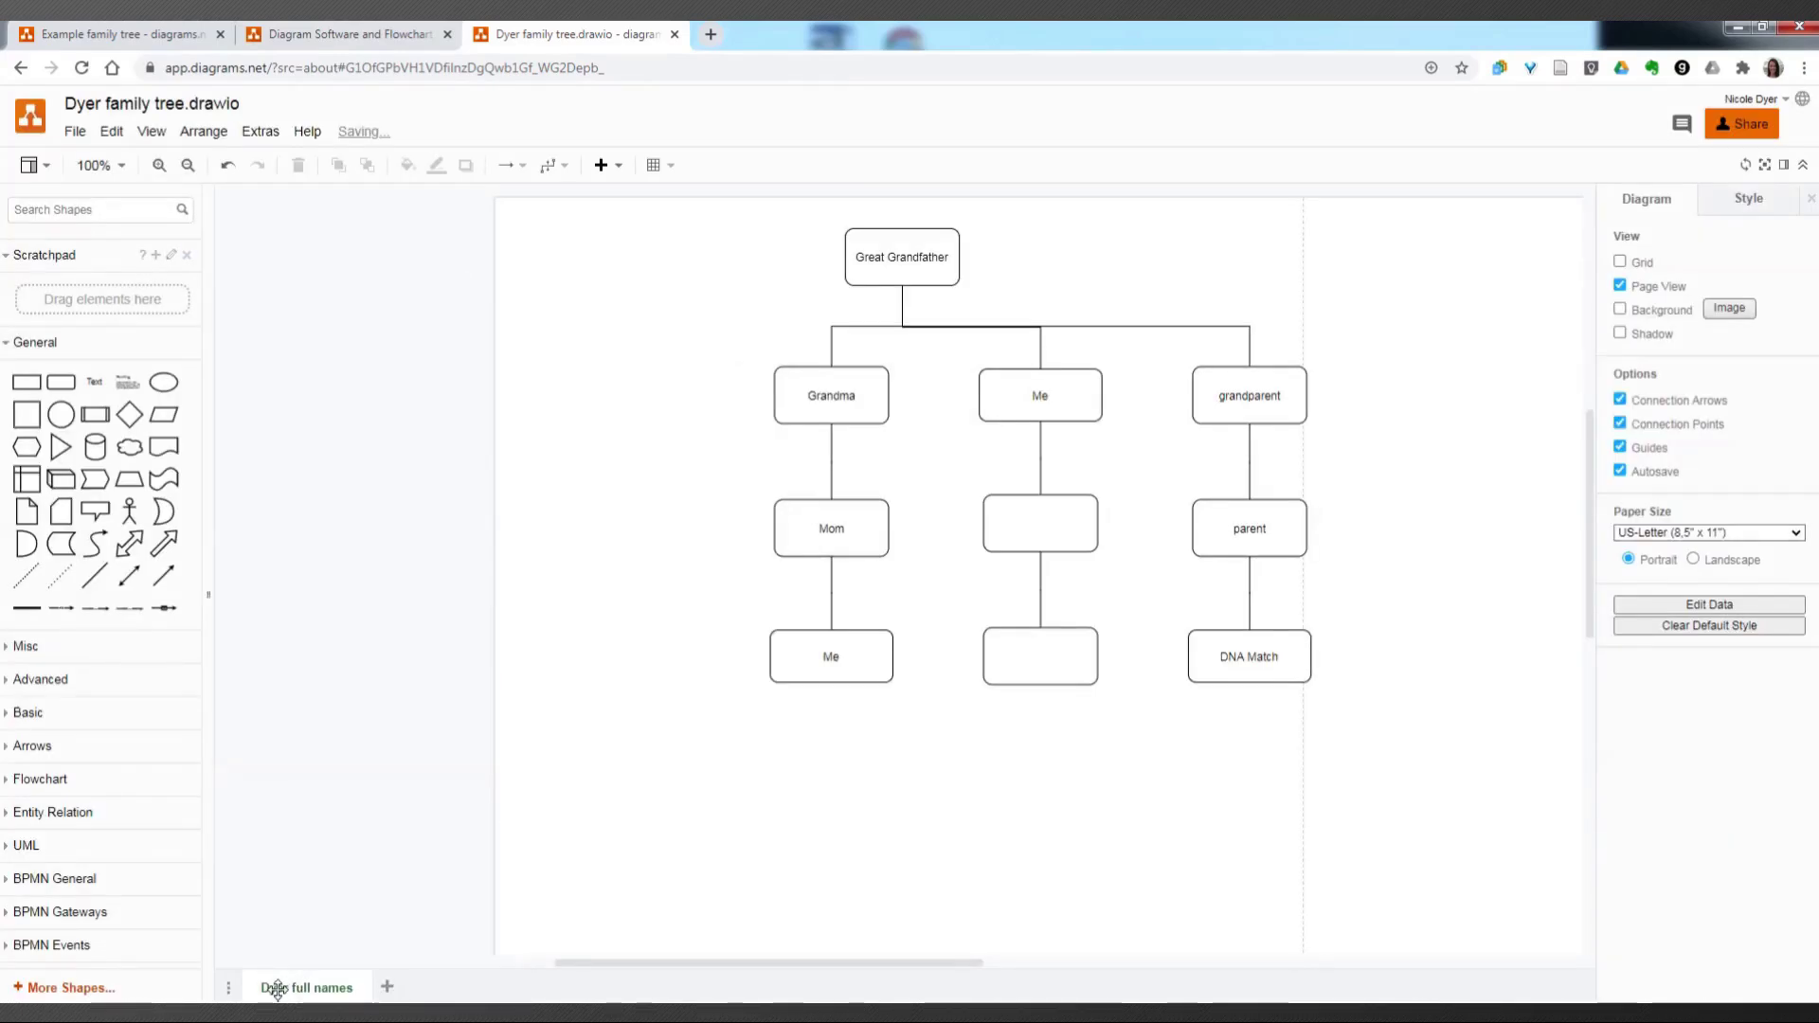
right_click(276, 988)
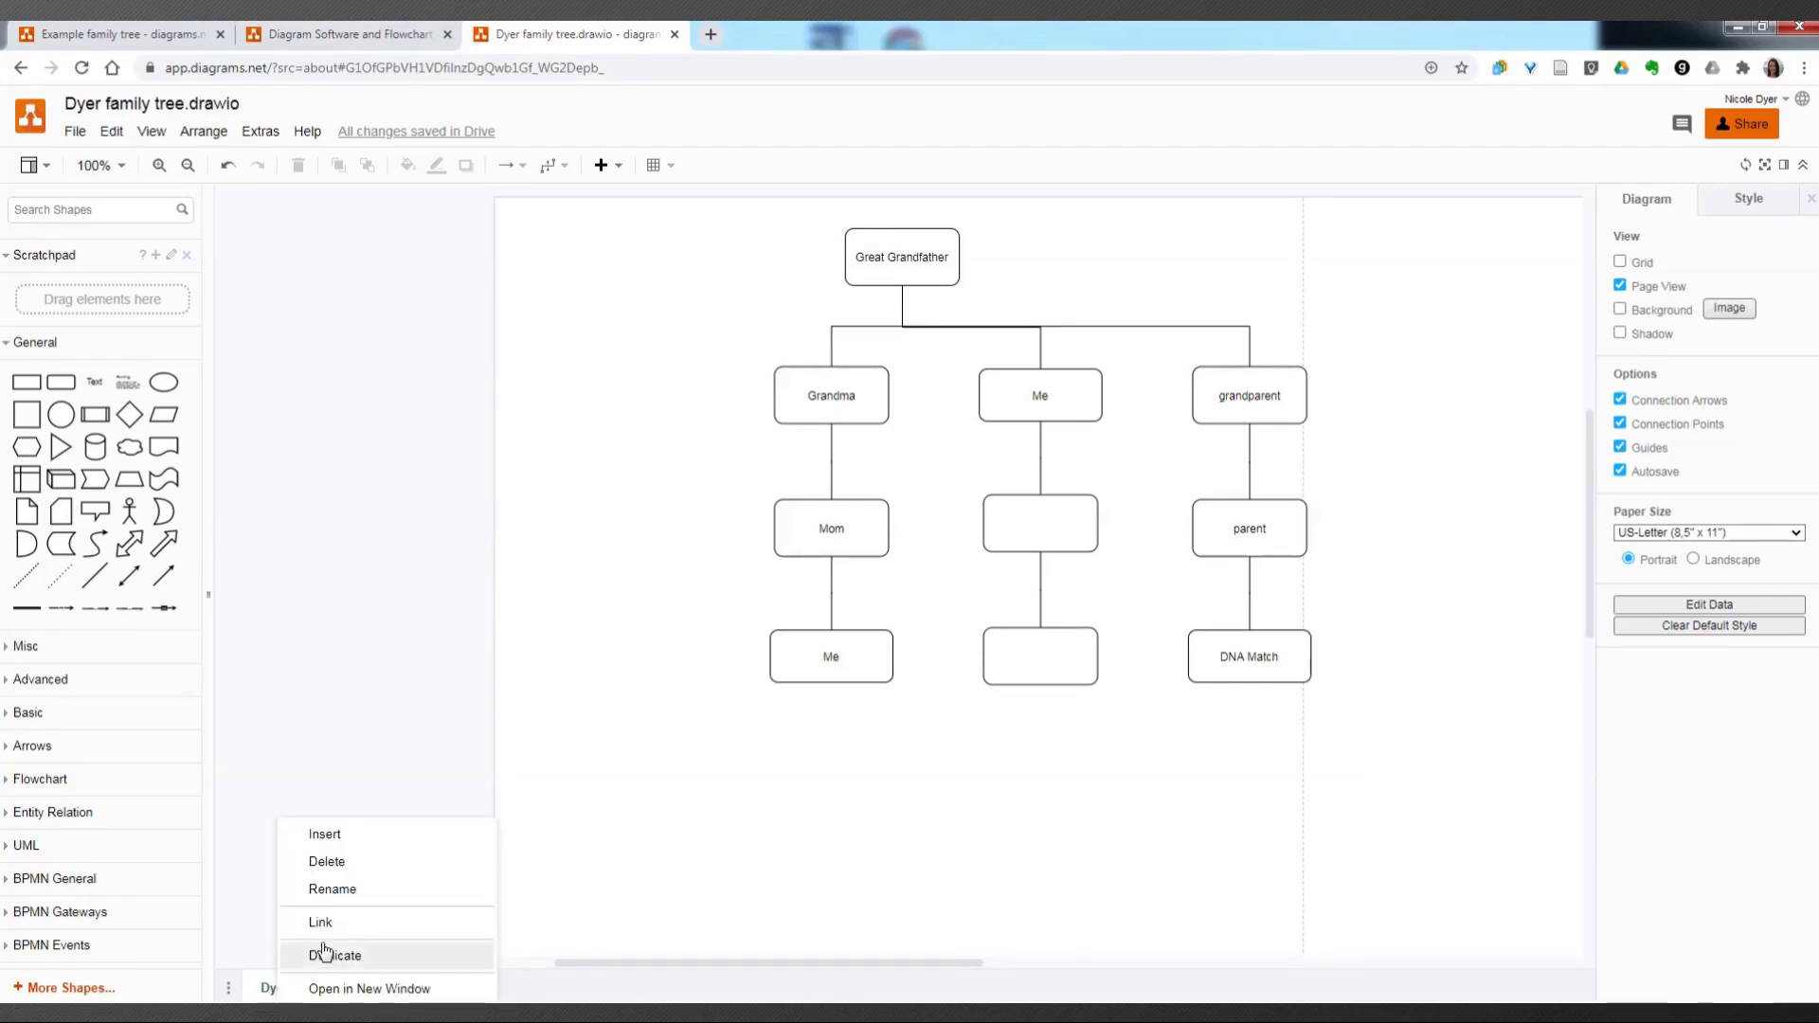
click(327, 953)
right_click(423, 987)
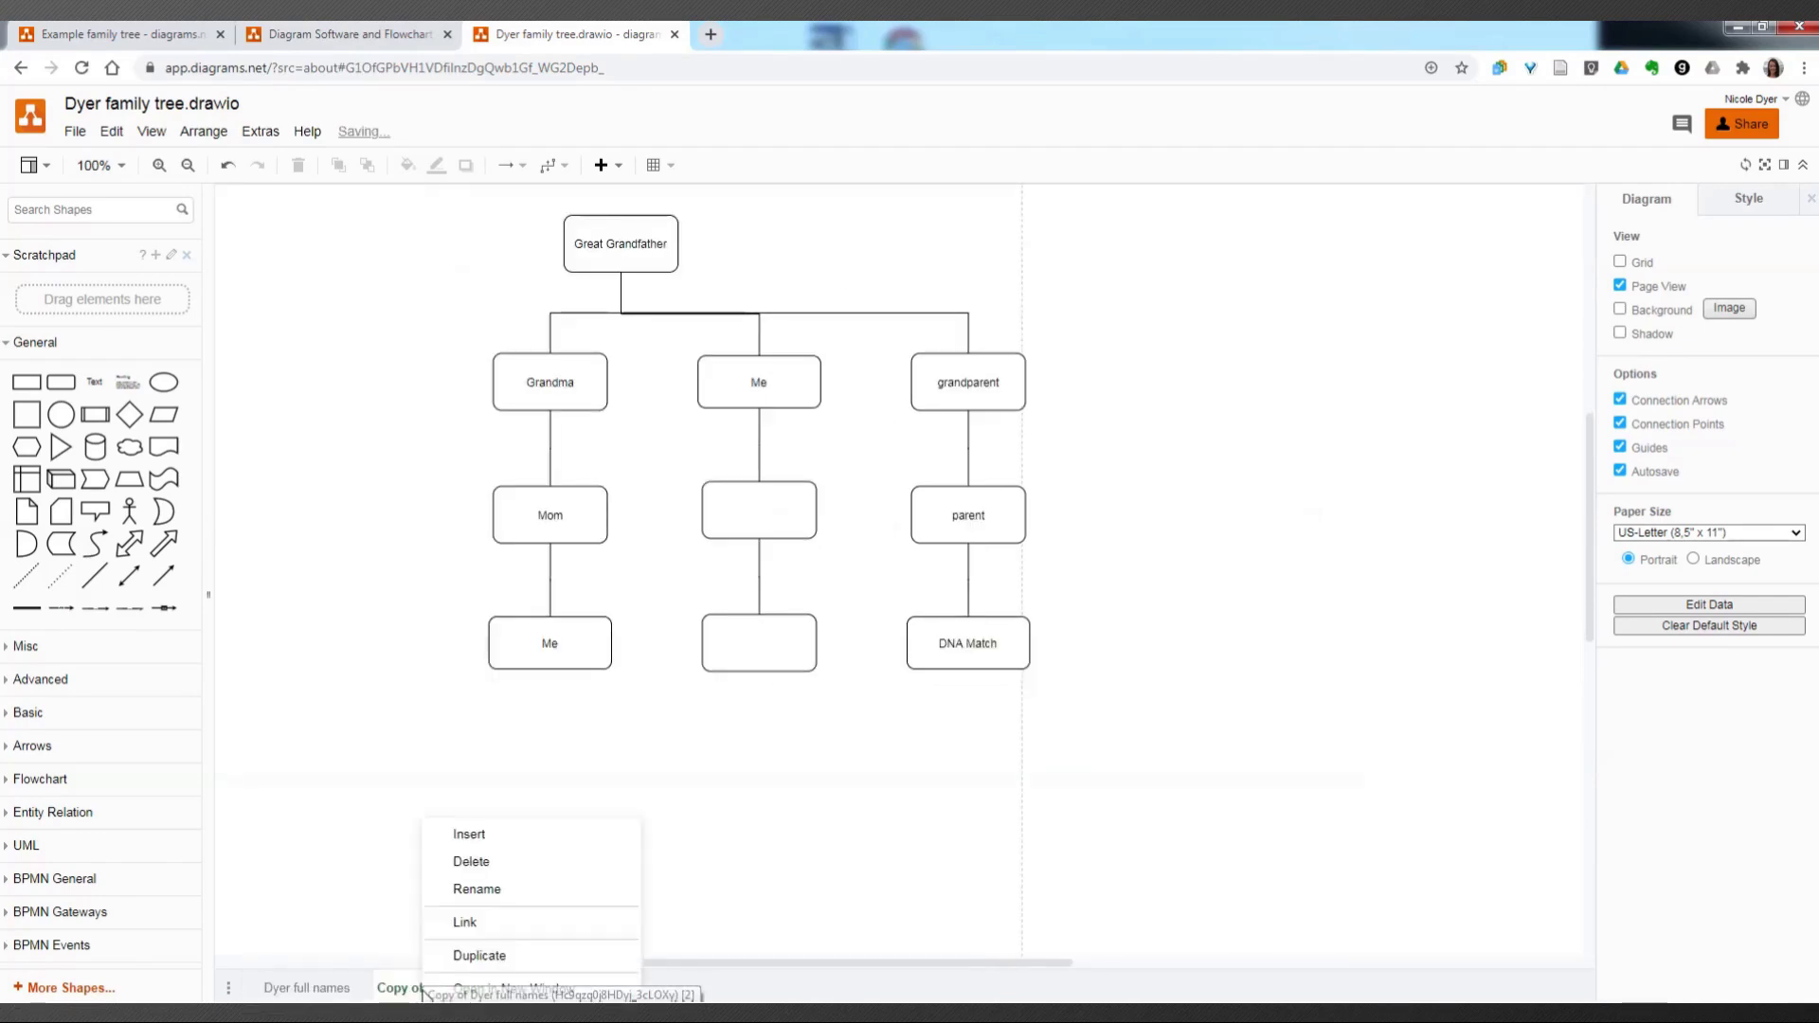
click(513, 888)
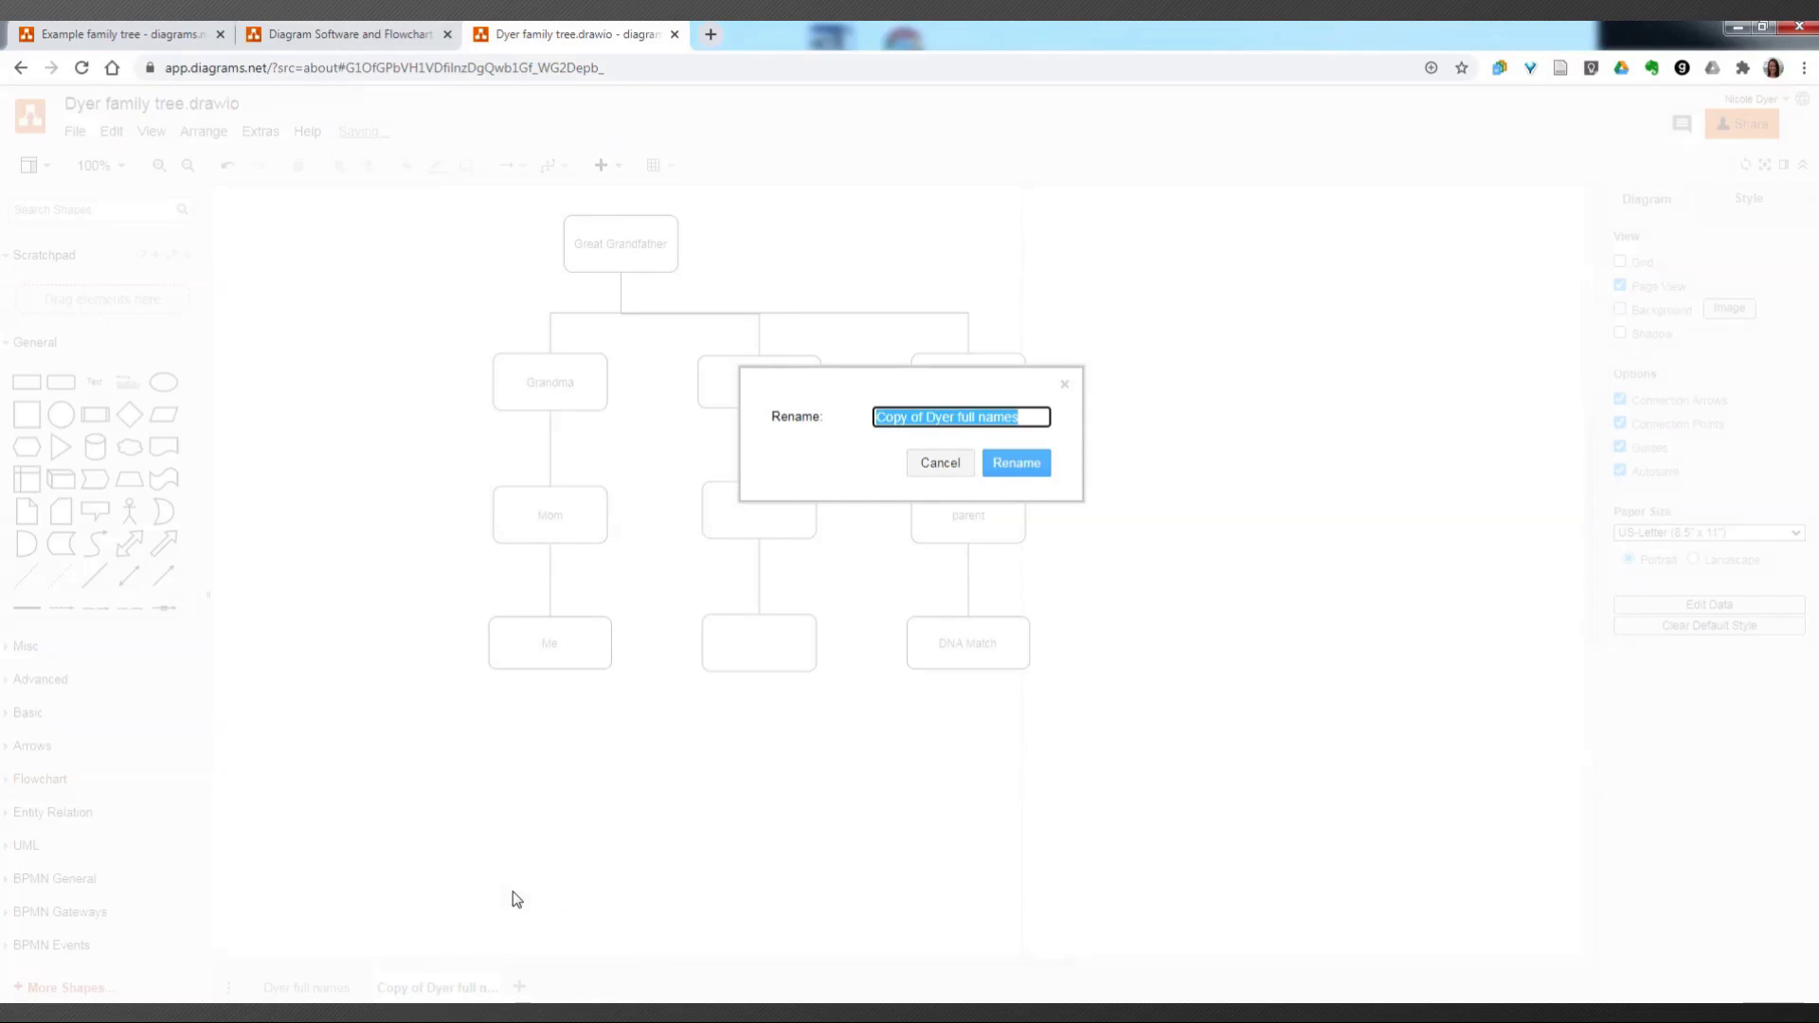
text(Privatized)
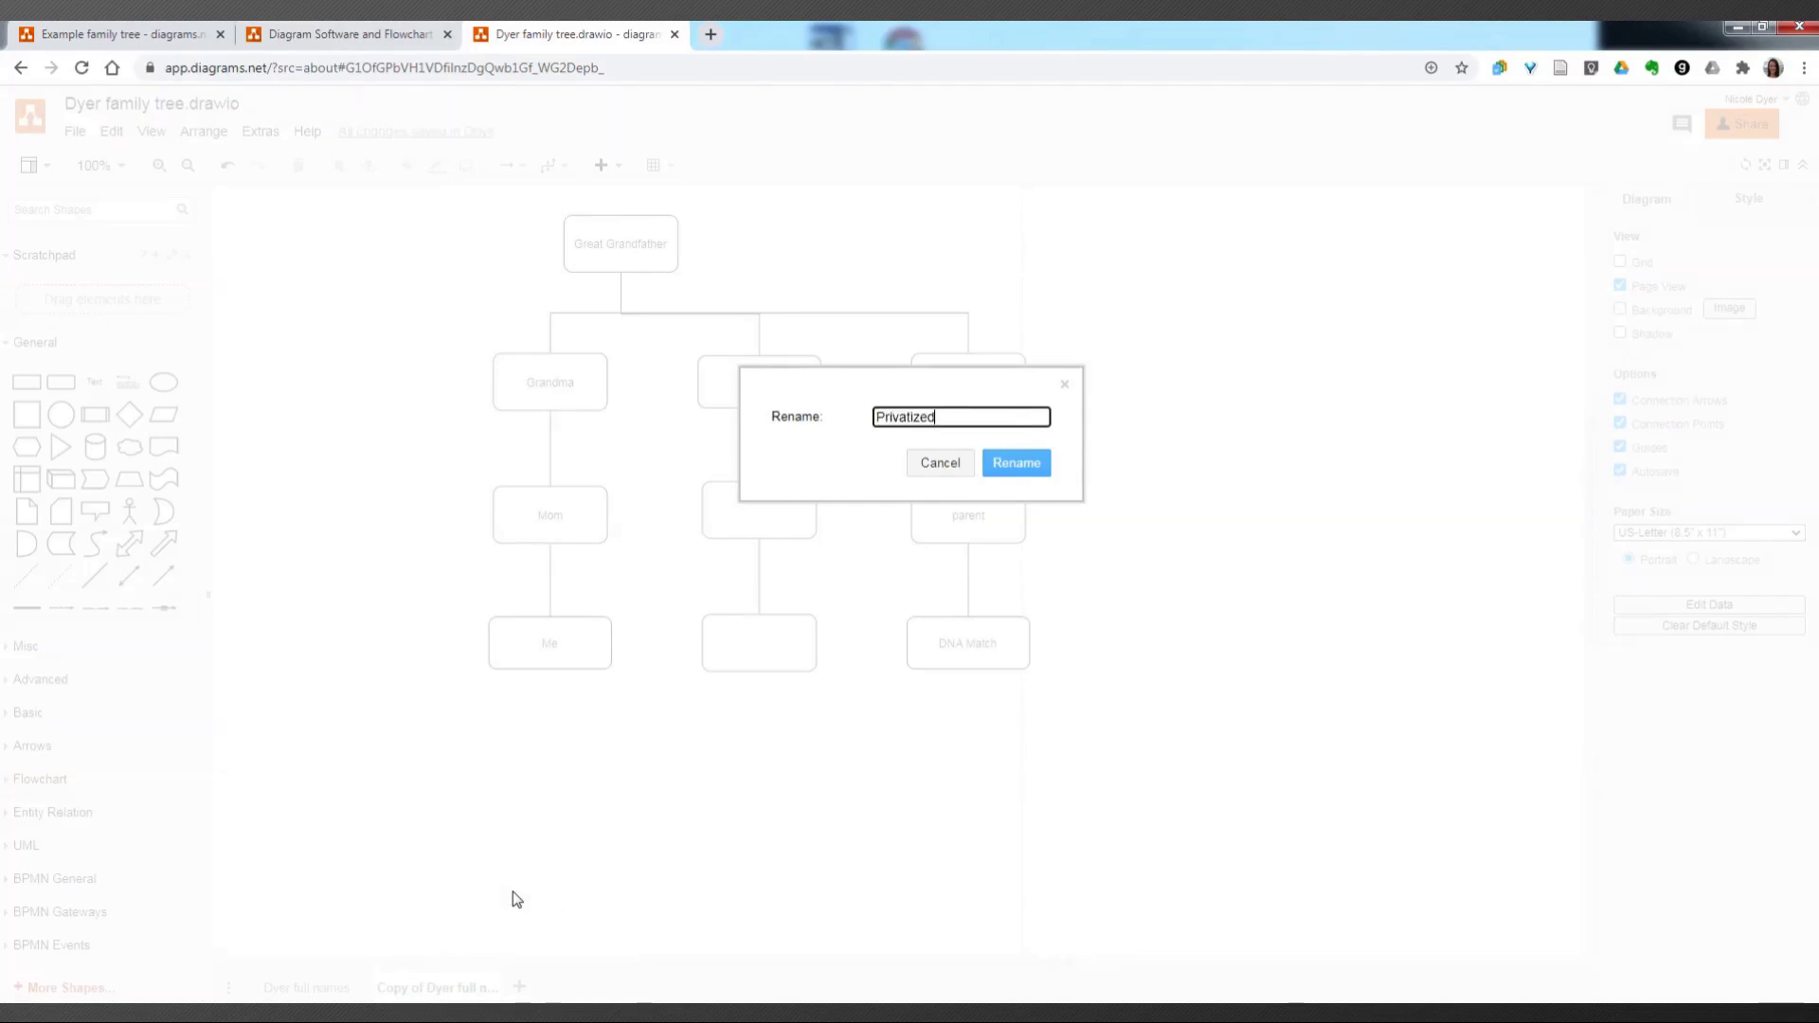
key(Return)
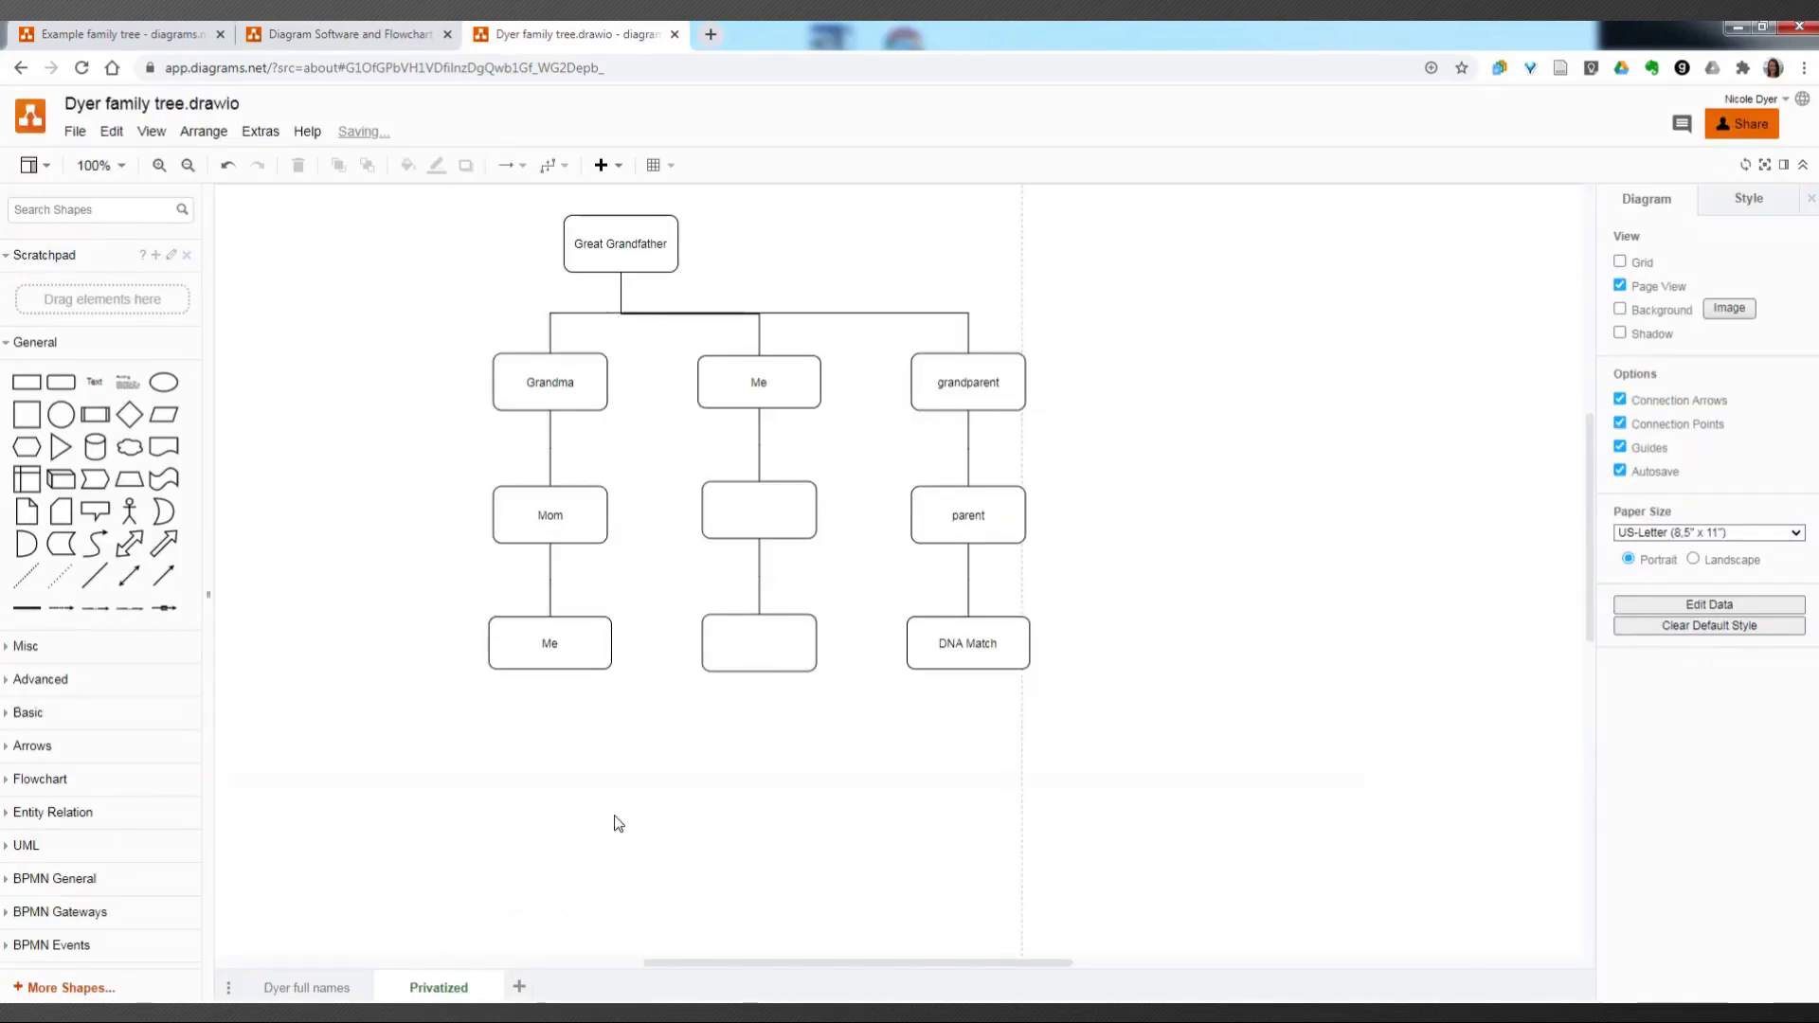
Step: Change the DNA Match box label on the Privatized page to 'Dyer 1'
double_click(979, 645)
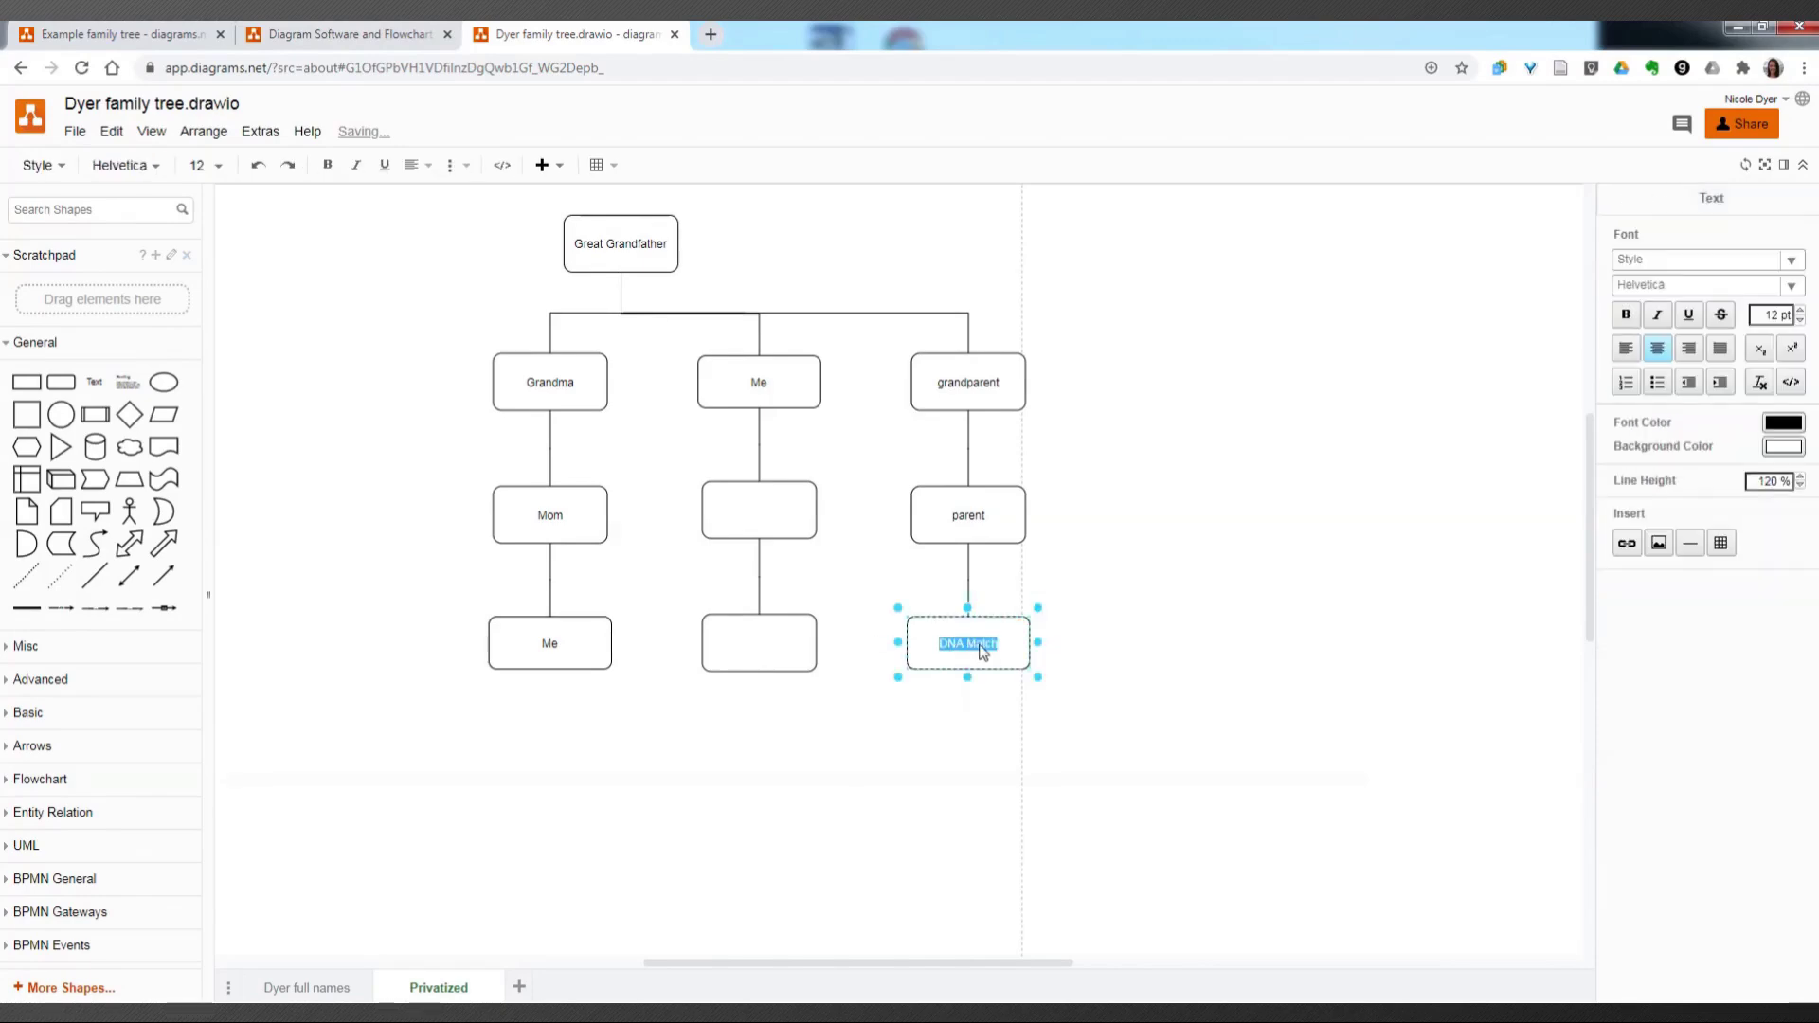
text(Dyer d)
click(1203, 644)
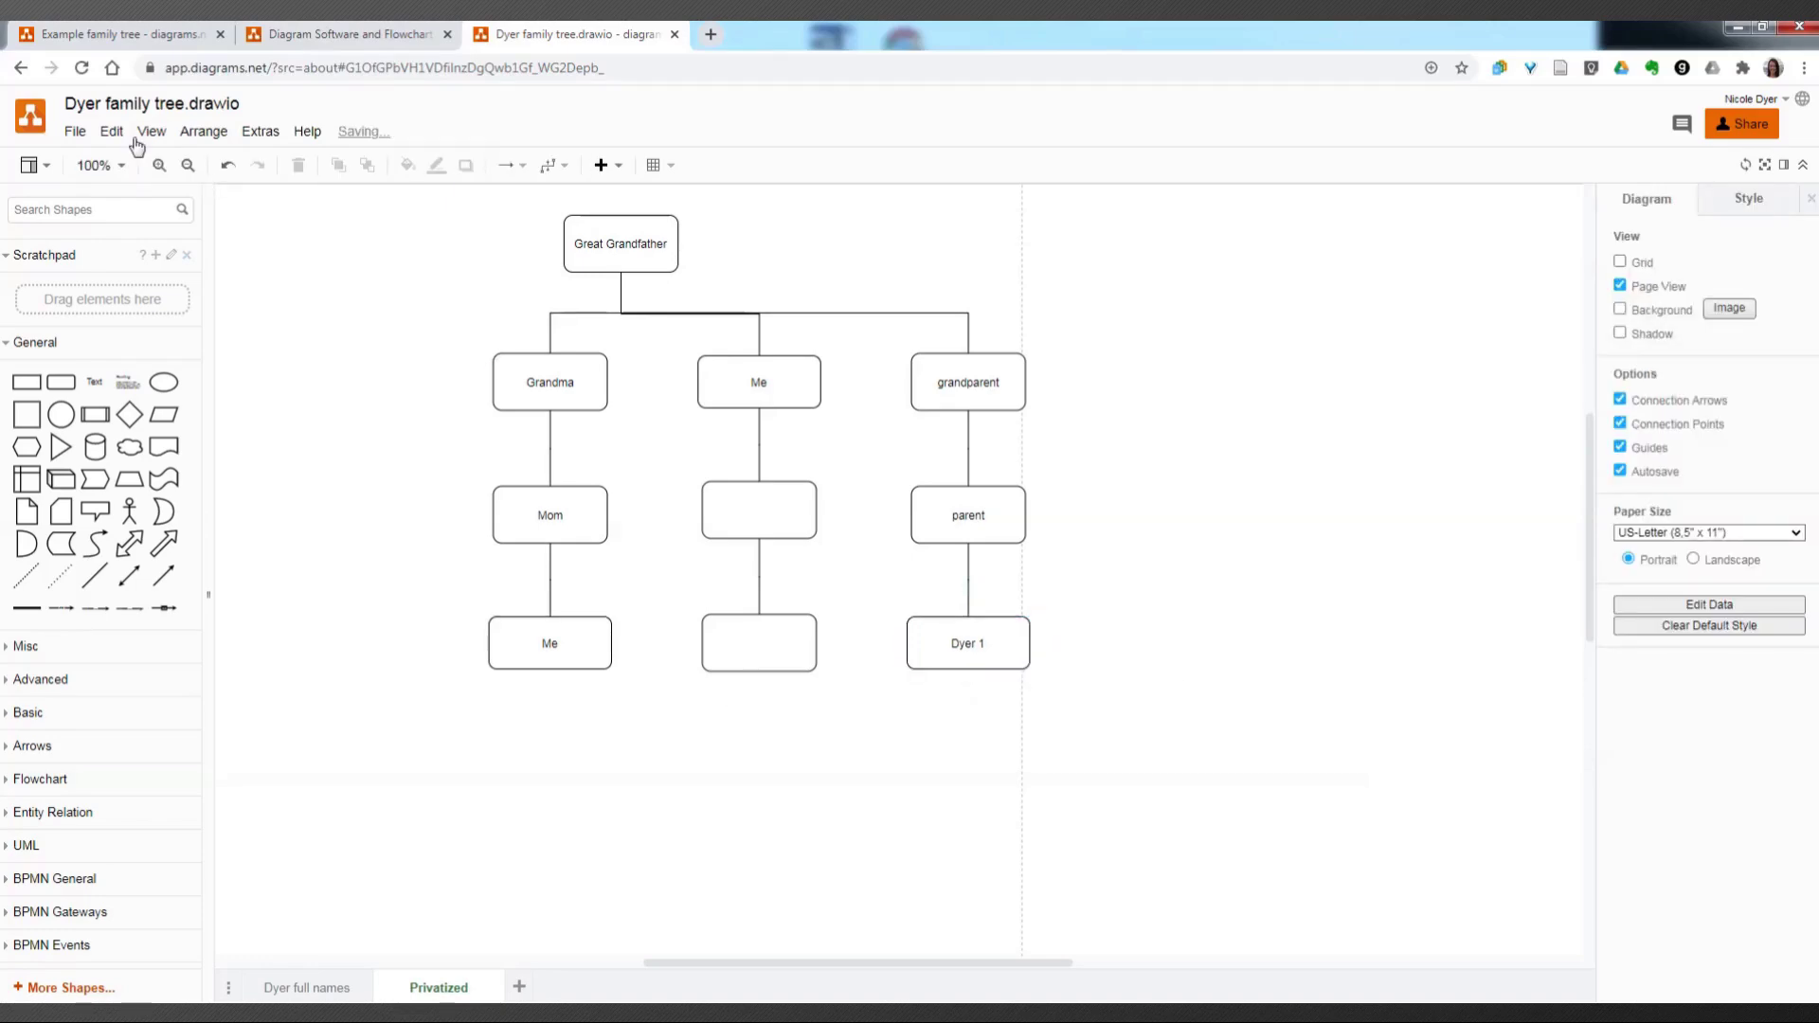
click(73, 133)
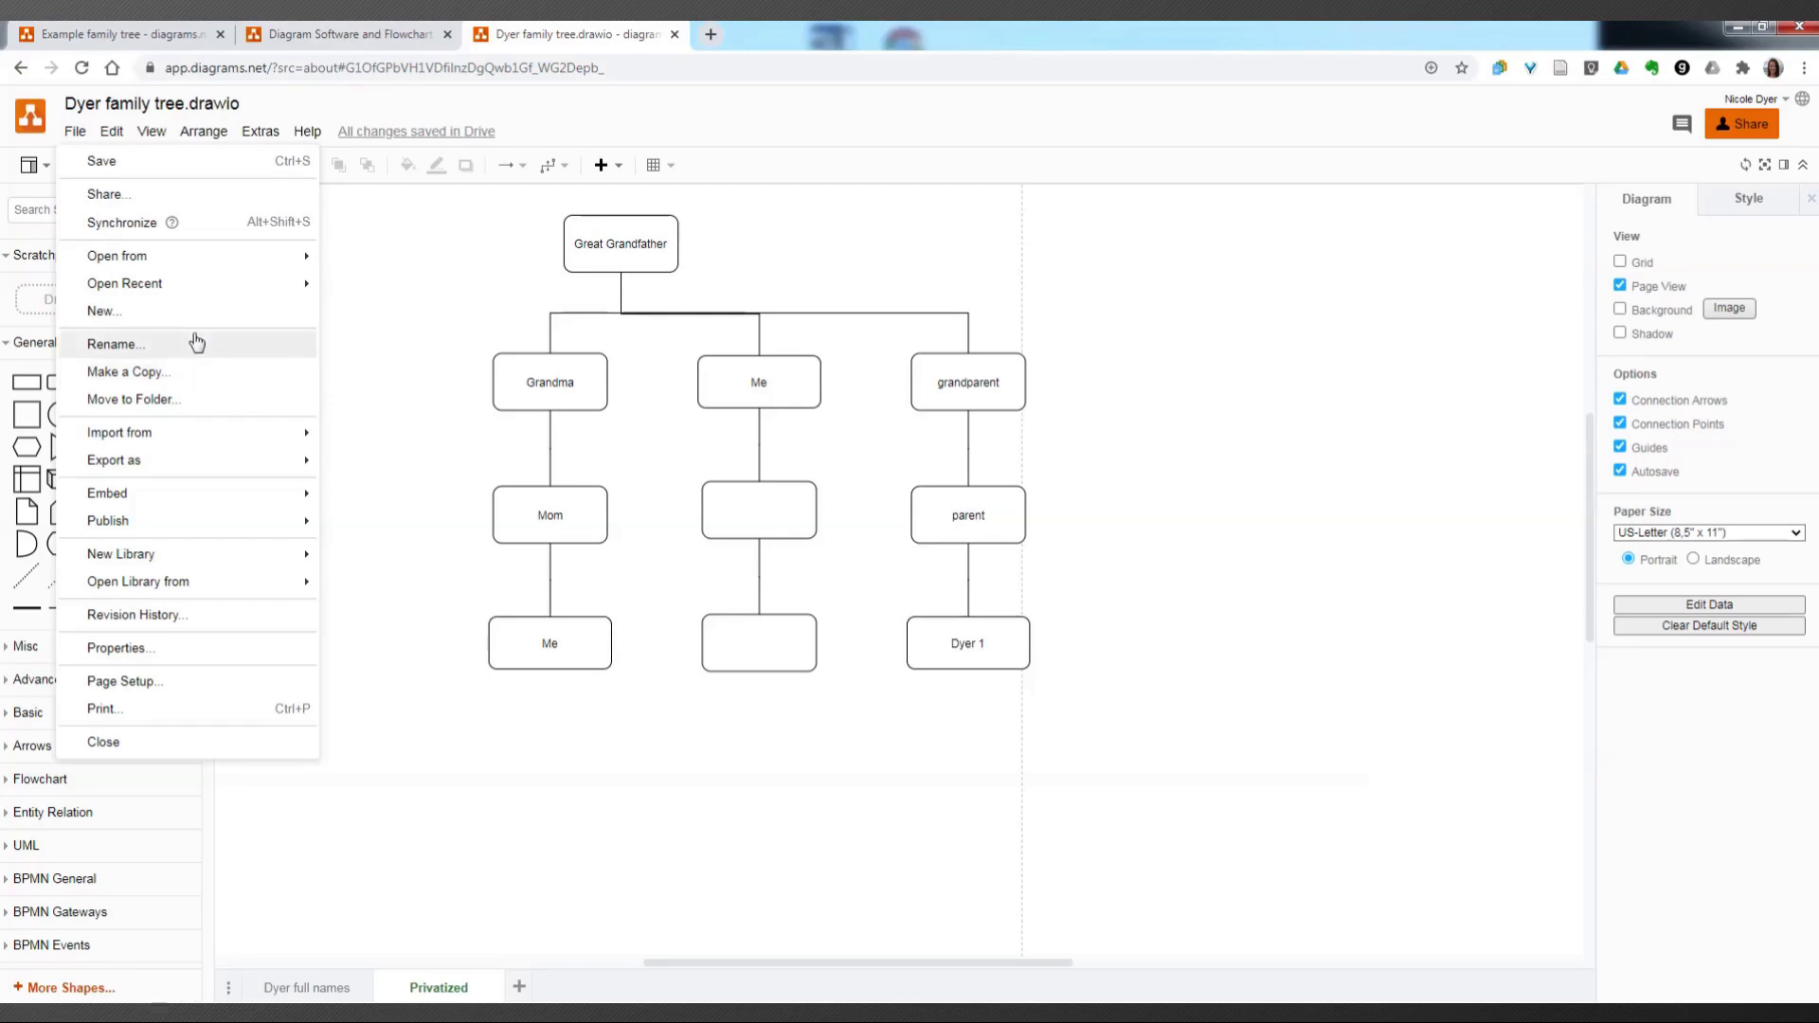
click(460, 734)
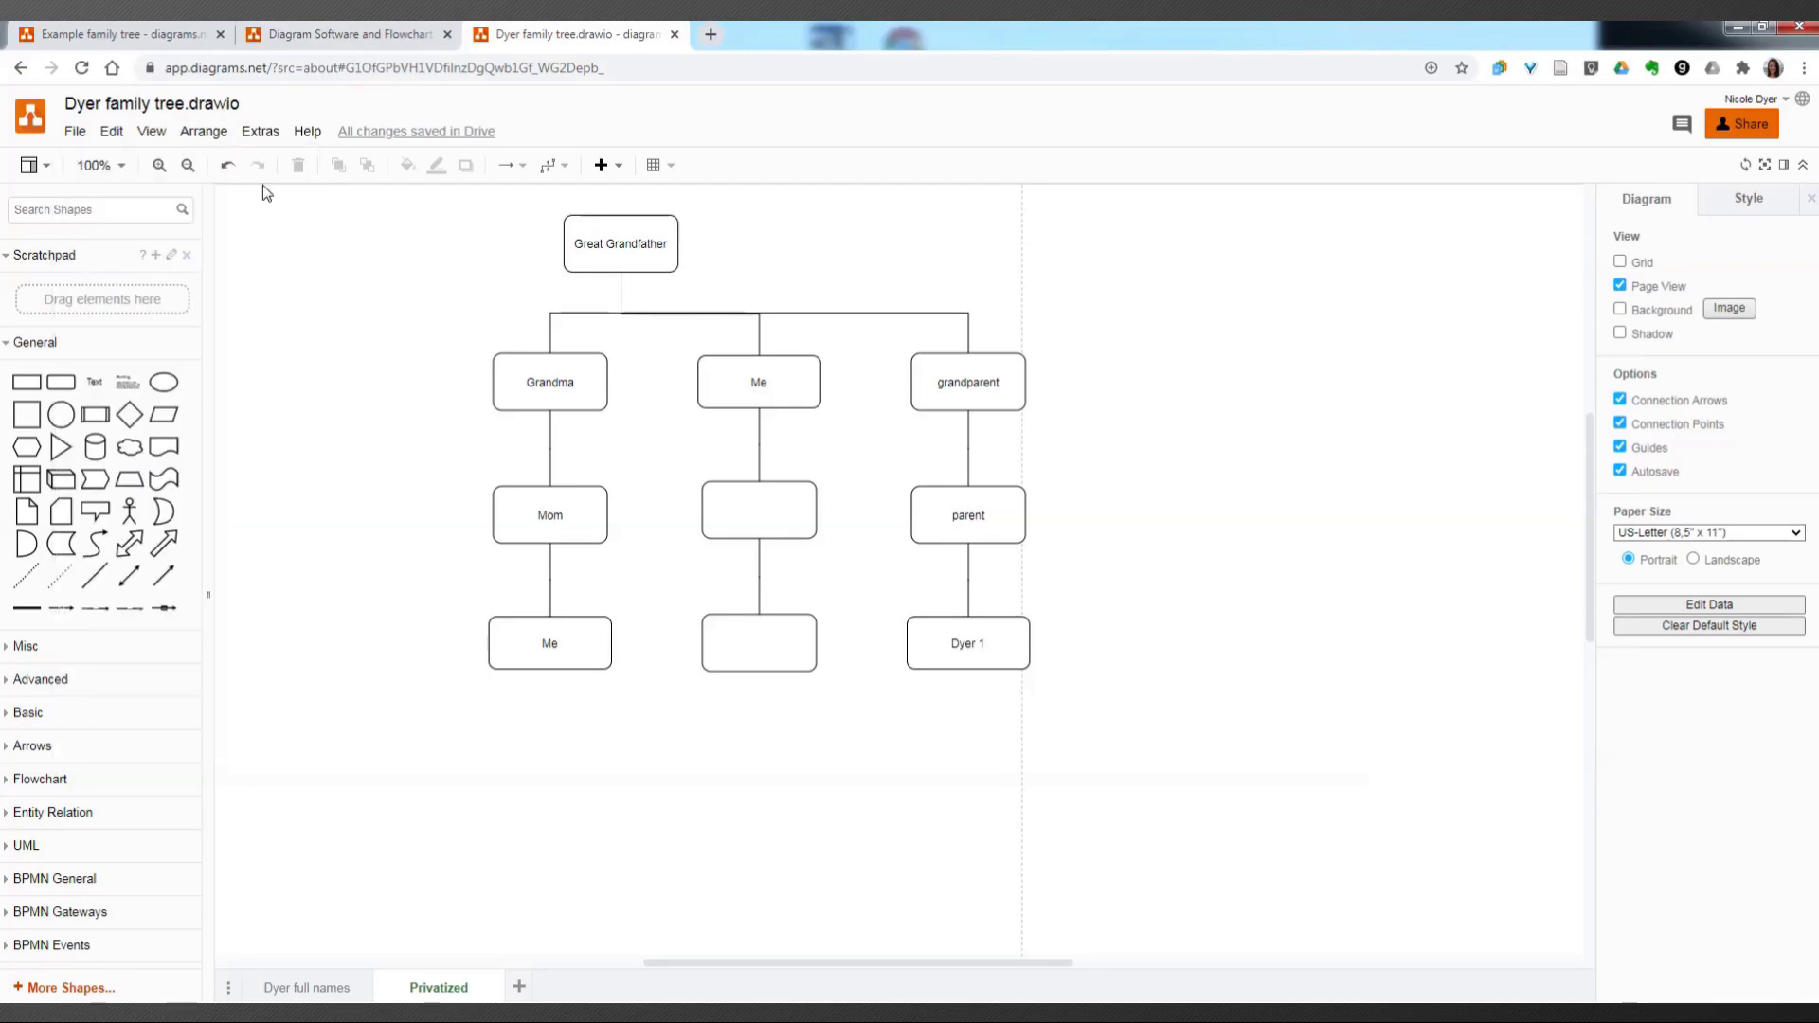
Step: View the Dyer full names page, then switch back to the Privatized page
click(315, 987)
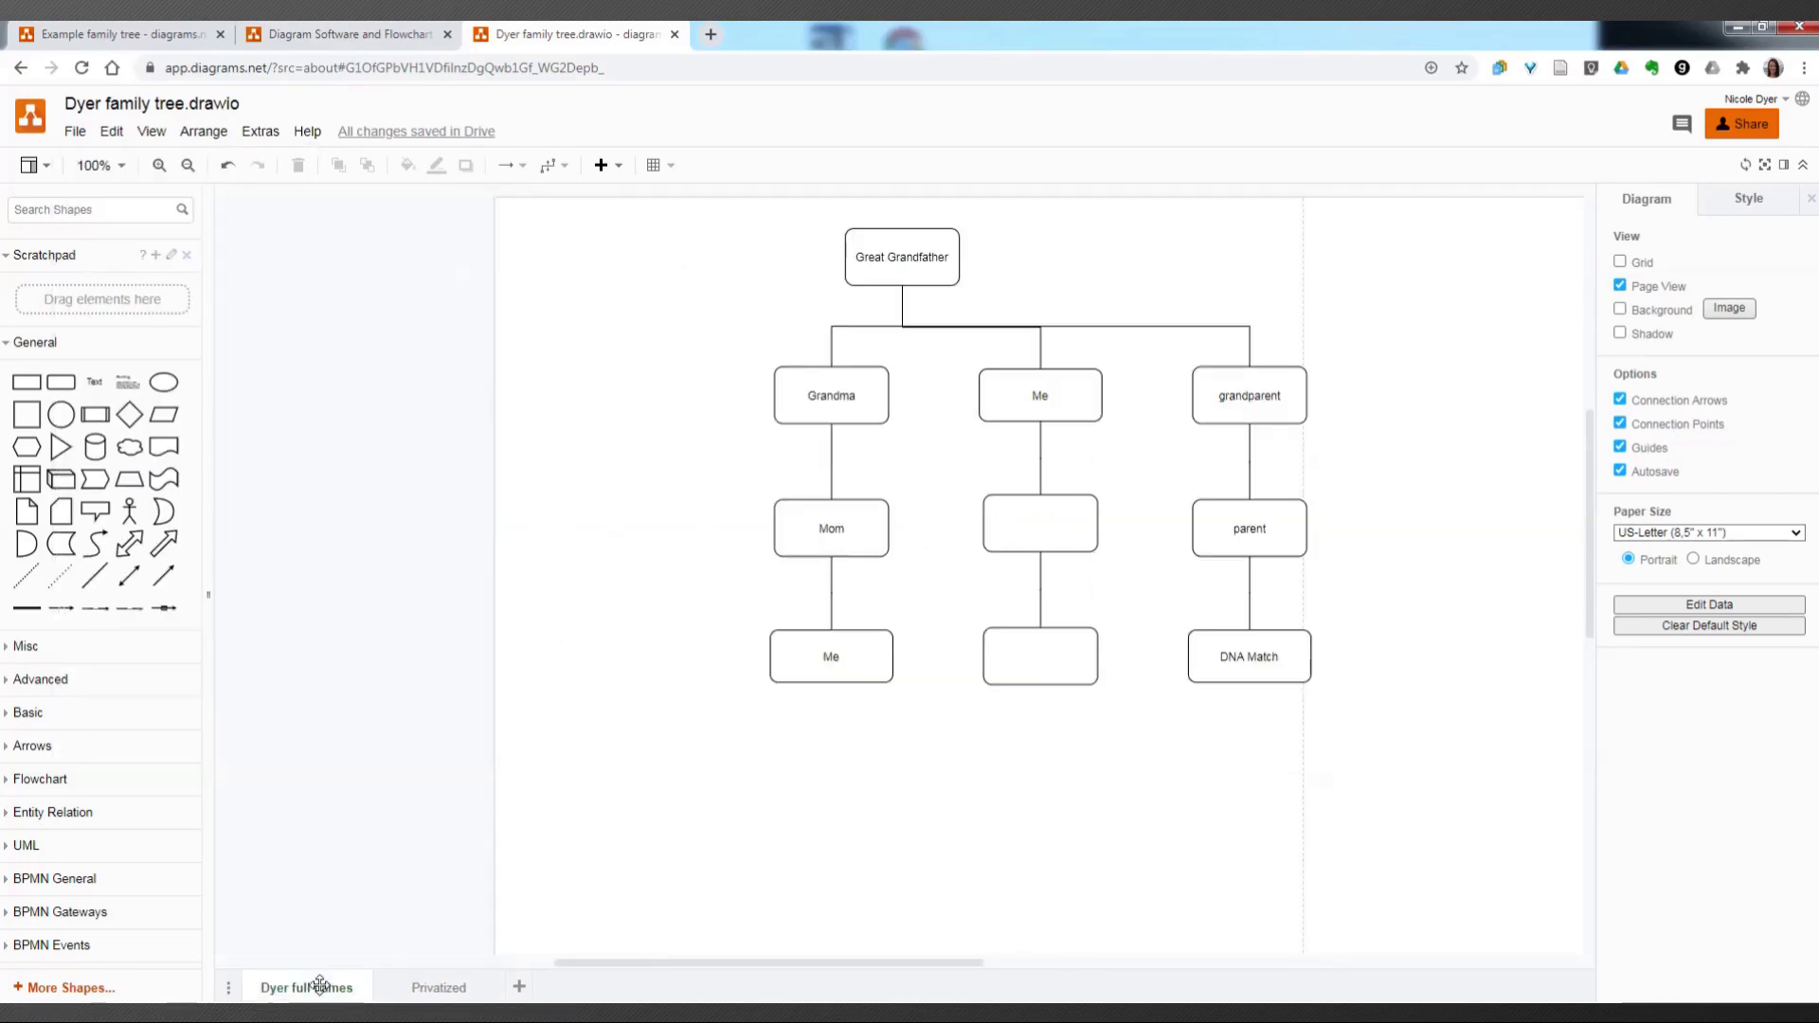
click(436, 987)
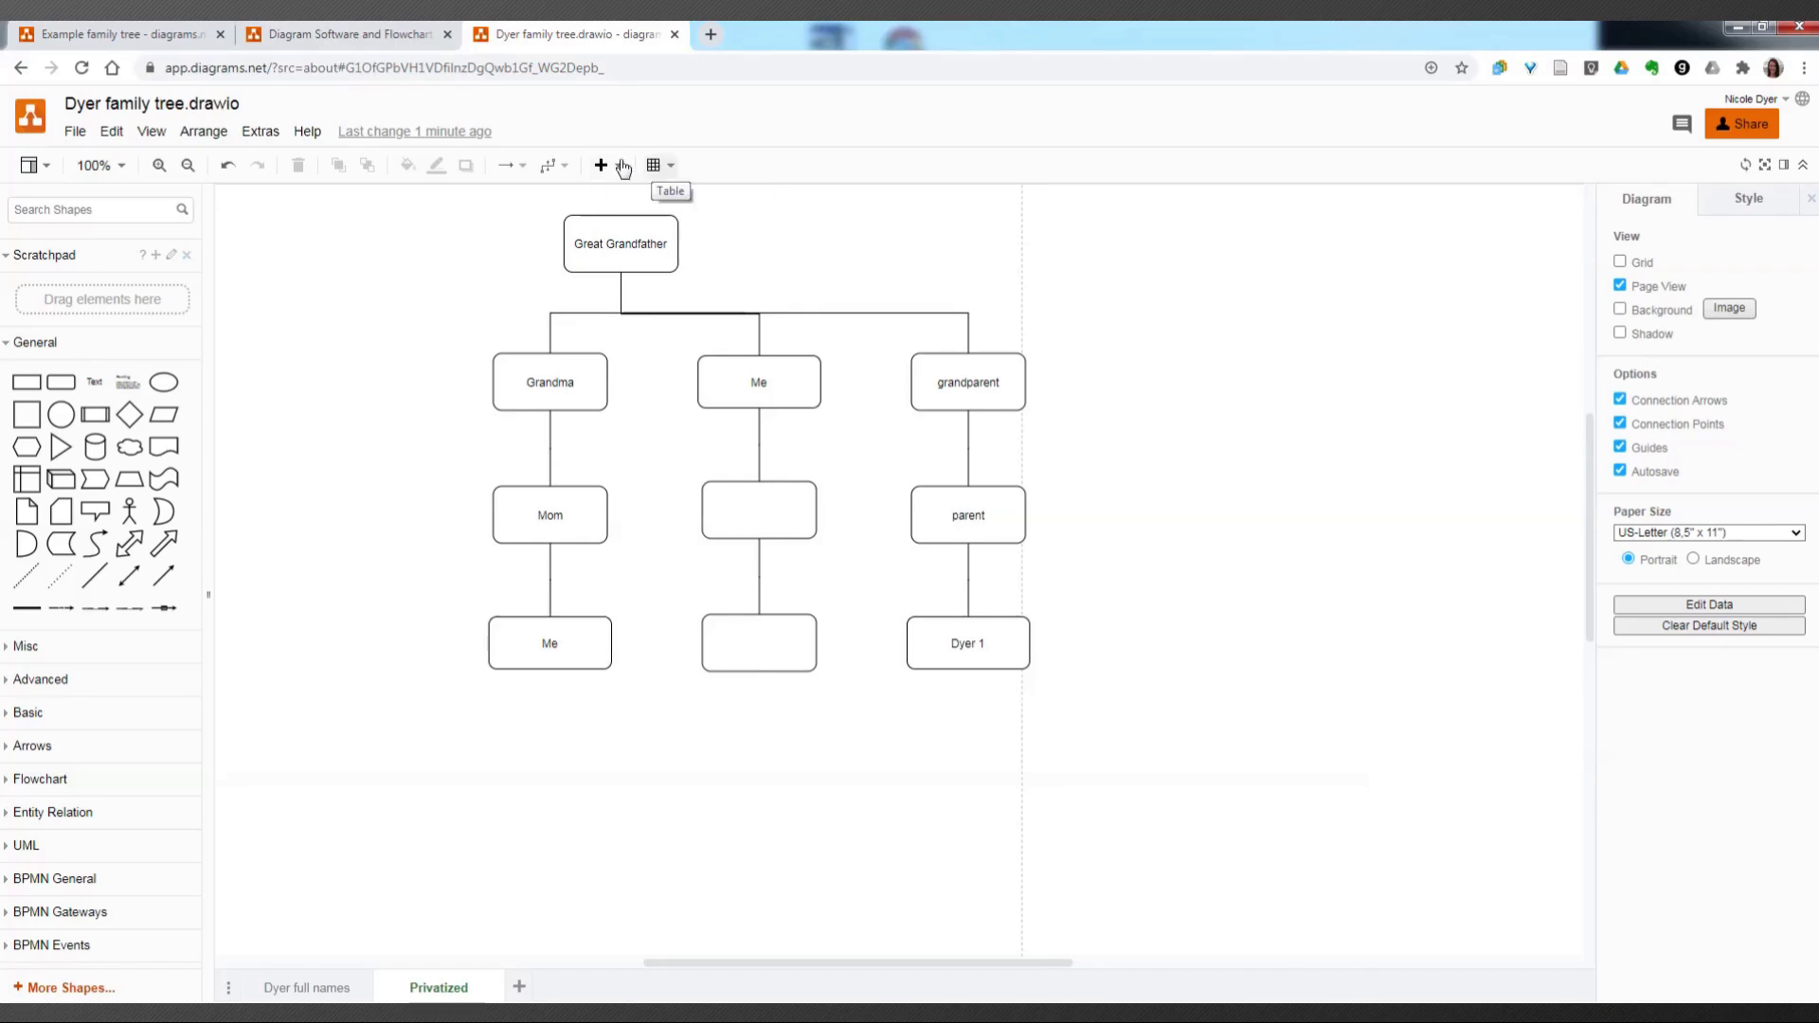
Step: Set connectors to plain lines and add a 'Spouse' box right of Great Grandfather
click(527, 173)
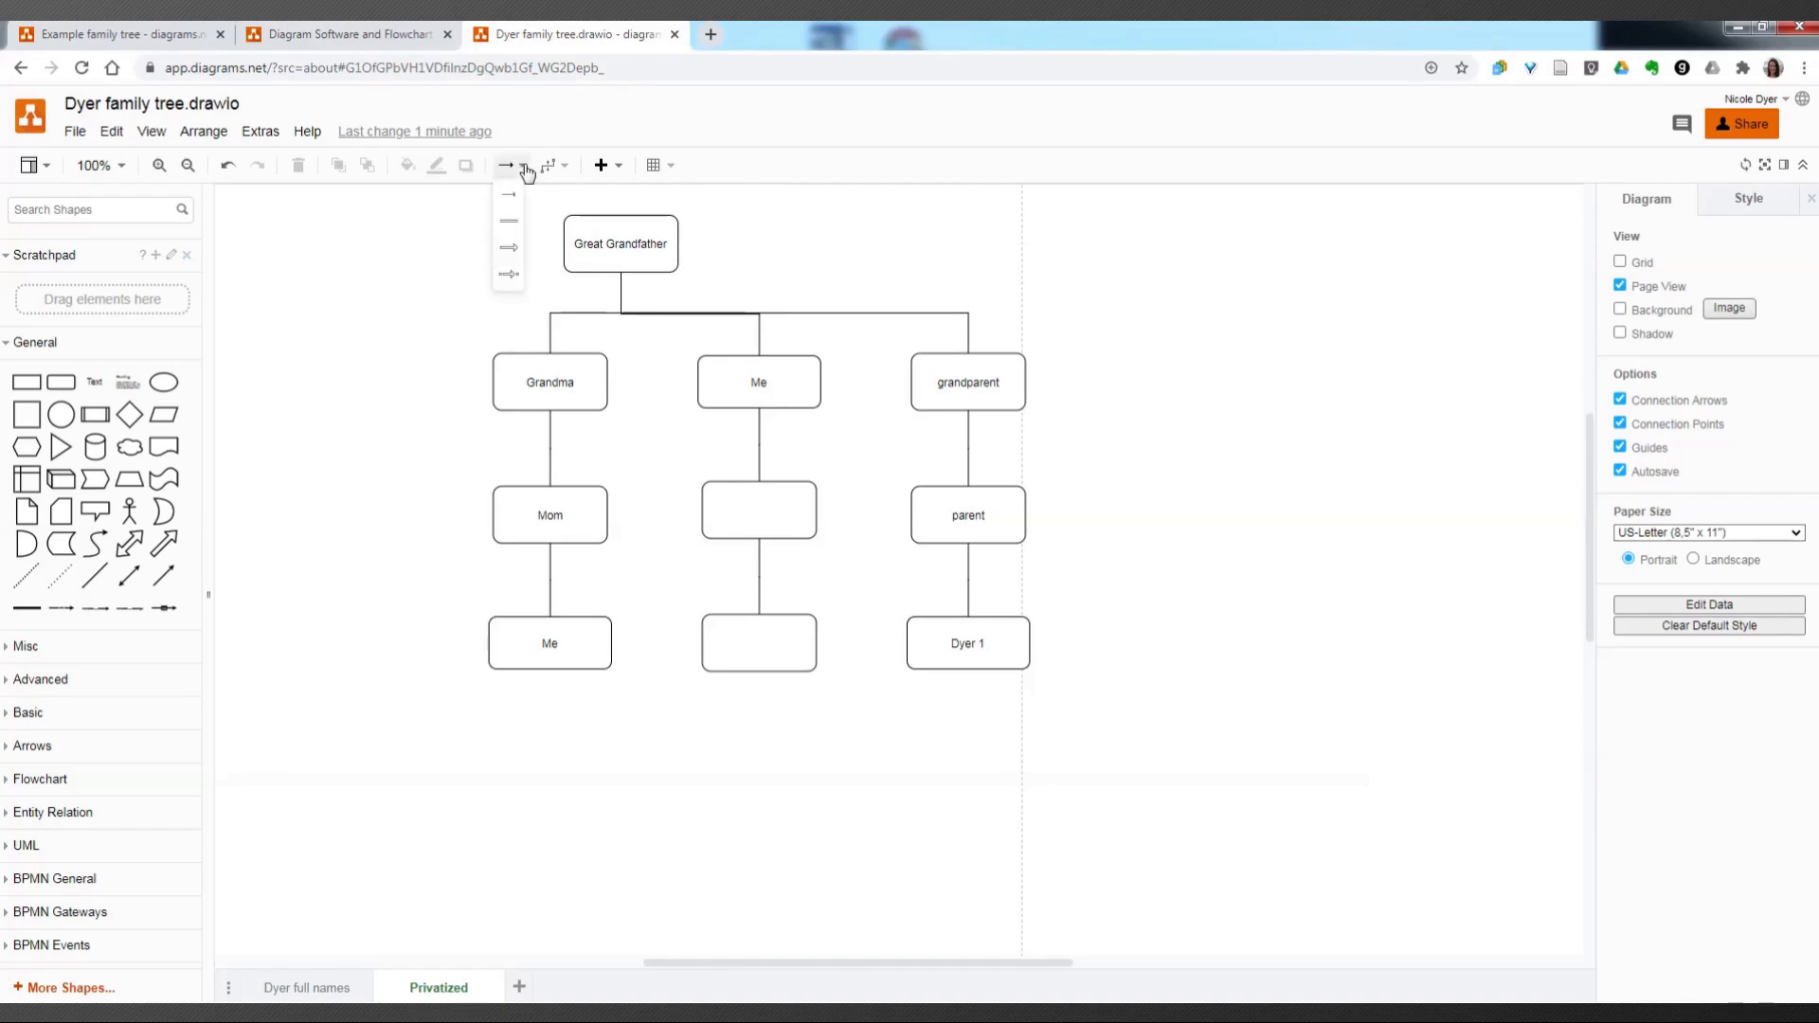
click(515, 224)
click(652, 246)
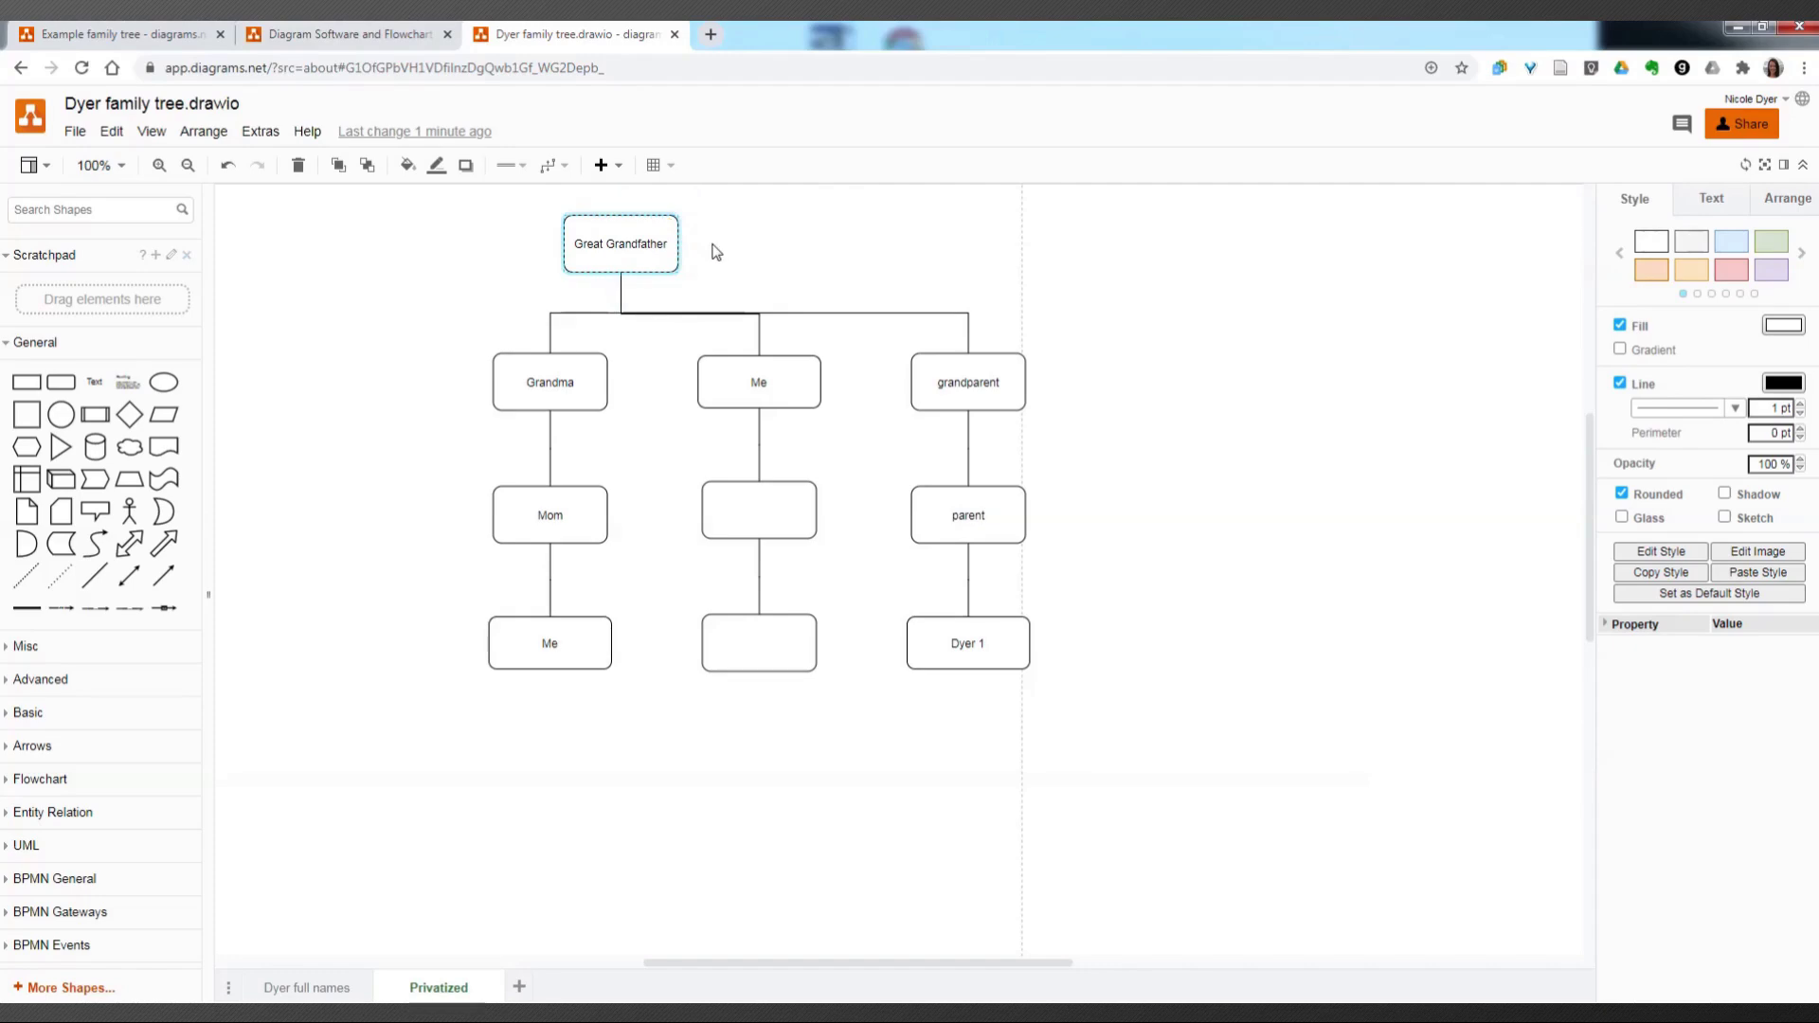
mouse_move(706, 252)
click(766, 206)
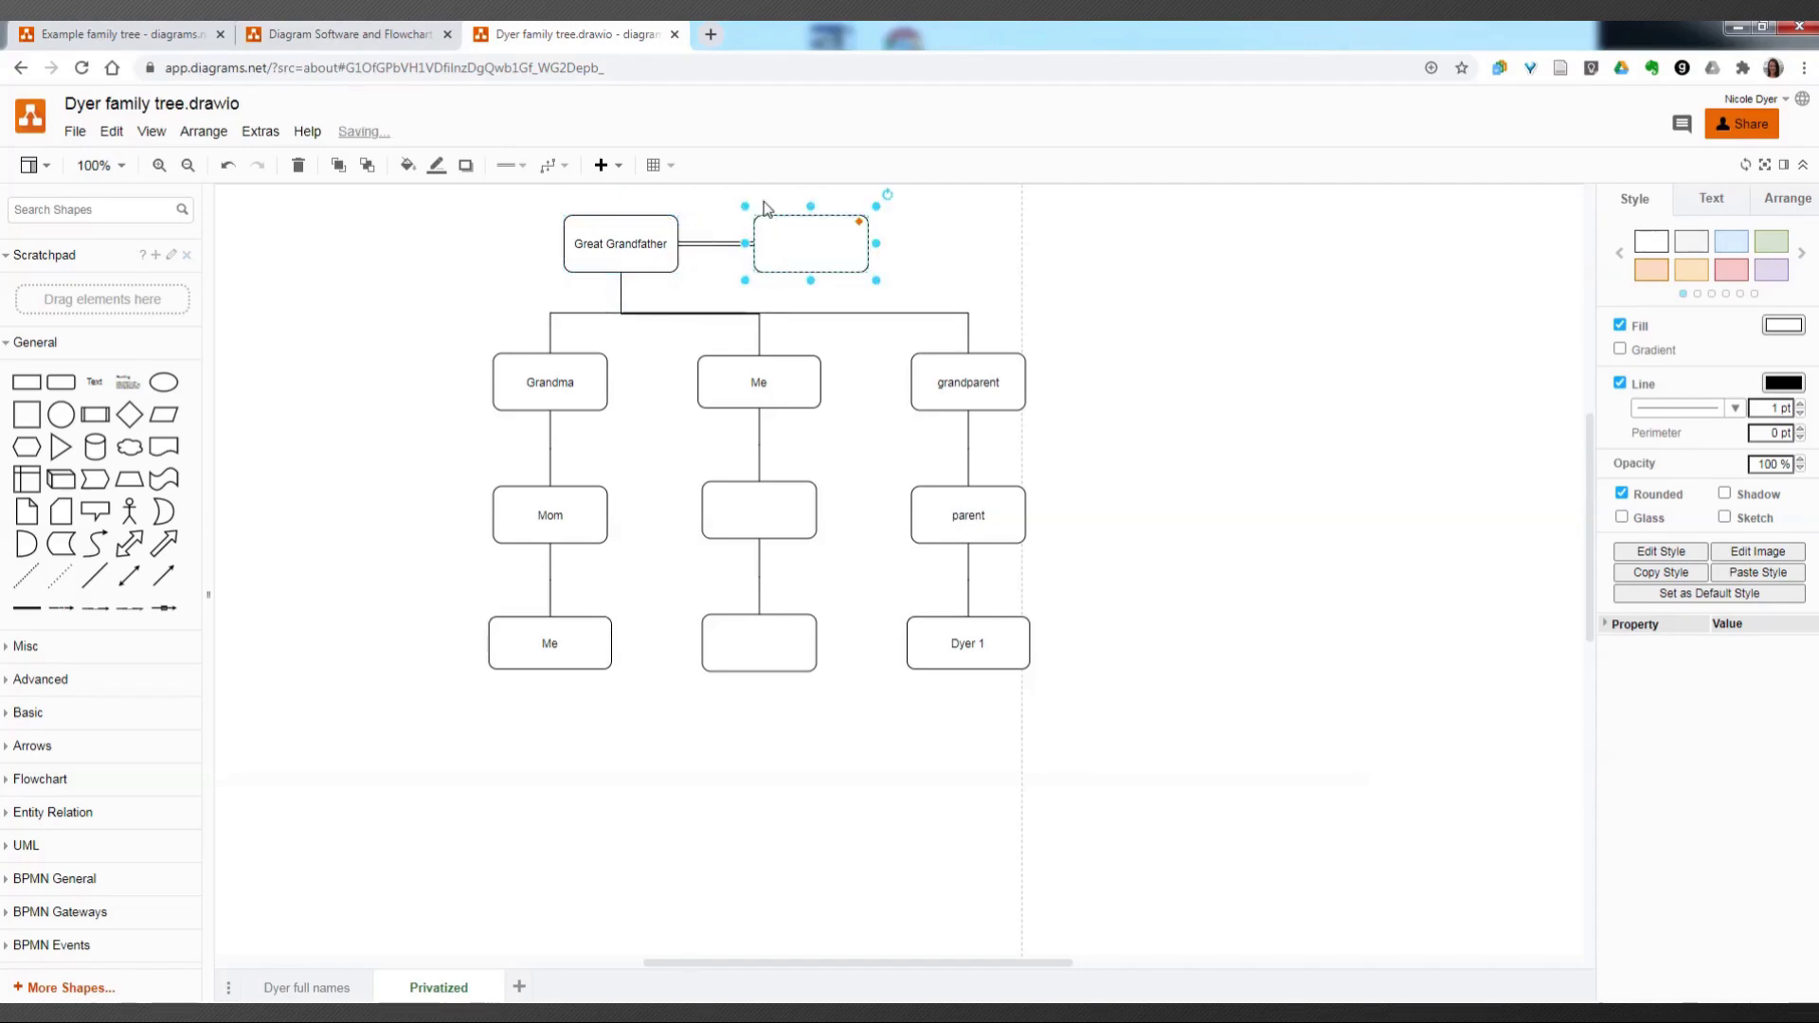
click(1011, 275)
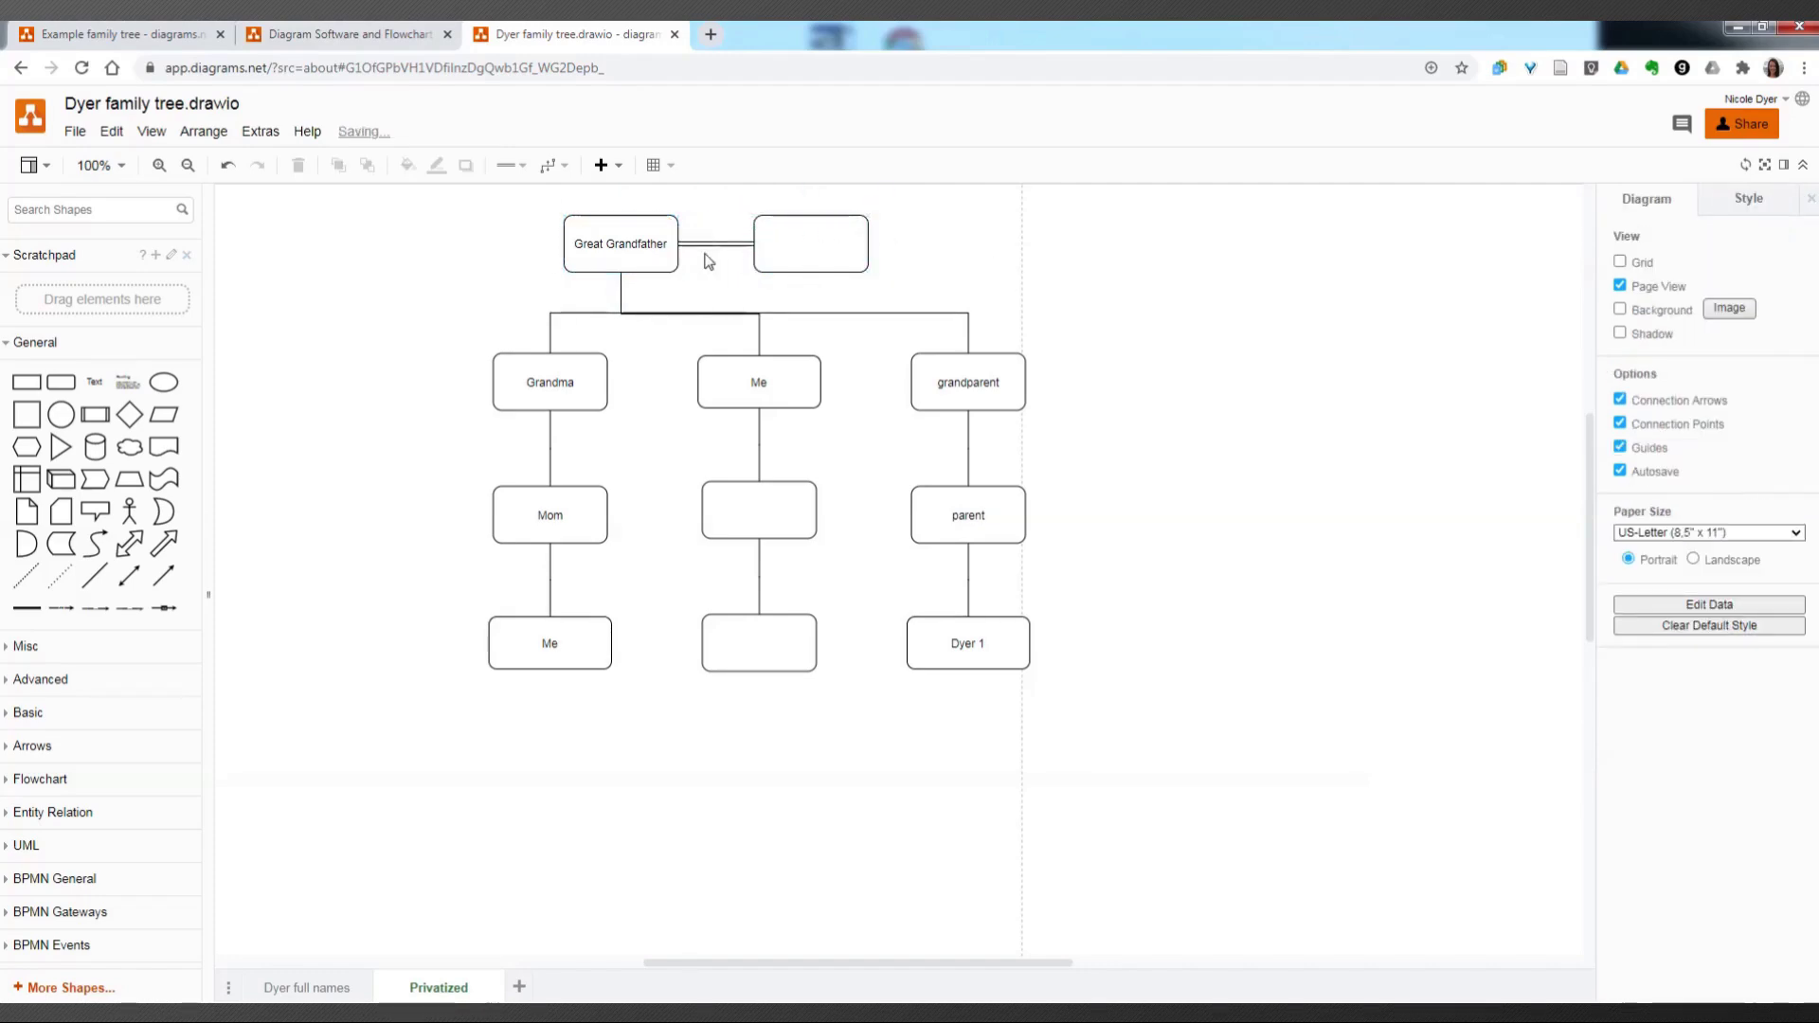
drag(824, 237, 776, 240)
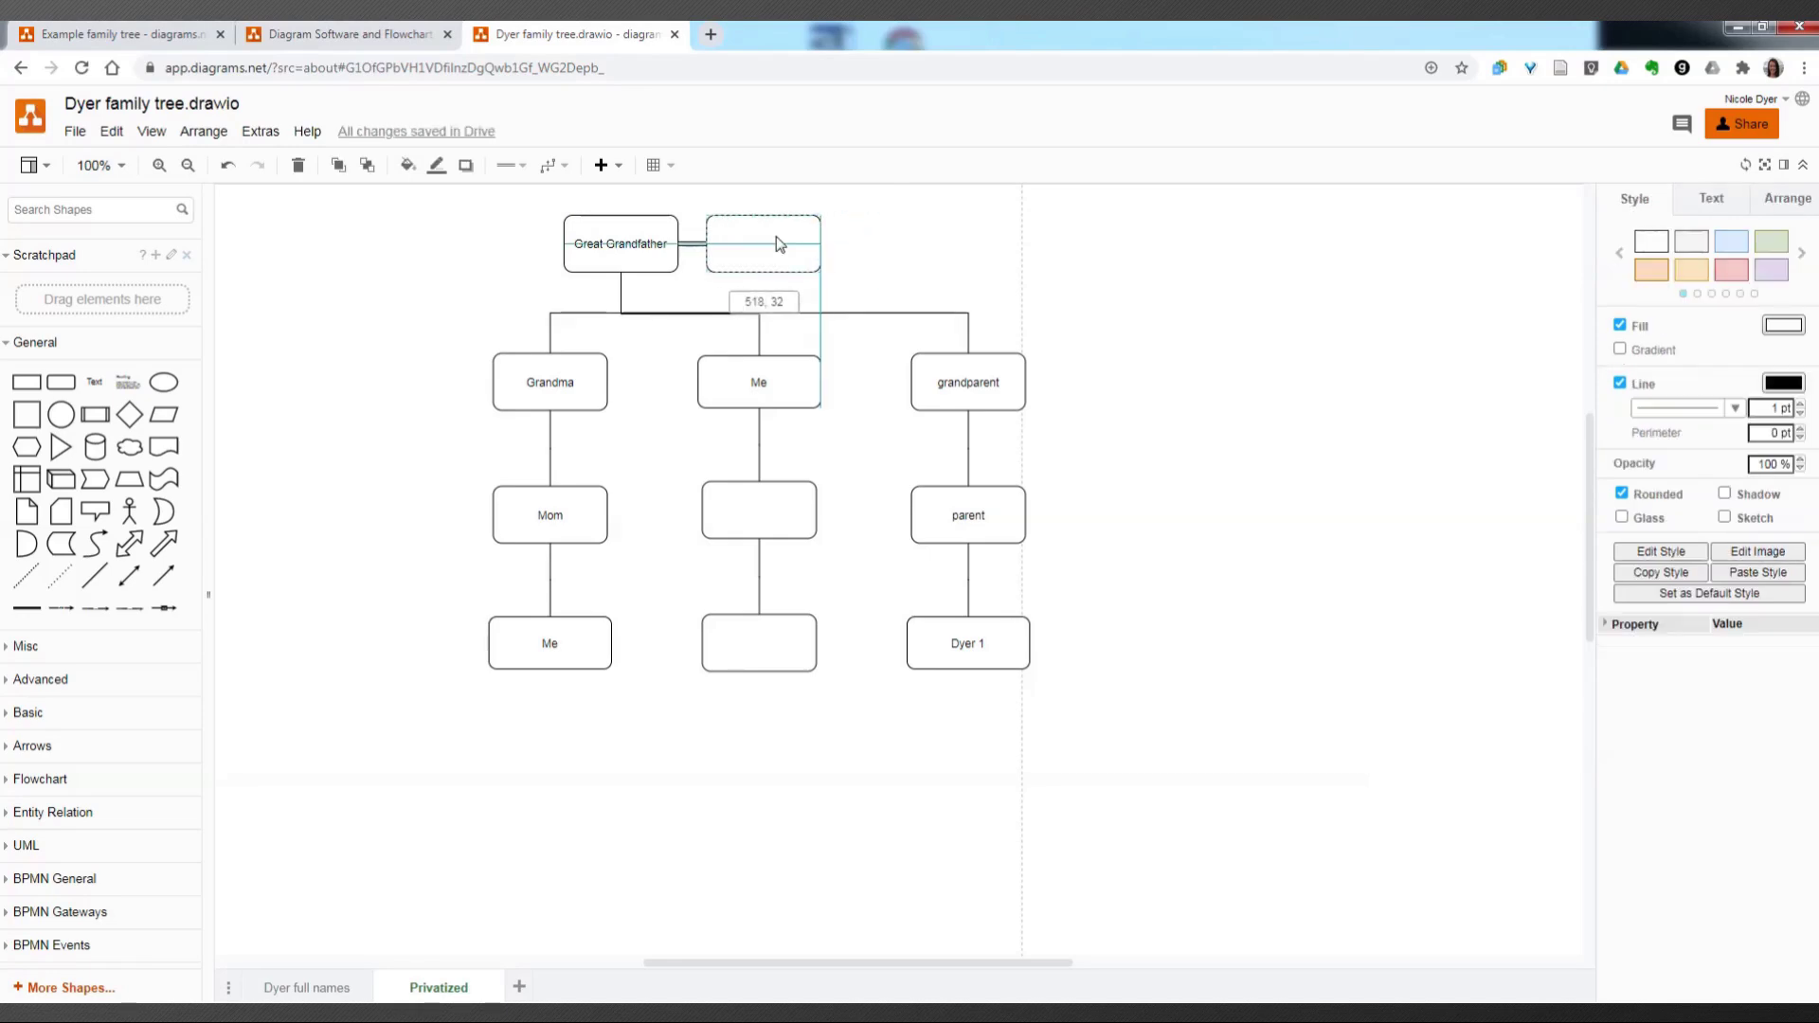
click(975, 273)
double_click(747, 239)
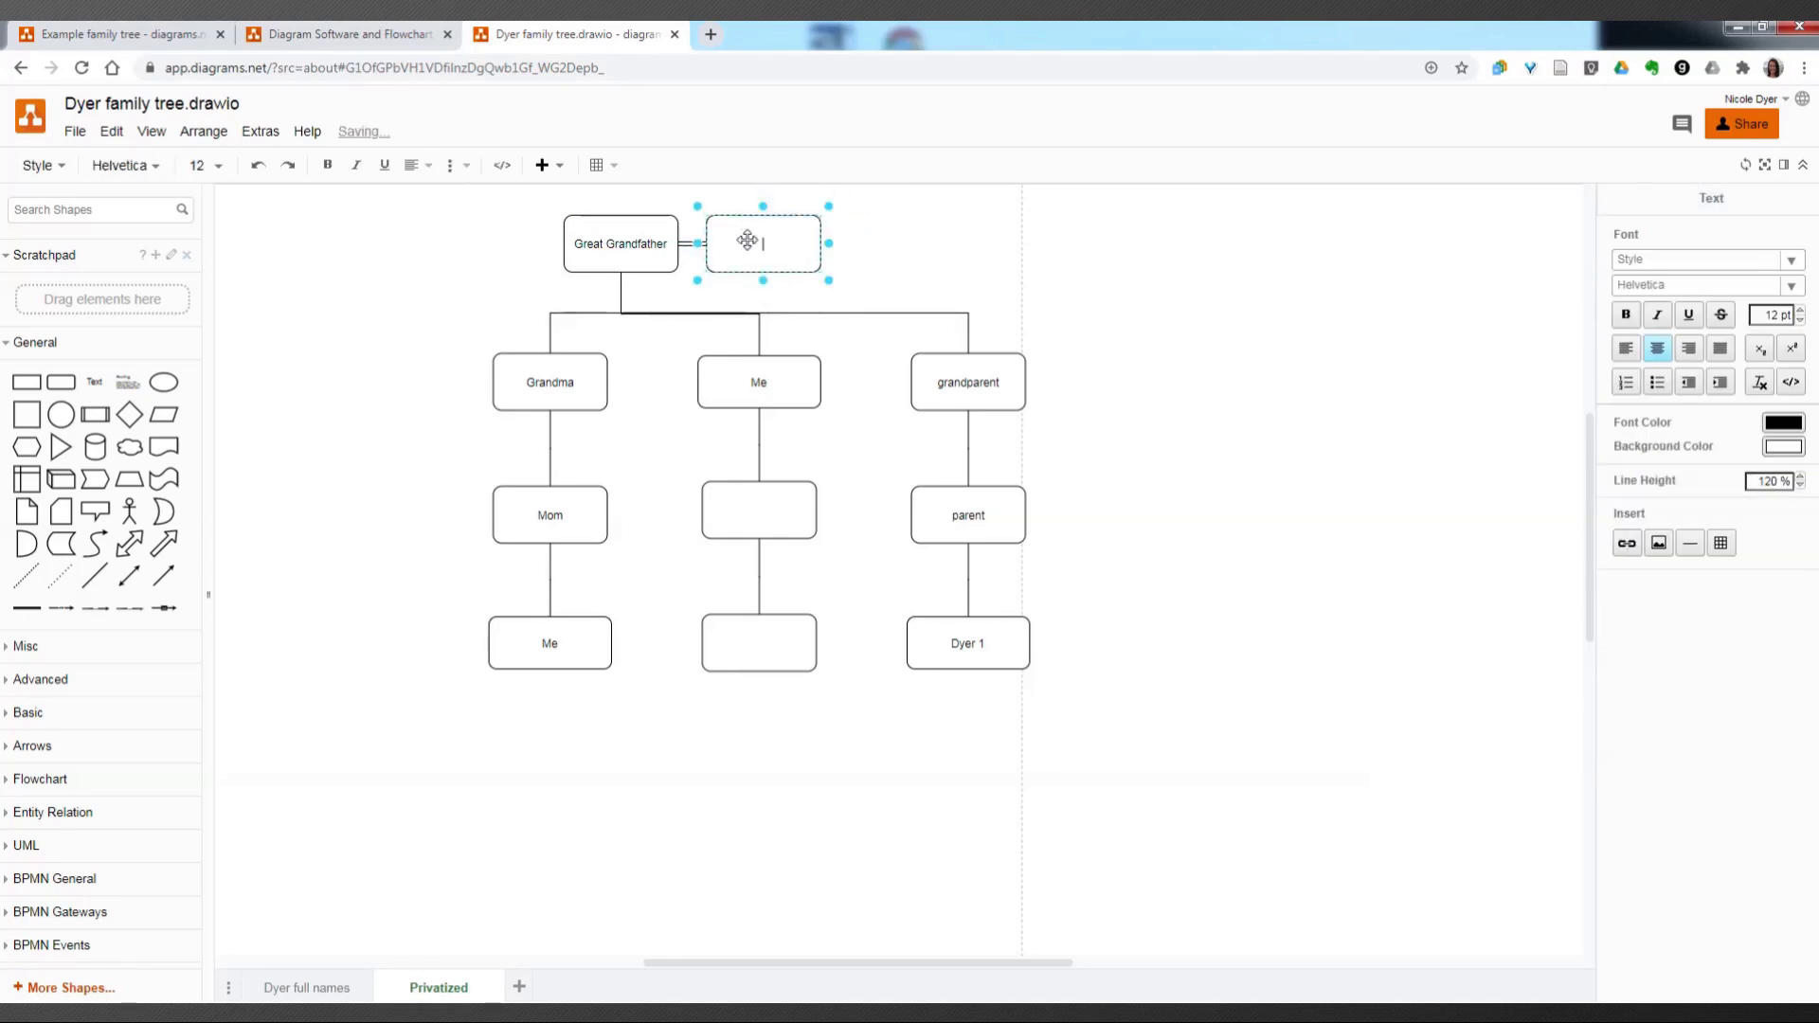
text(Spouse)
click(864, 274)
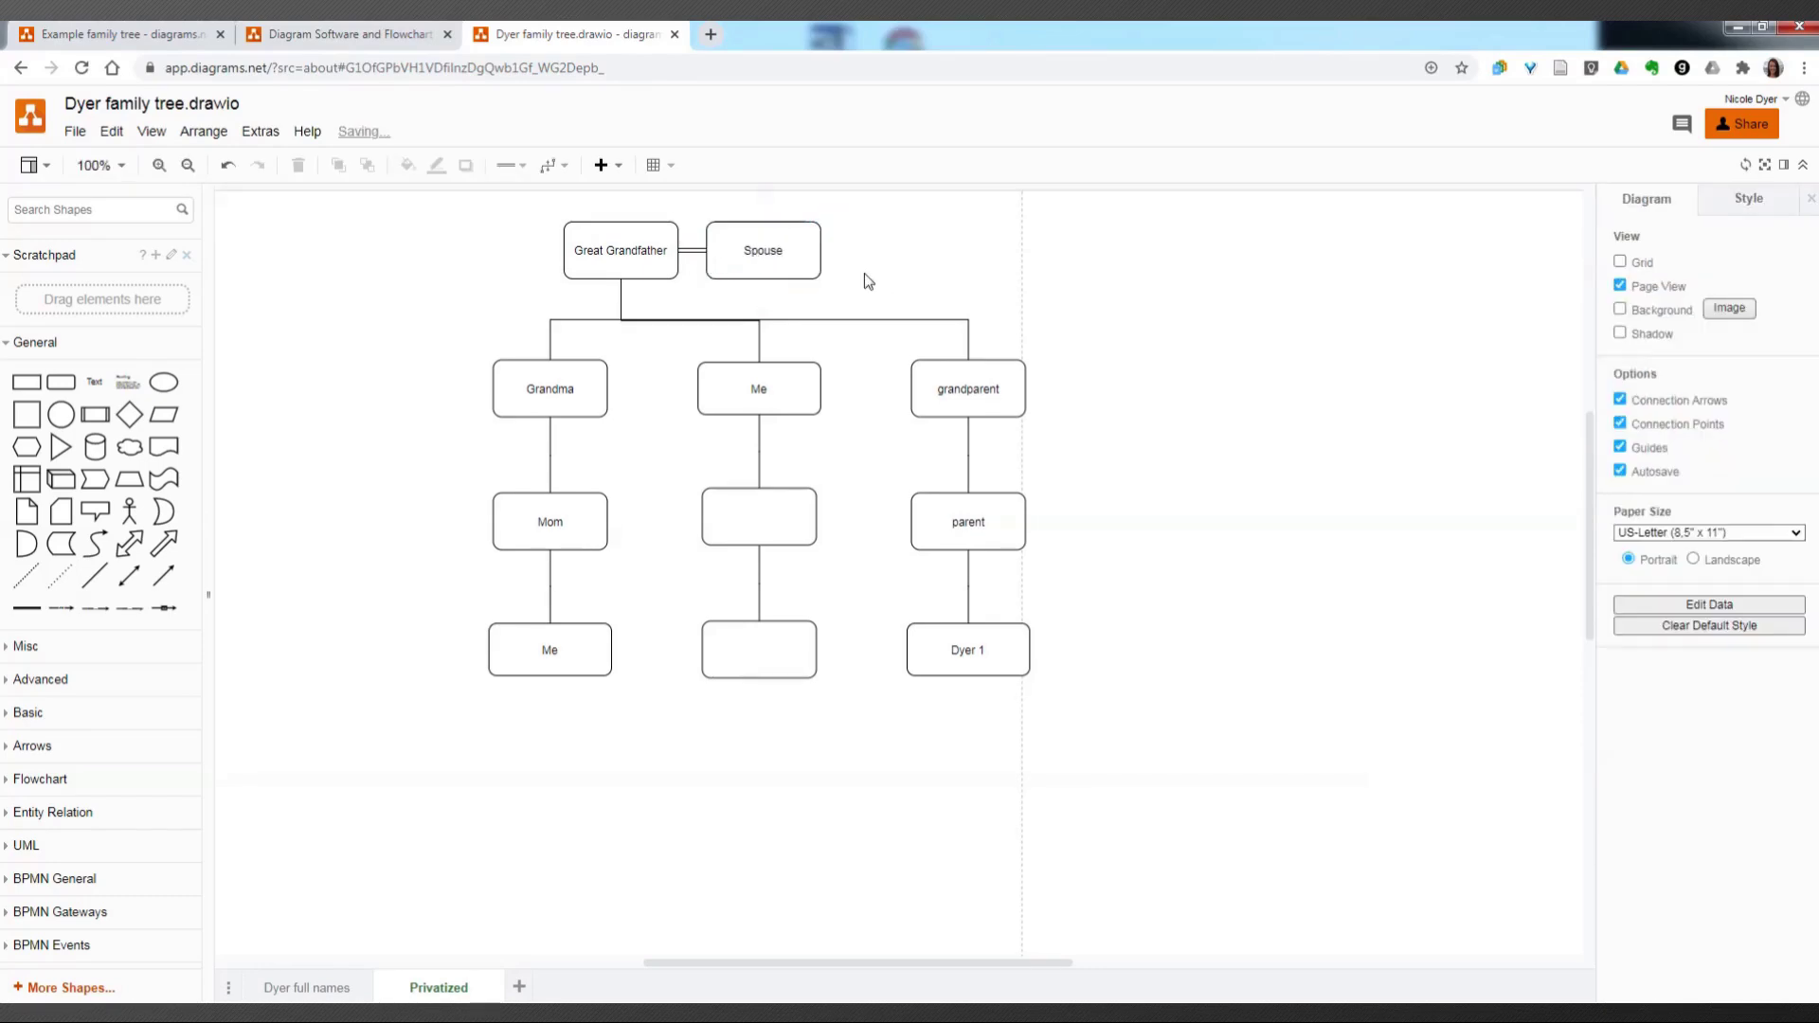
Step: Add a 'Spouse 1' box connected to the left of Great Grandfather
click(614, 268)
mouse_move(527, 253)
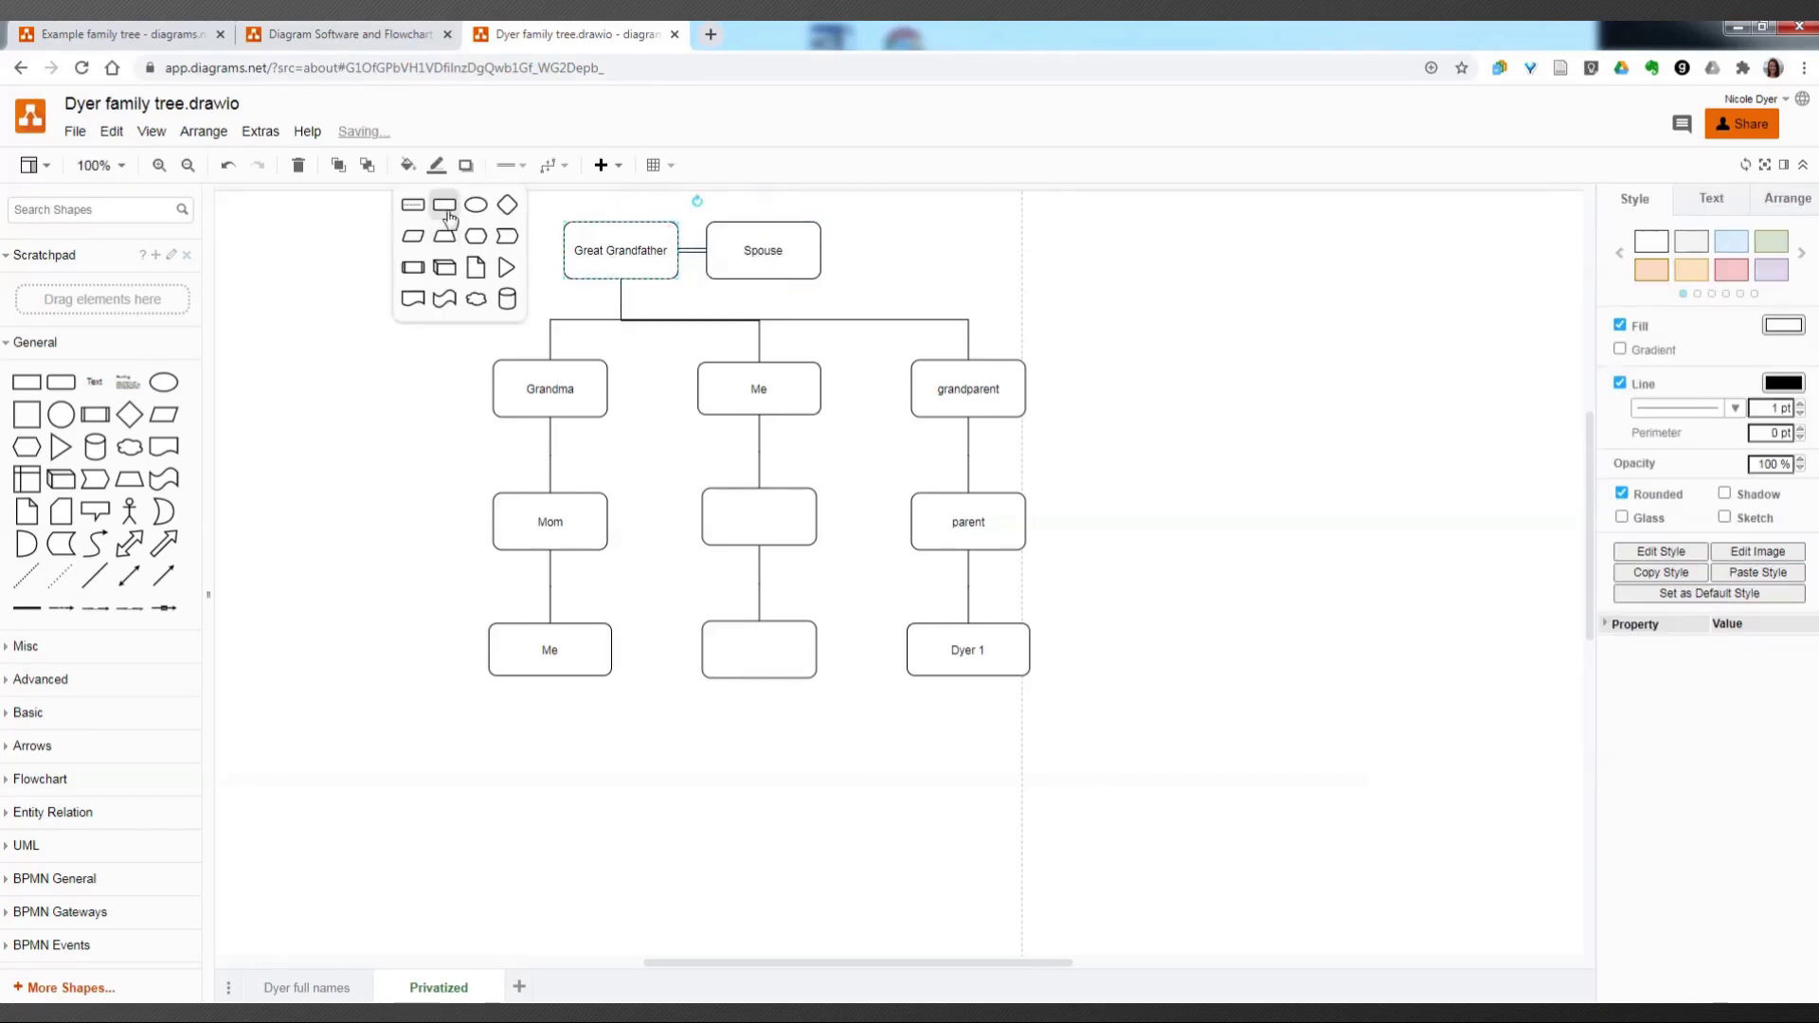
click(446, 212)
double_click(415, 244)
text(S)
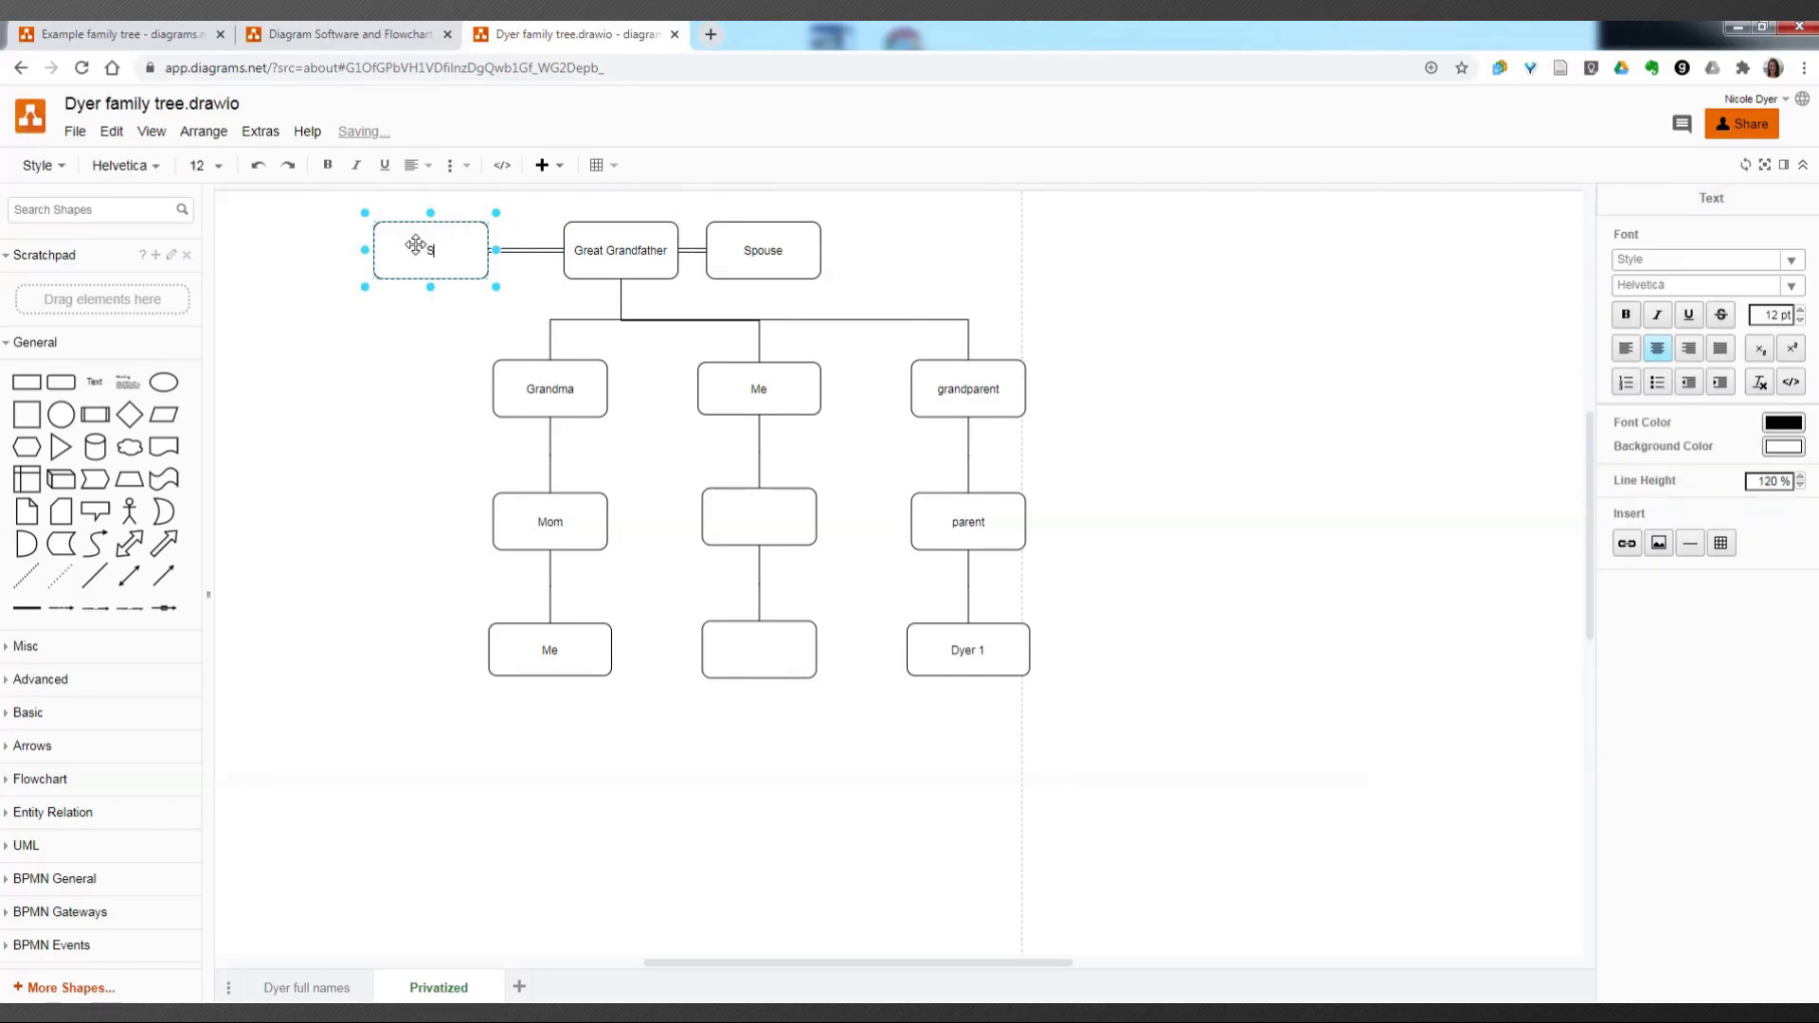
text(pouse 2)
key(BackSpace)
text(1)
click(465, 382)
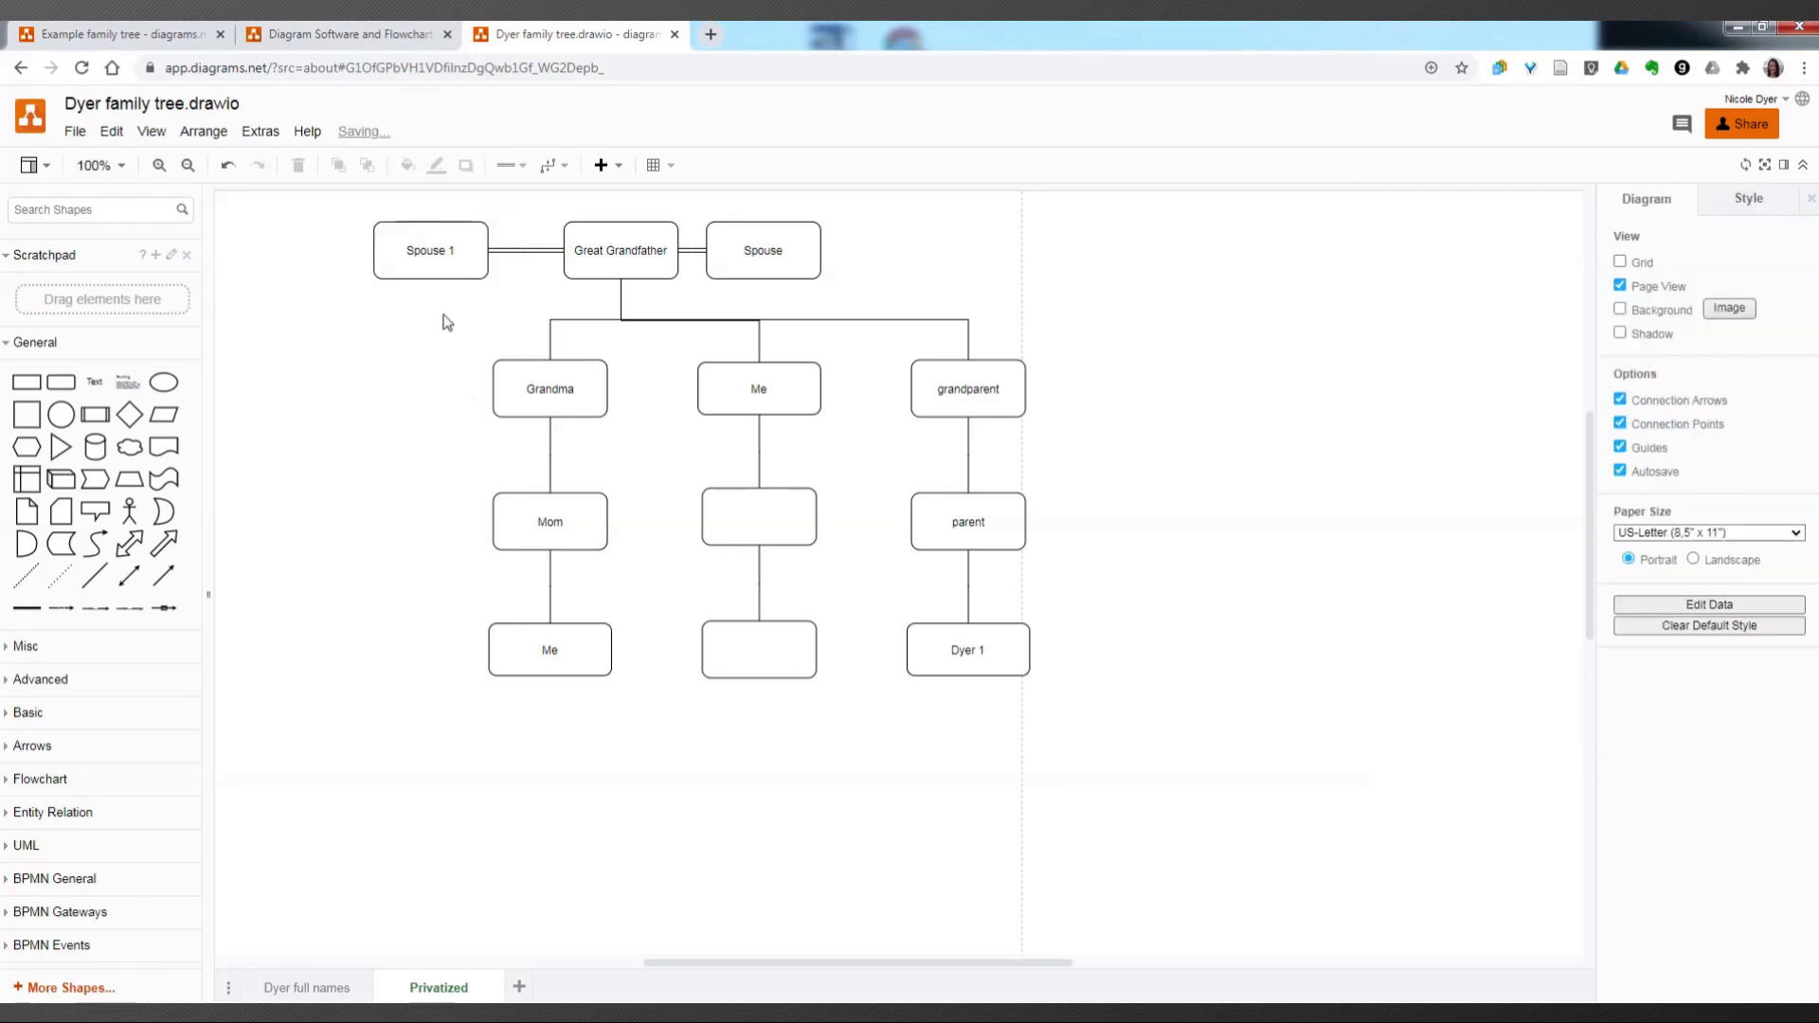
Step: Add an empty connected box below Spouse 1
click(428, 246)
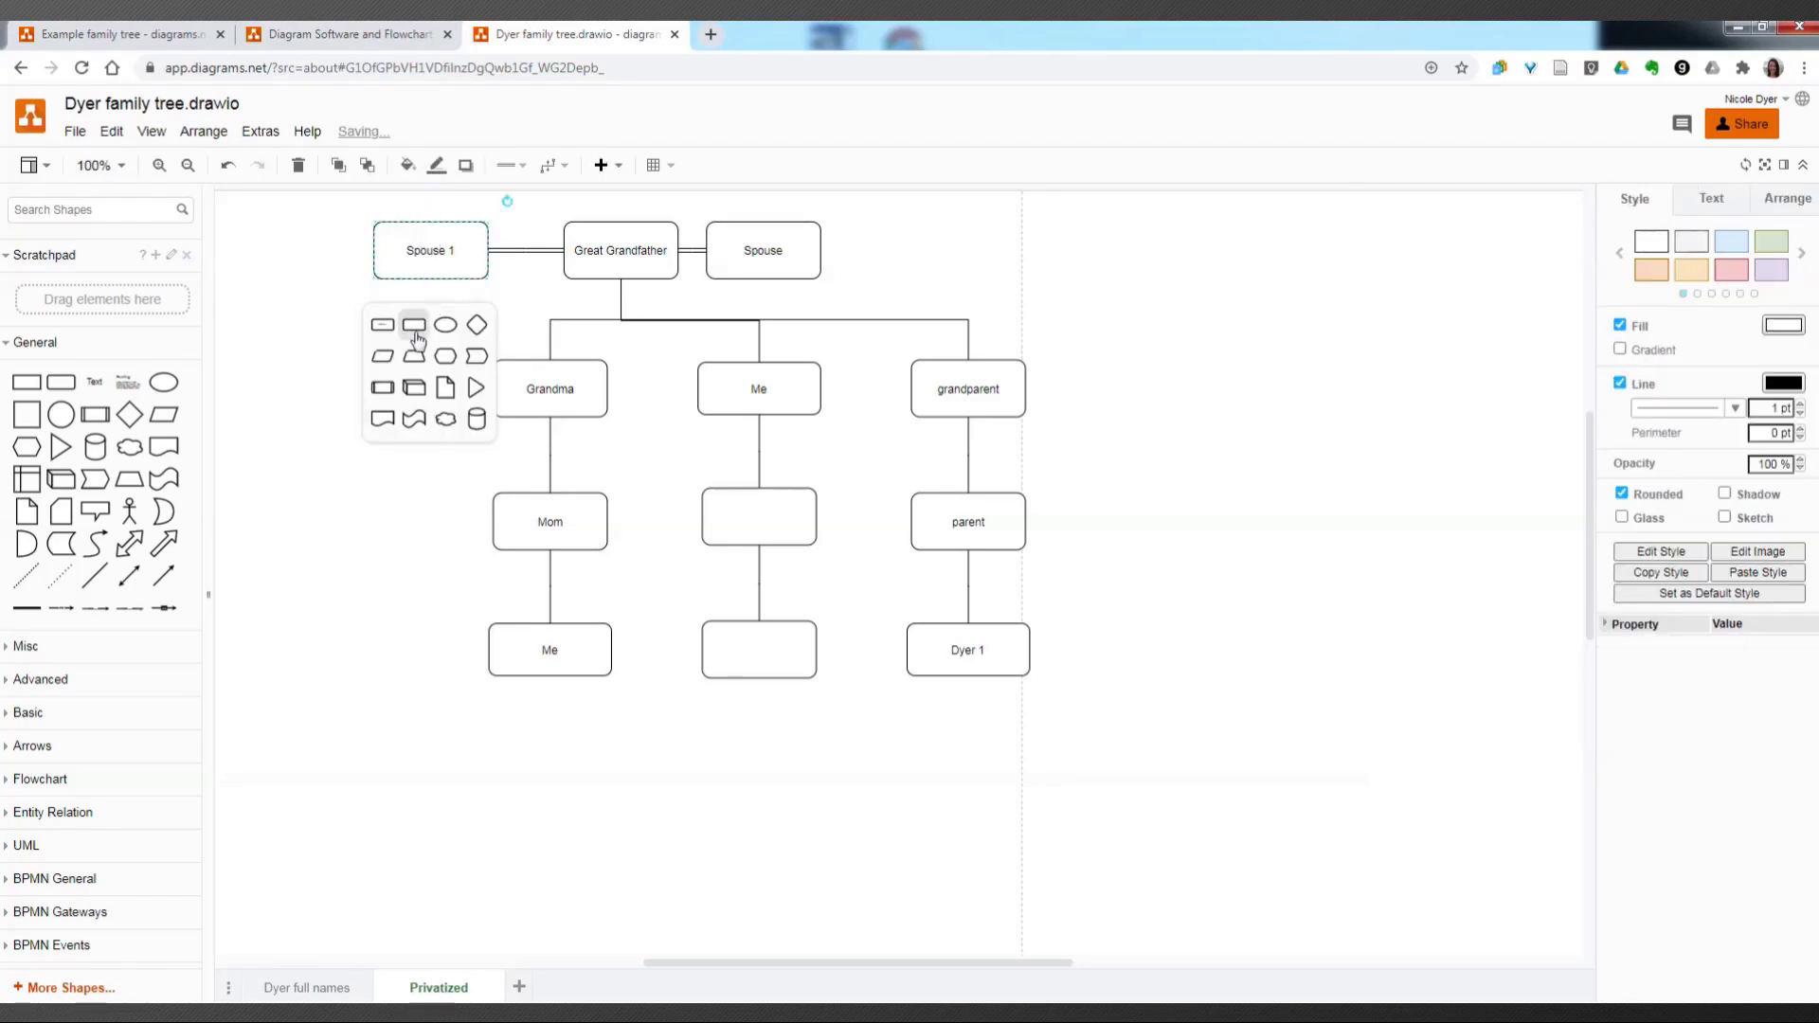
click(415, 333)
click(401, 445)
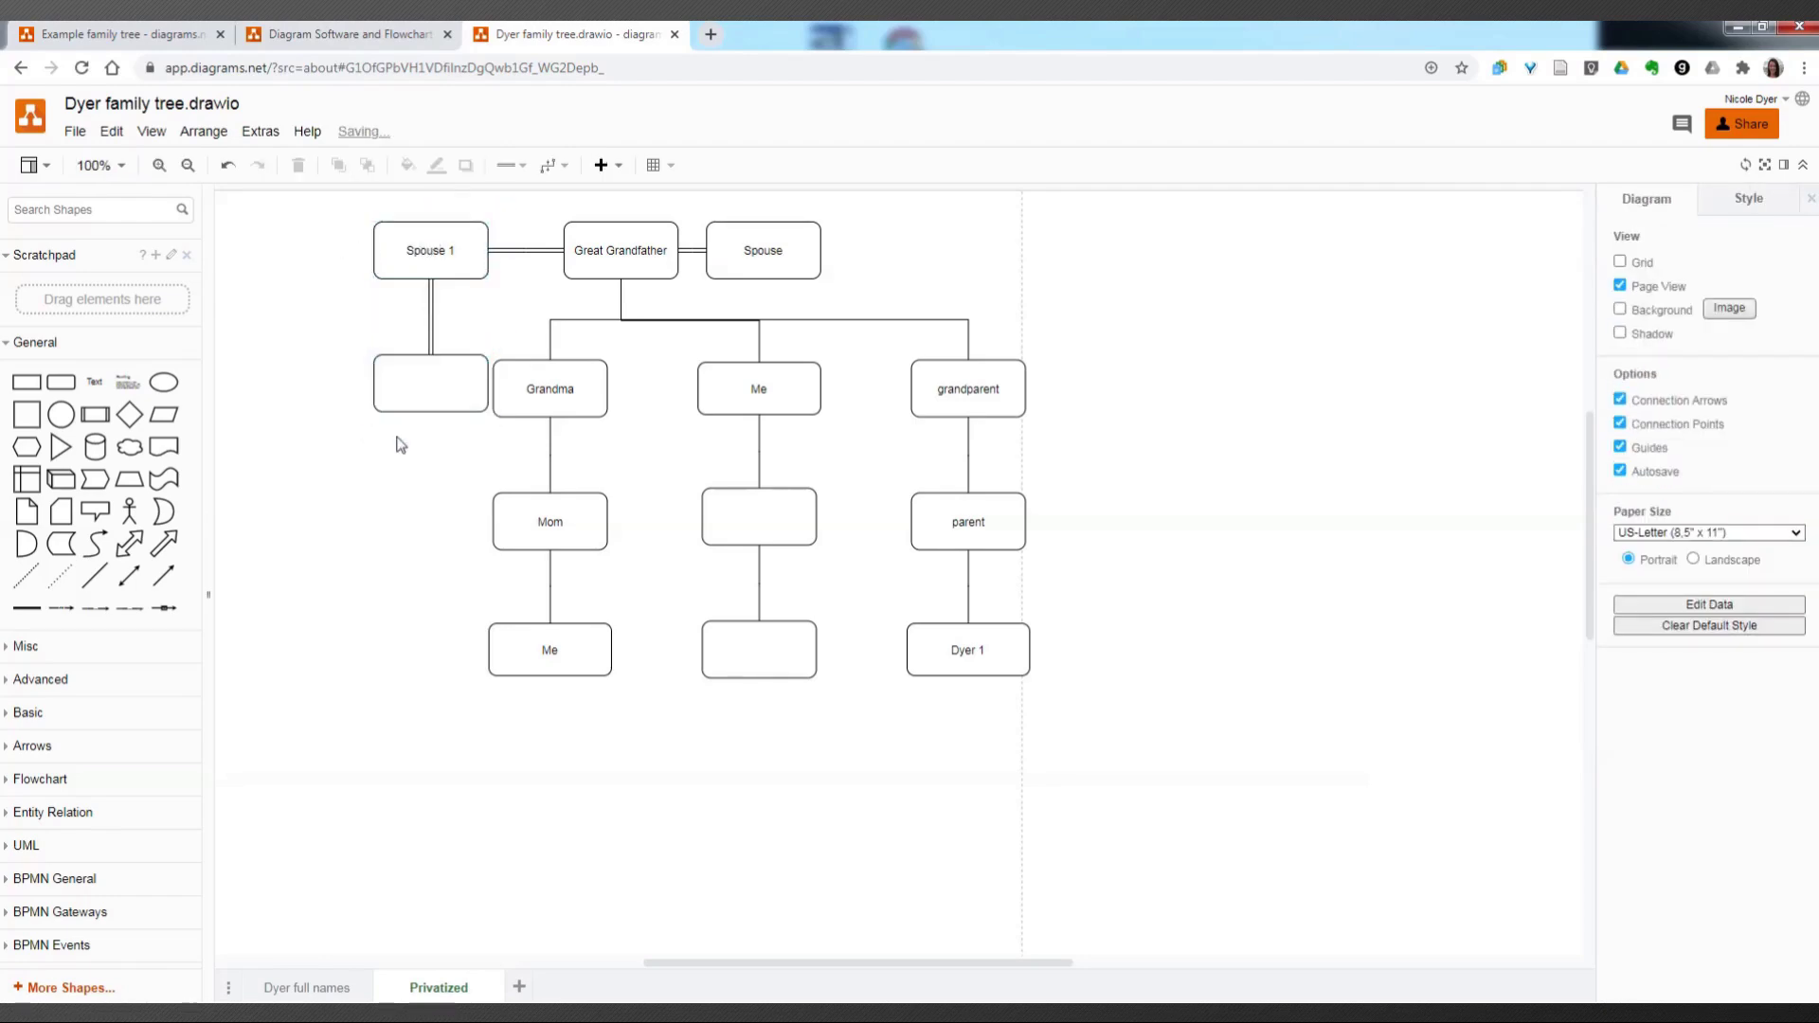
Step: Change the Spouse 1 connector from a double line to a plain single line
click(432, 329)
click(508, 166)
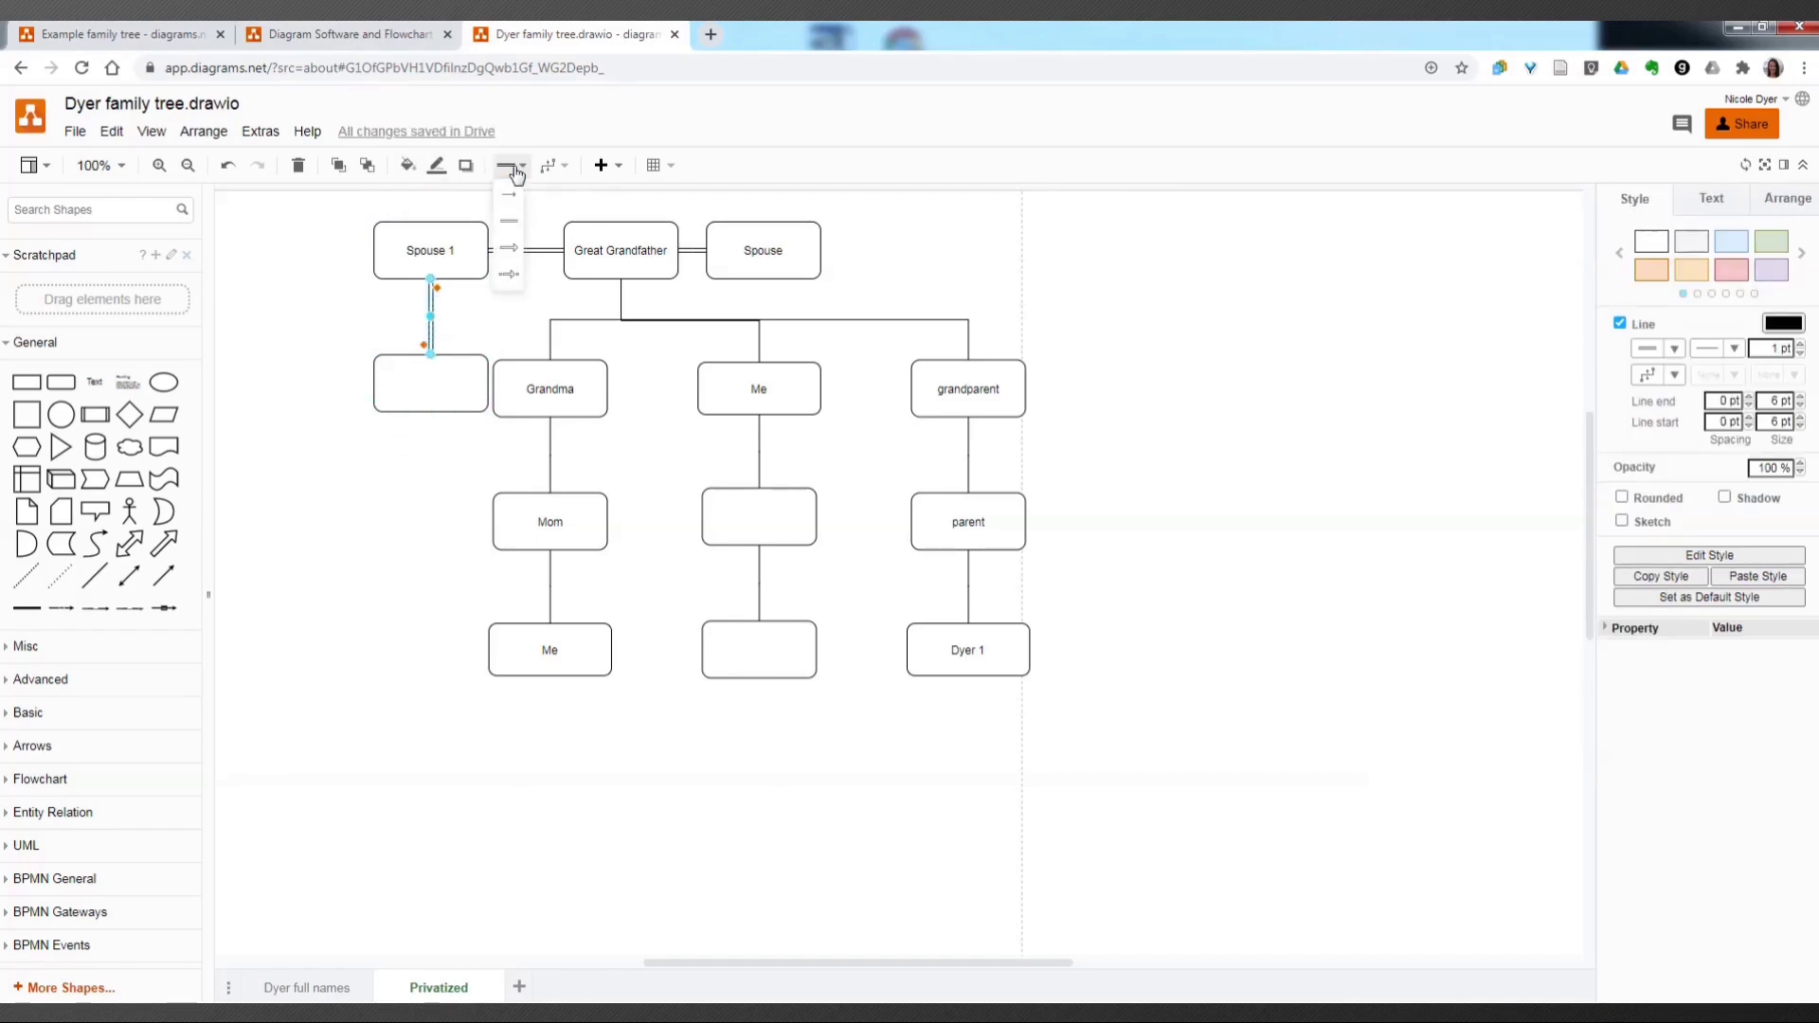
click(508, 200)
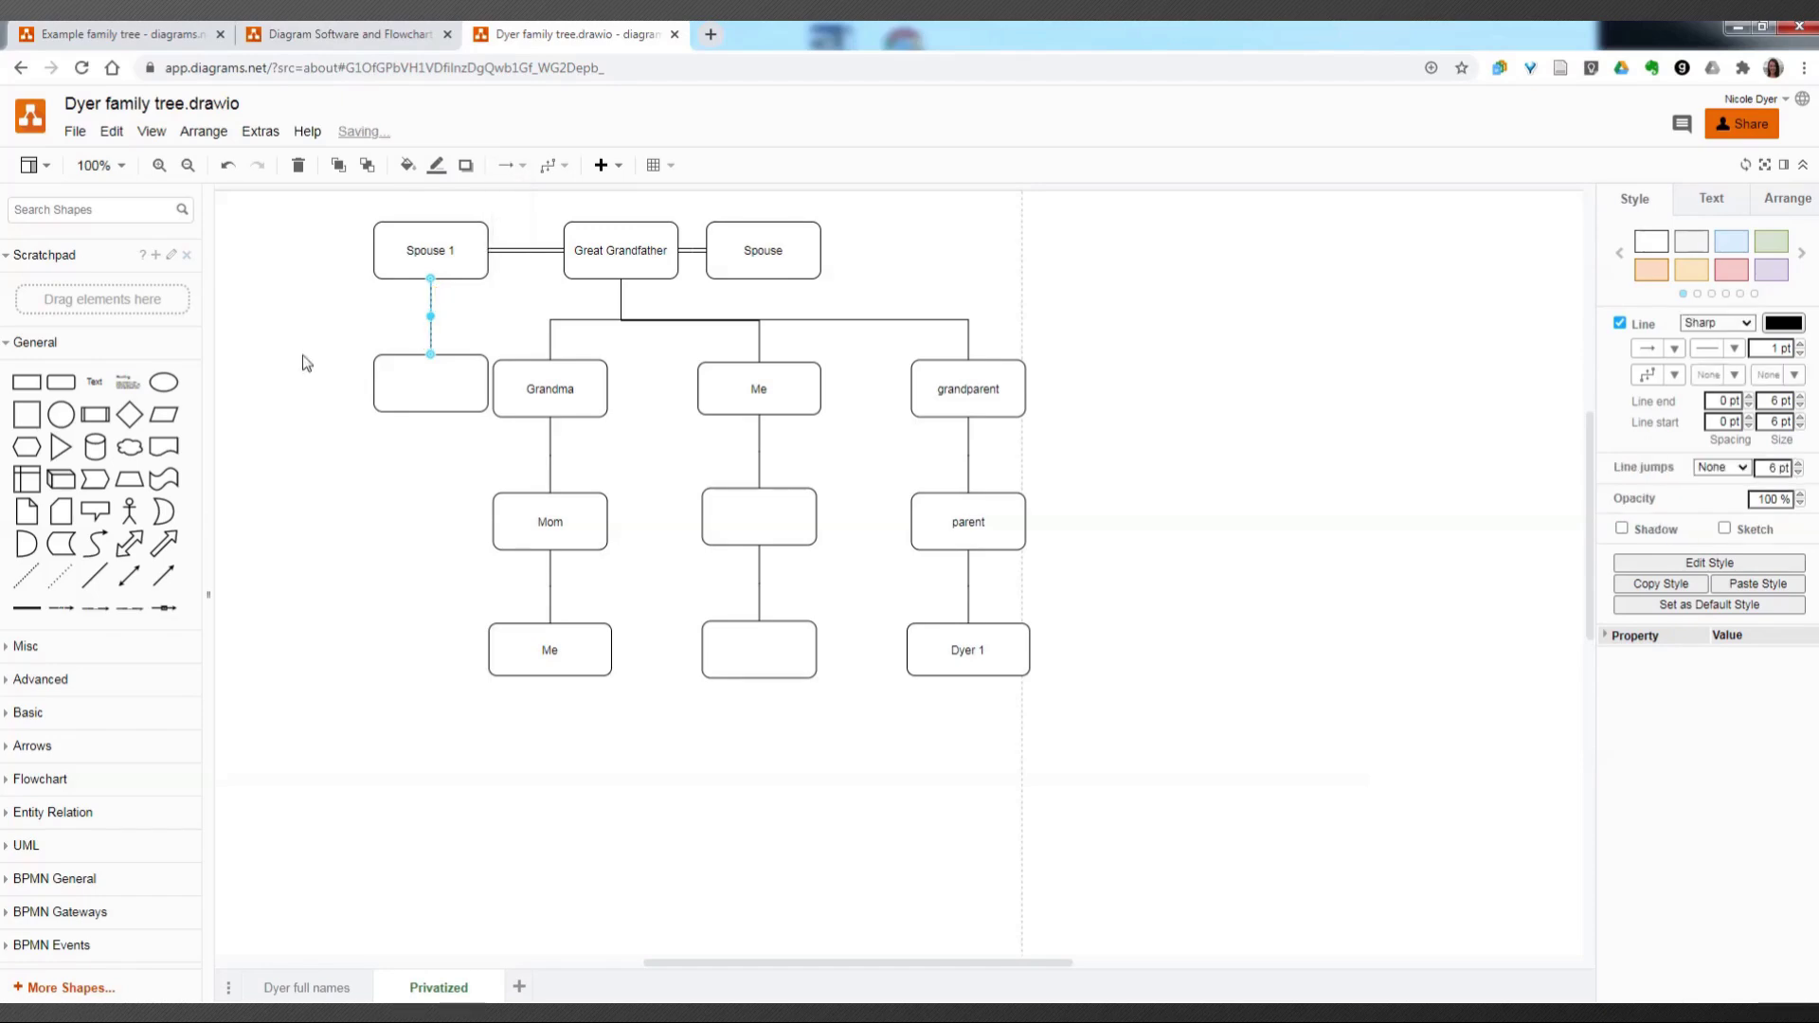
click(301, 357)
click(521, 167)
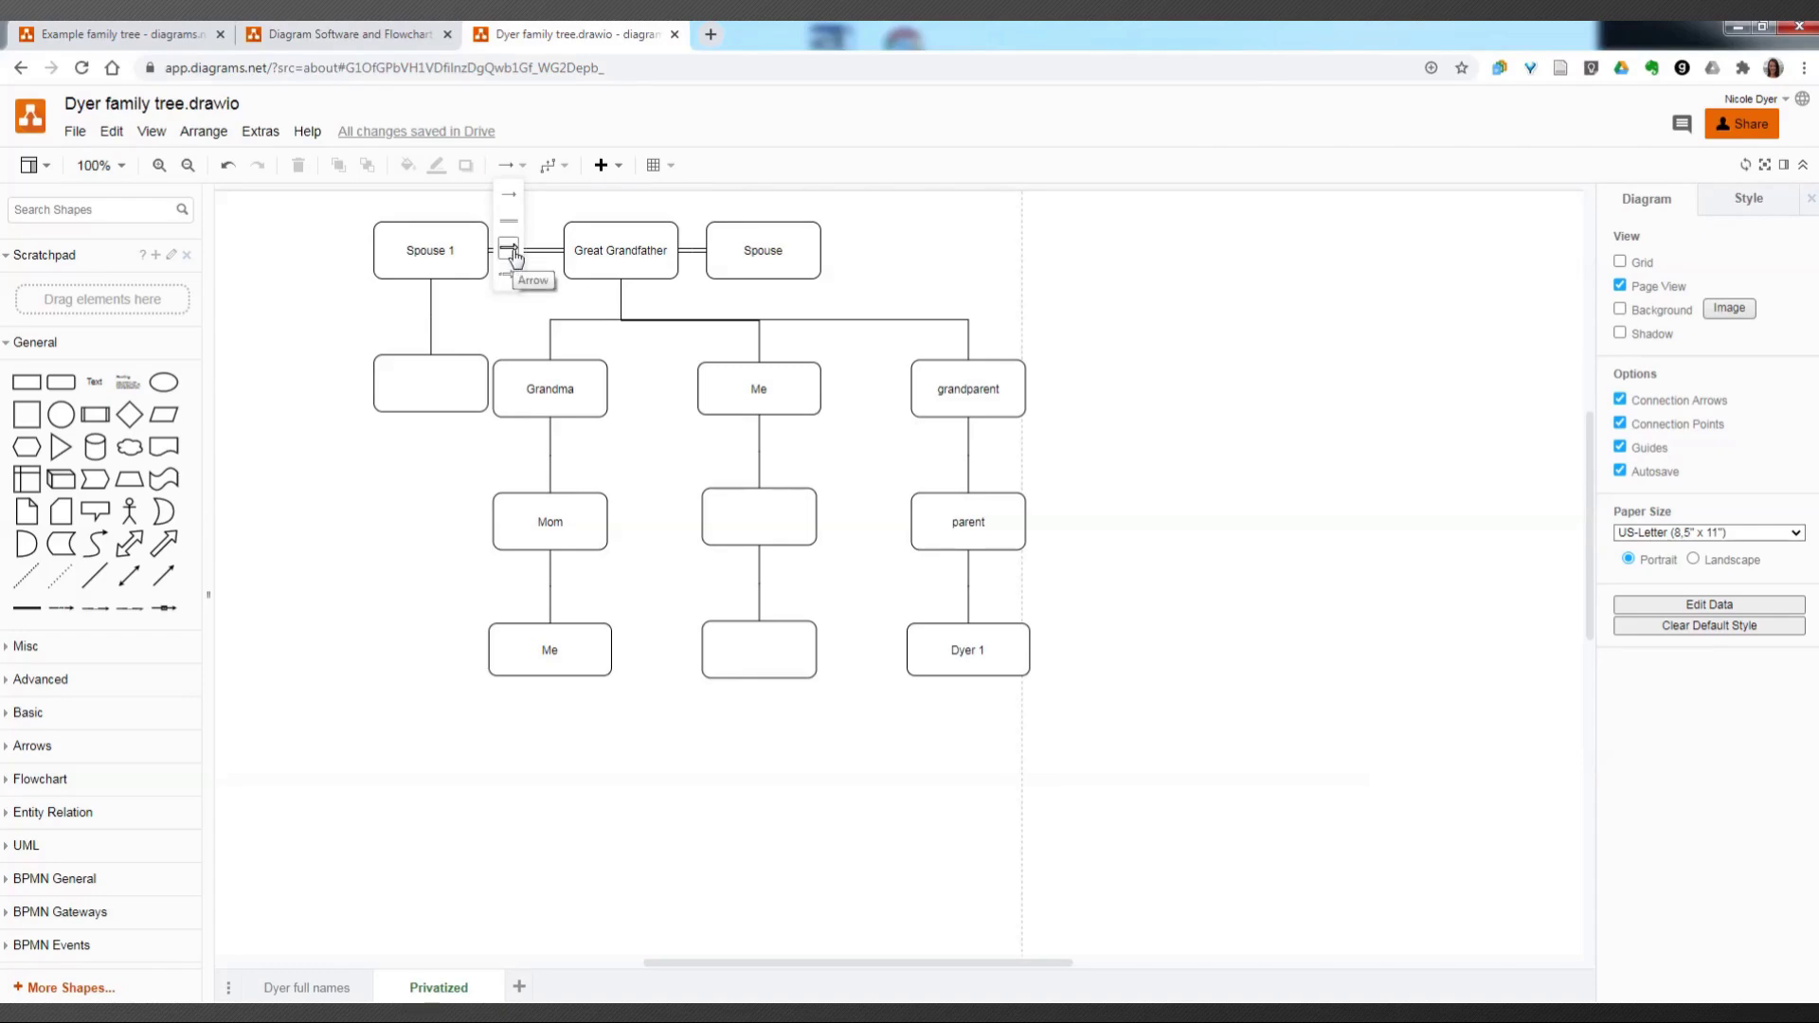
click(513, 252)
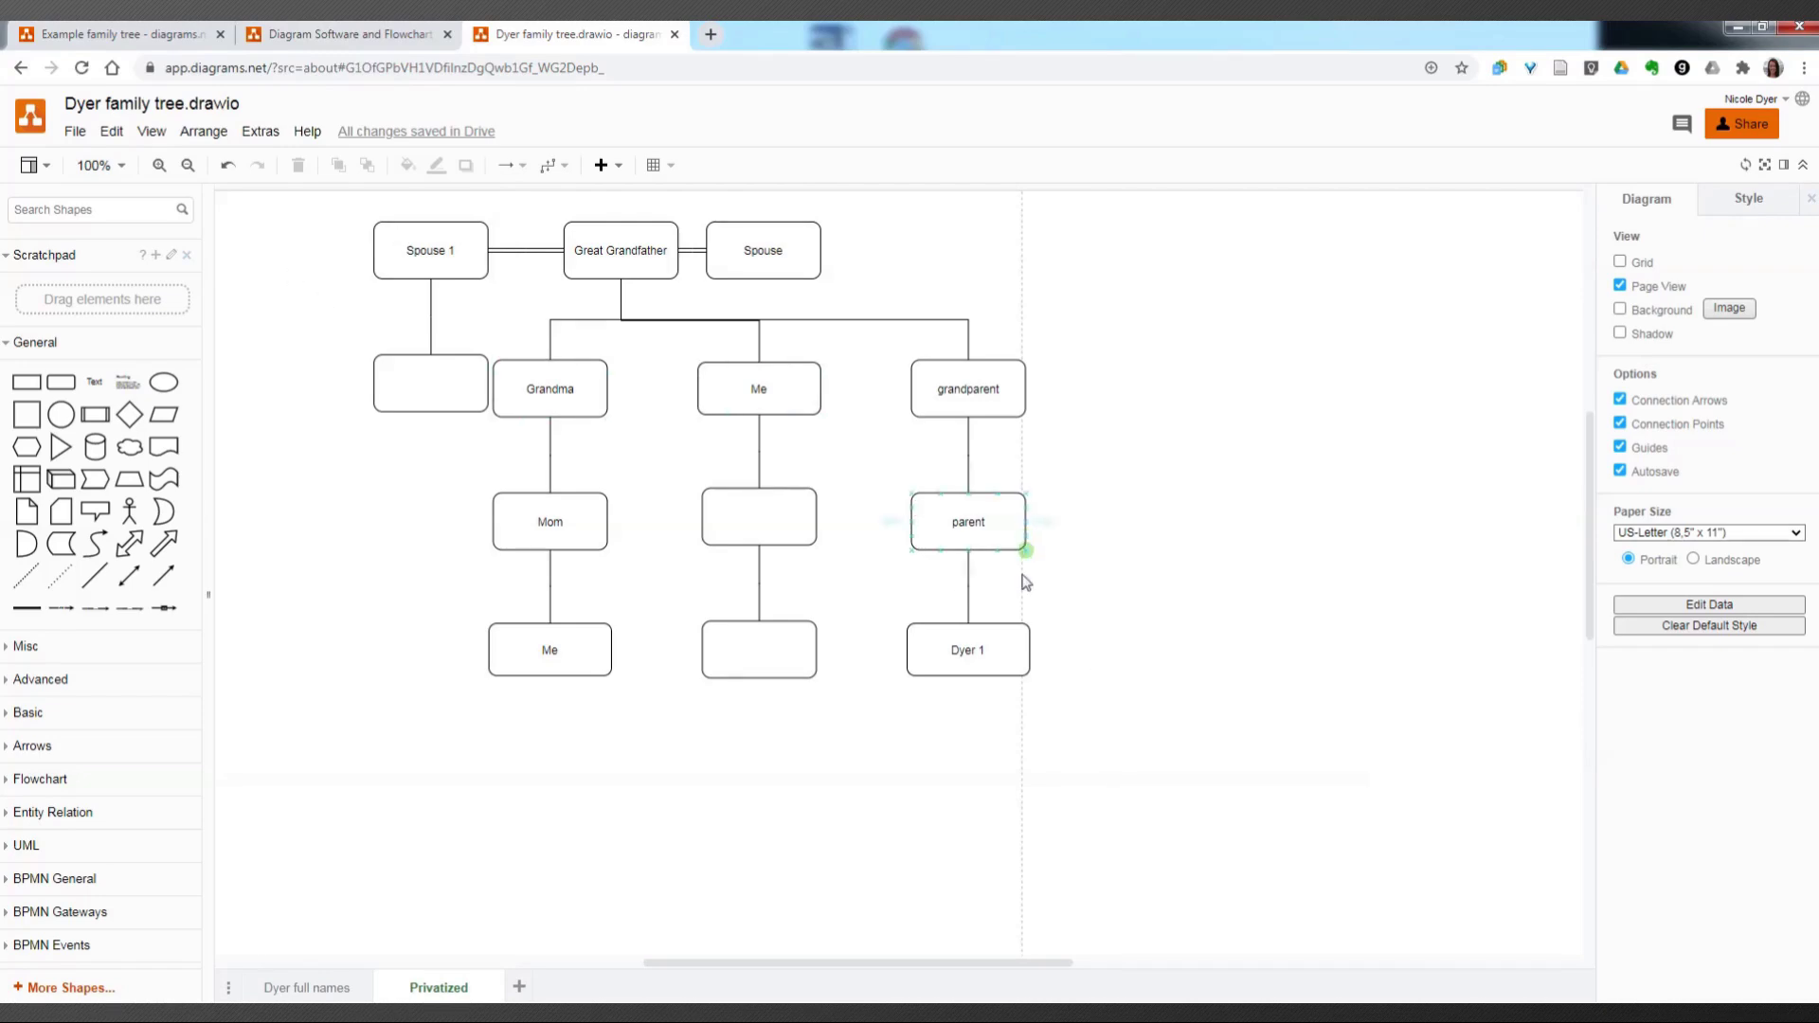
Step: Give the Dyer 1 box a light purple E1D5E7 fill
click(983, 648)
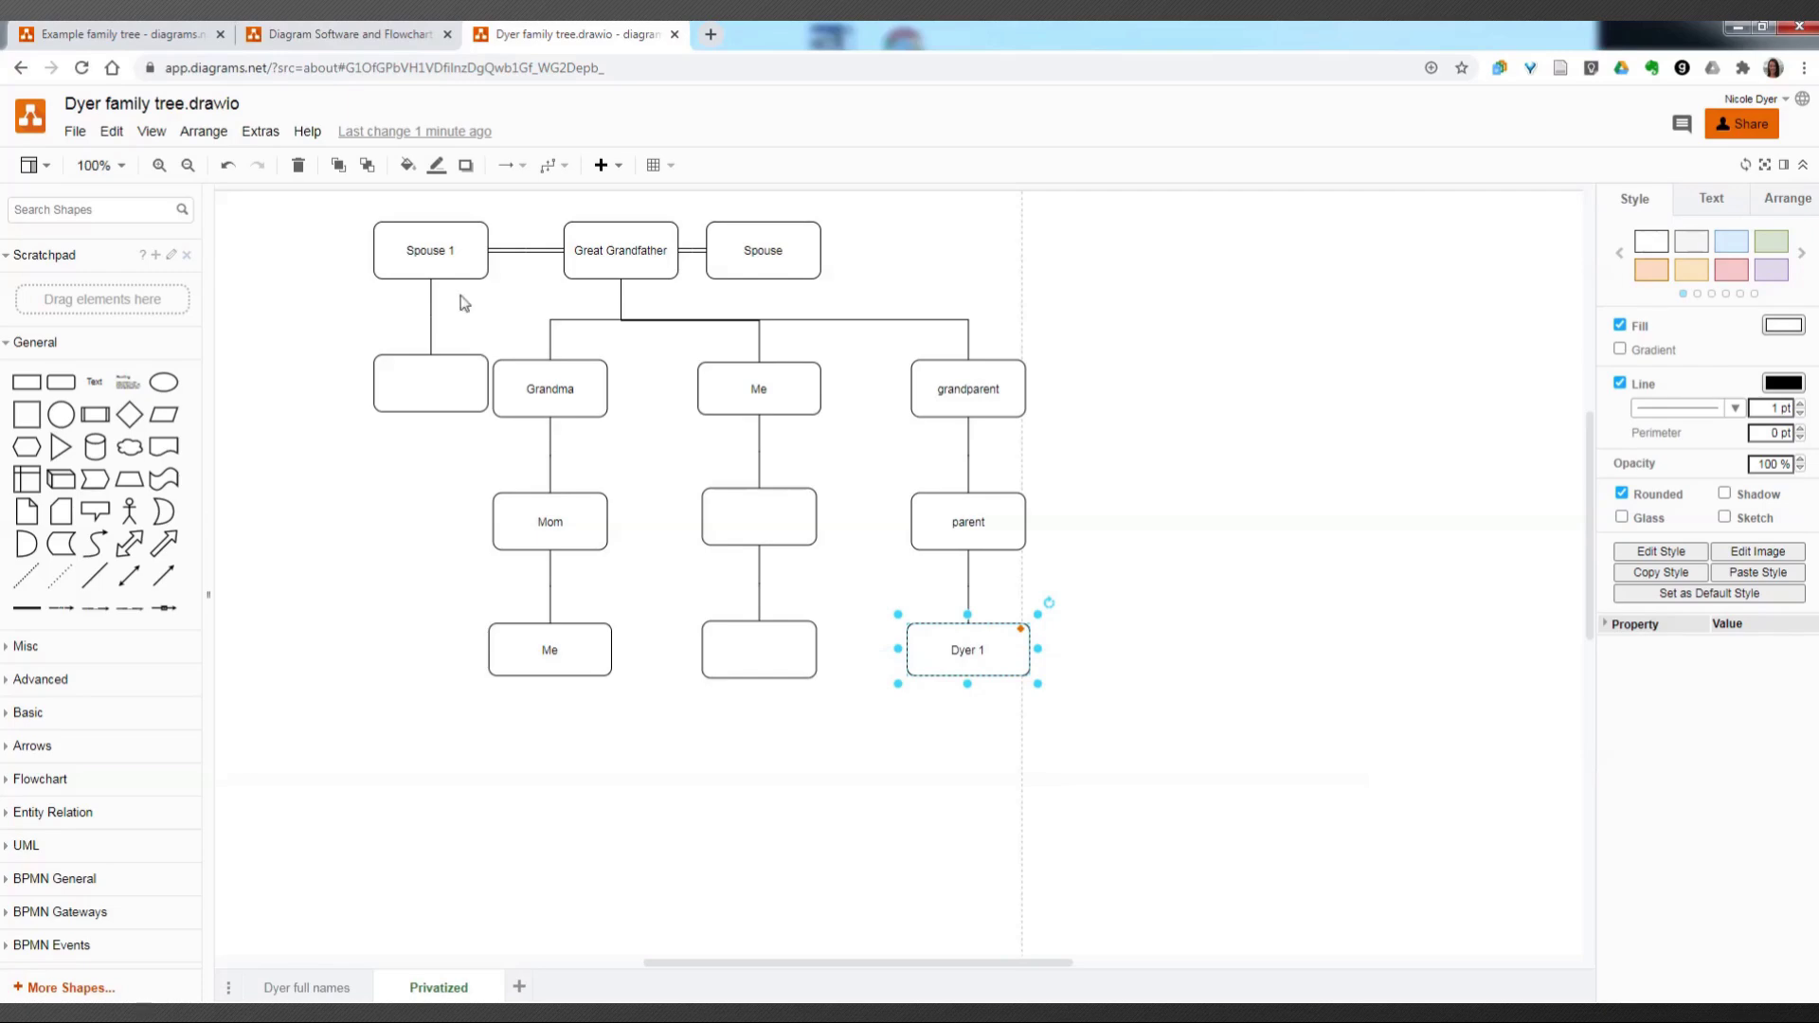
click(415, 176)
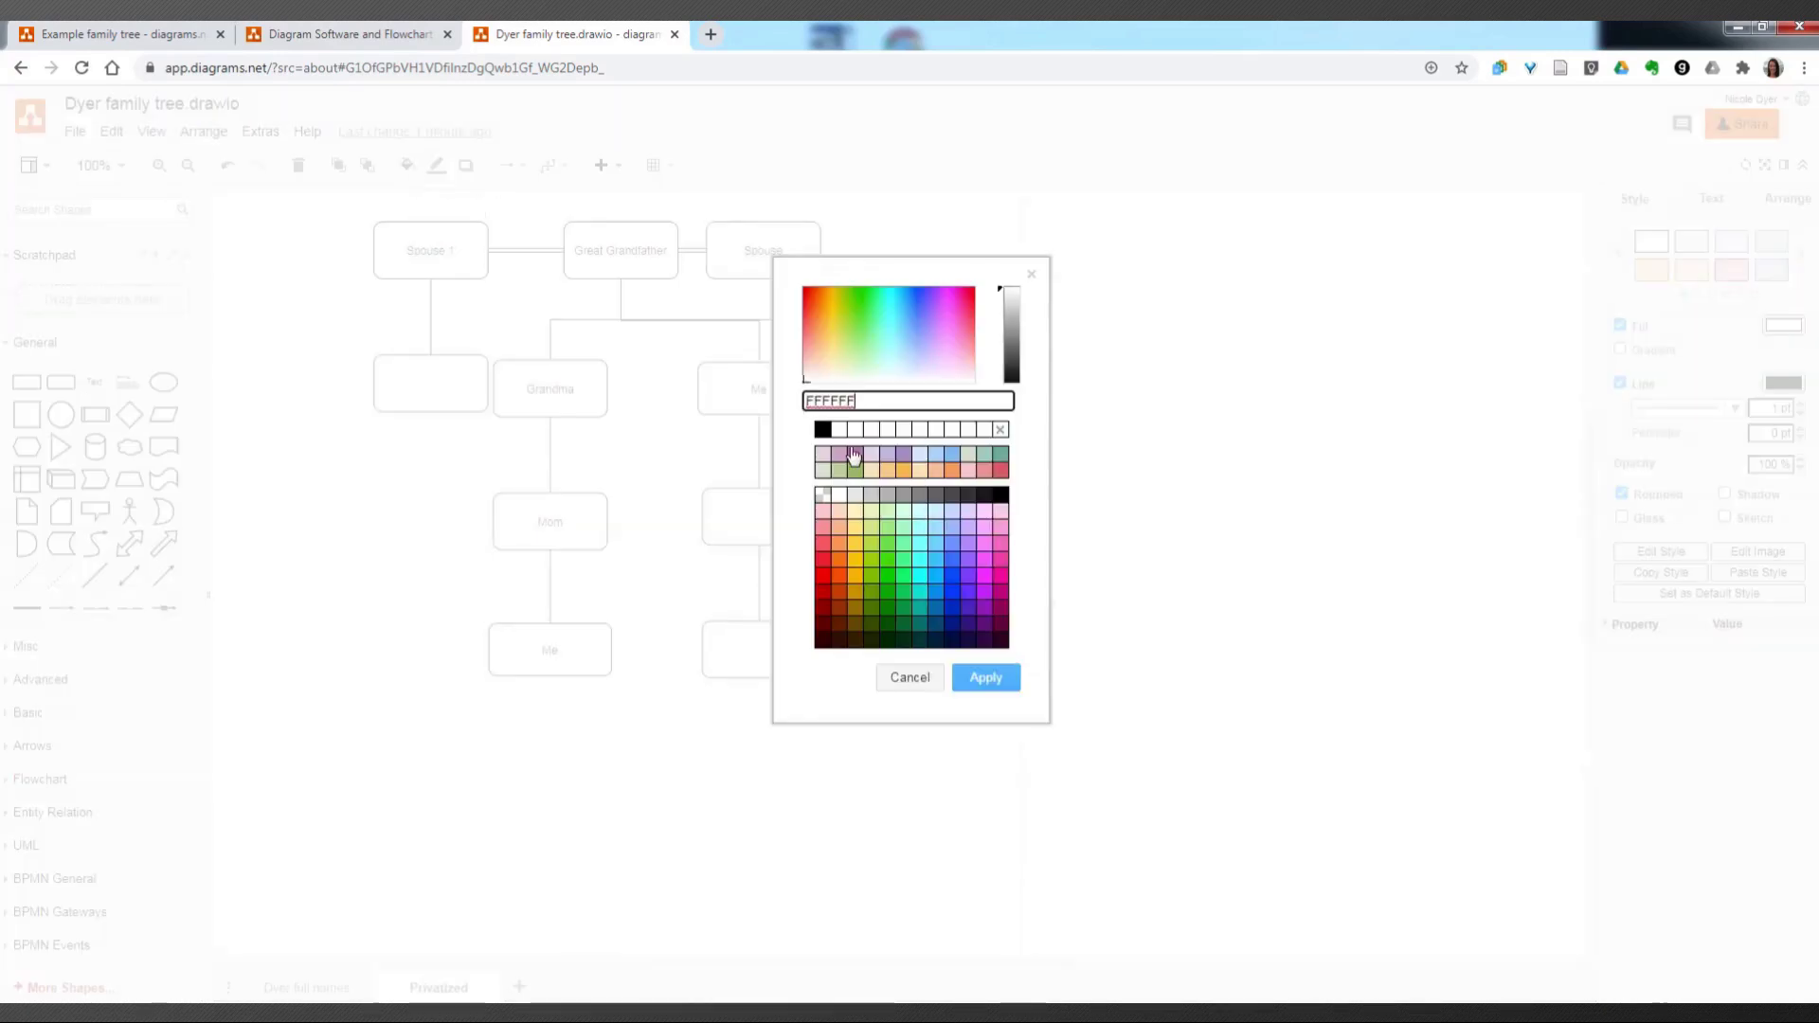
click(877, 460)
click(982, 675)
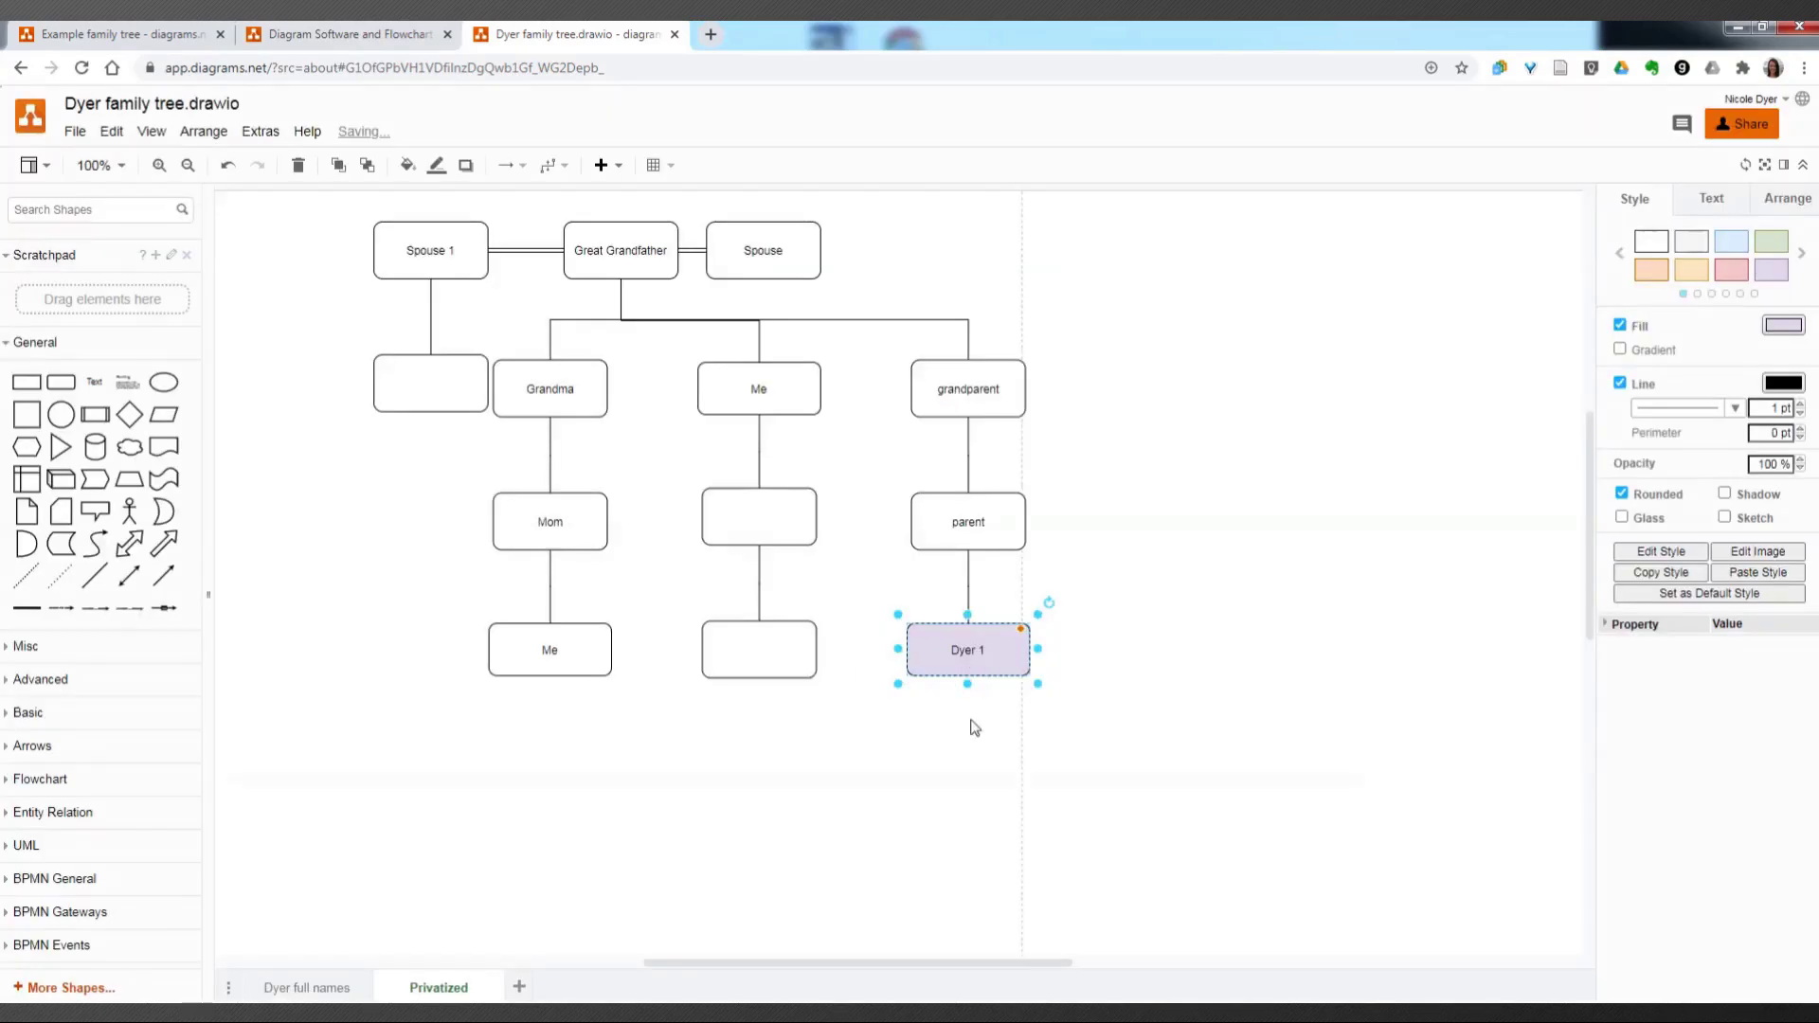
click(1060, 735)
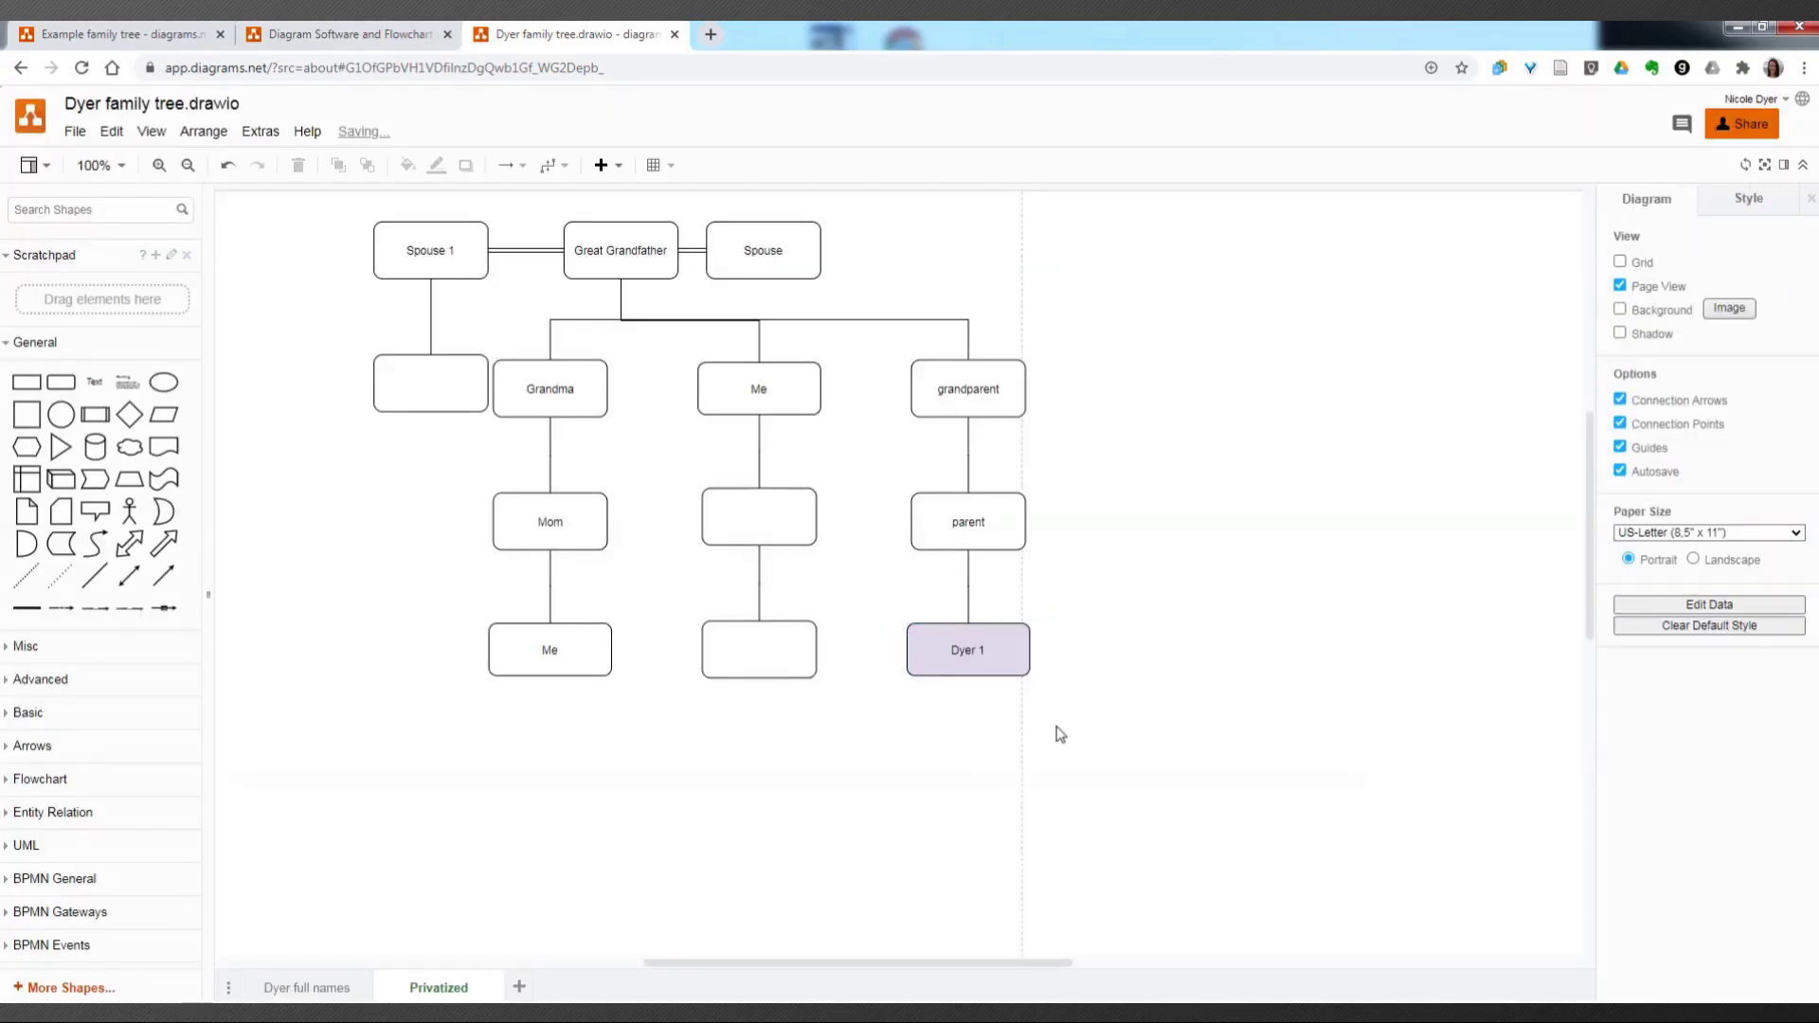
click(954, 645)
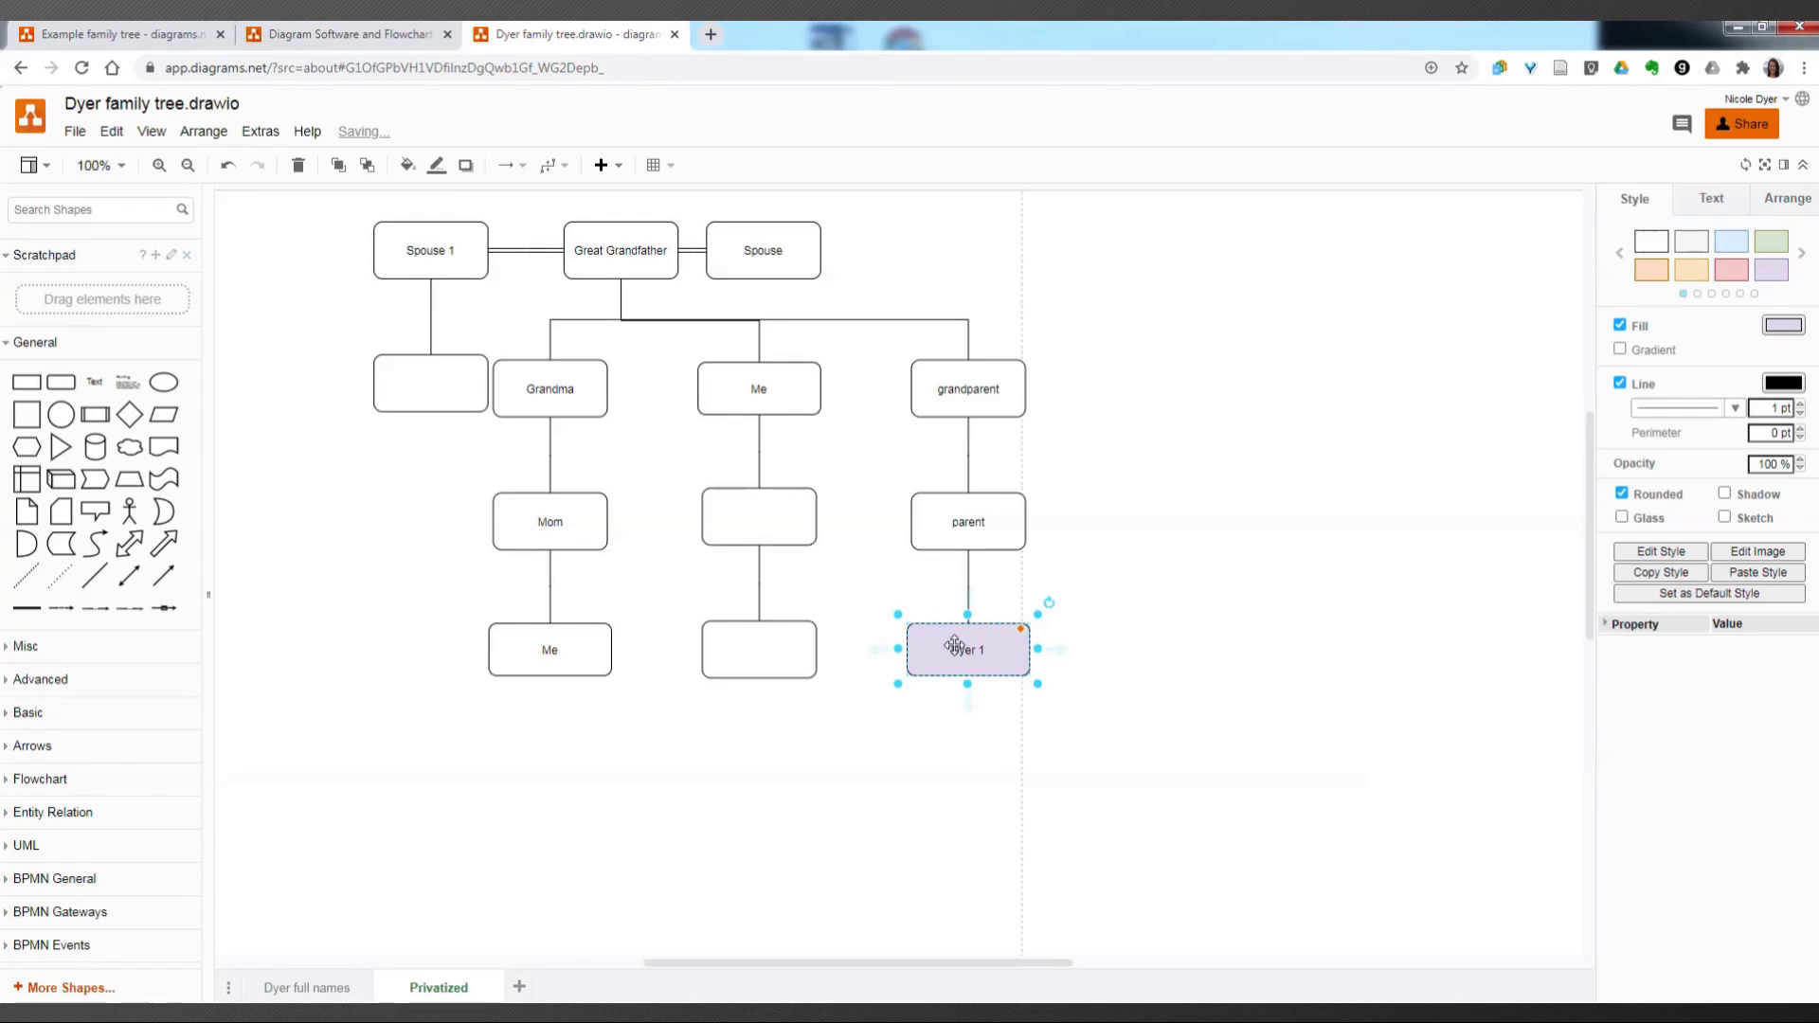
Step: Relabel the purple Dyer 1 box as 'DNA match' with '25 cM' on a second line
double_click(1028, 632)
text(DNA match)
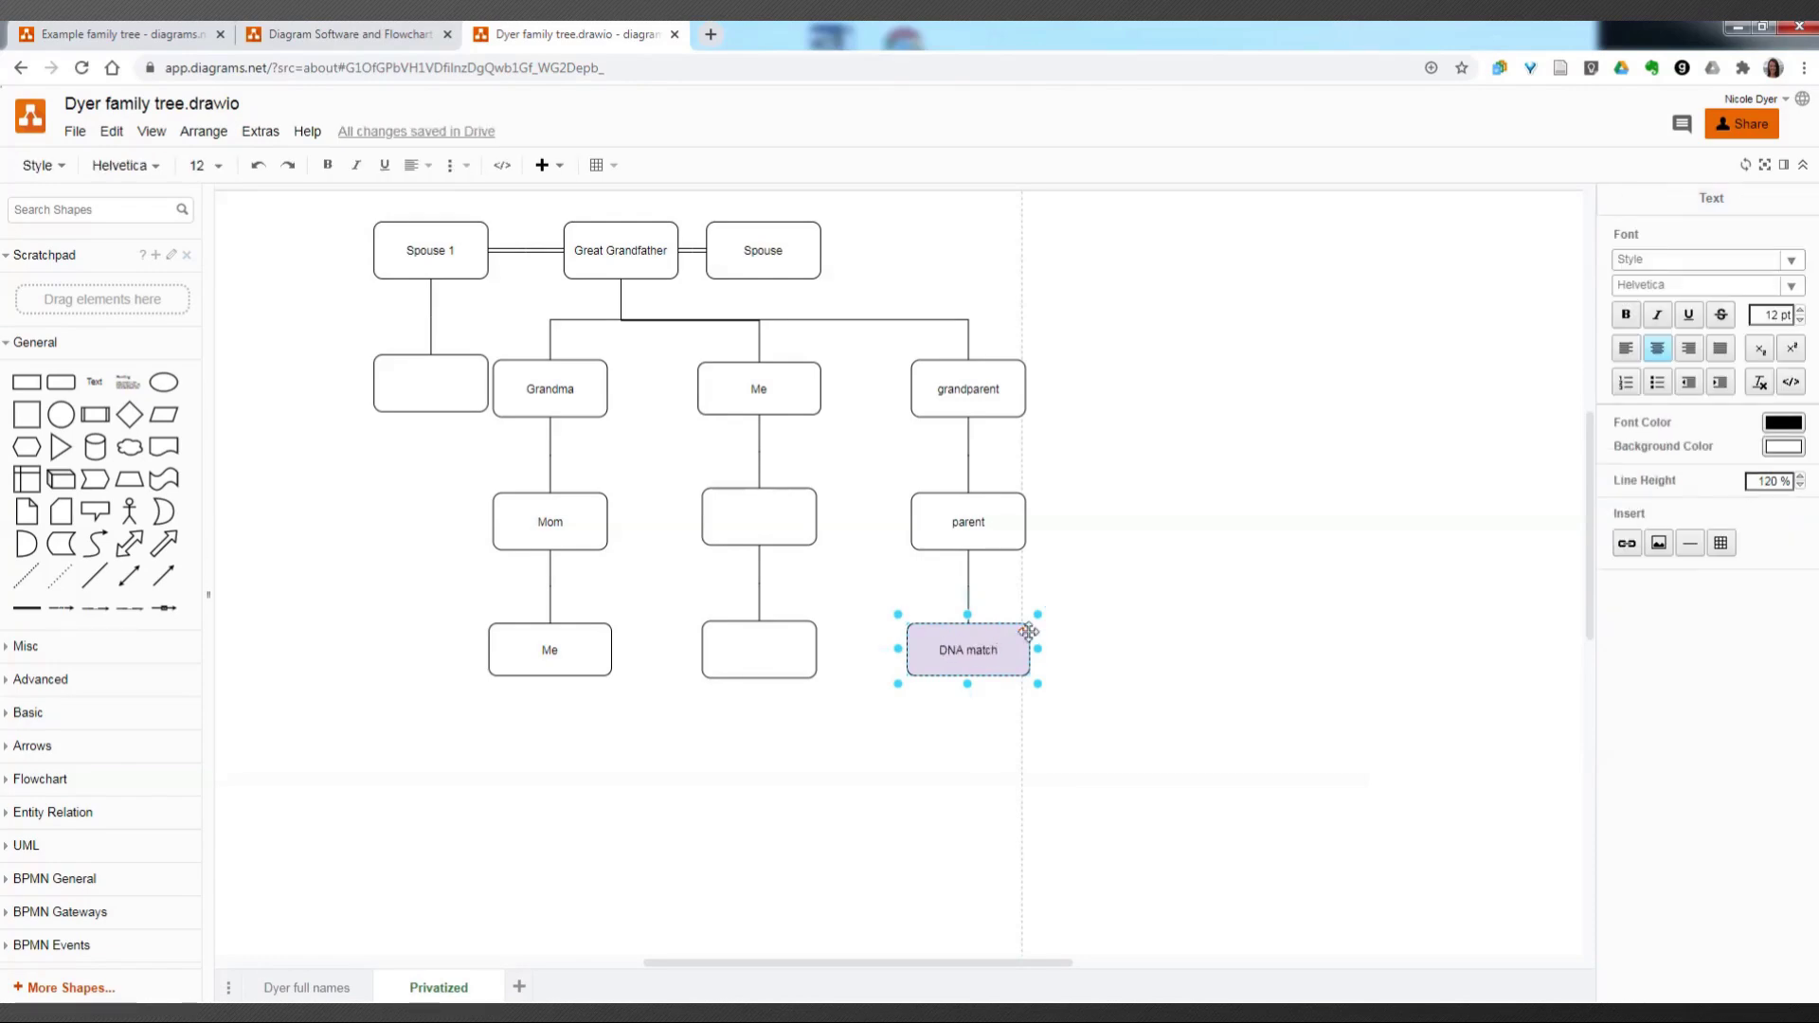
click(1085, 654)
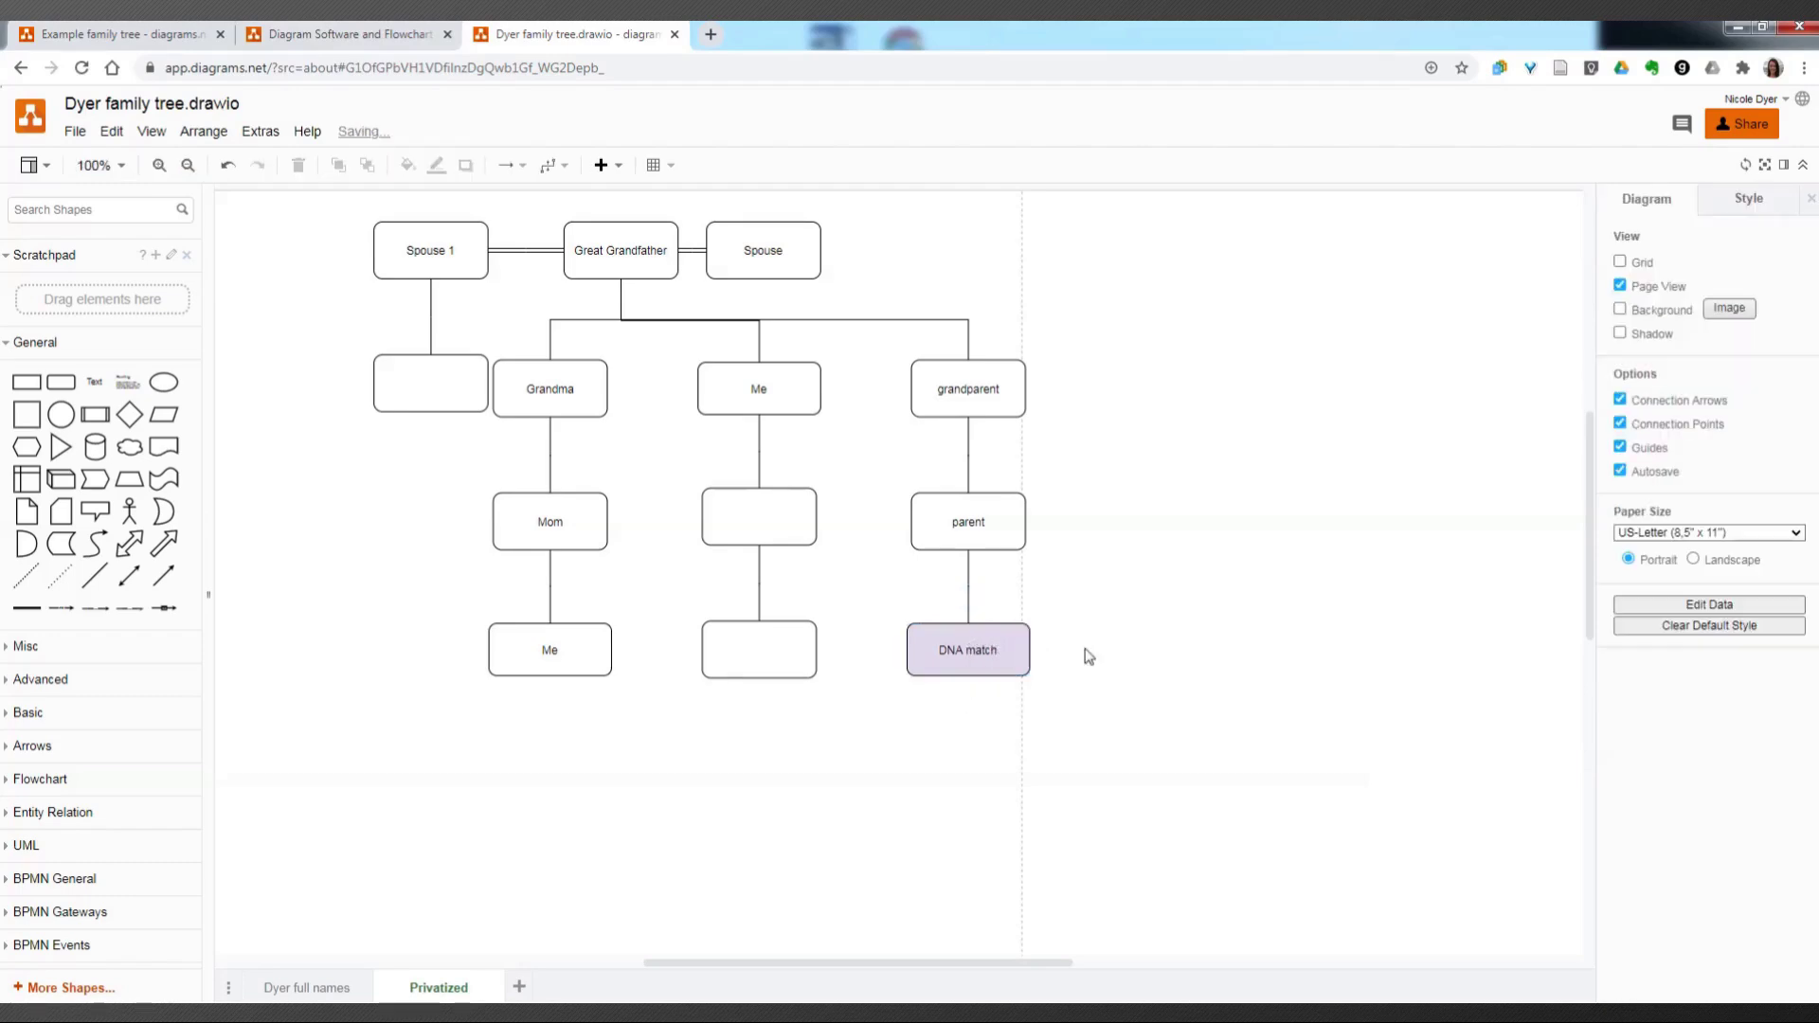
double_click(1004, 651)
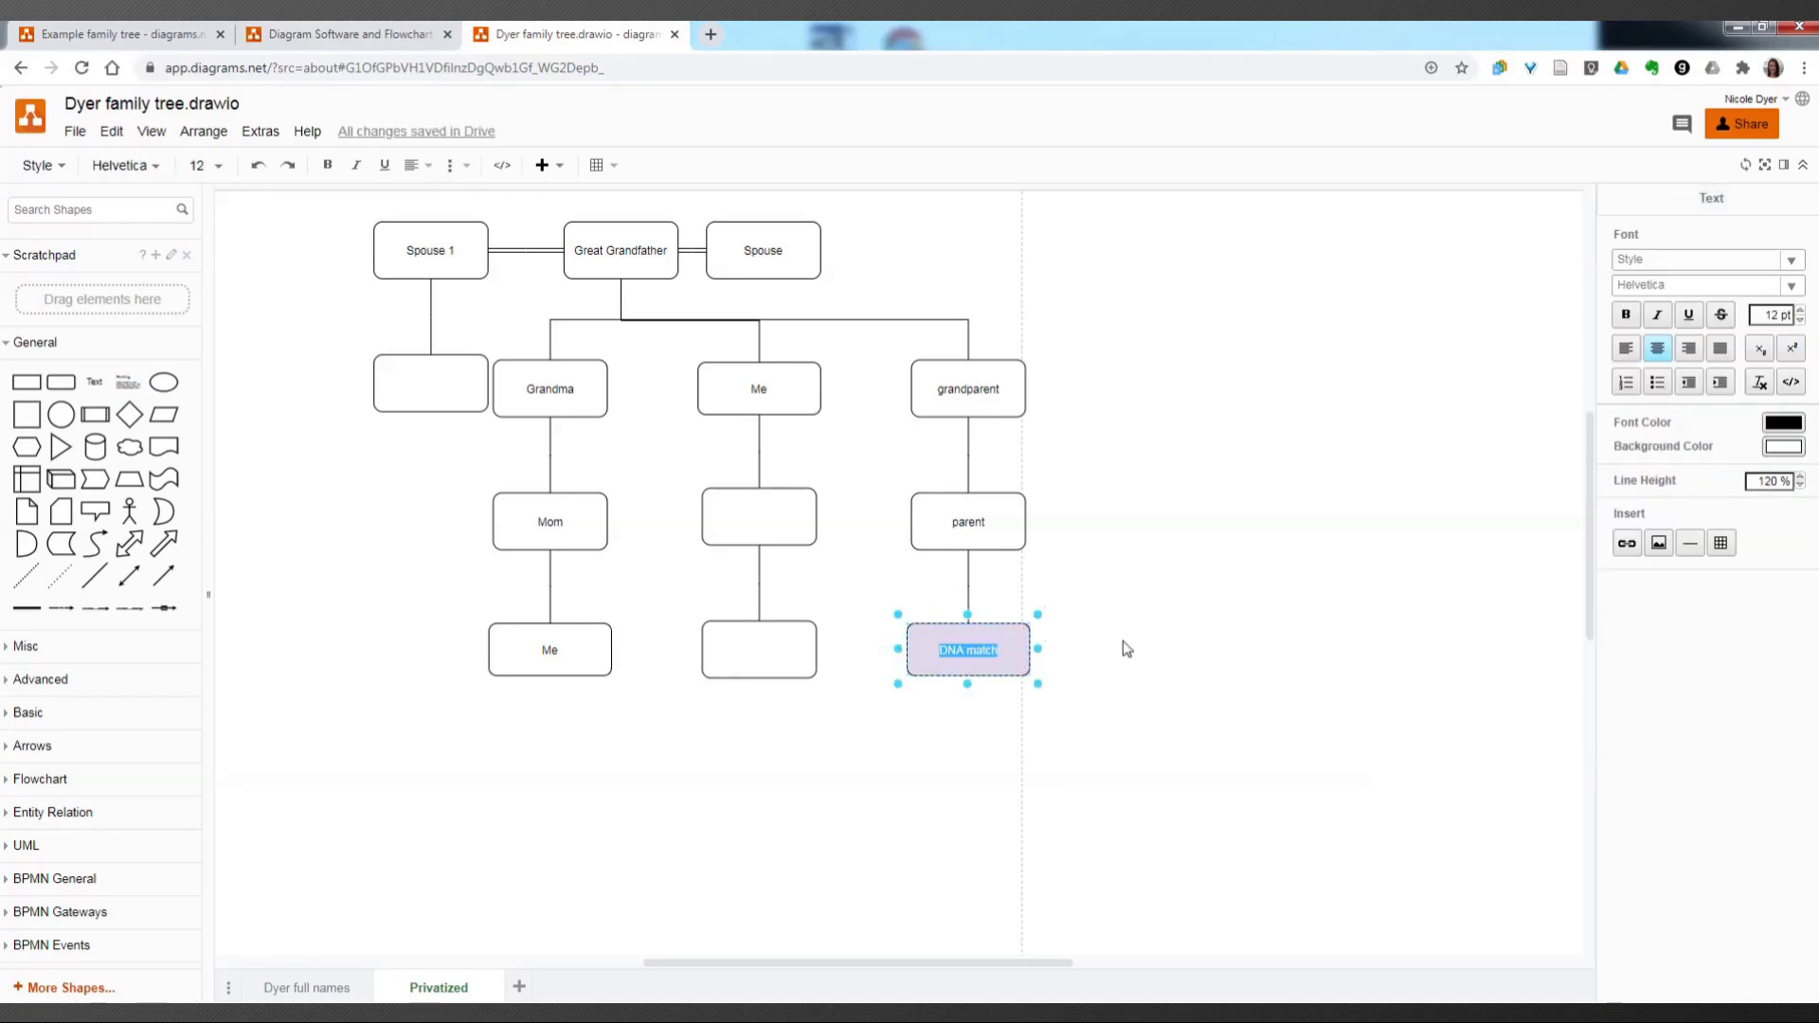
key(End)
key(Escape)
key(Escape)
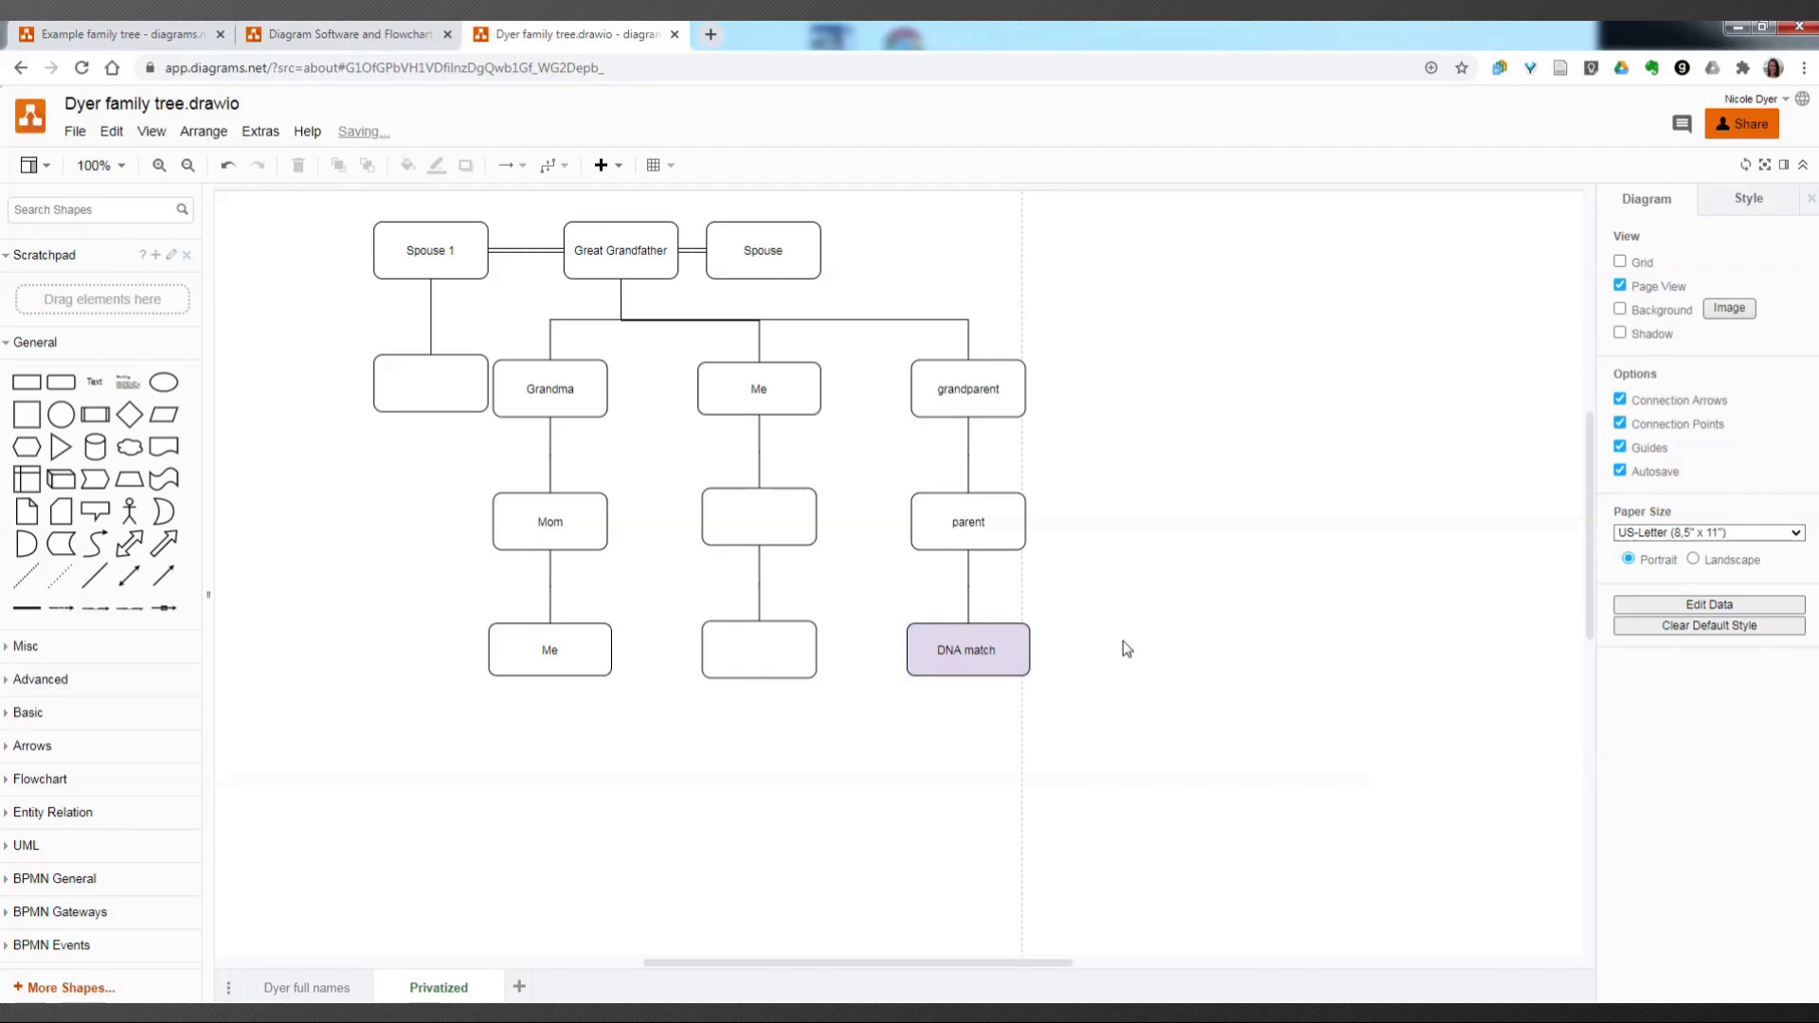
click(1007, 651)
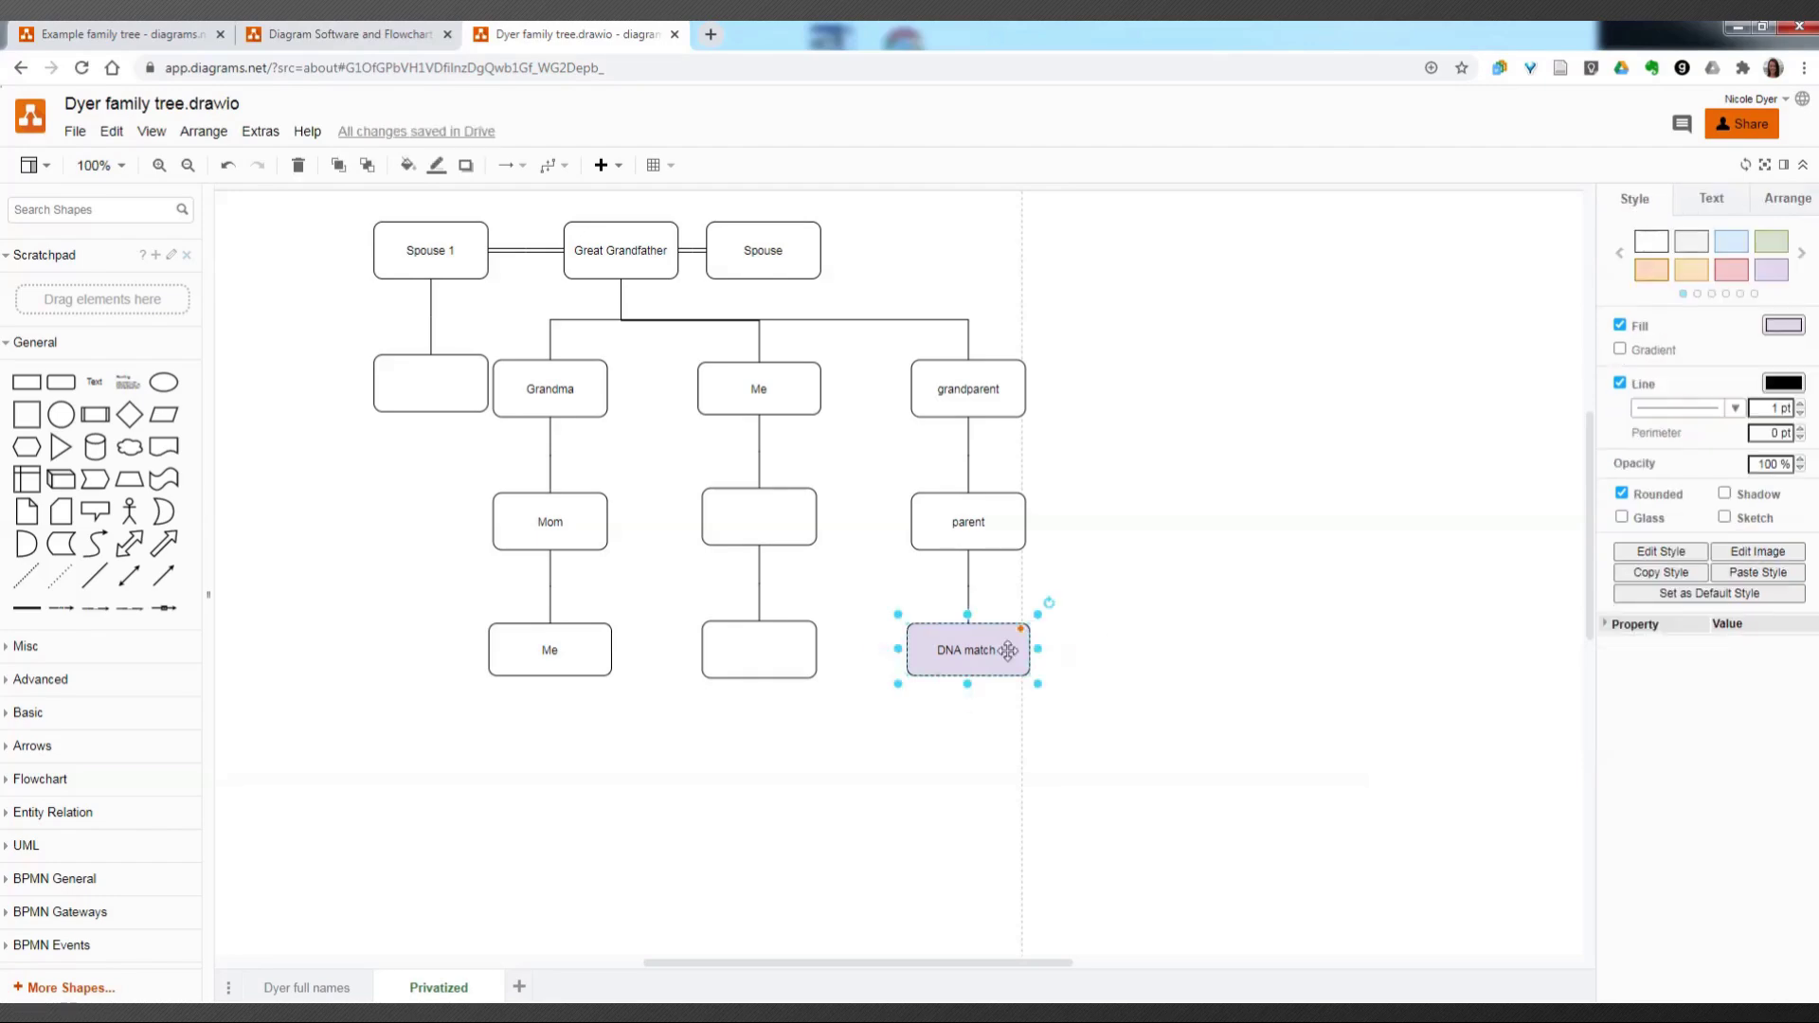
double_click(1006, 652)
click(1004, 652)
click(1002, 653)
double_click(1000, 657)
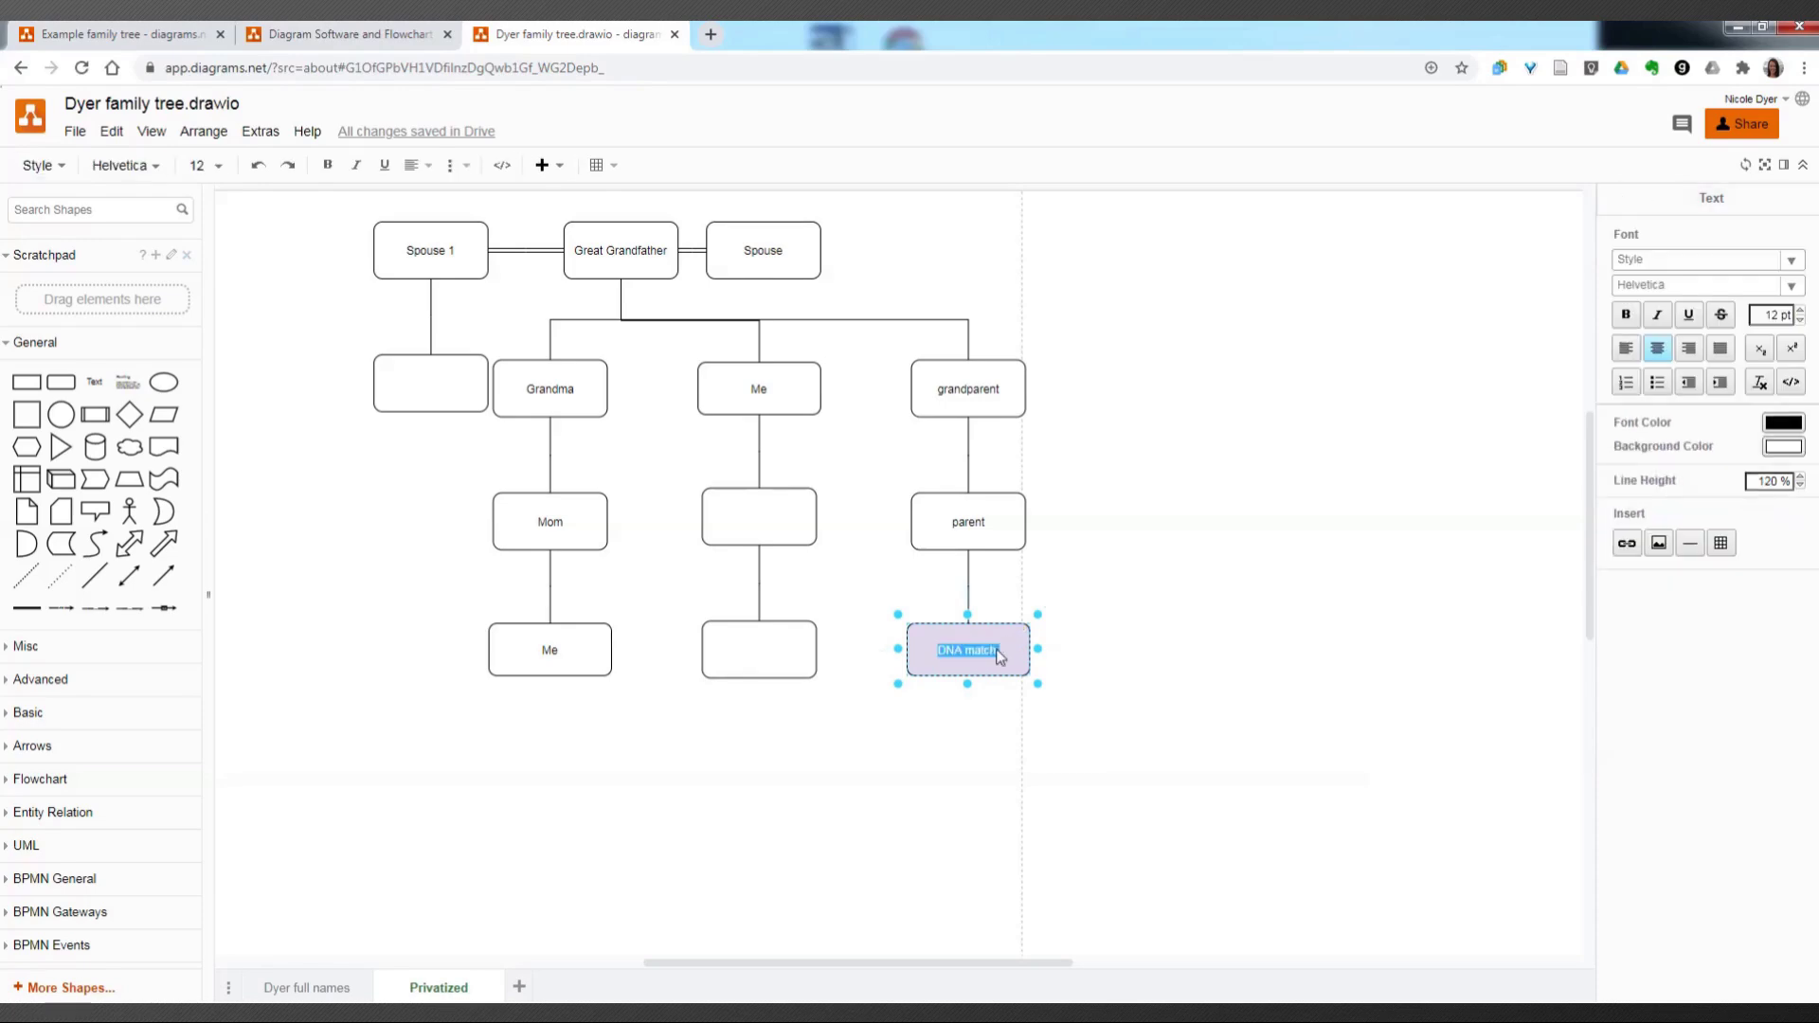
click(999, 657)
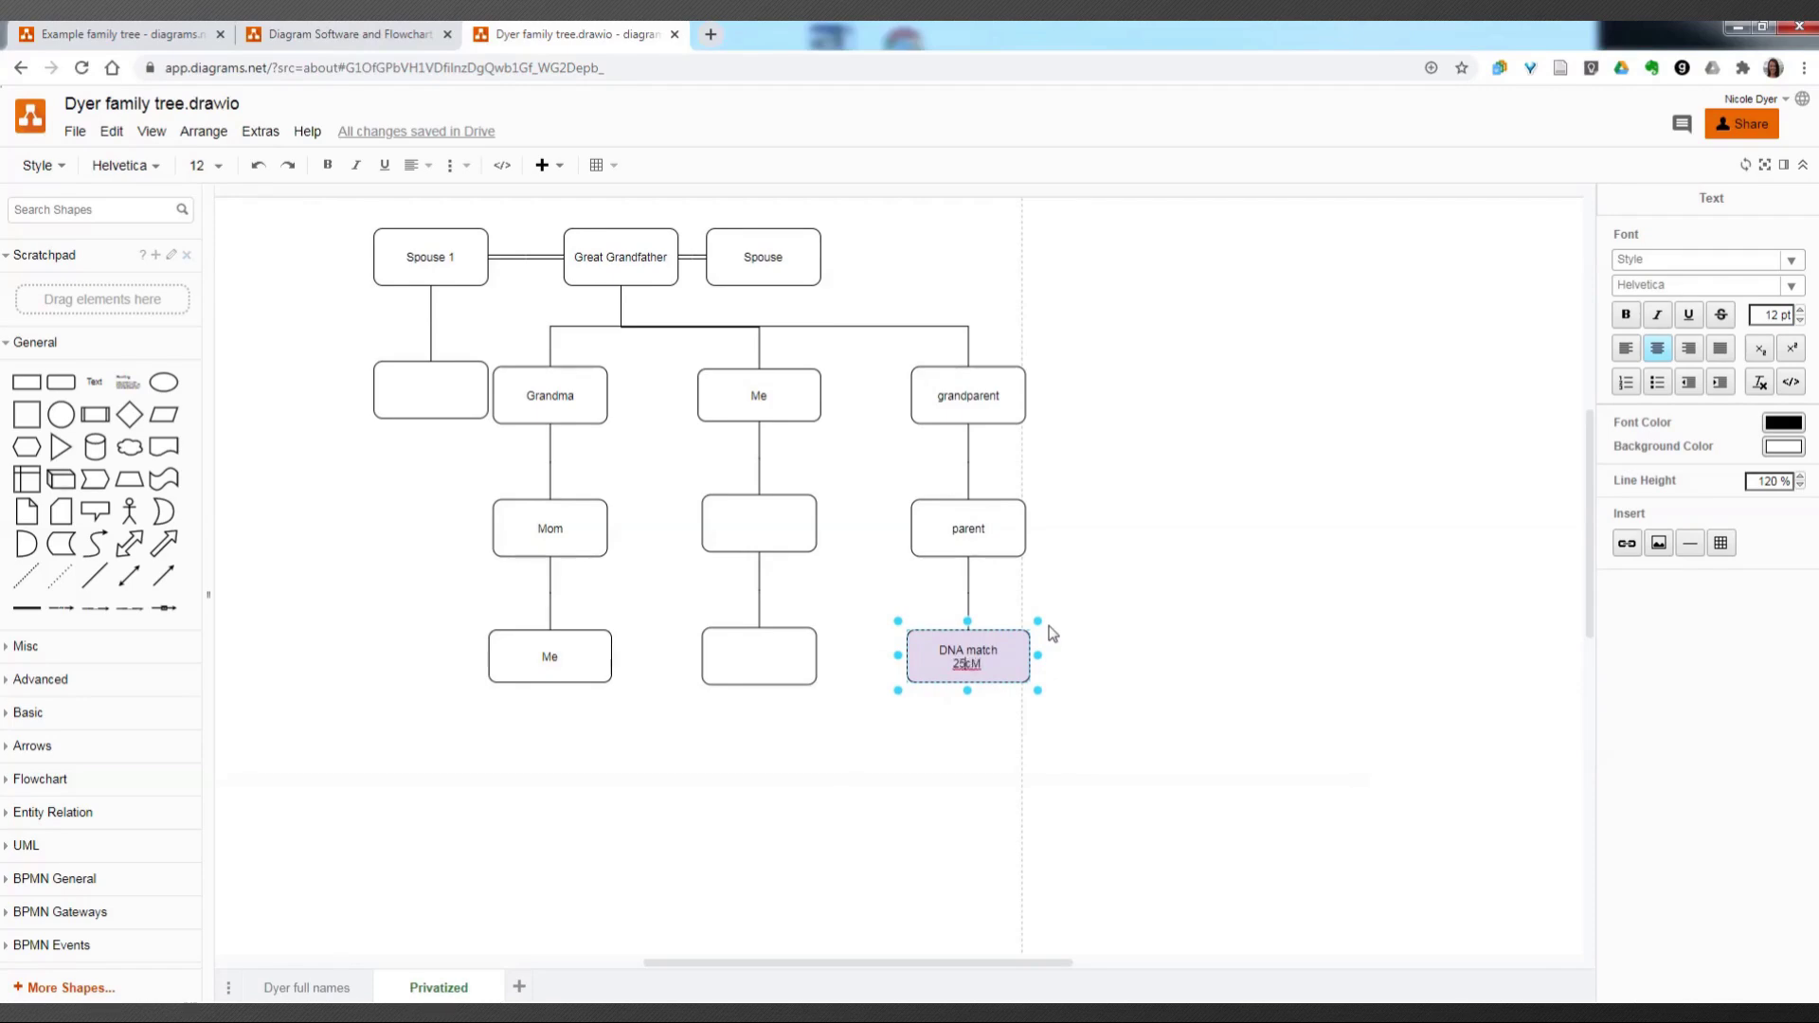
click(1091, 678)
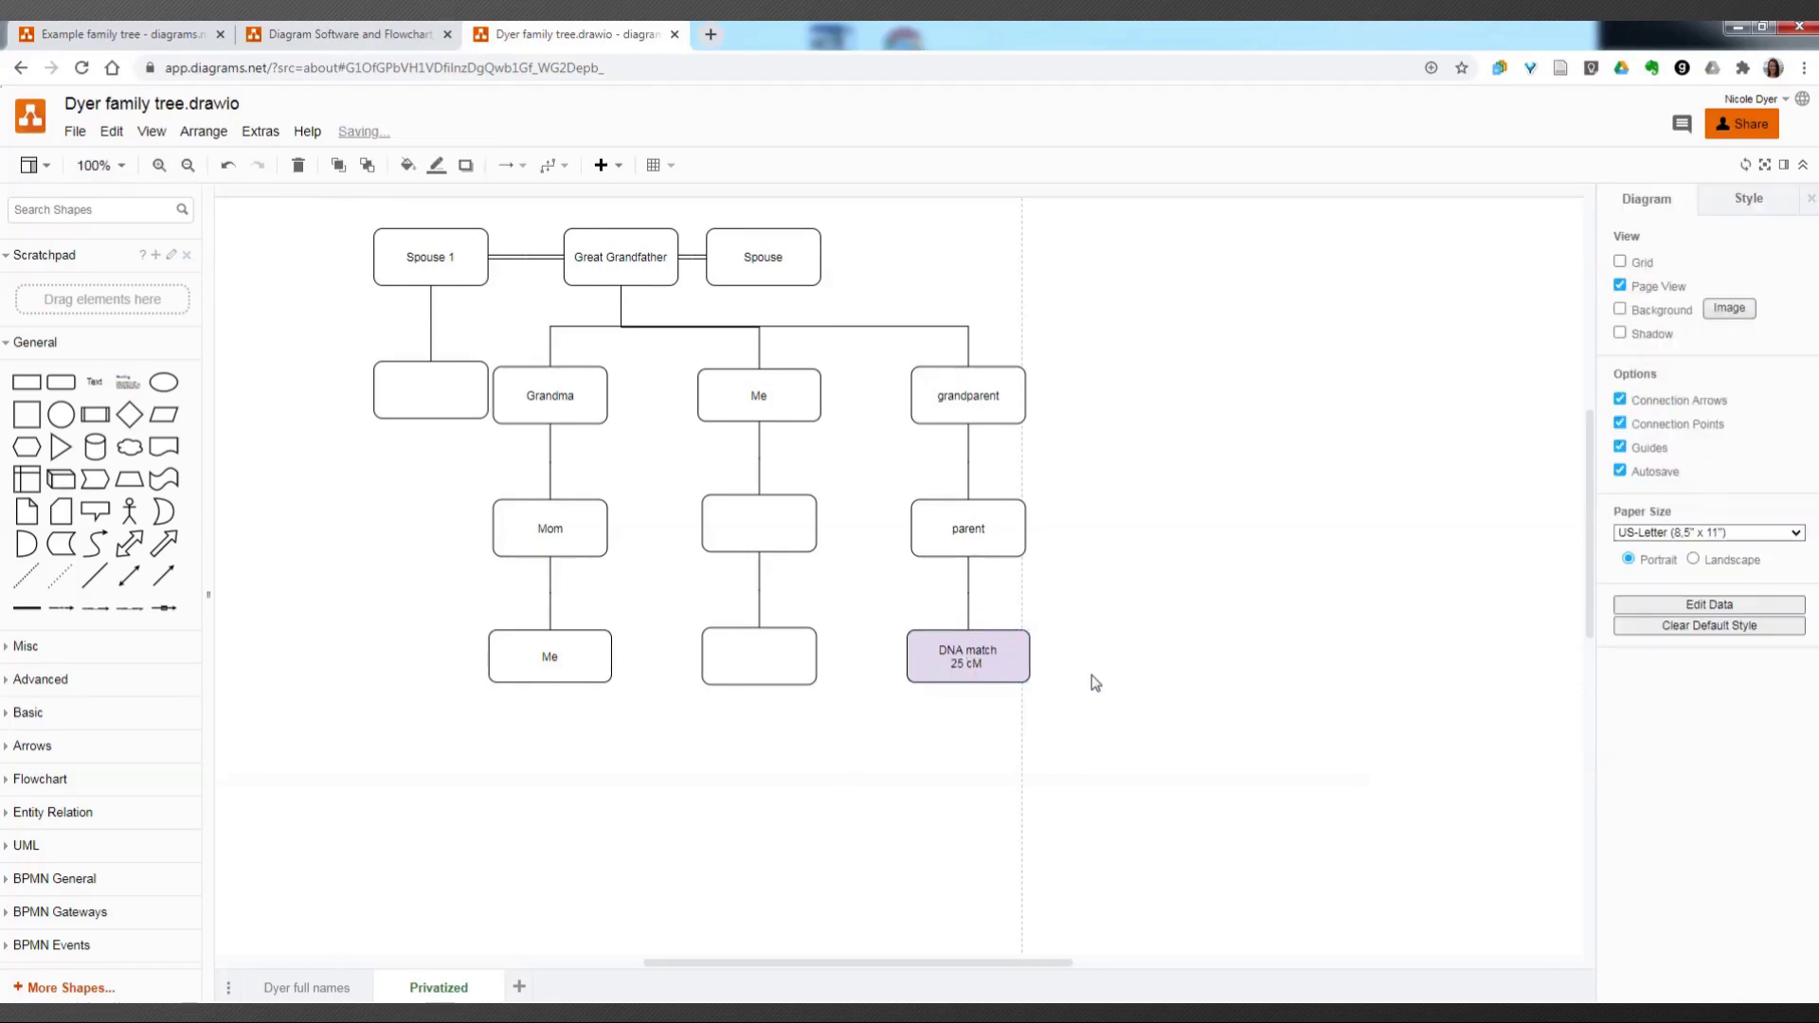
click(1018, 667)
Step: Add a second line reading 'type' under 'Me' in the bottom-left box
click(804, 652)
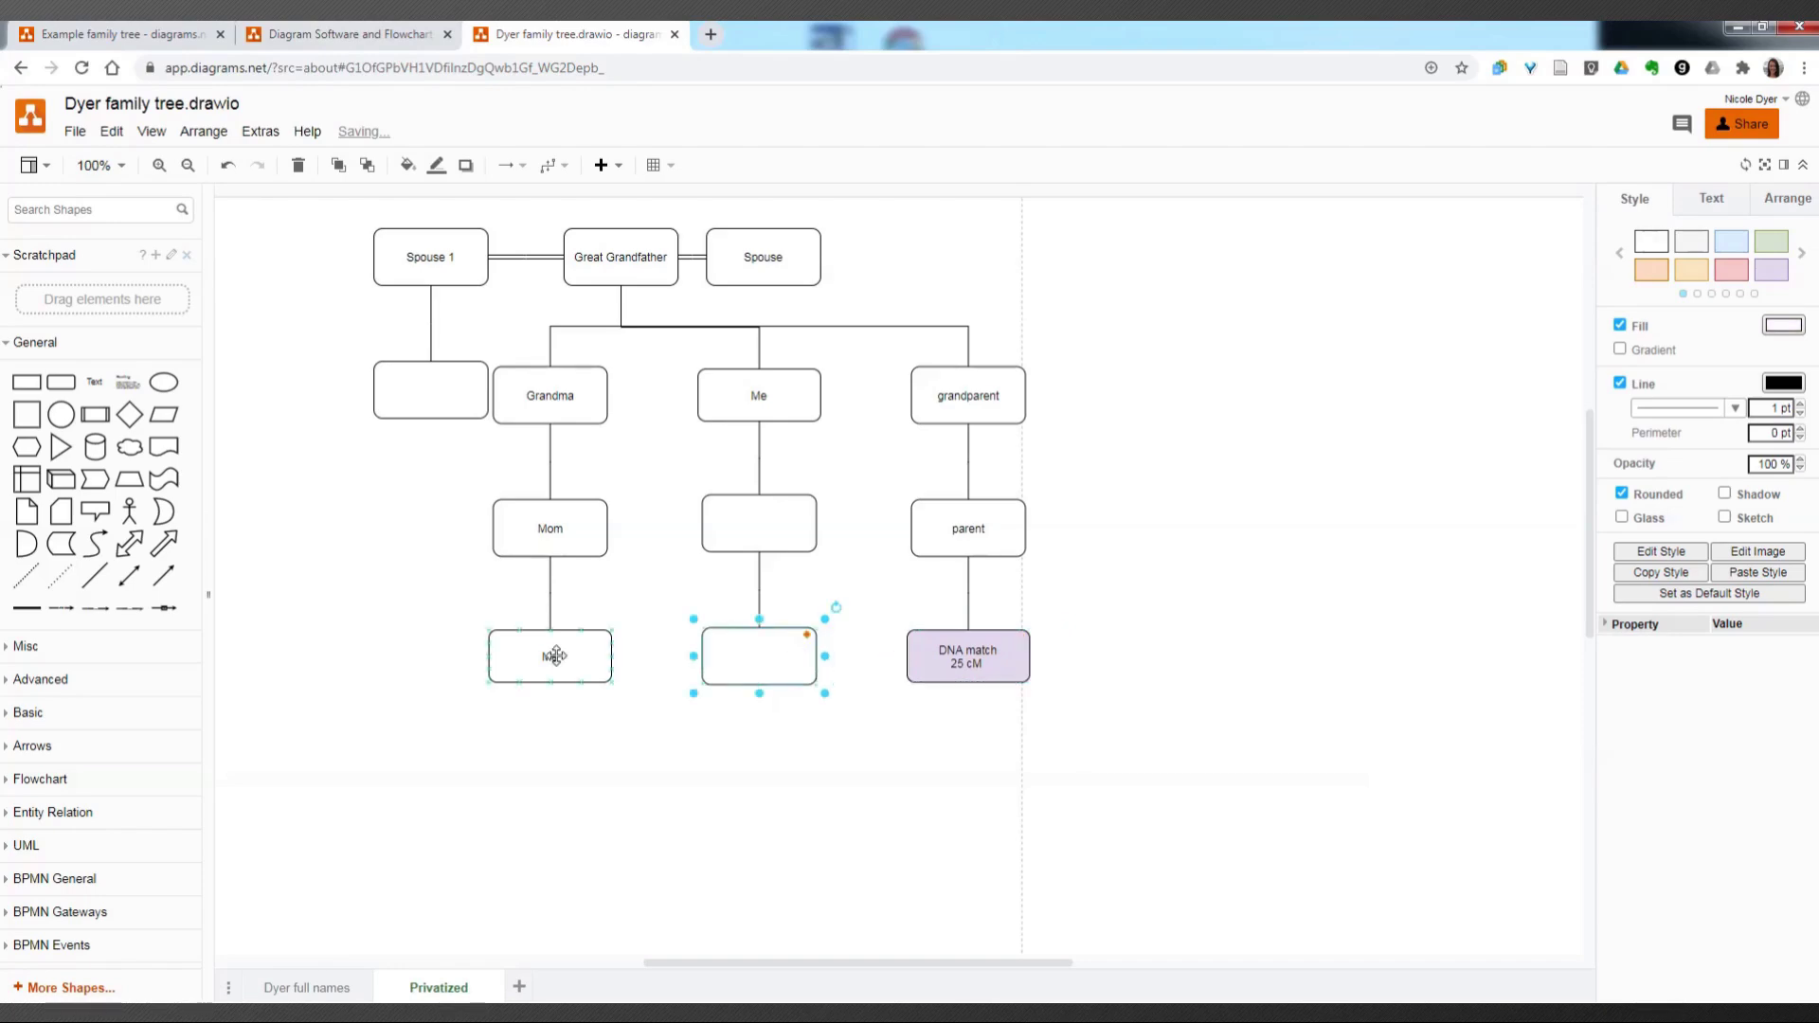
click(557, 656)
double_click(577, 653)
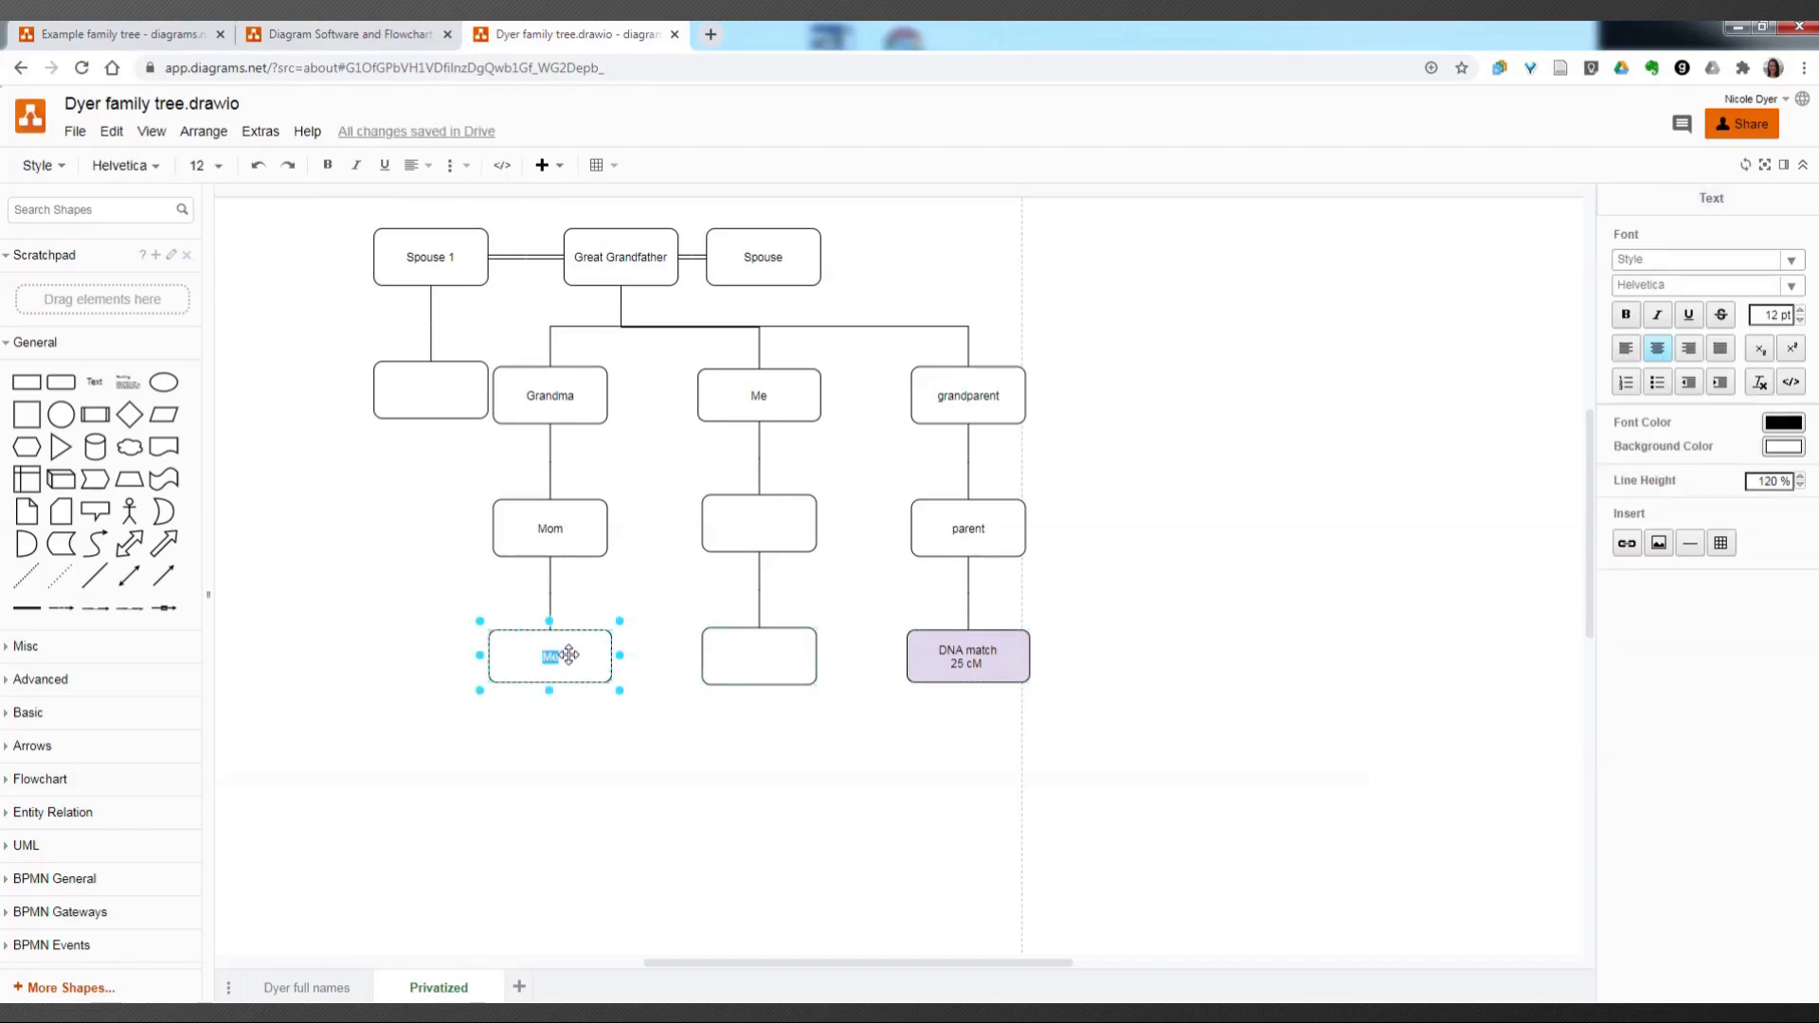
key(End)
key(Return)
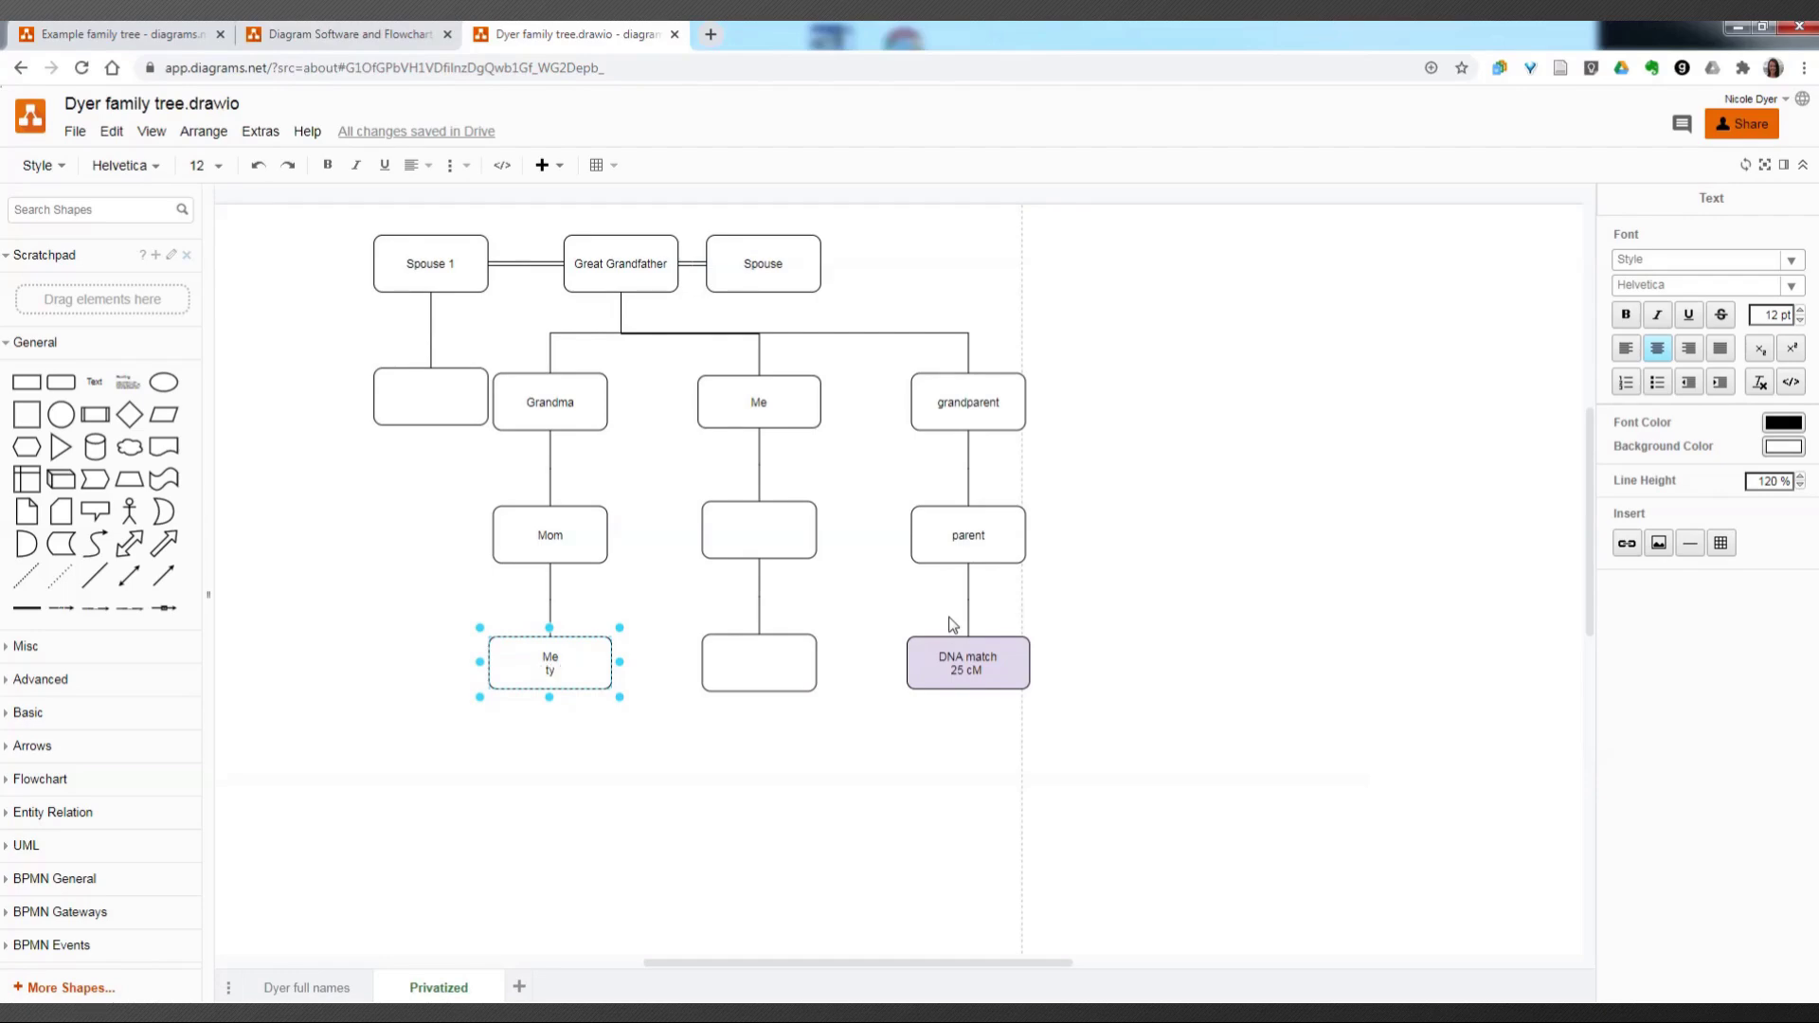
click(1322, 631)
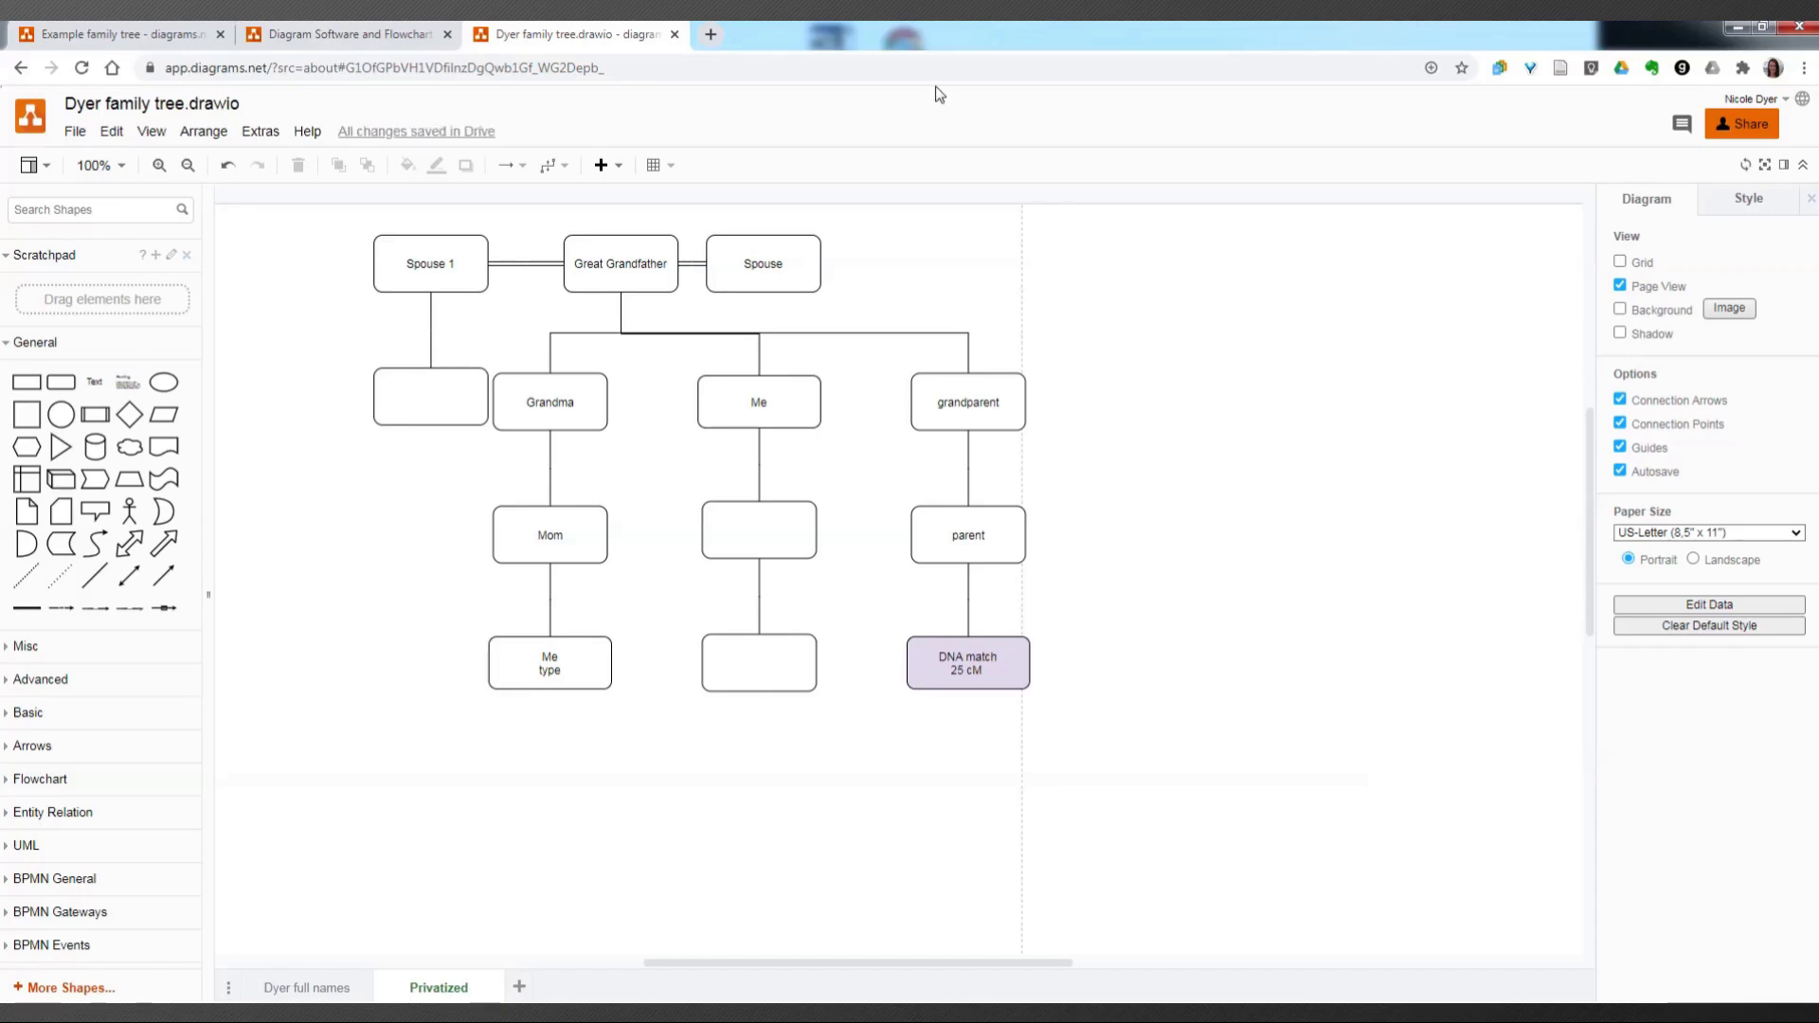
Step: Browse the diagrams.net Features blog posts to the article on waypoints on connectors
click(344, 30)
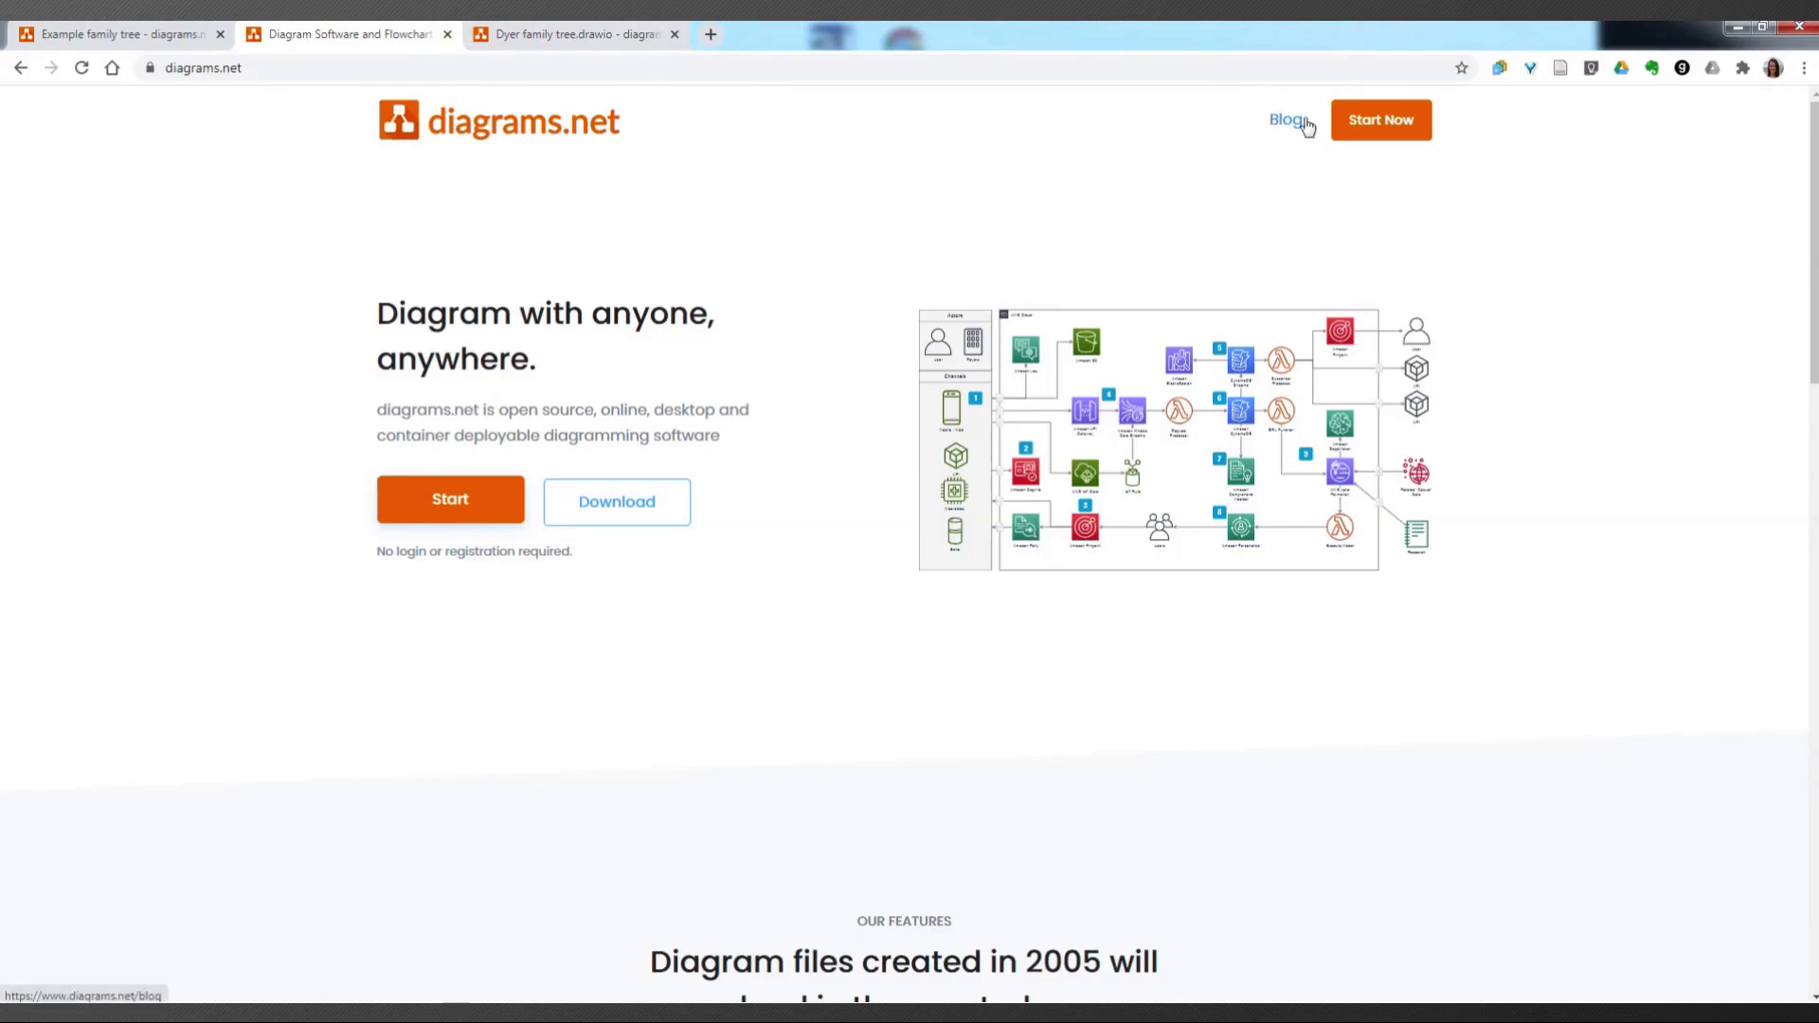
scroll(918, 507, down, 6)
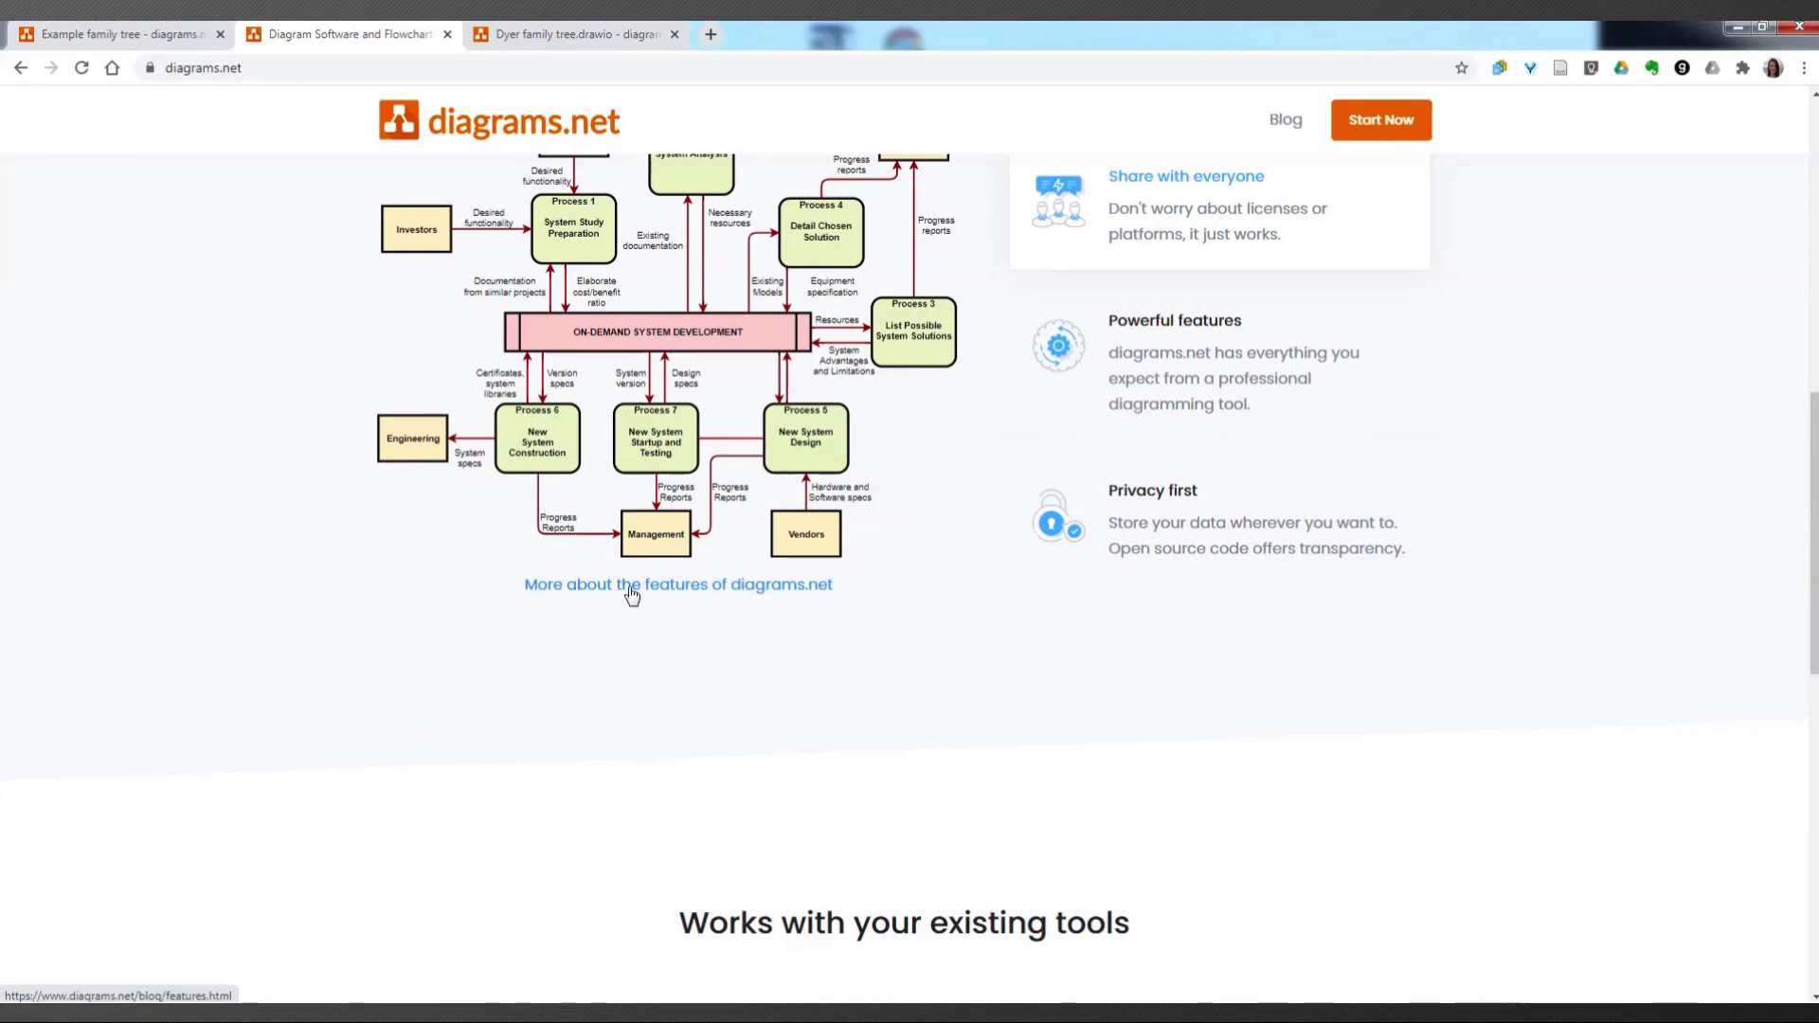
click(794, 591)
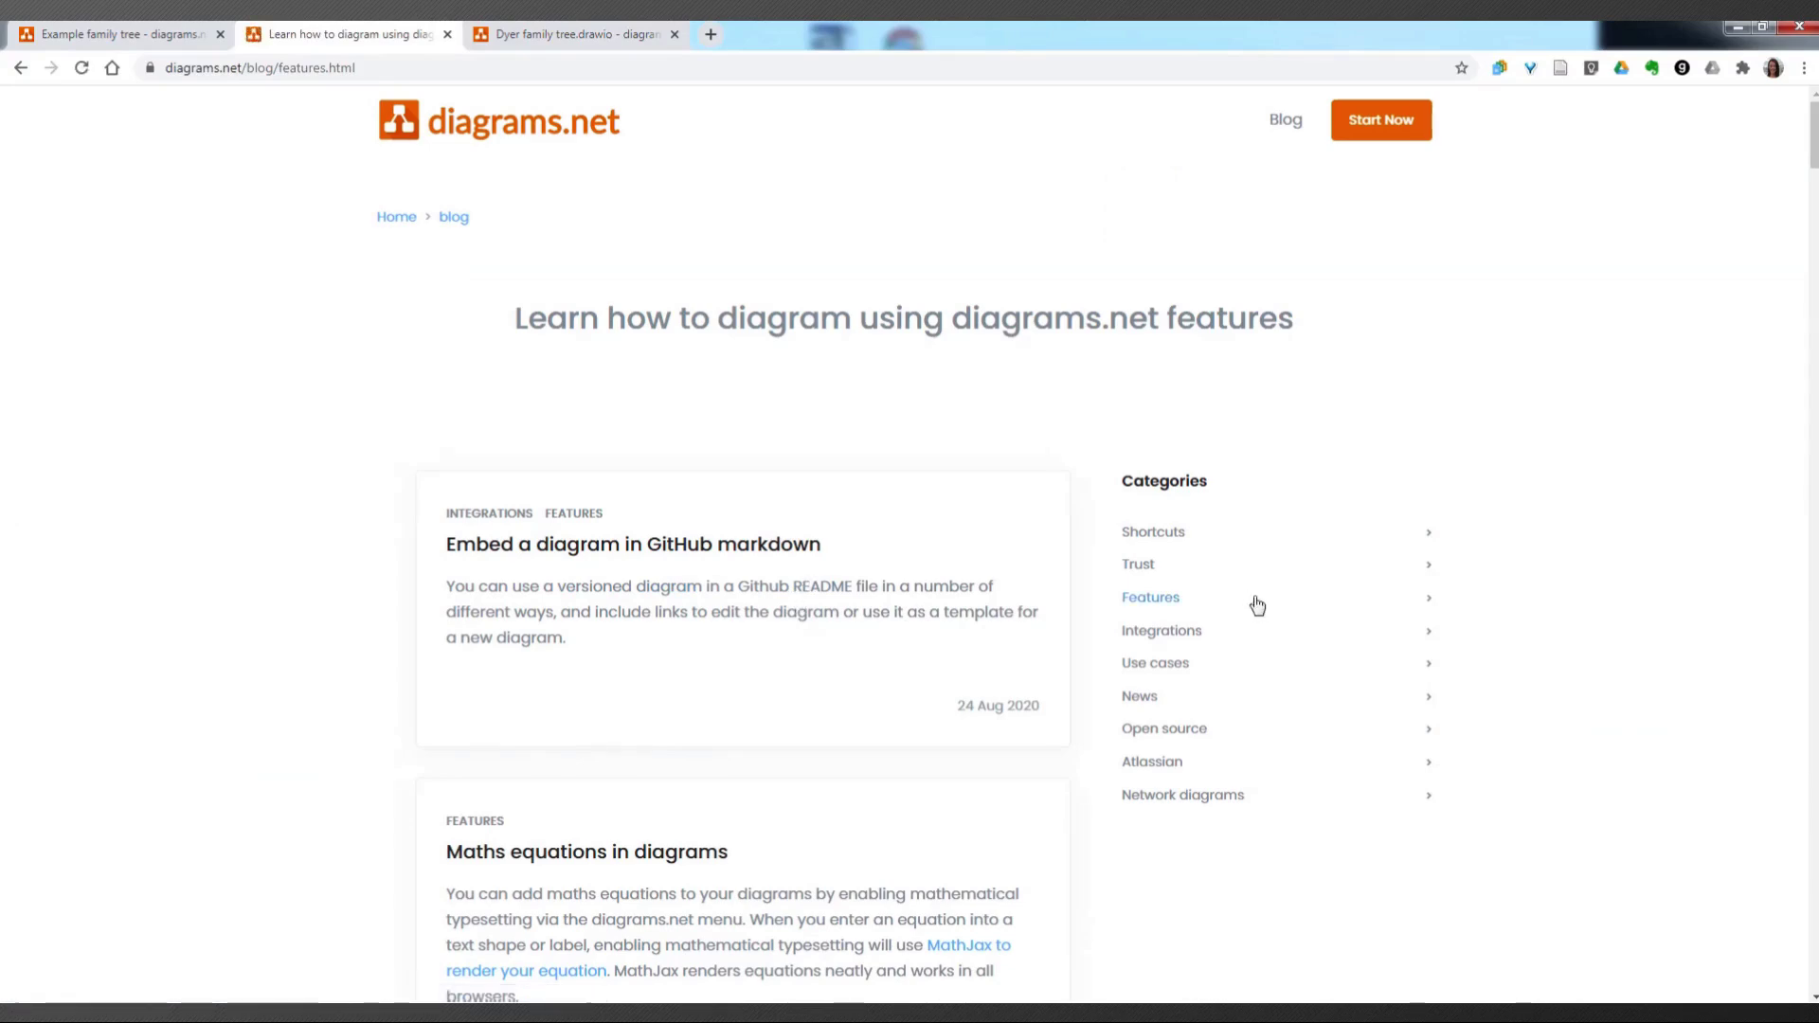
click(1157, 607)
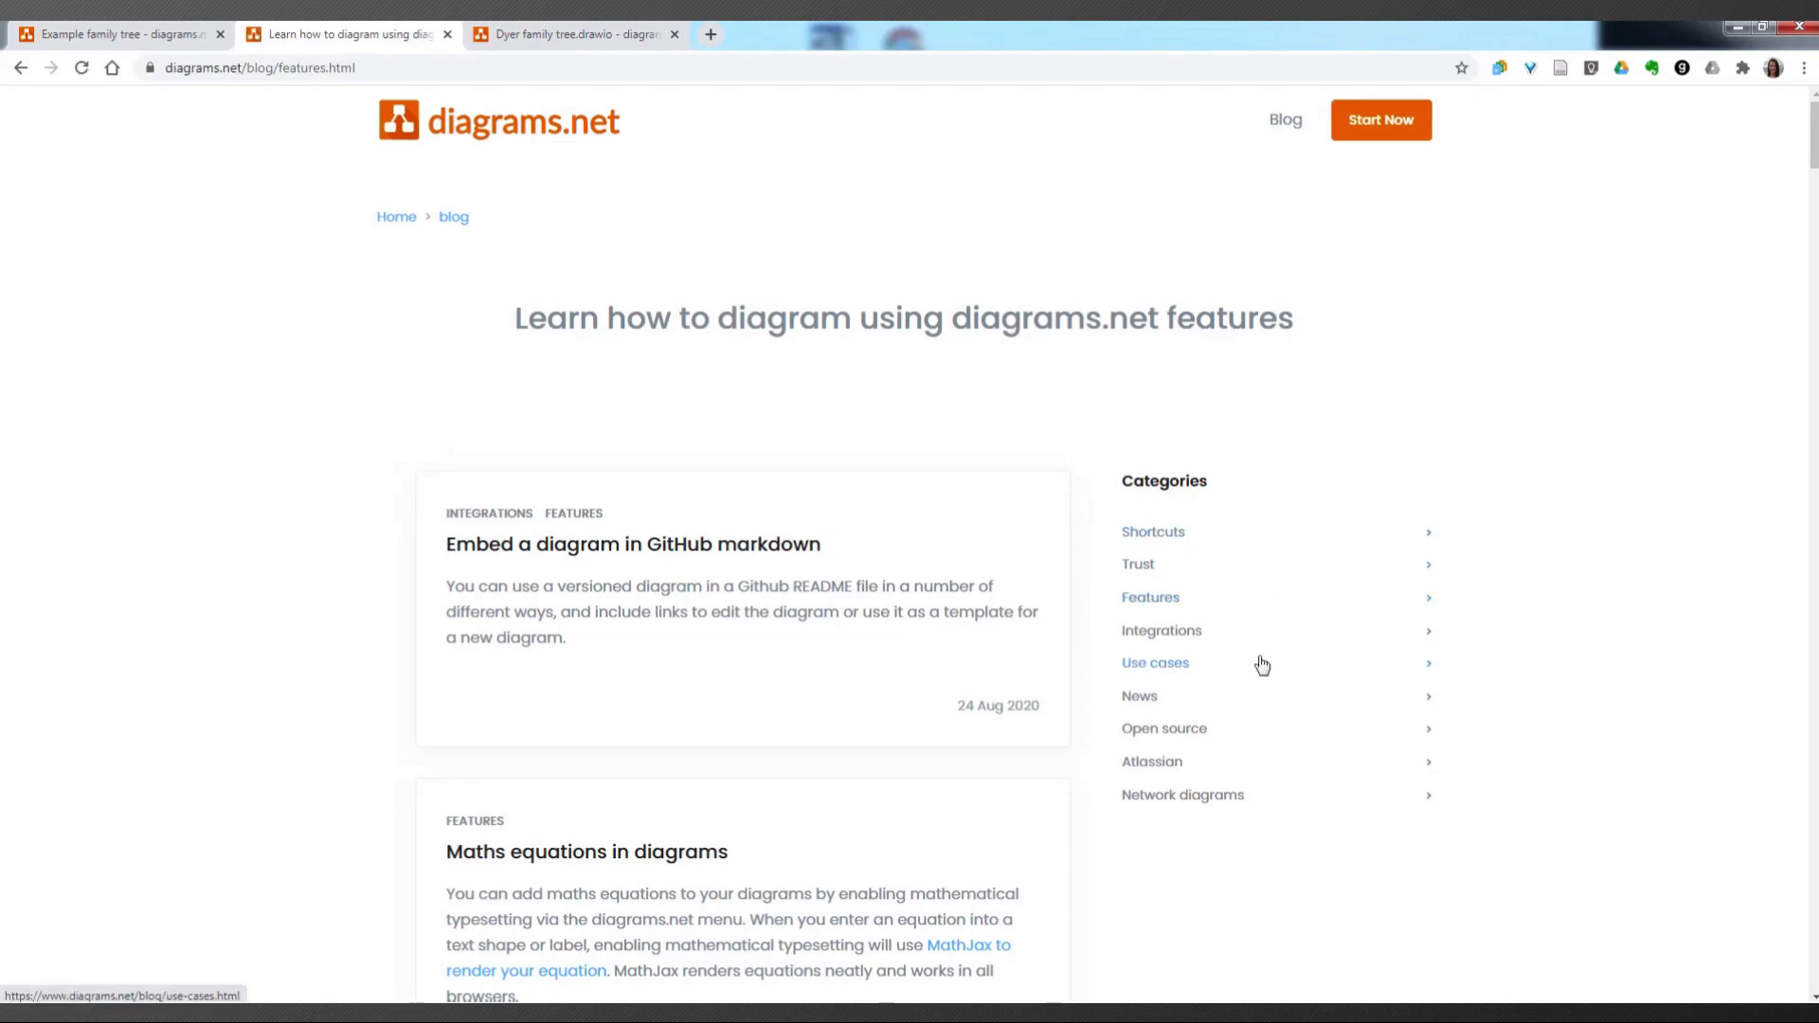
scroll(1260, 664, down, 7)
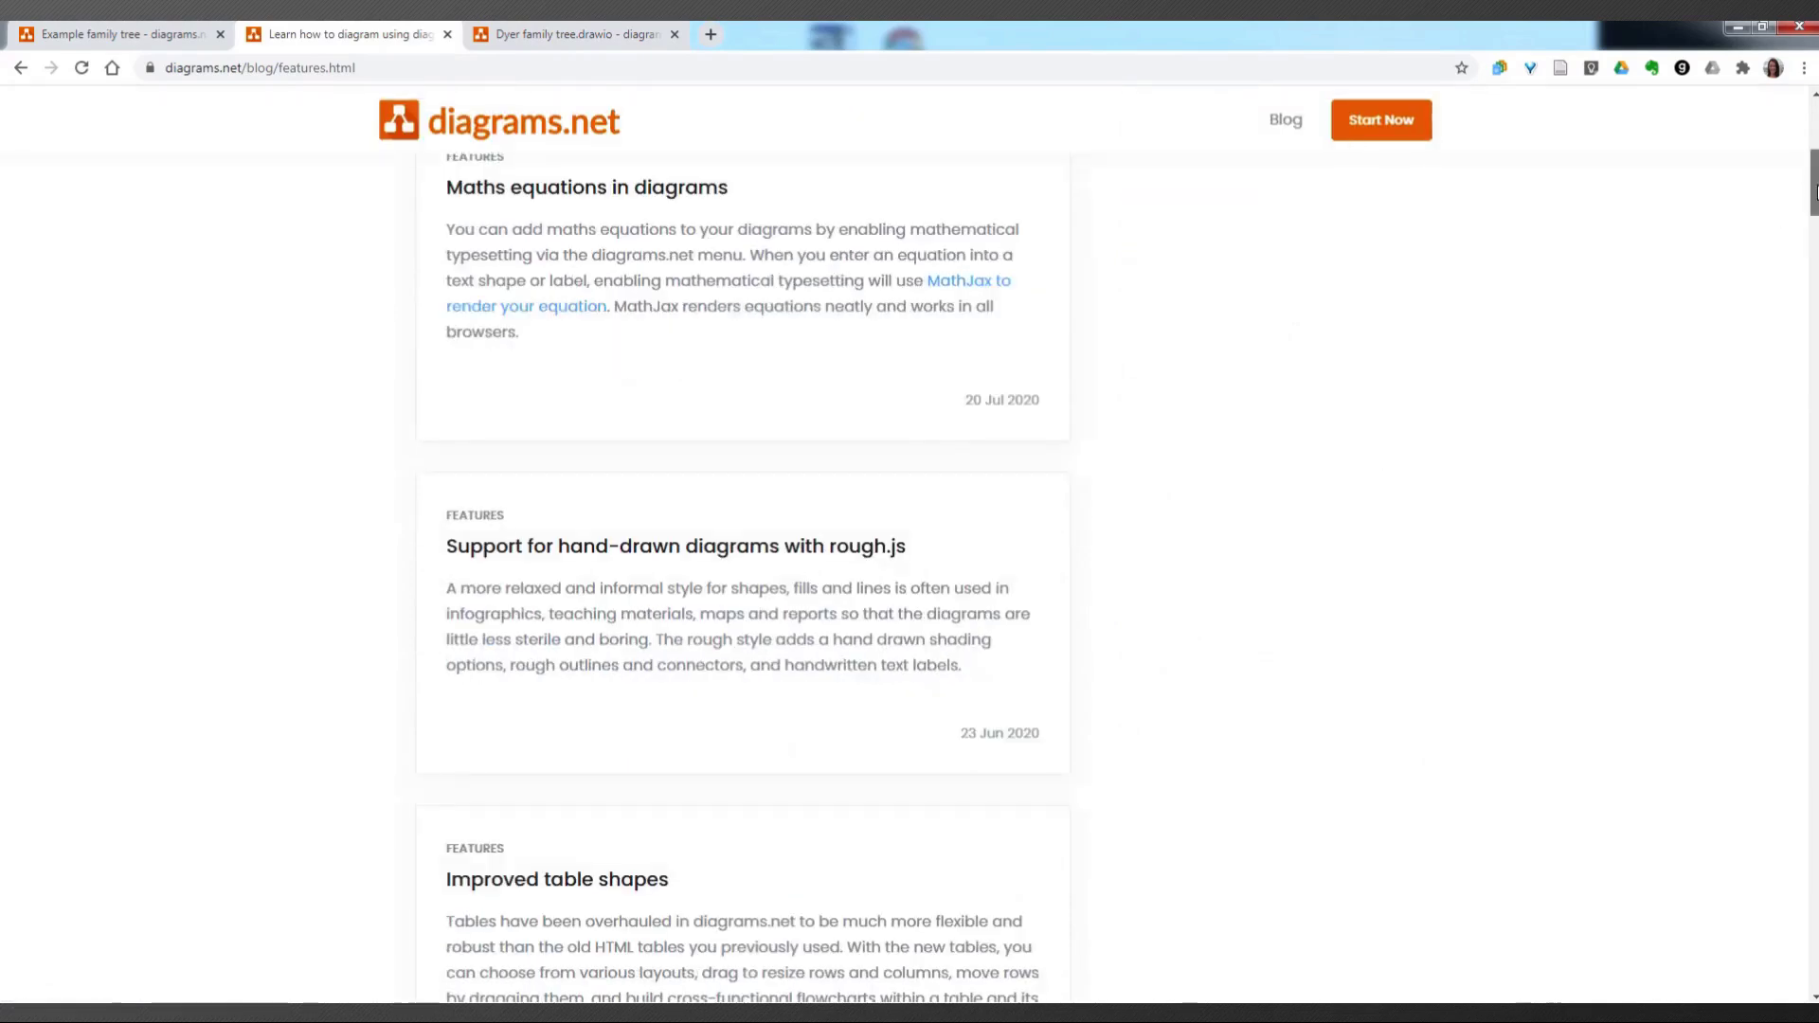
drag(1813, 191, 1813, 267)
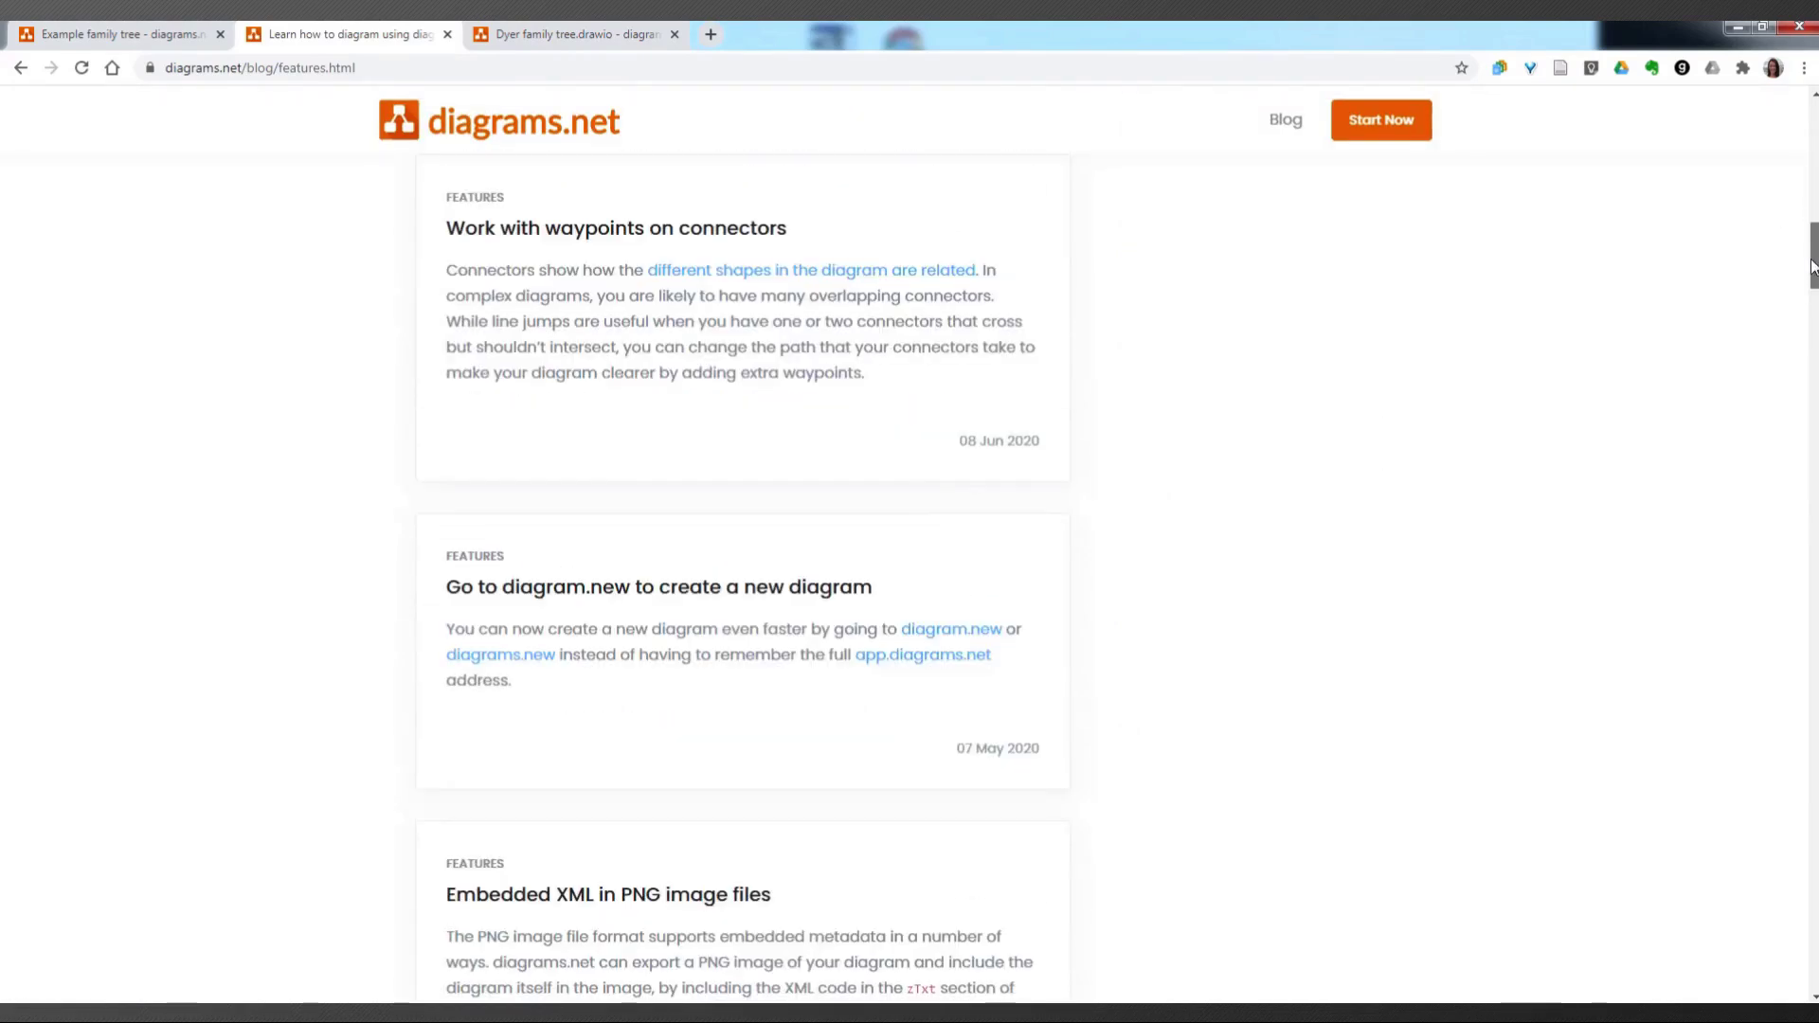
click(620, 230)
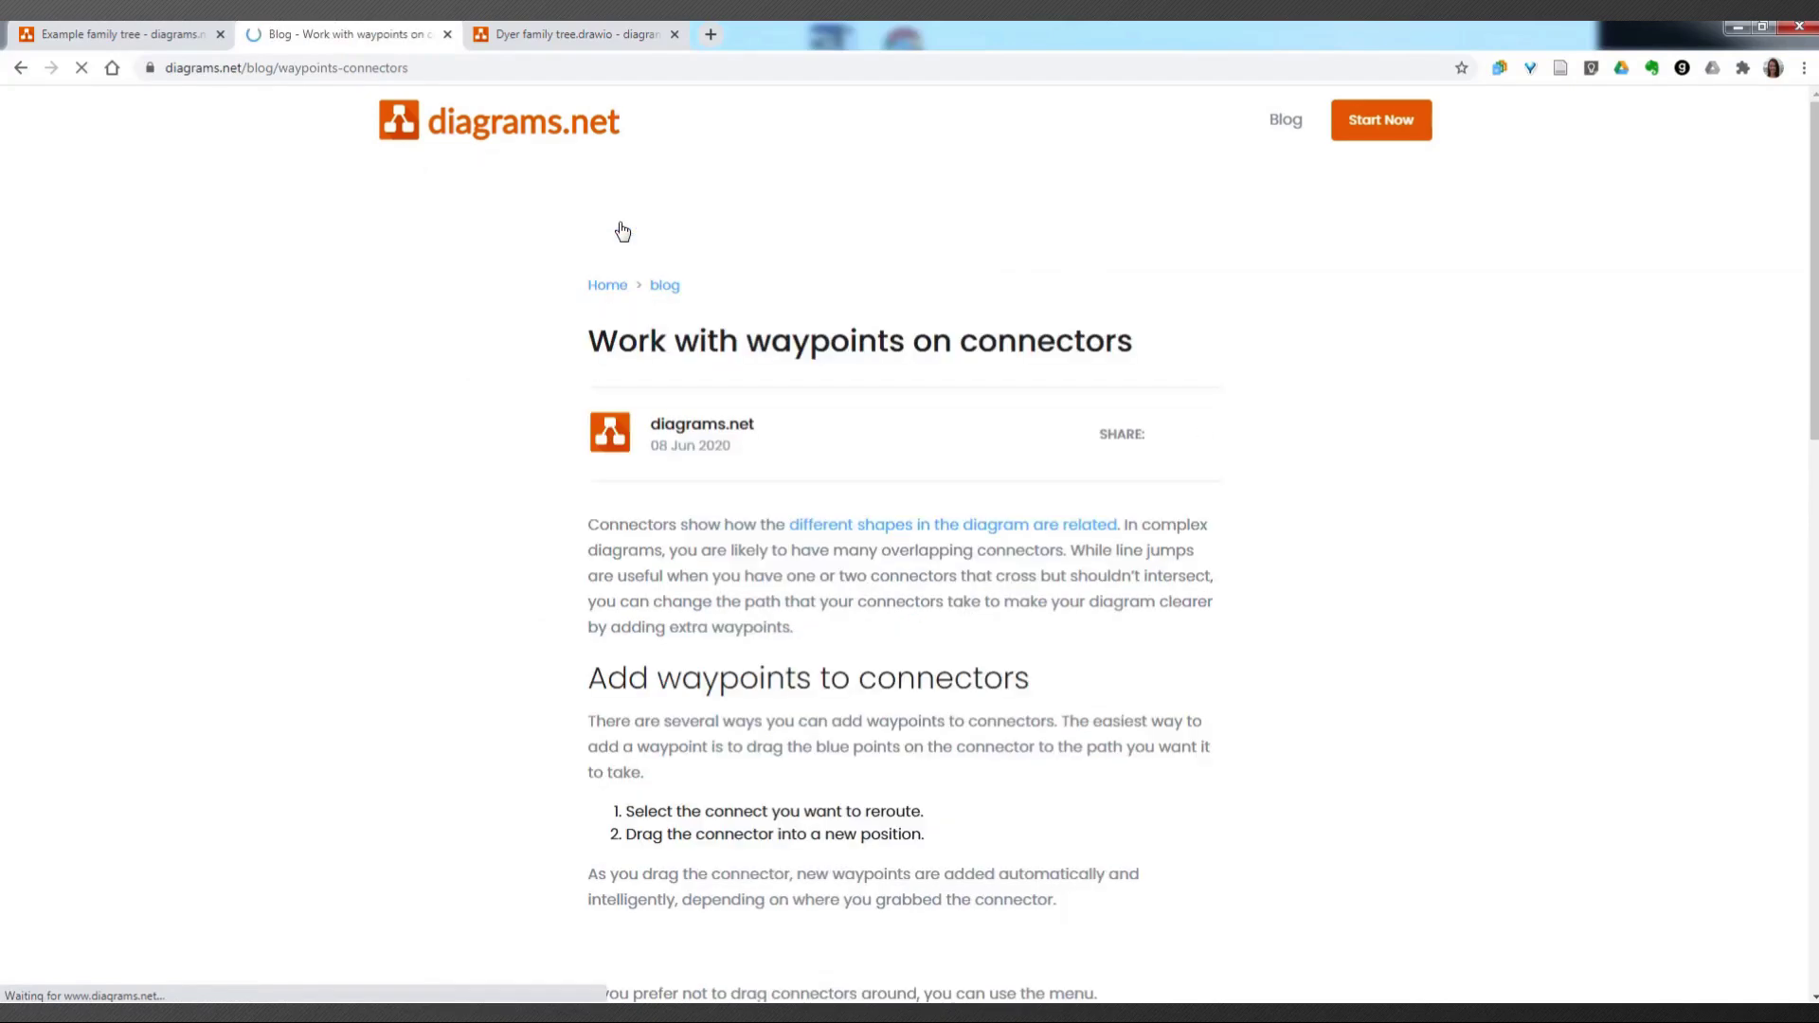
Step: Read through the waypoints article, then go back to the 'Dyer family tree.drawio' tab
scroll(621, 227, down, 6)
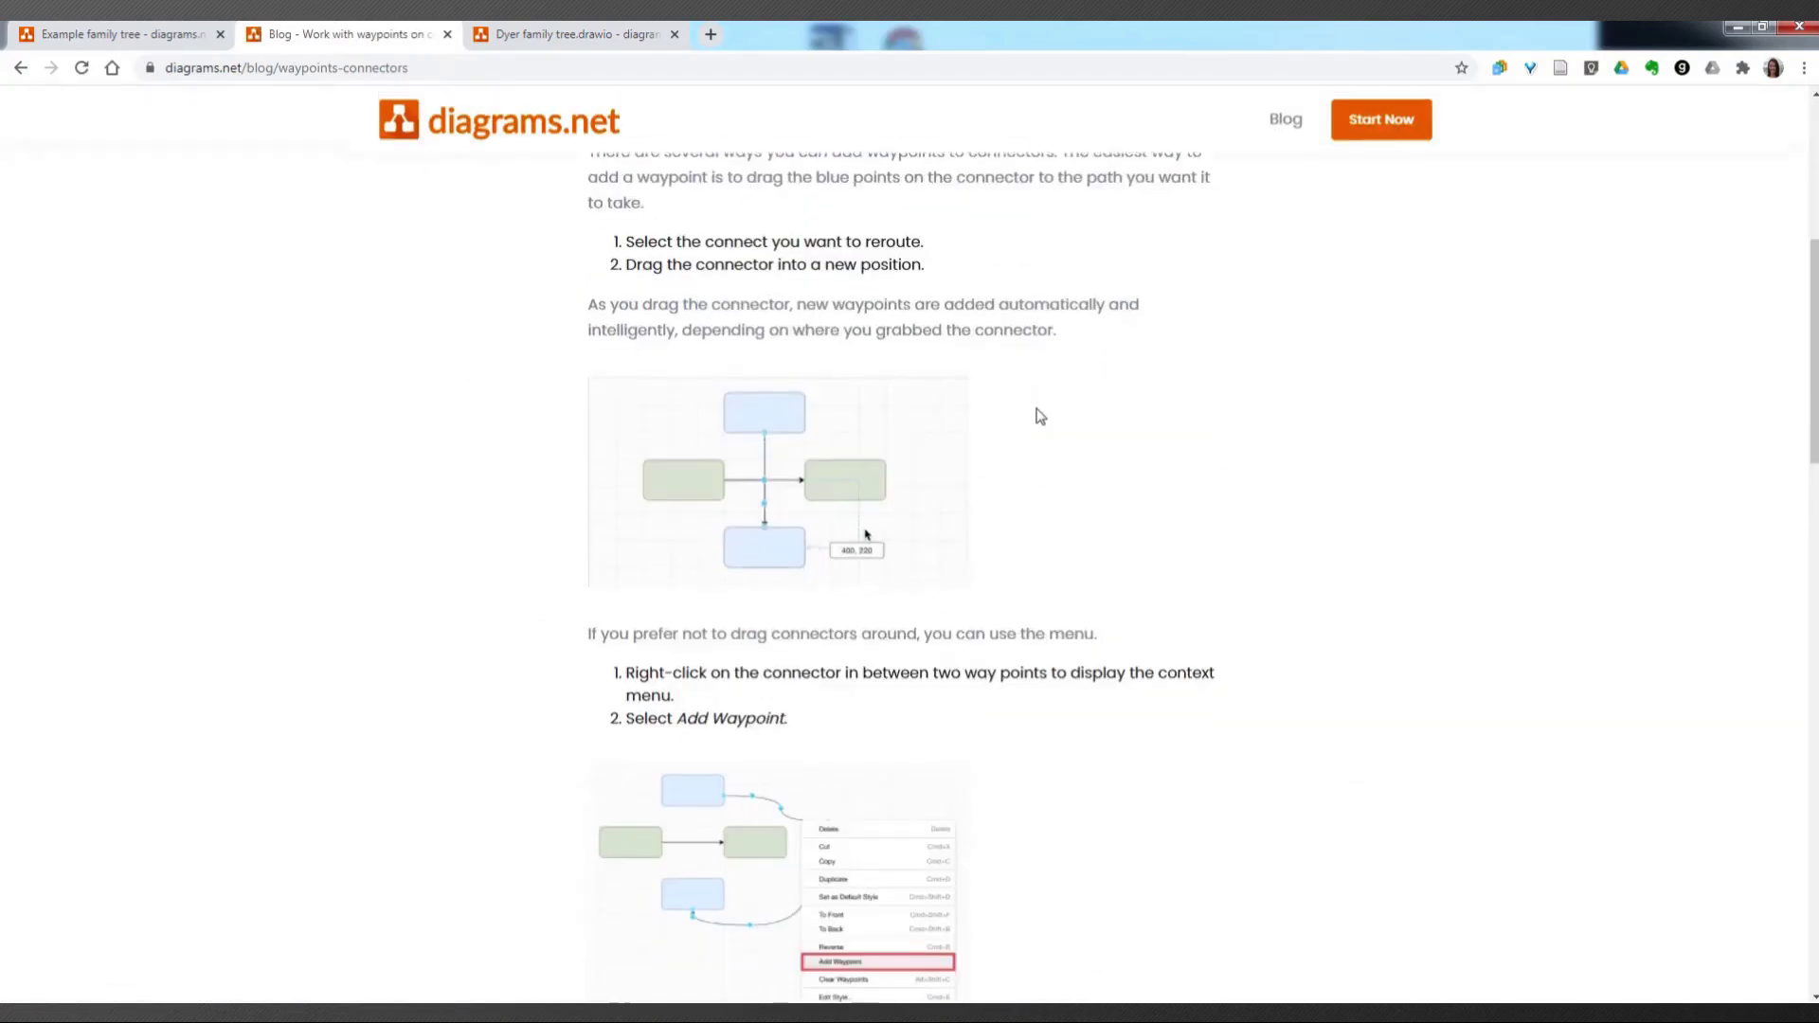
scroll(1039, 417, down, 1)
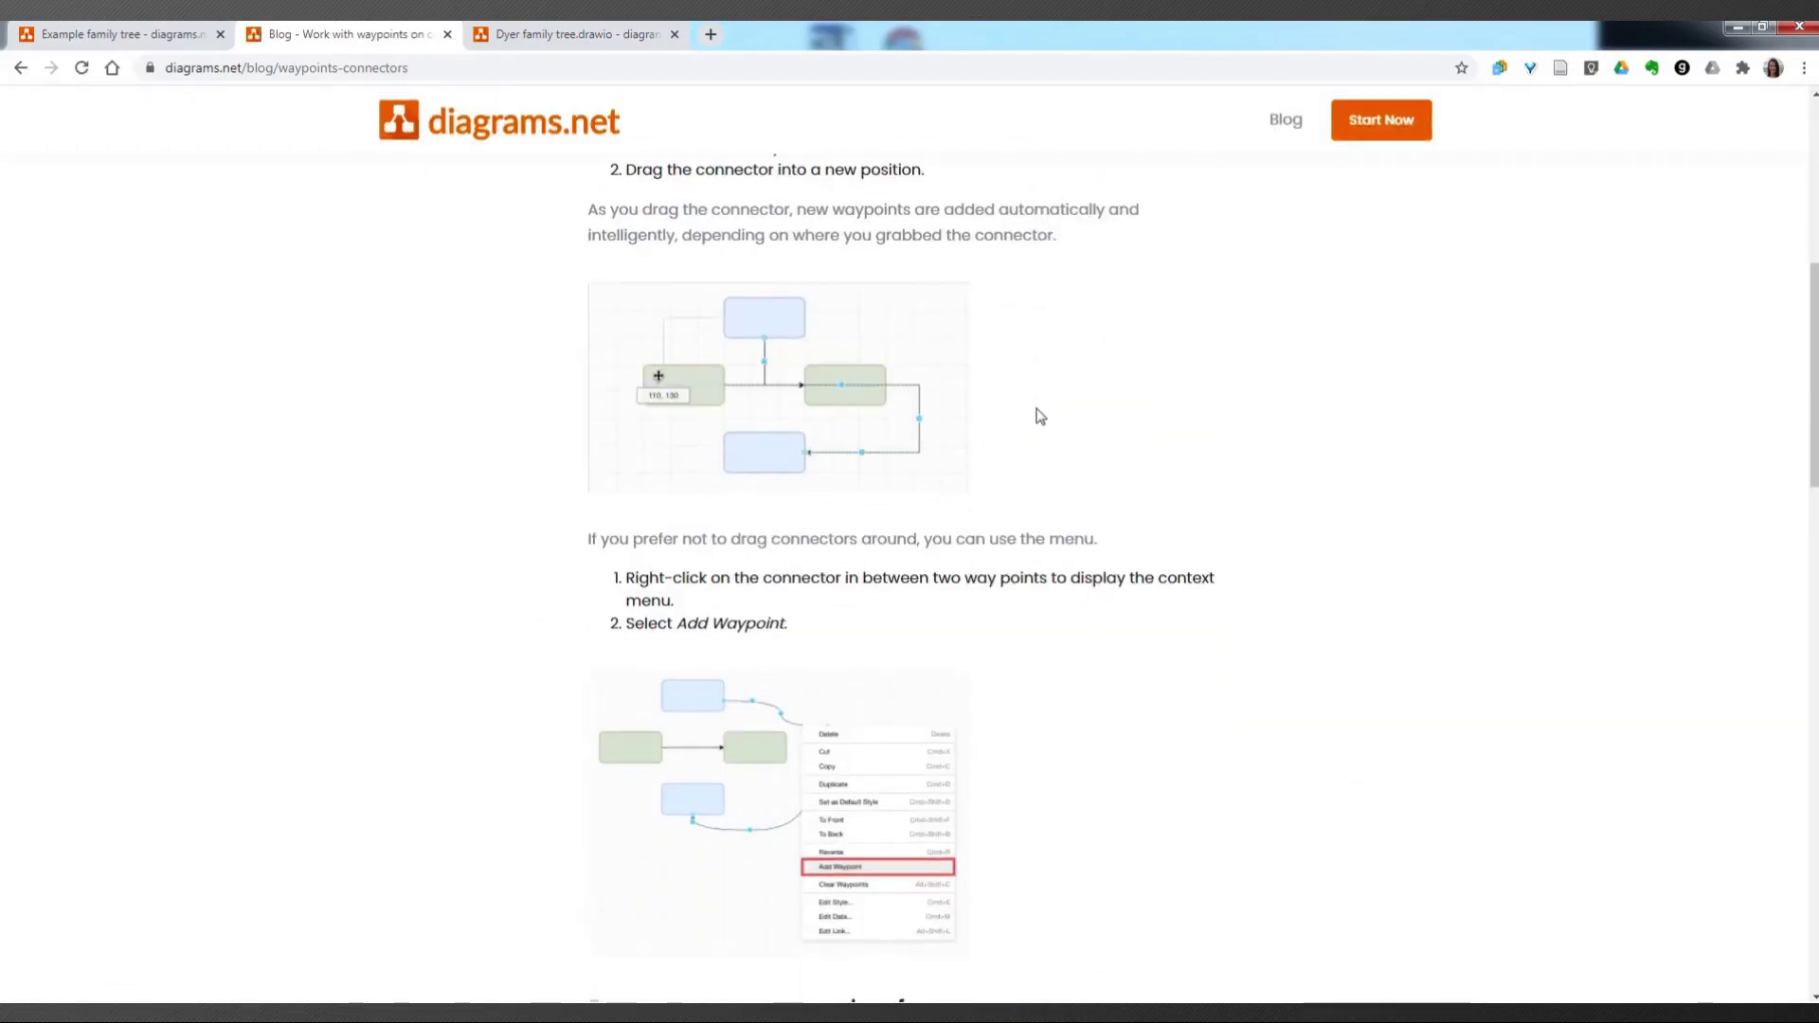
scroll(1039, 417, down, 5)
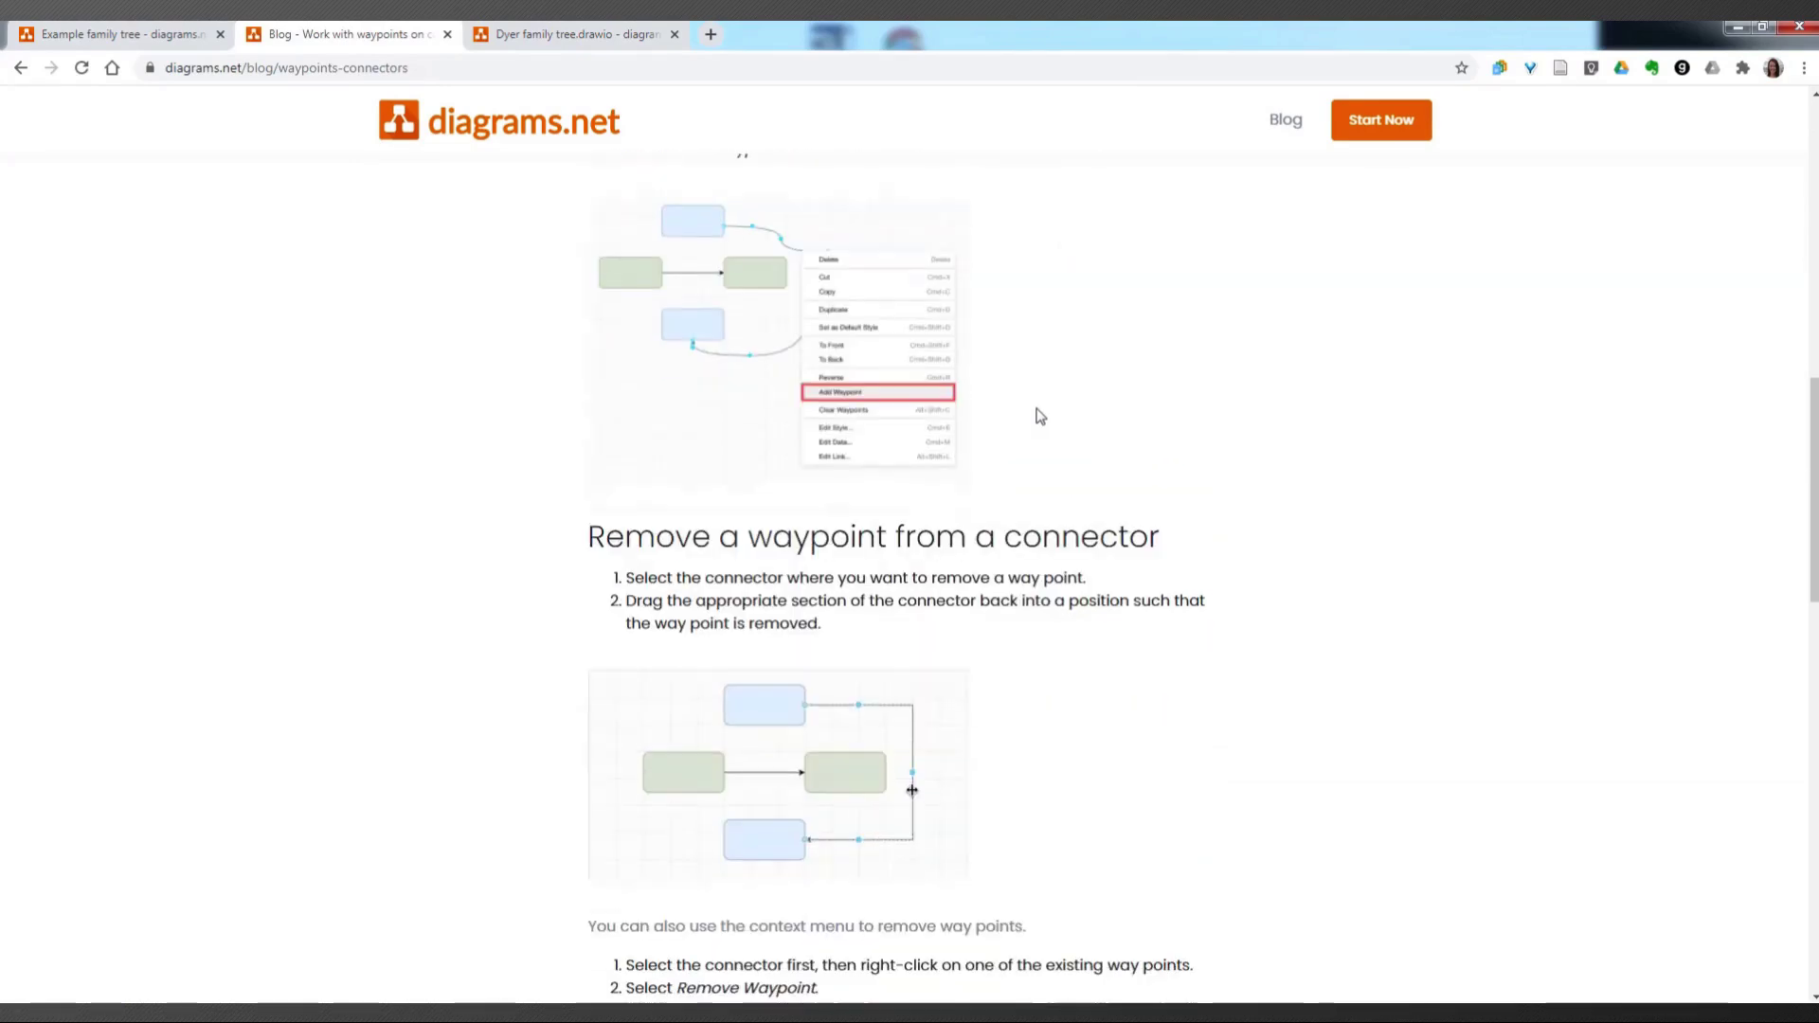
scroll(1039, 417, down, 6)
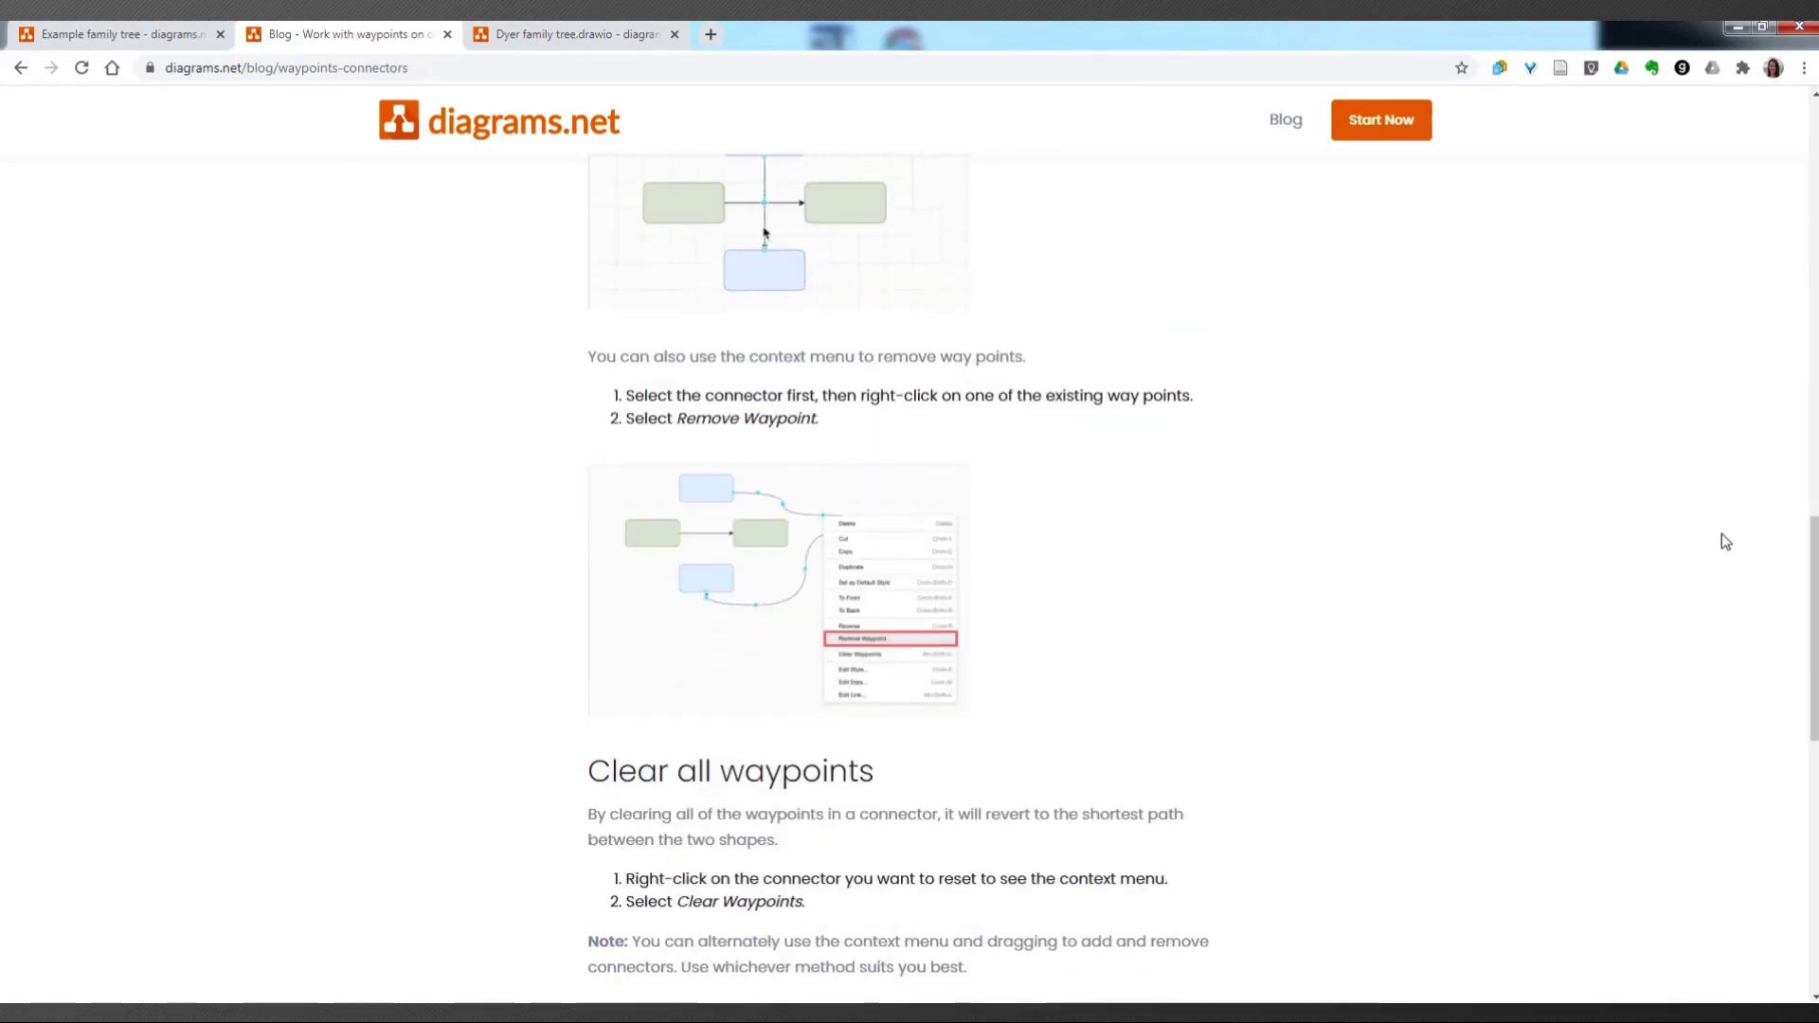
scroll(1743, 455, down, 2)
scroll(1764, 362, up, 5)
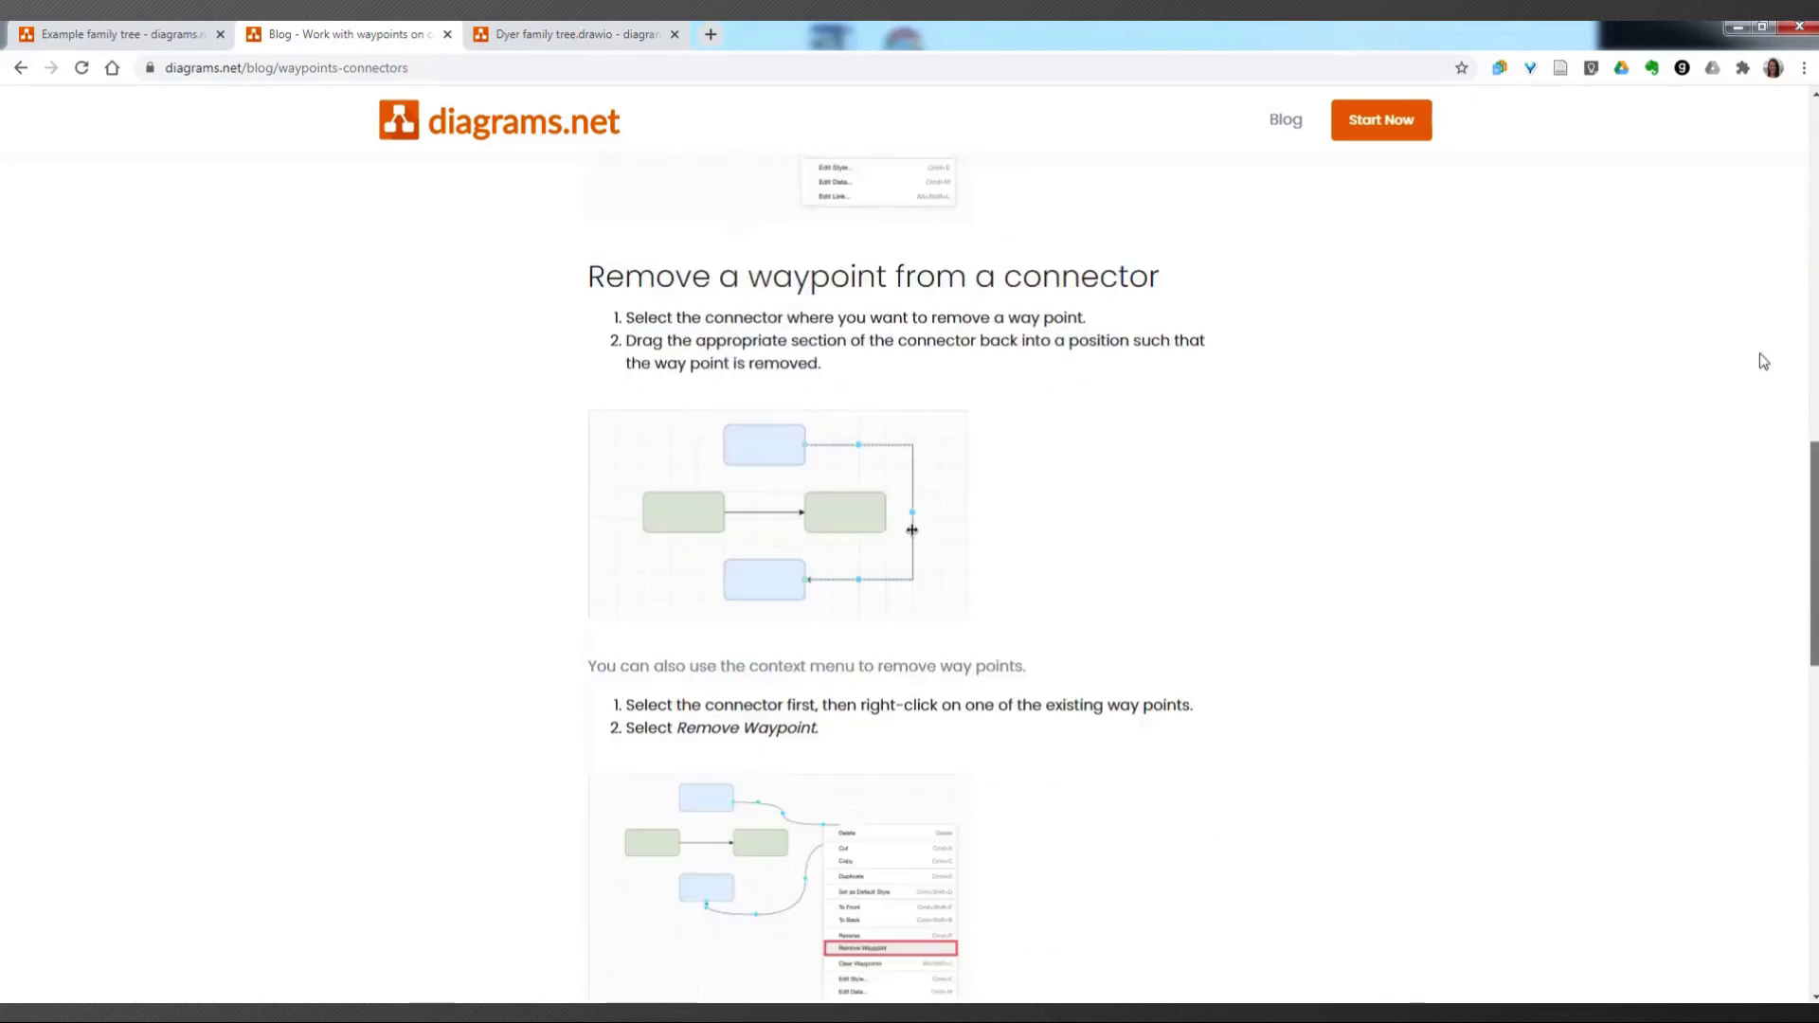
scroll(1764, 362, up, 10)
click(572, 36)
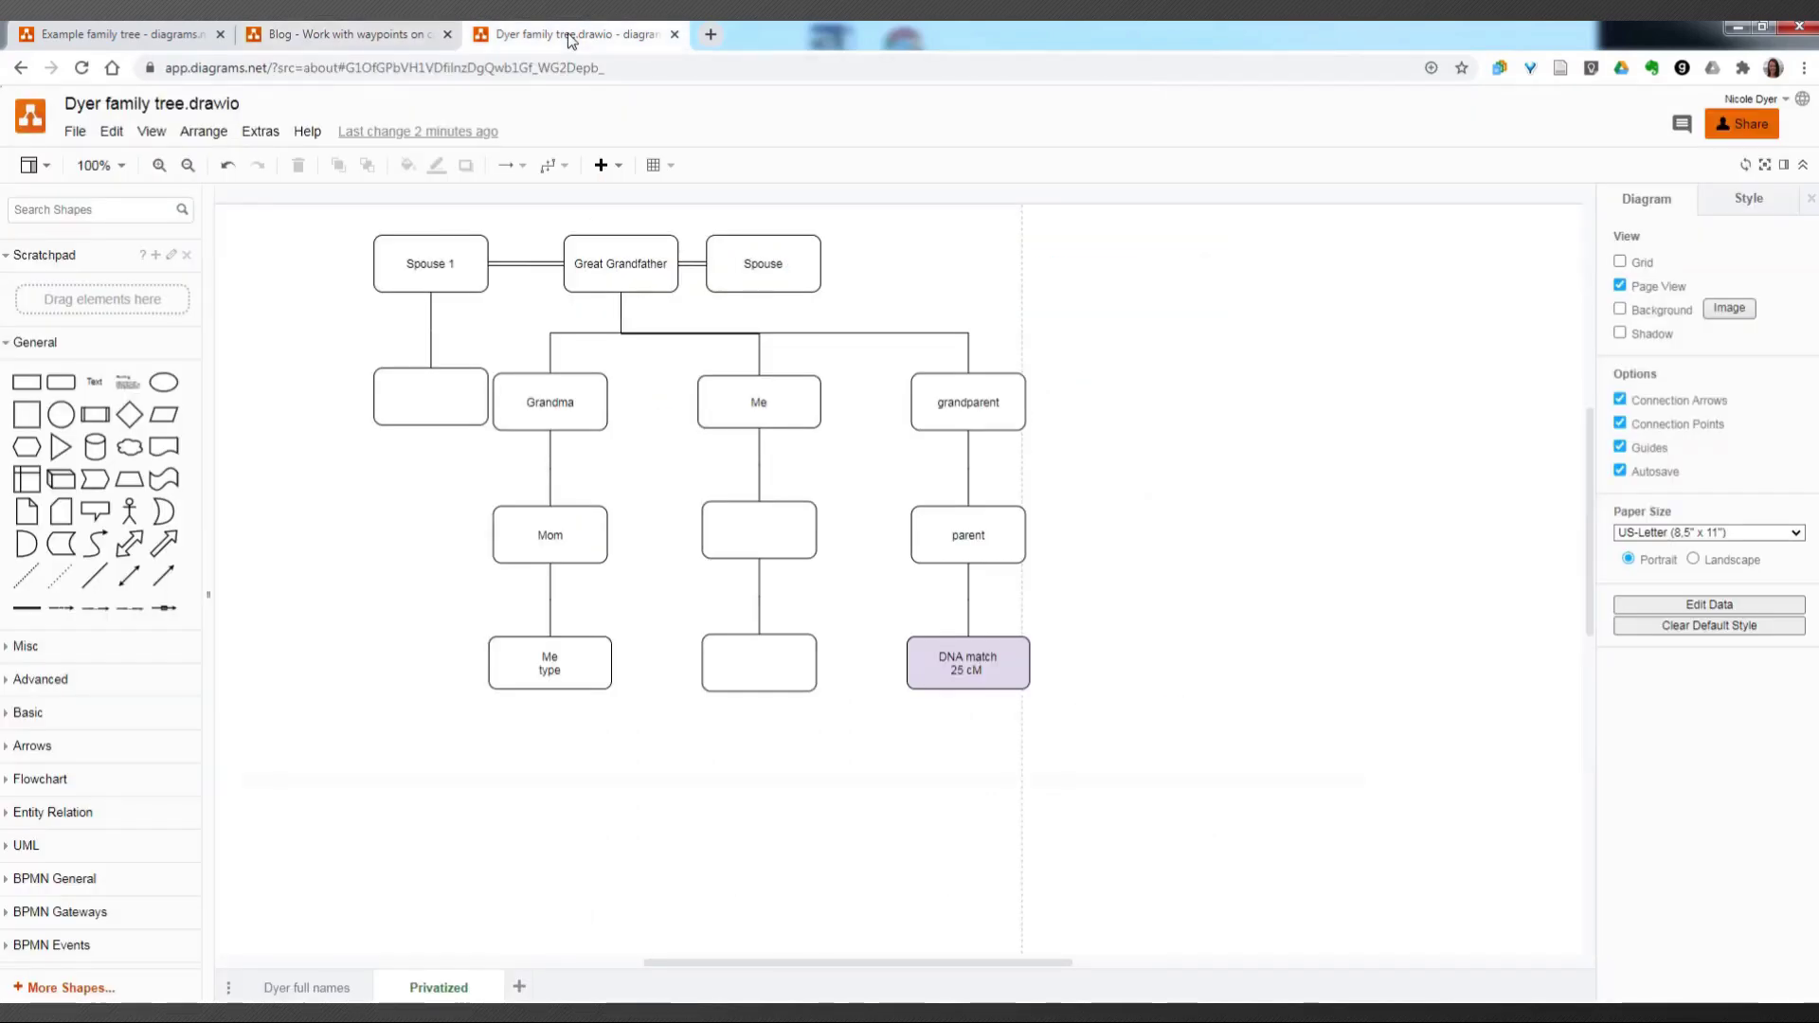
Step: In the Example family tree, select all boxes with Edit > Select Vertices
click(142, 34)
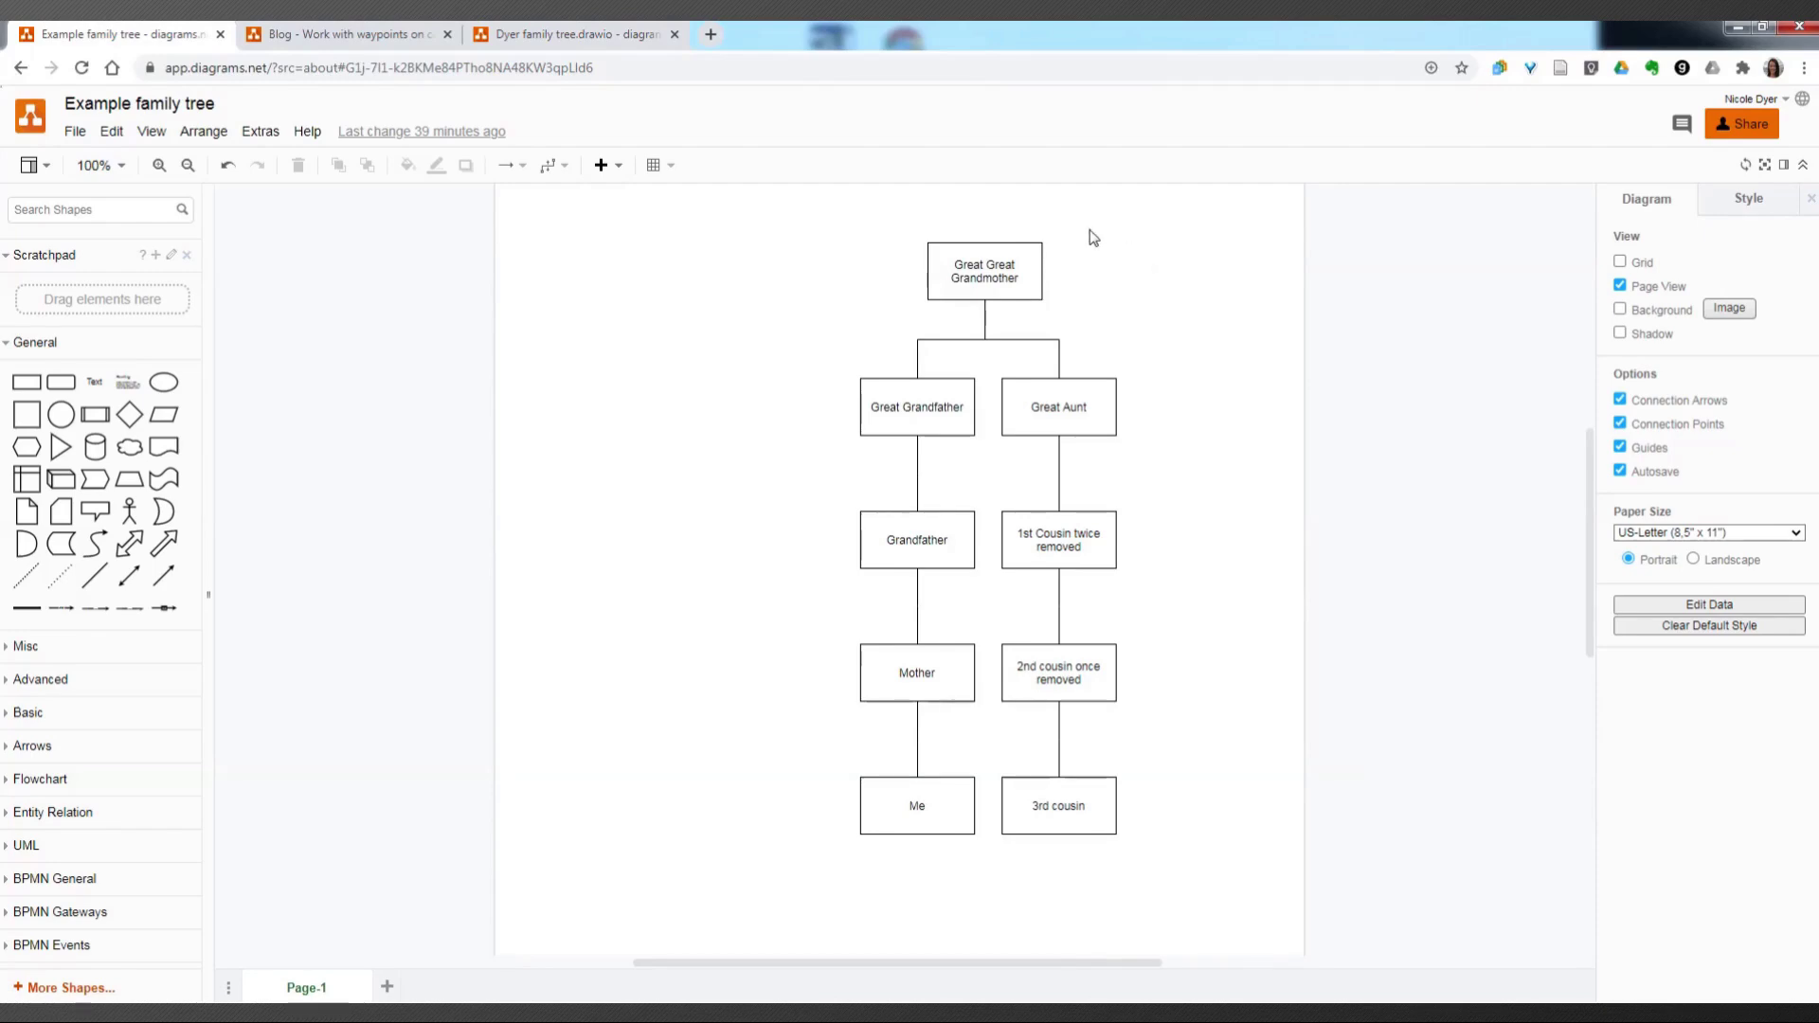
mouse_move(29, 390)
click(113, 132)
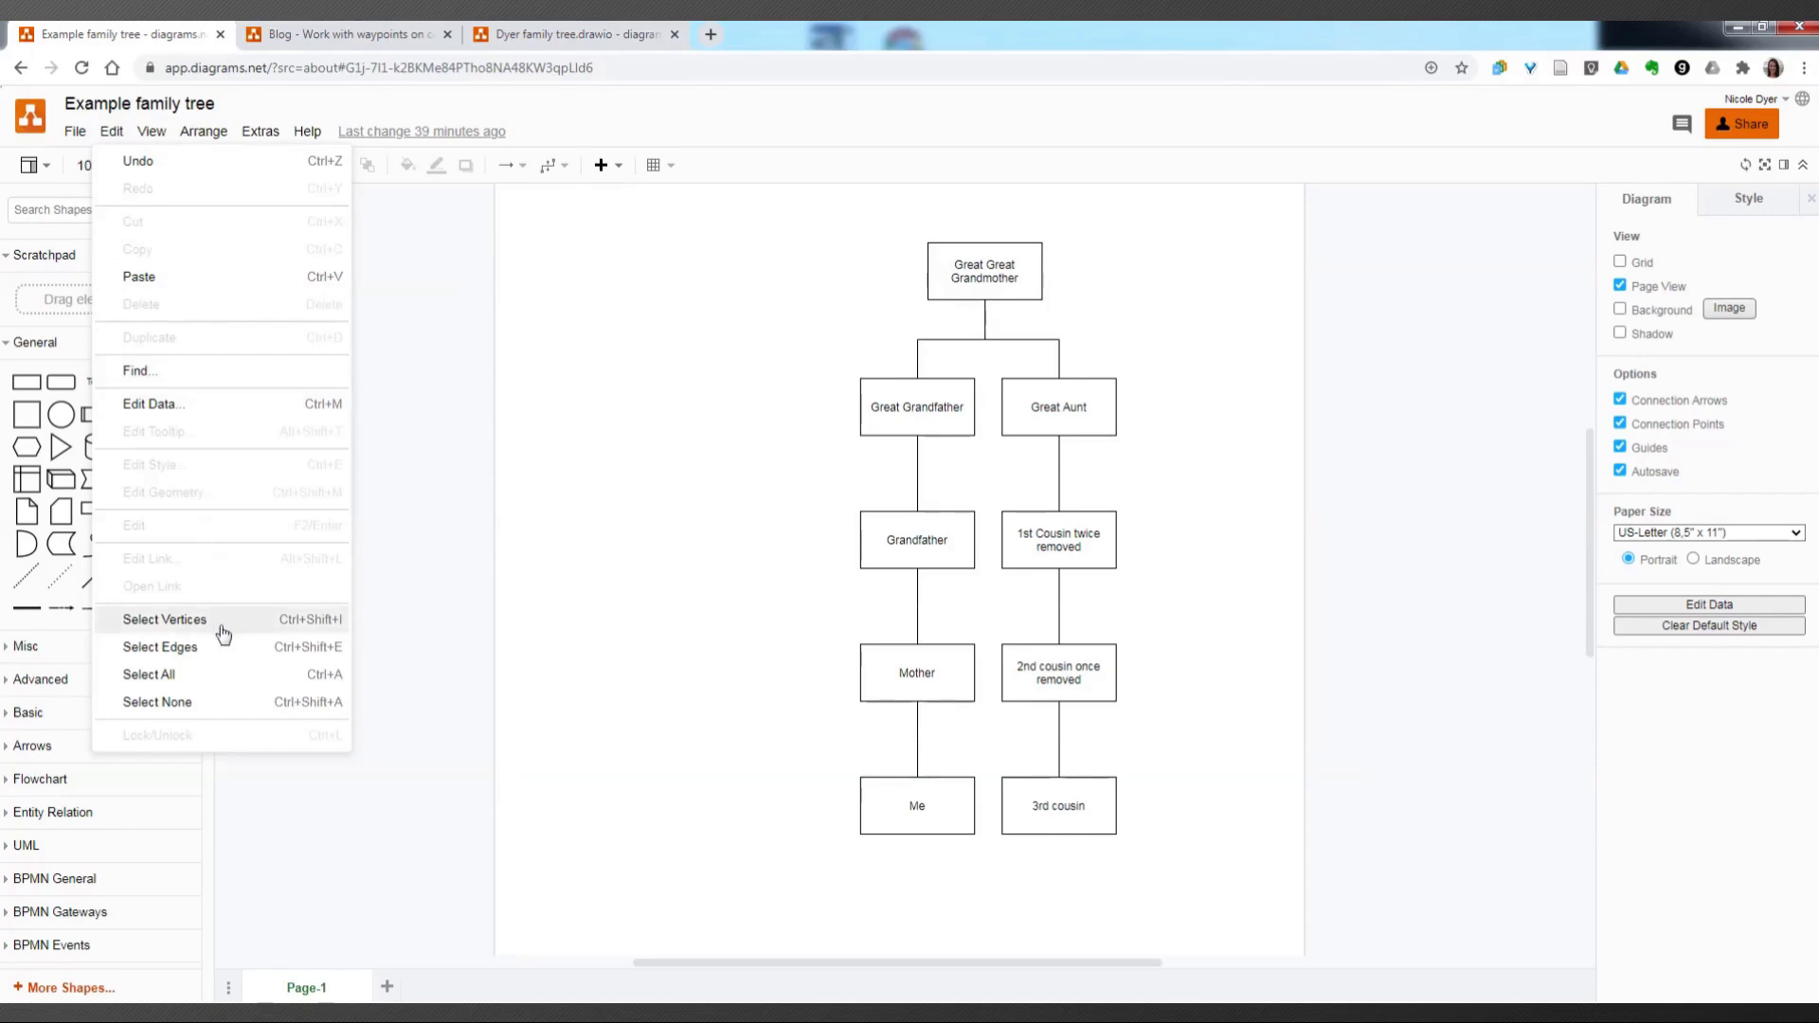
click(164, 619)
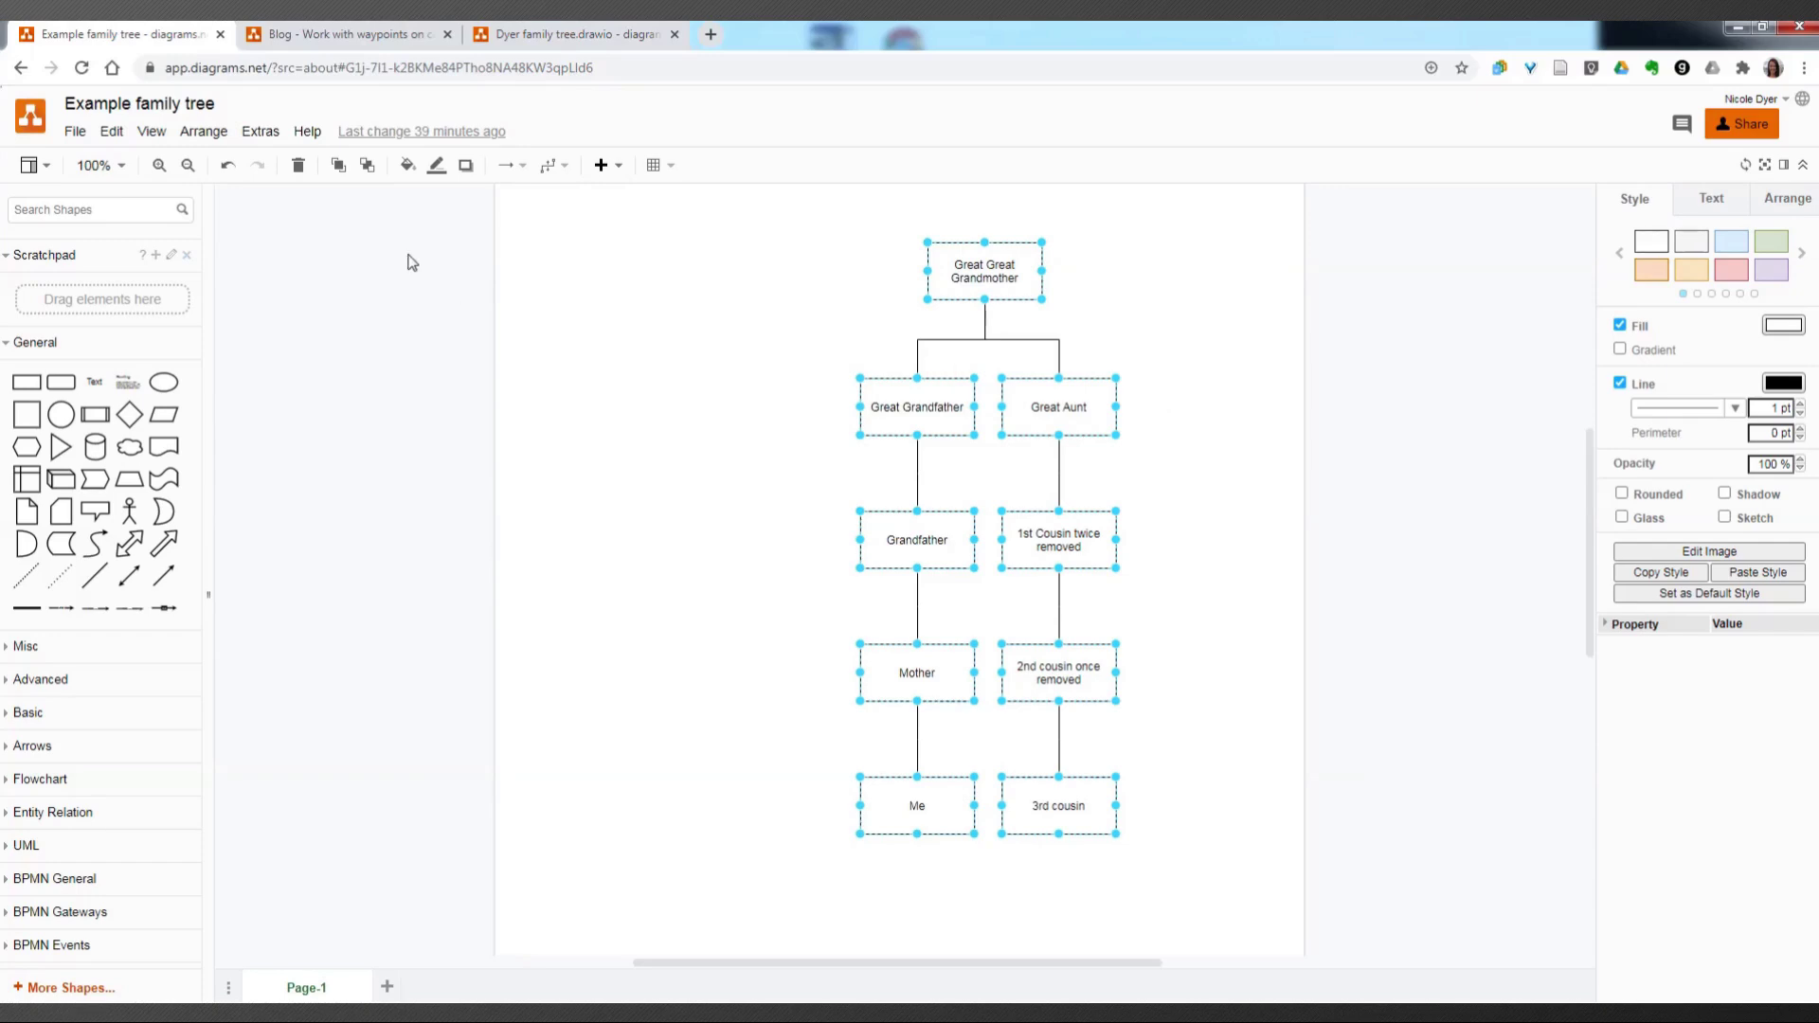
Step: Apply the light cyan CCFFFF fill colour to the selected boxes and clear the selection
click(407, 166)
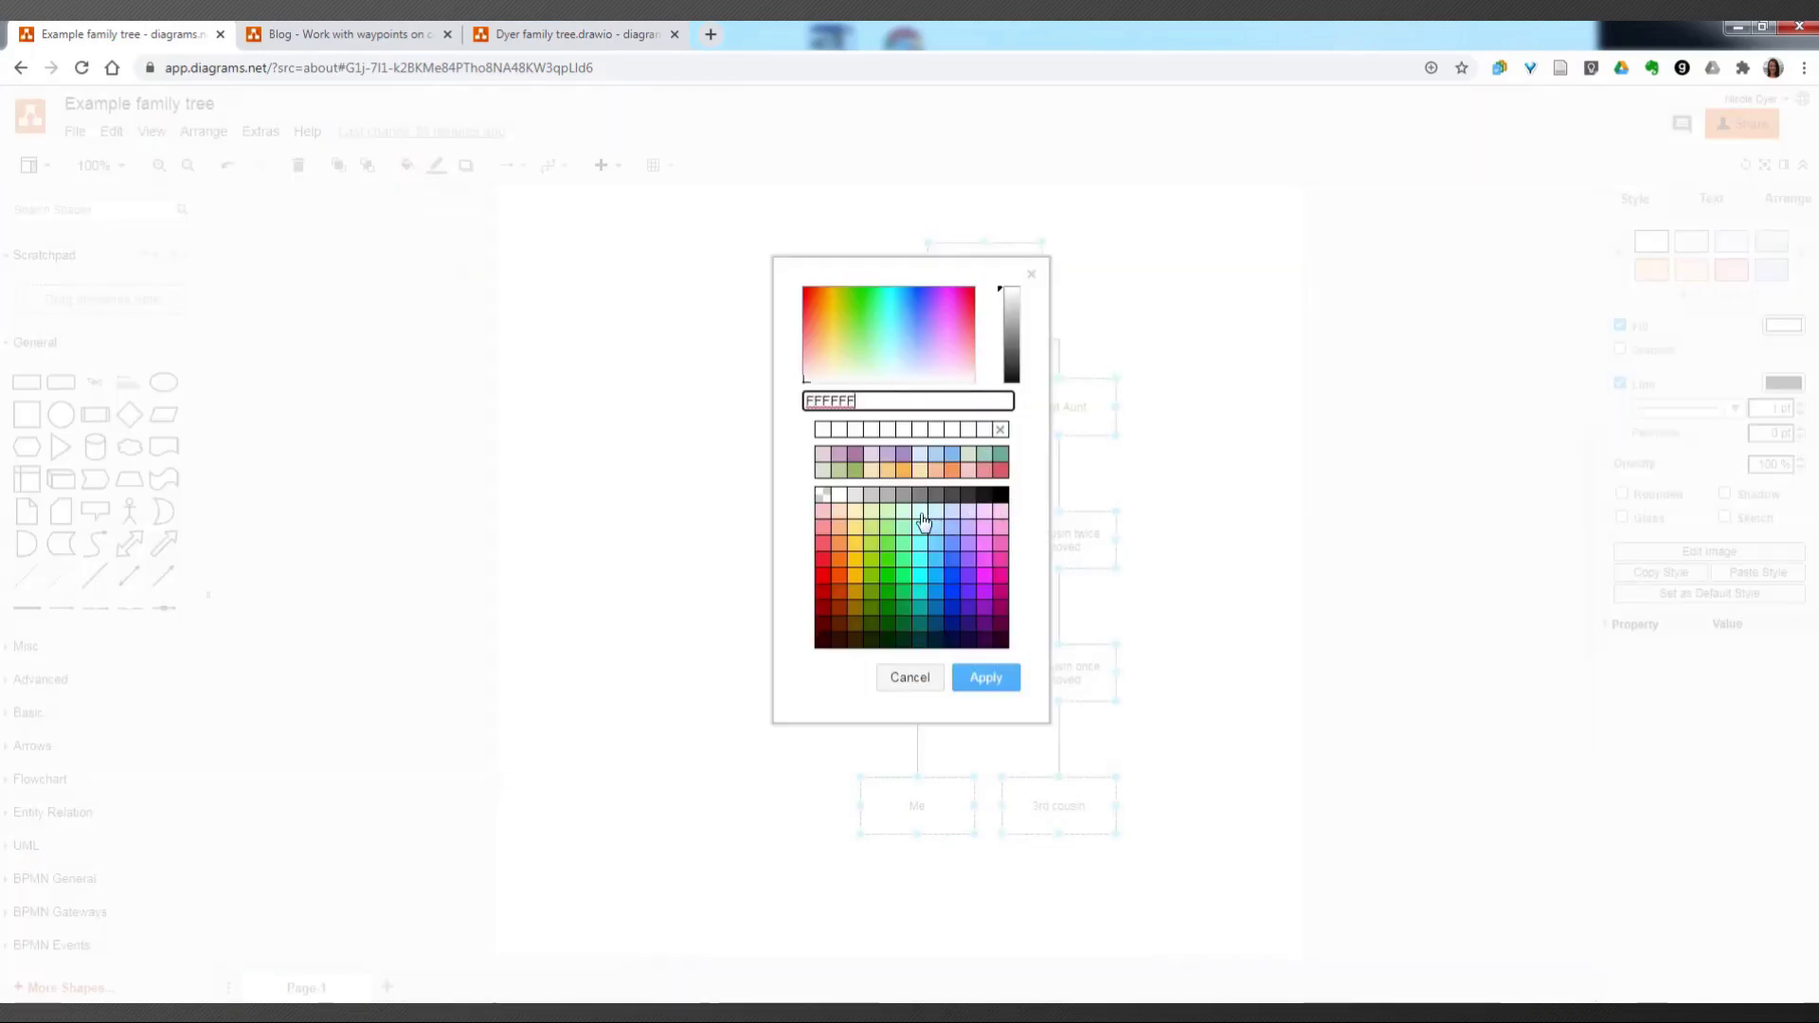
click(919, 513)
click(976, 676)
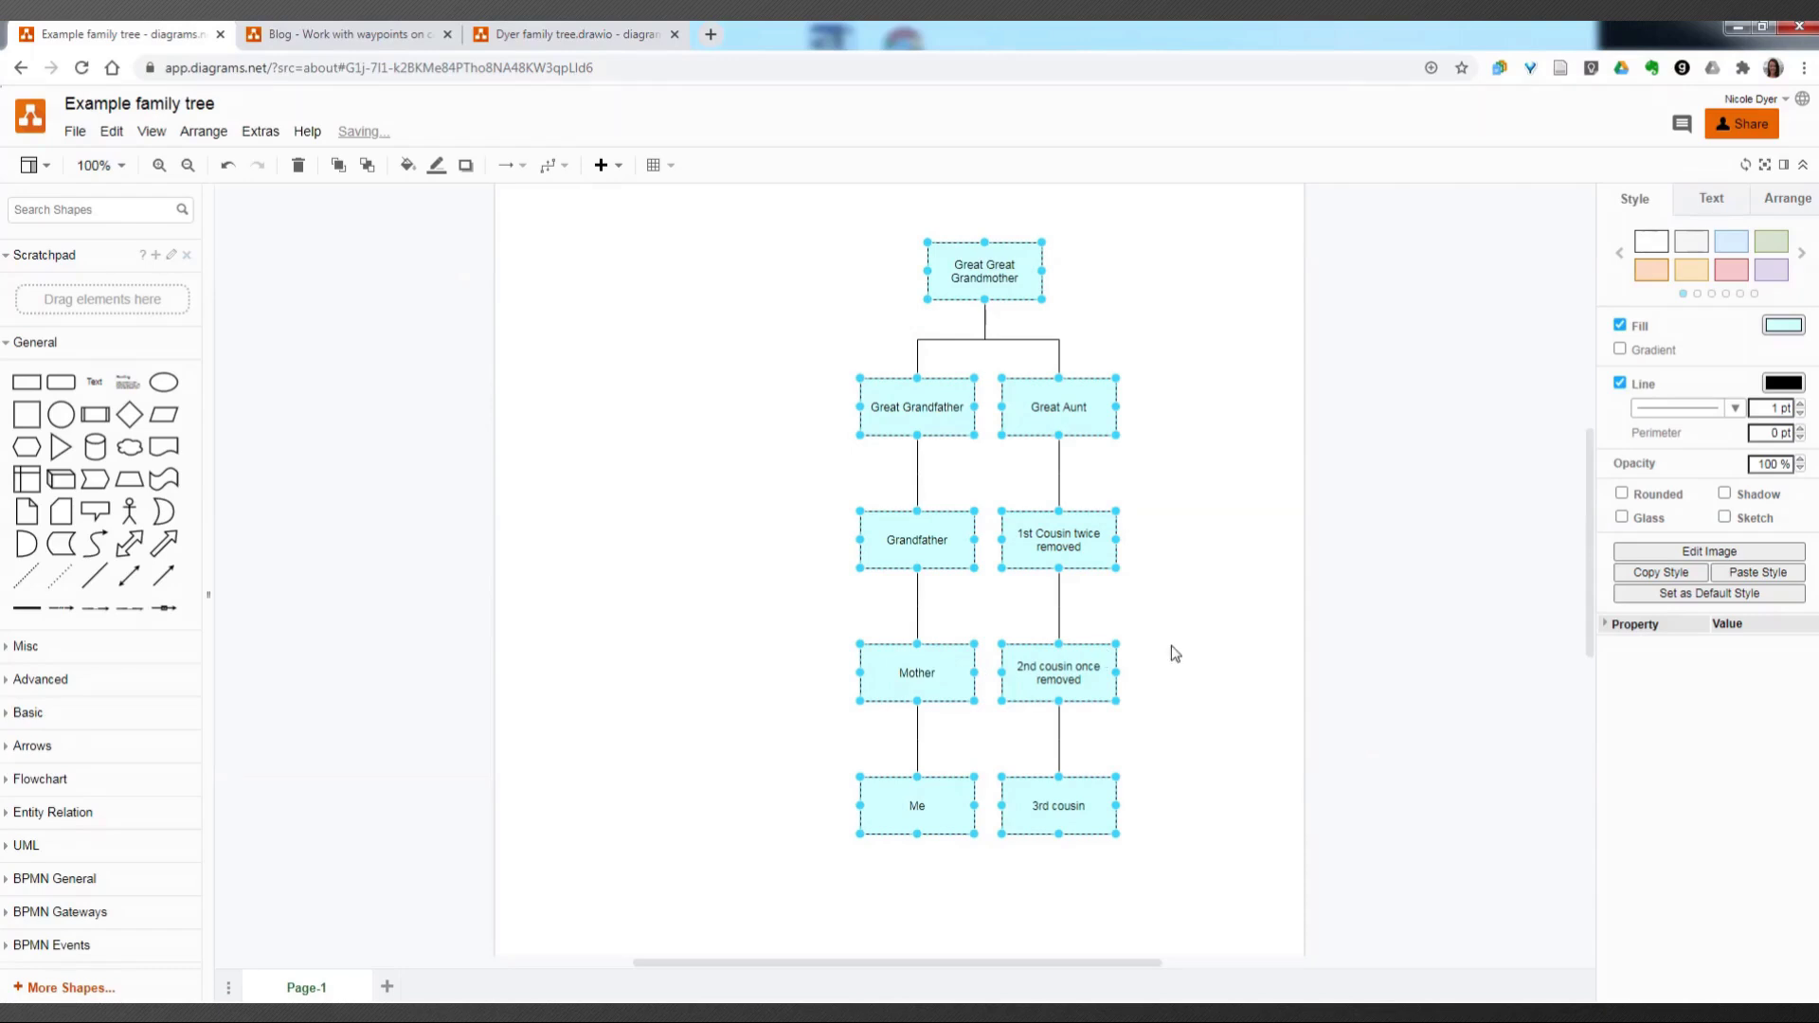
click(1173, 651)
drag(786, 208, 1239, 877)
click(1236, 866)
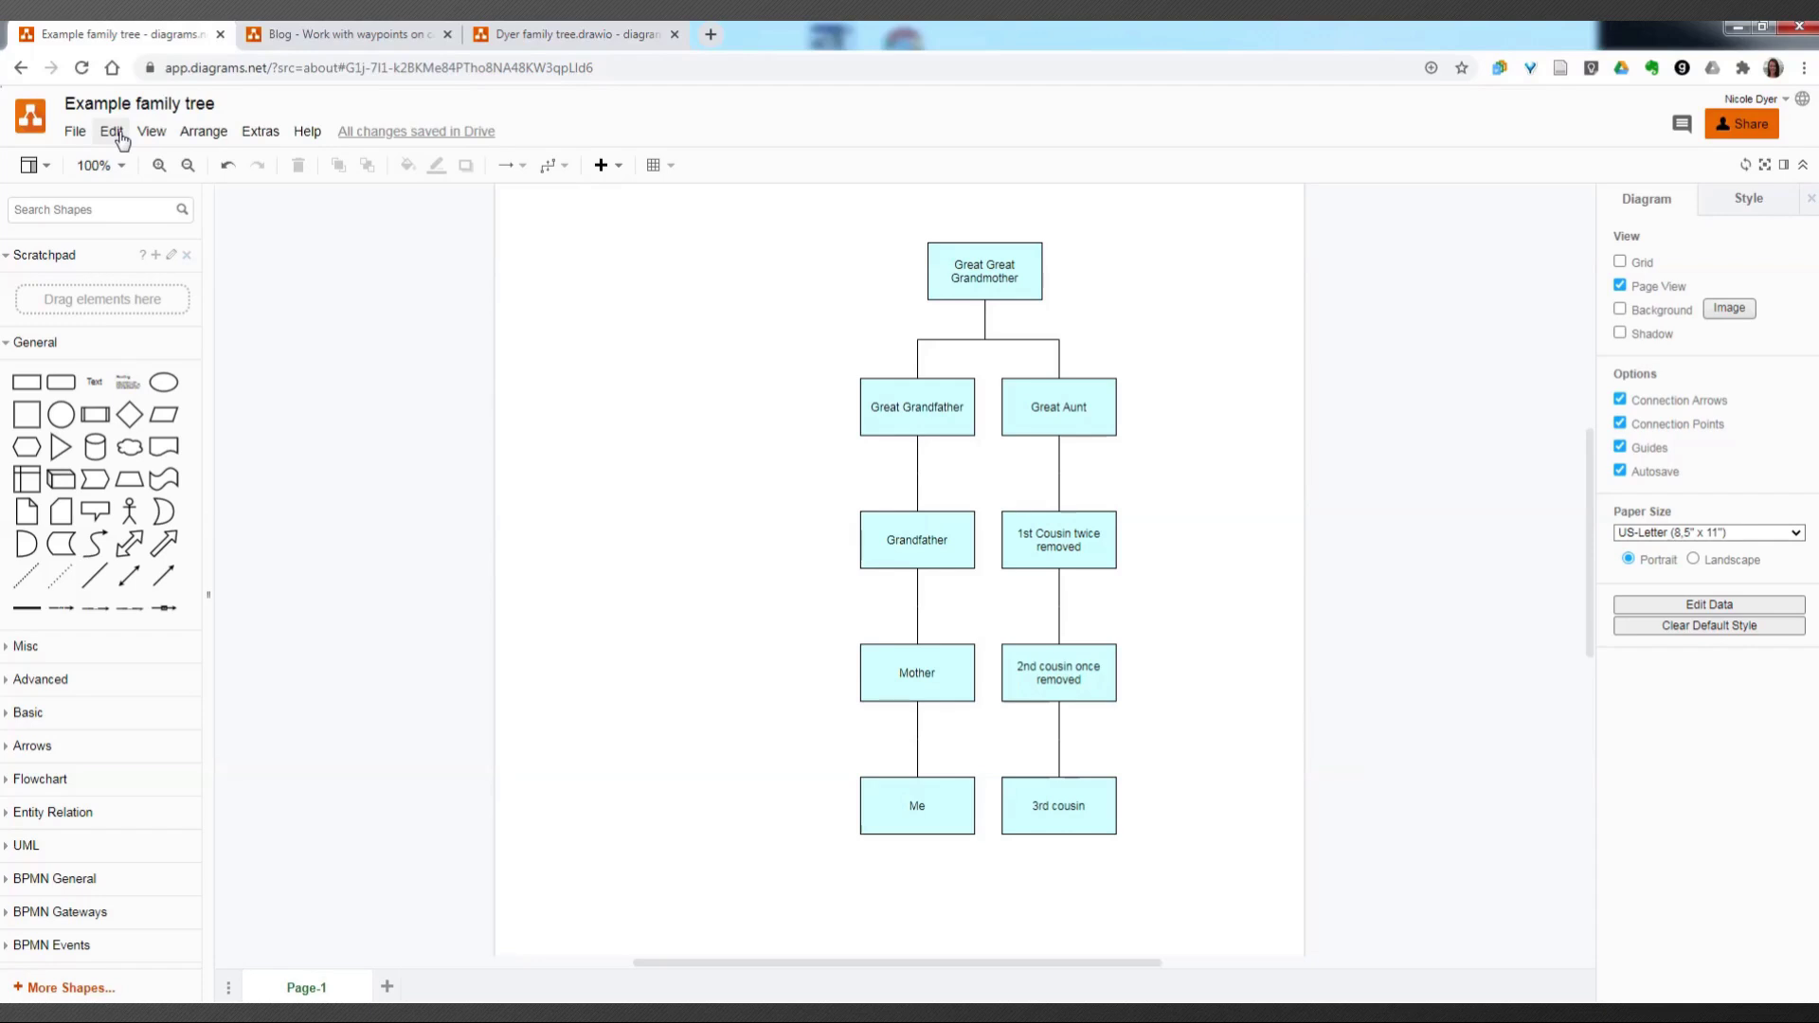
Step: Undo the cyan fill and give every box a white FFFFFF line colour
click(227, 167)
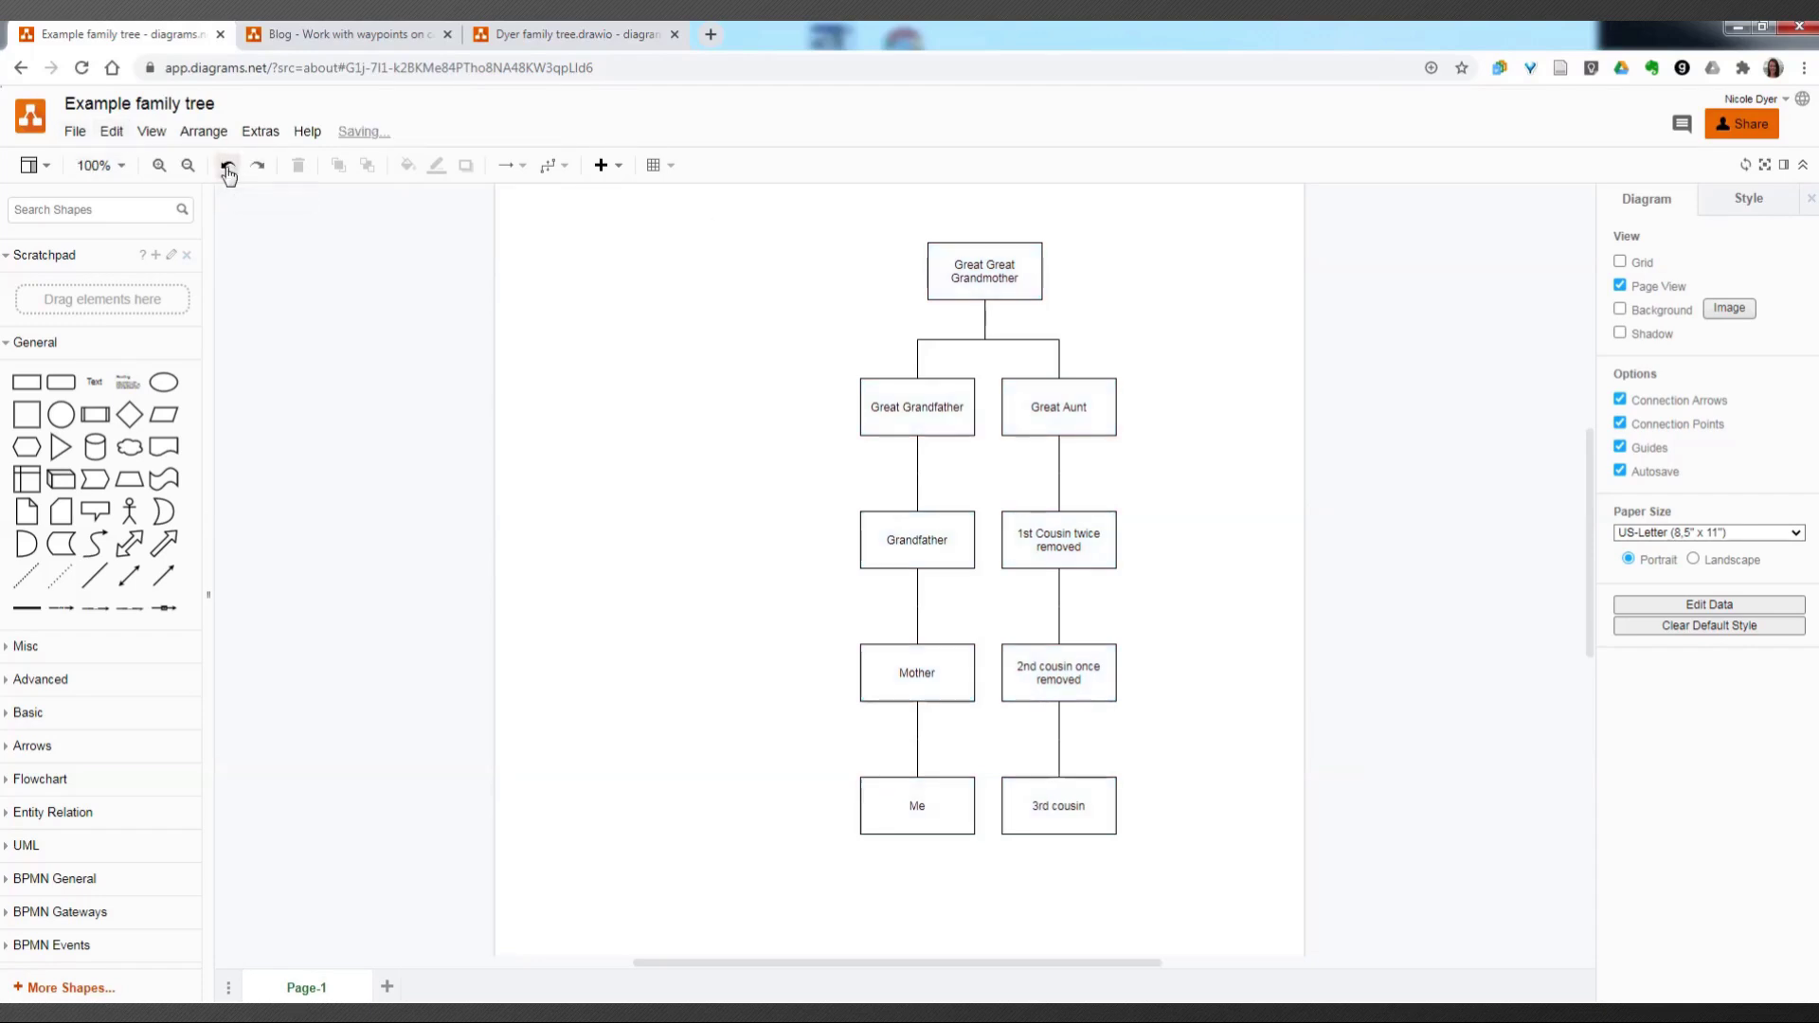
click(110, 133)
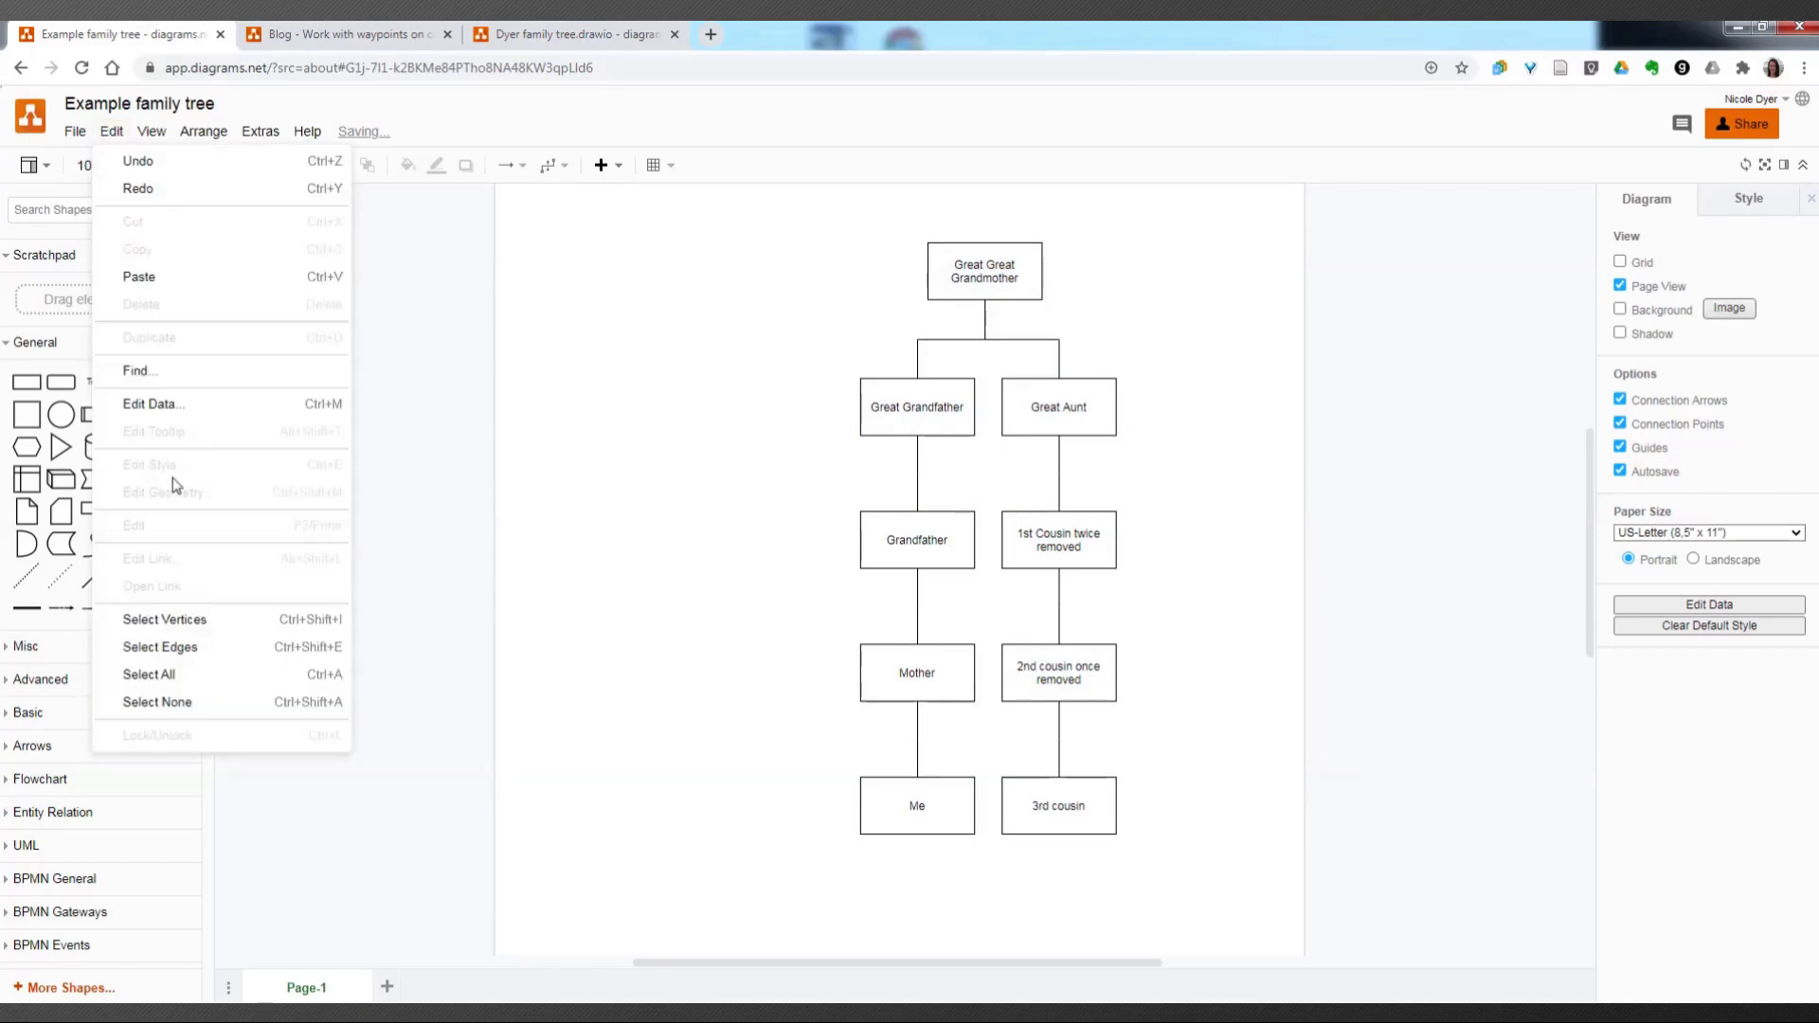
click(167, 618)
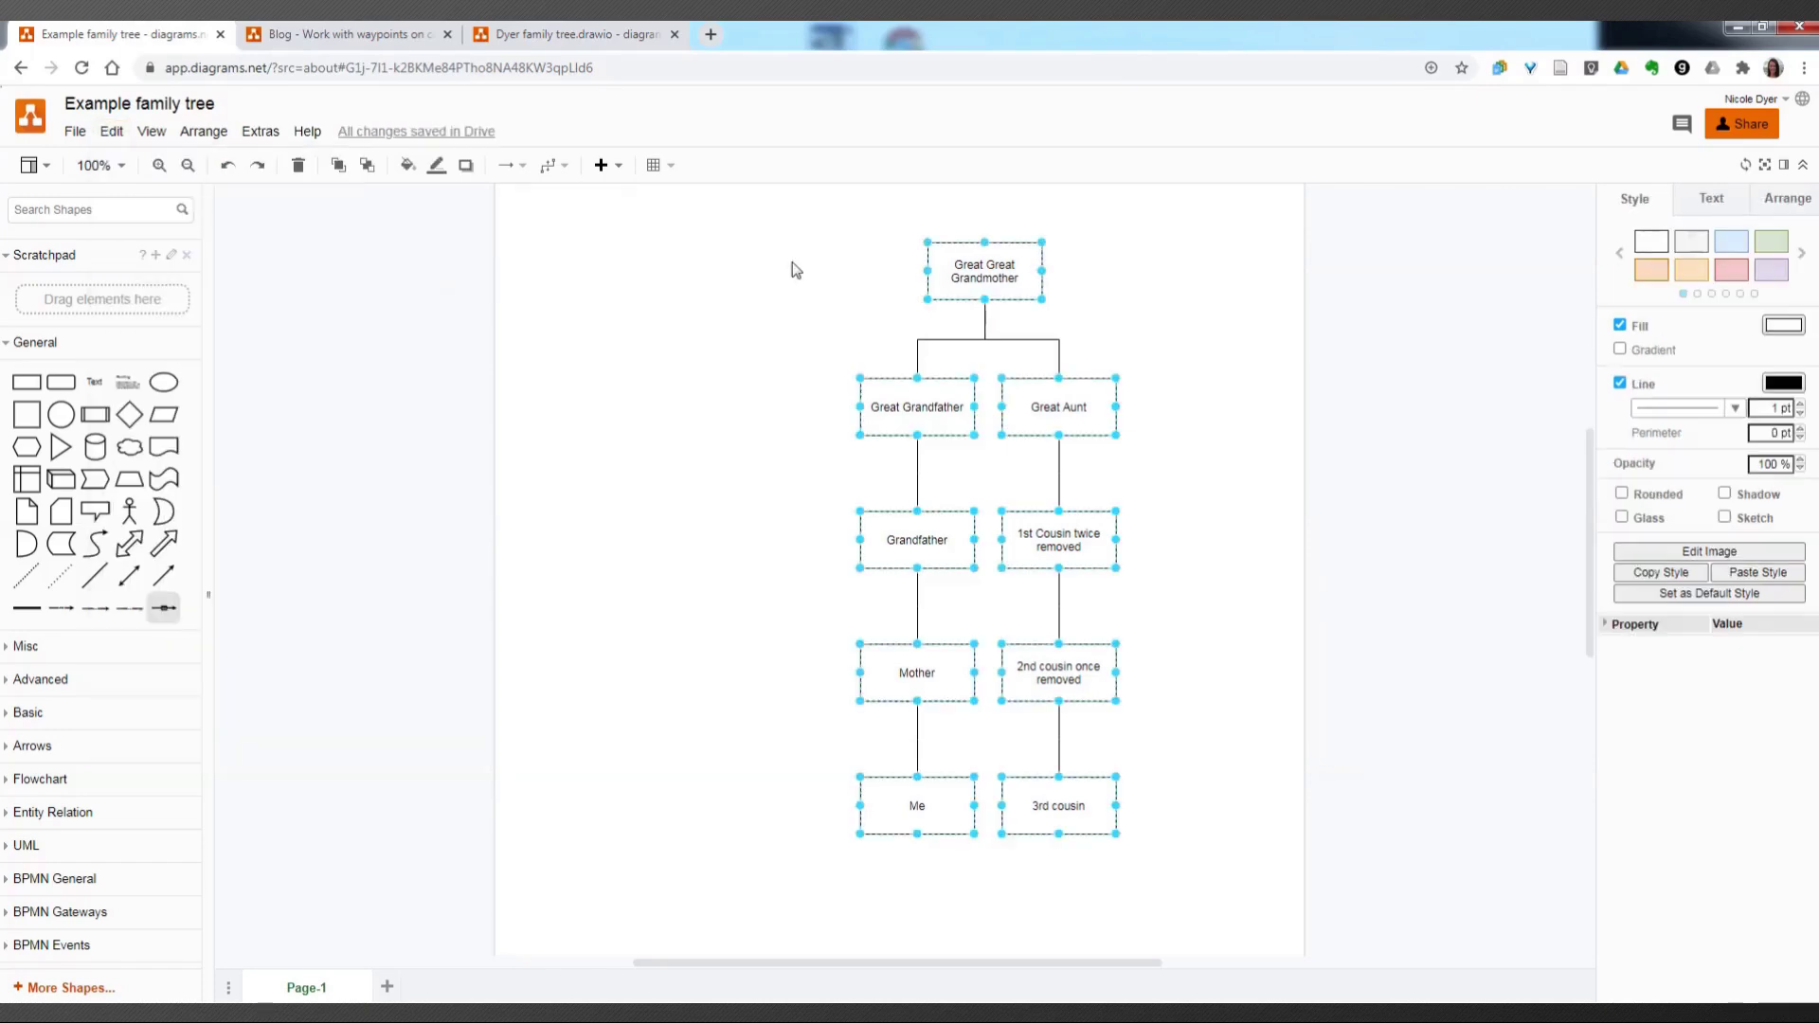
click(437, 168)
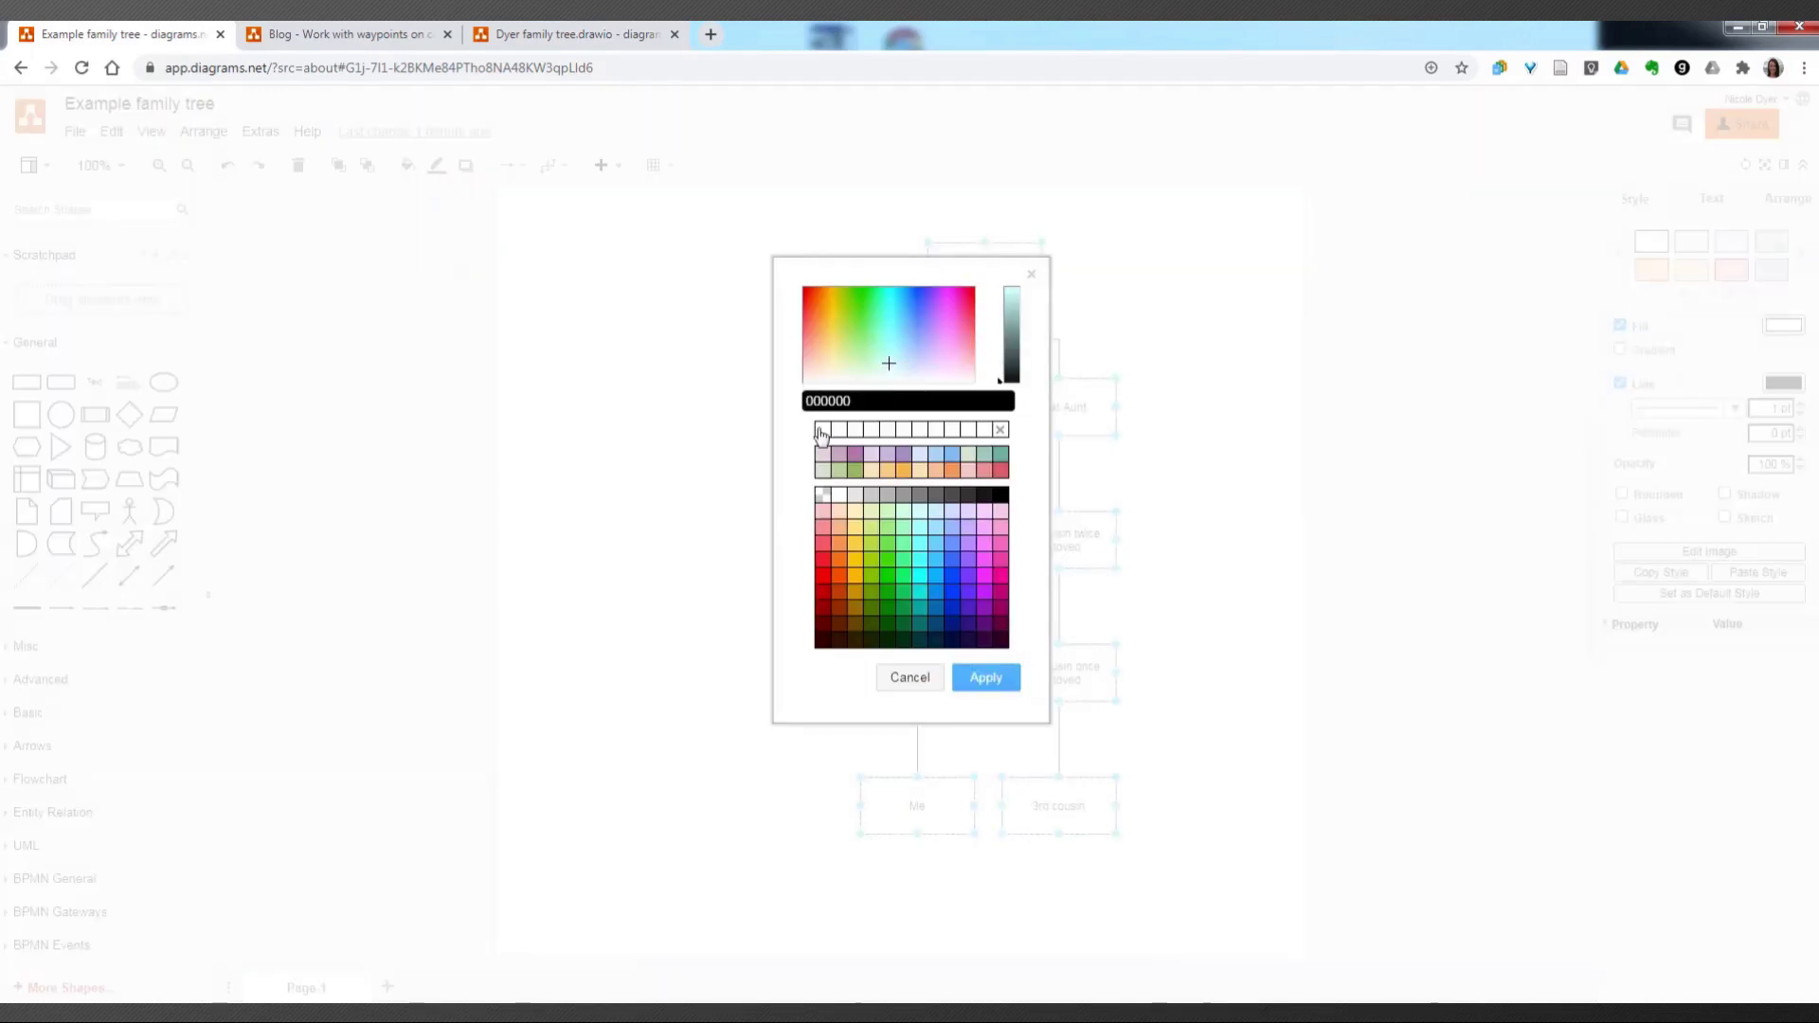
click(820, 432)
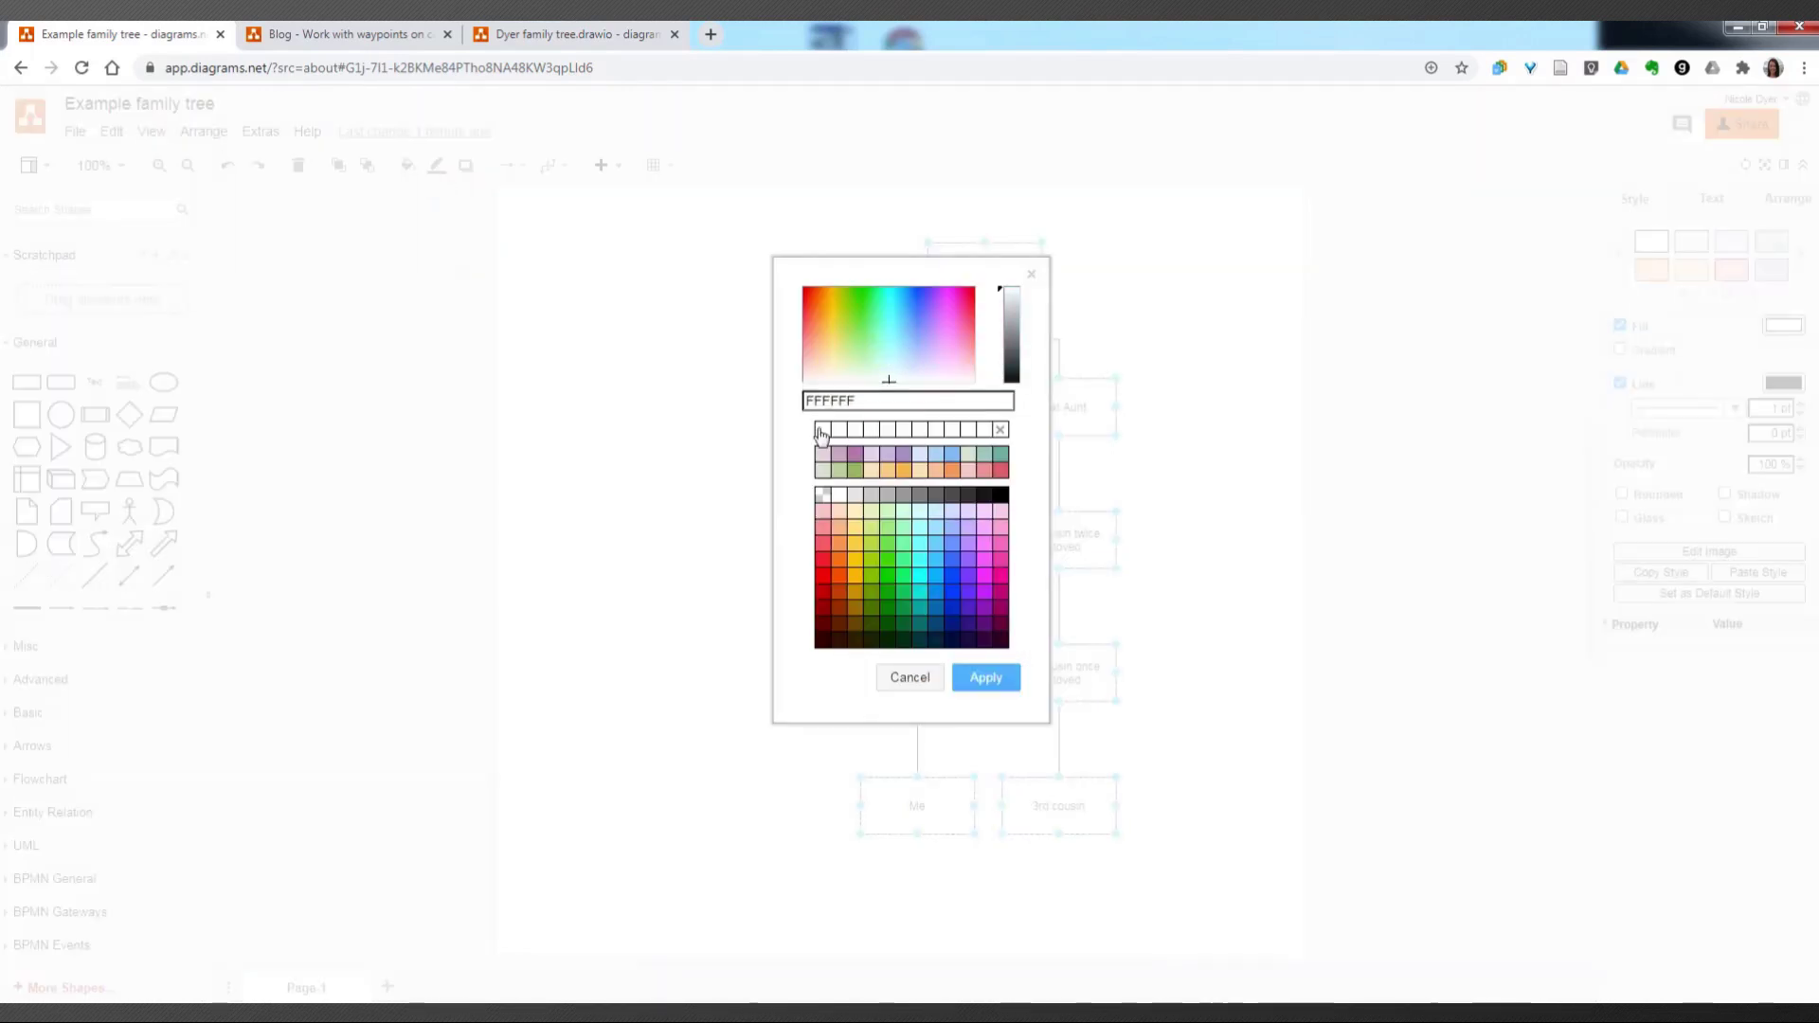
click(1007, 678)
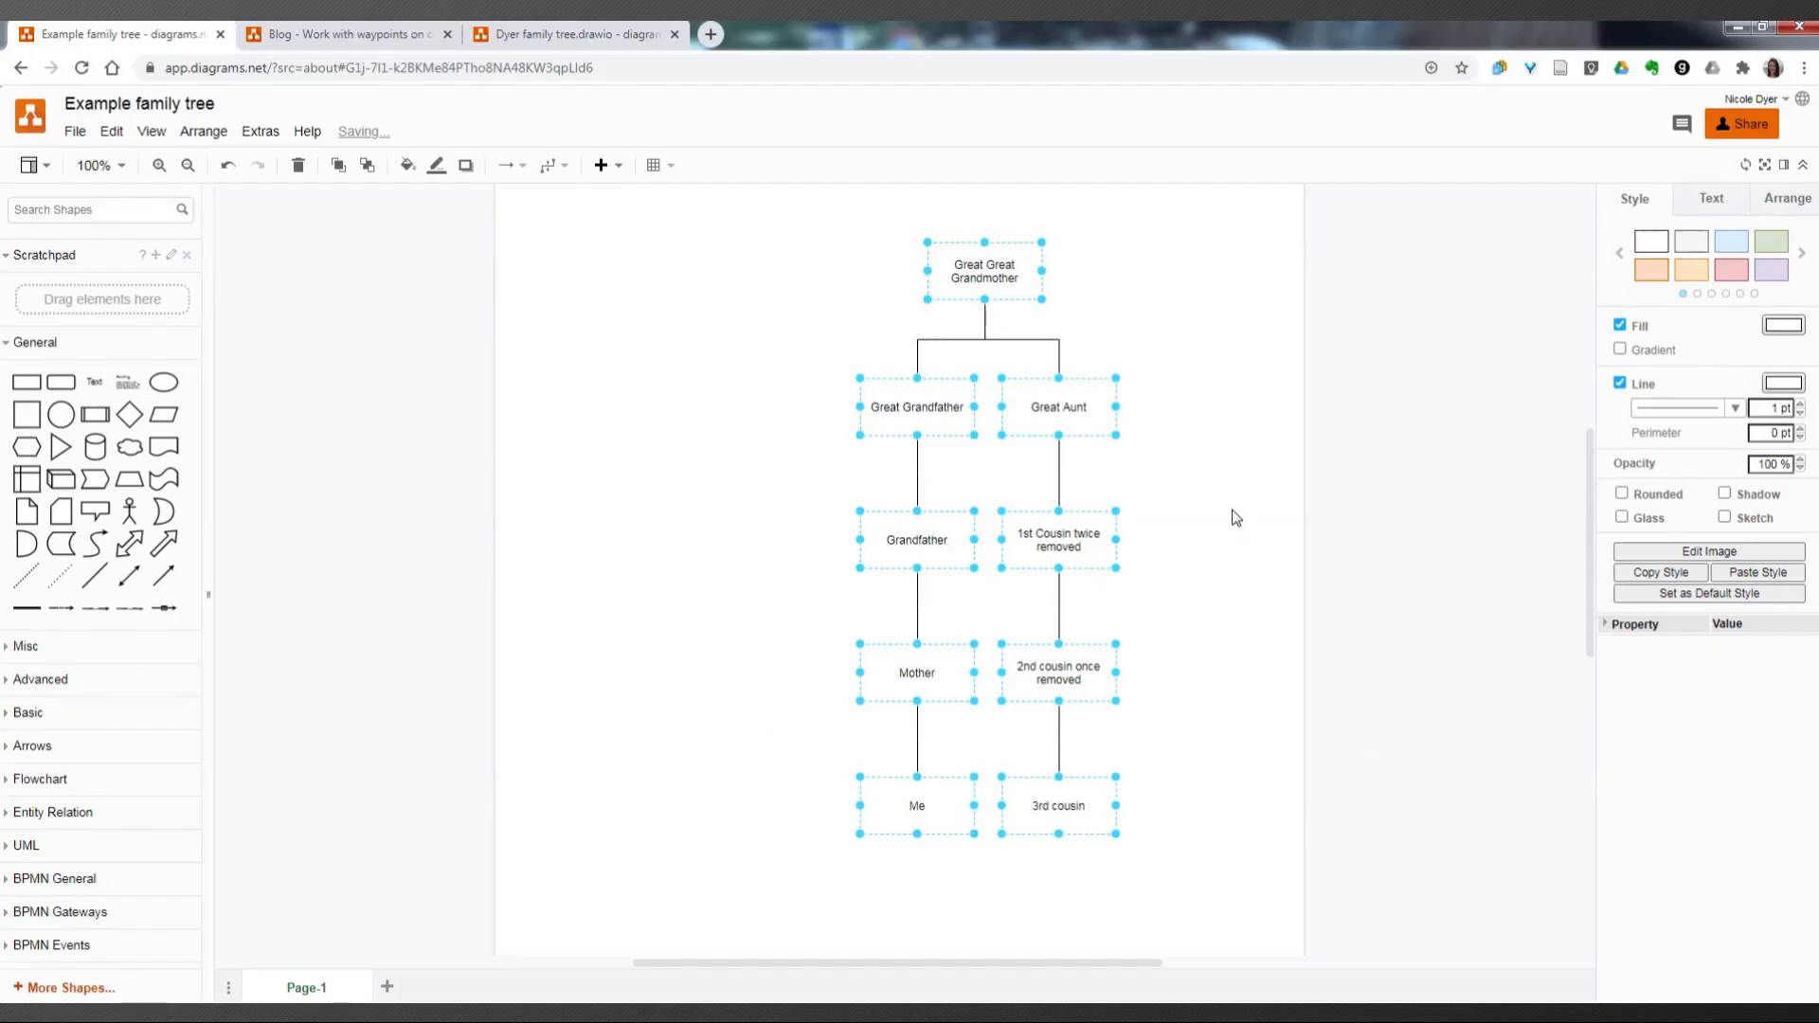
click(1227, 446)
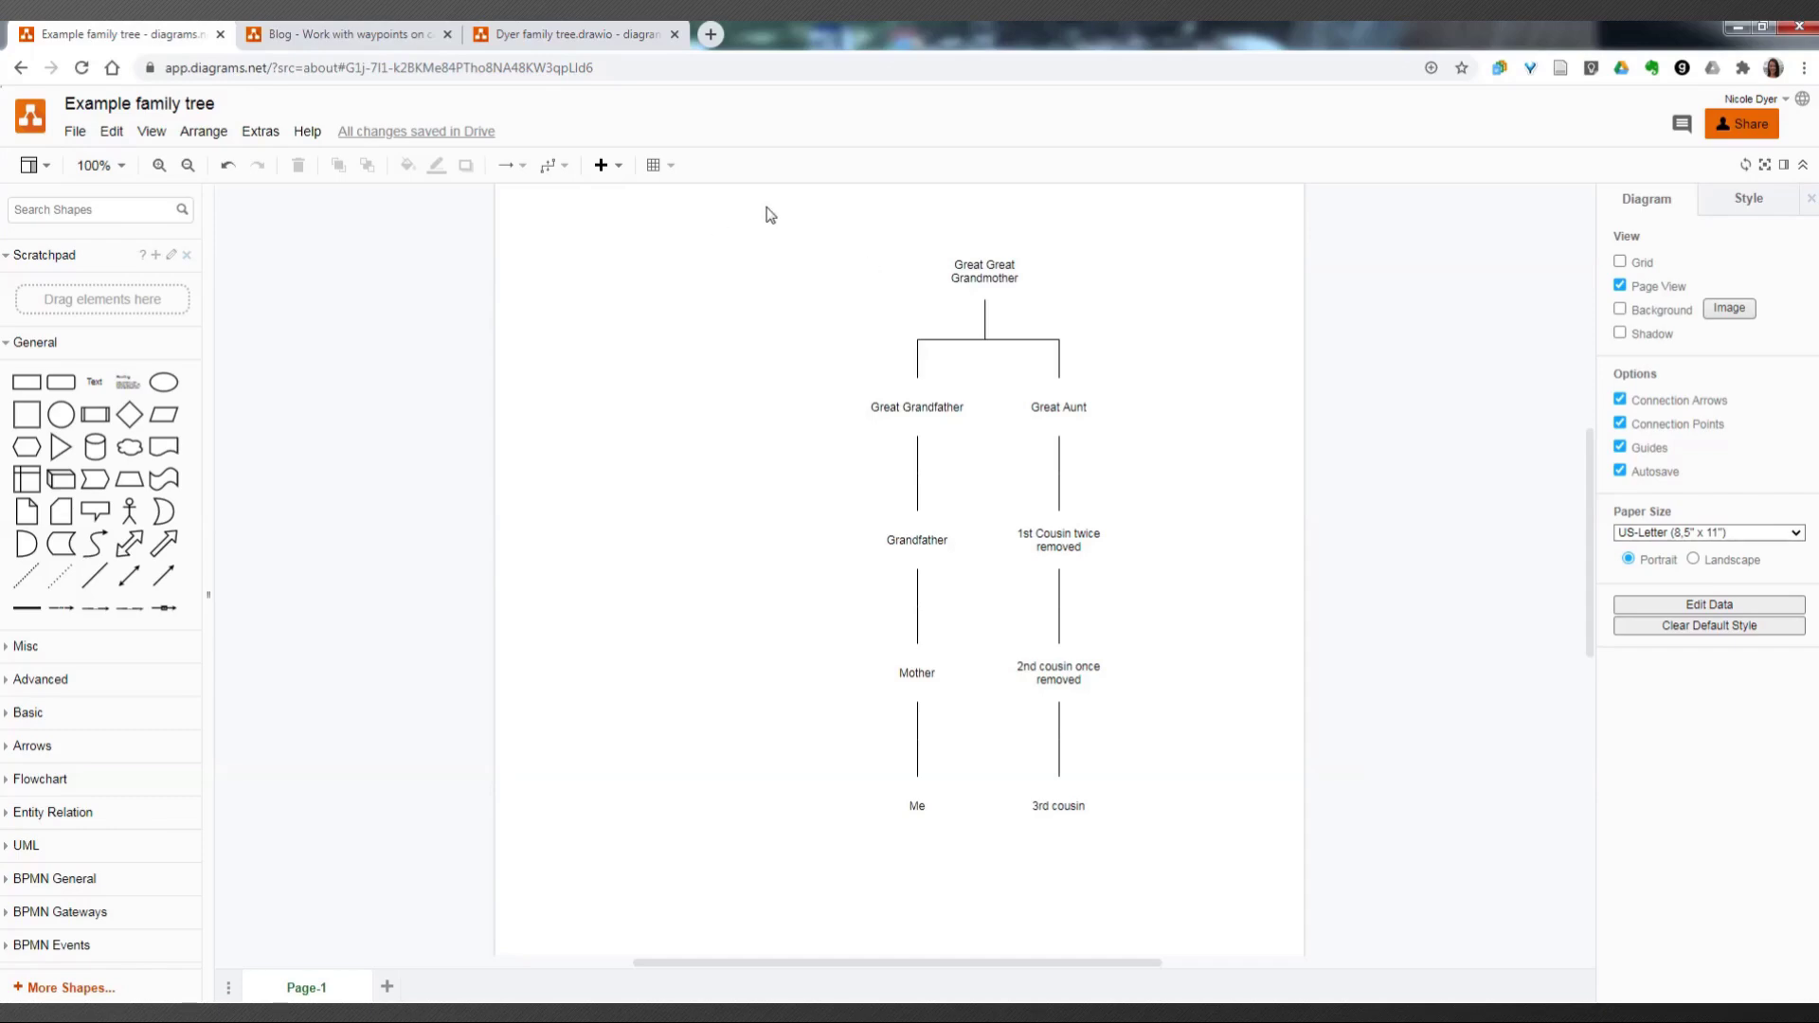
Step: Select the whole tree and change its text font to Georgia
drag(767, 207, 1271, 870)
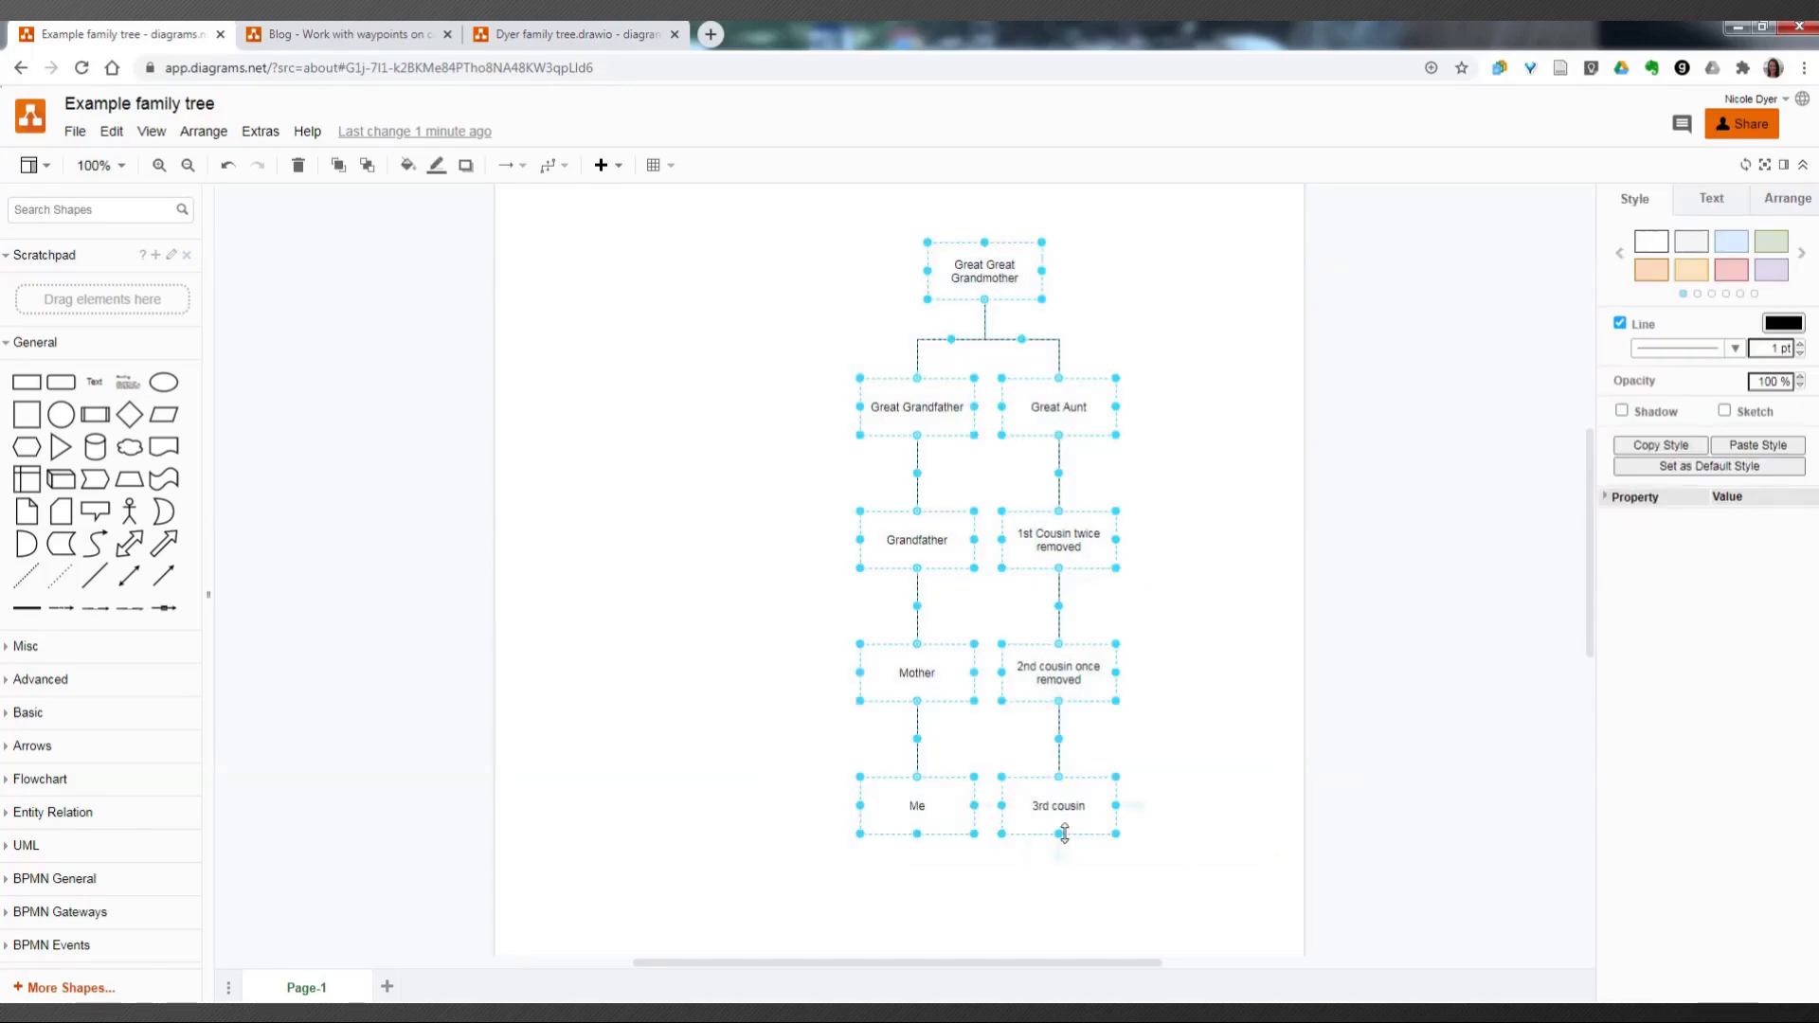
mouse_move(1064, 834)
mouse_down()
mouse_move(1062, 813)
mouse_move(1062, 833)
mouse_up()
click(1180, 805)
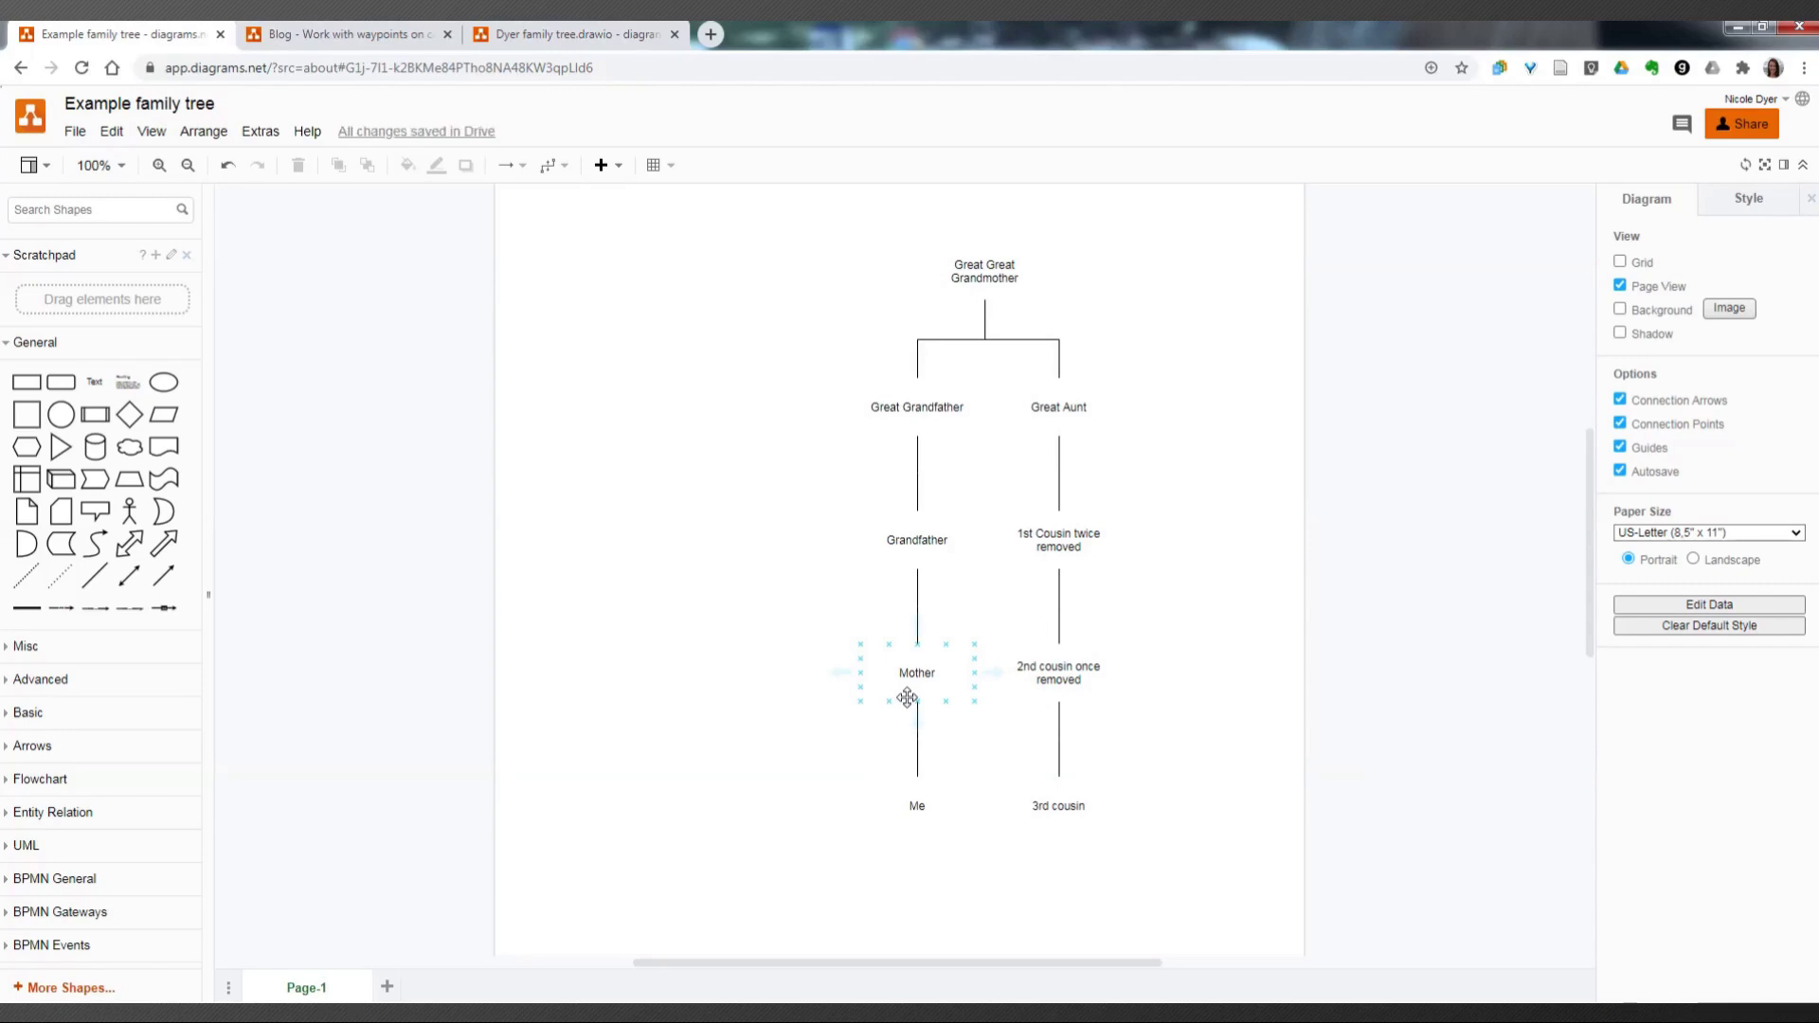
drag(744, 207, 1271, 914)
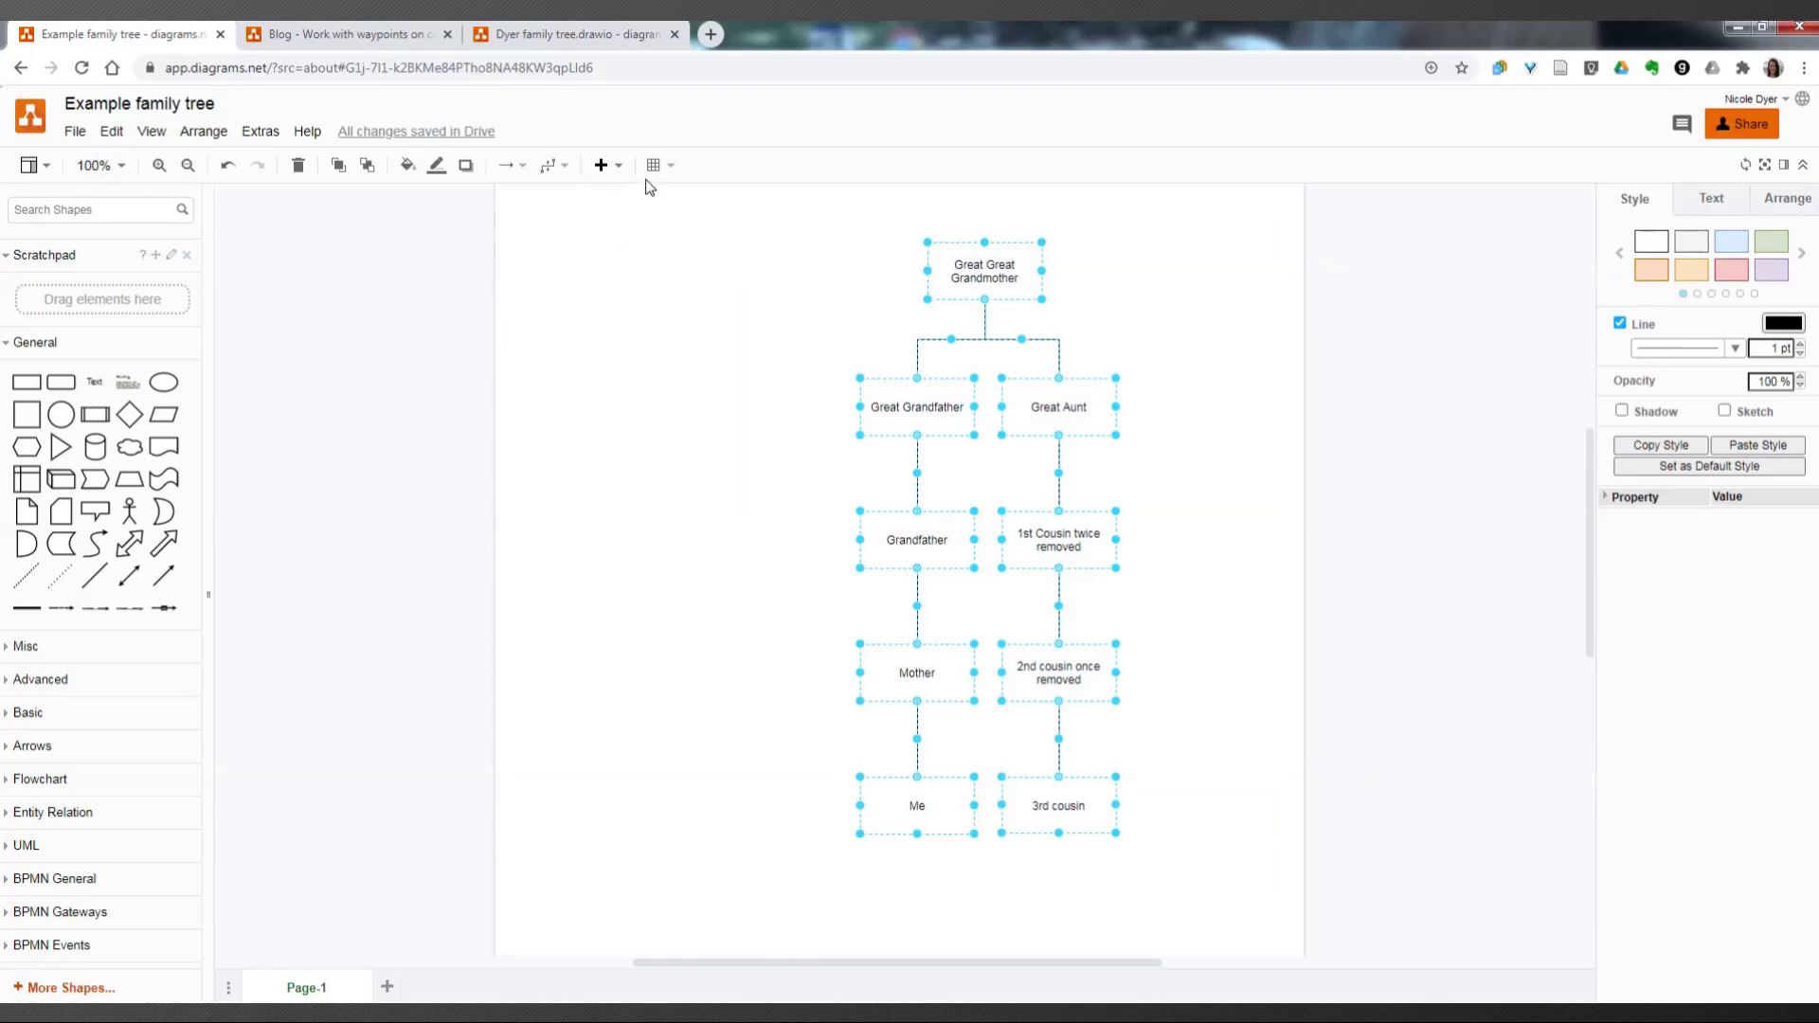
click(1730, 201)
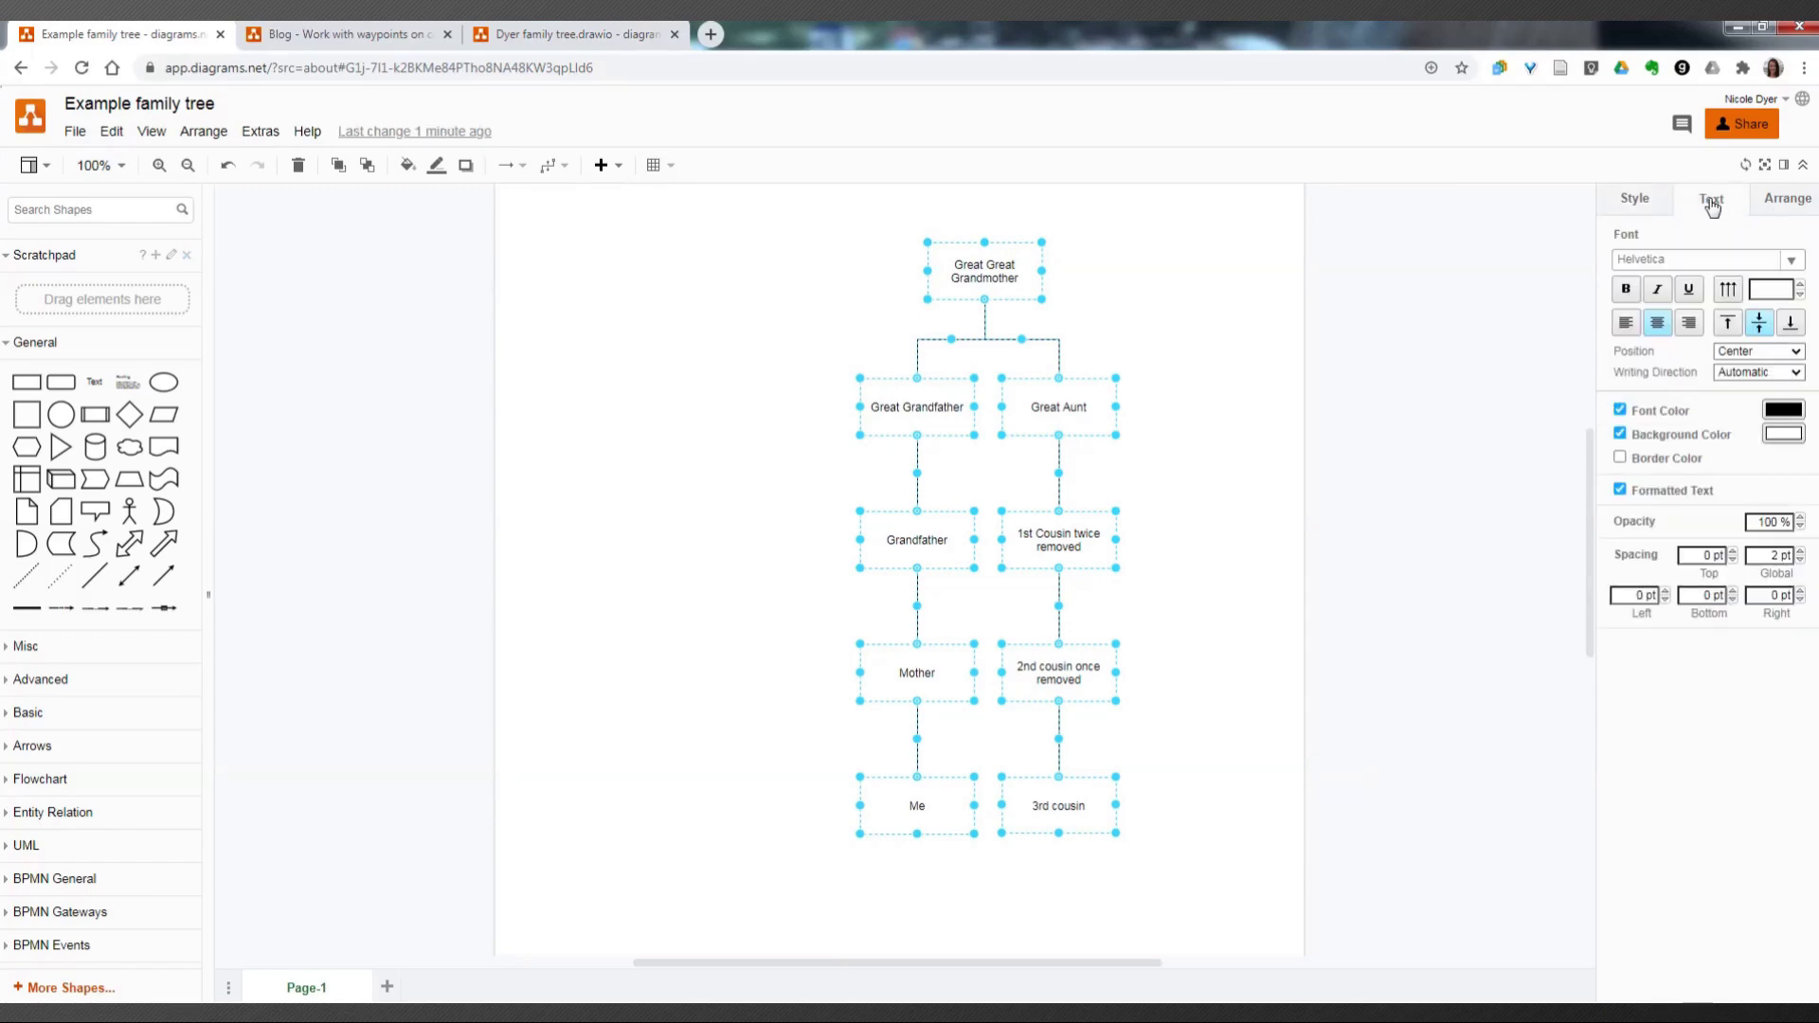
click(1794, 262)
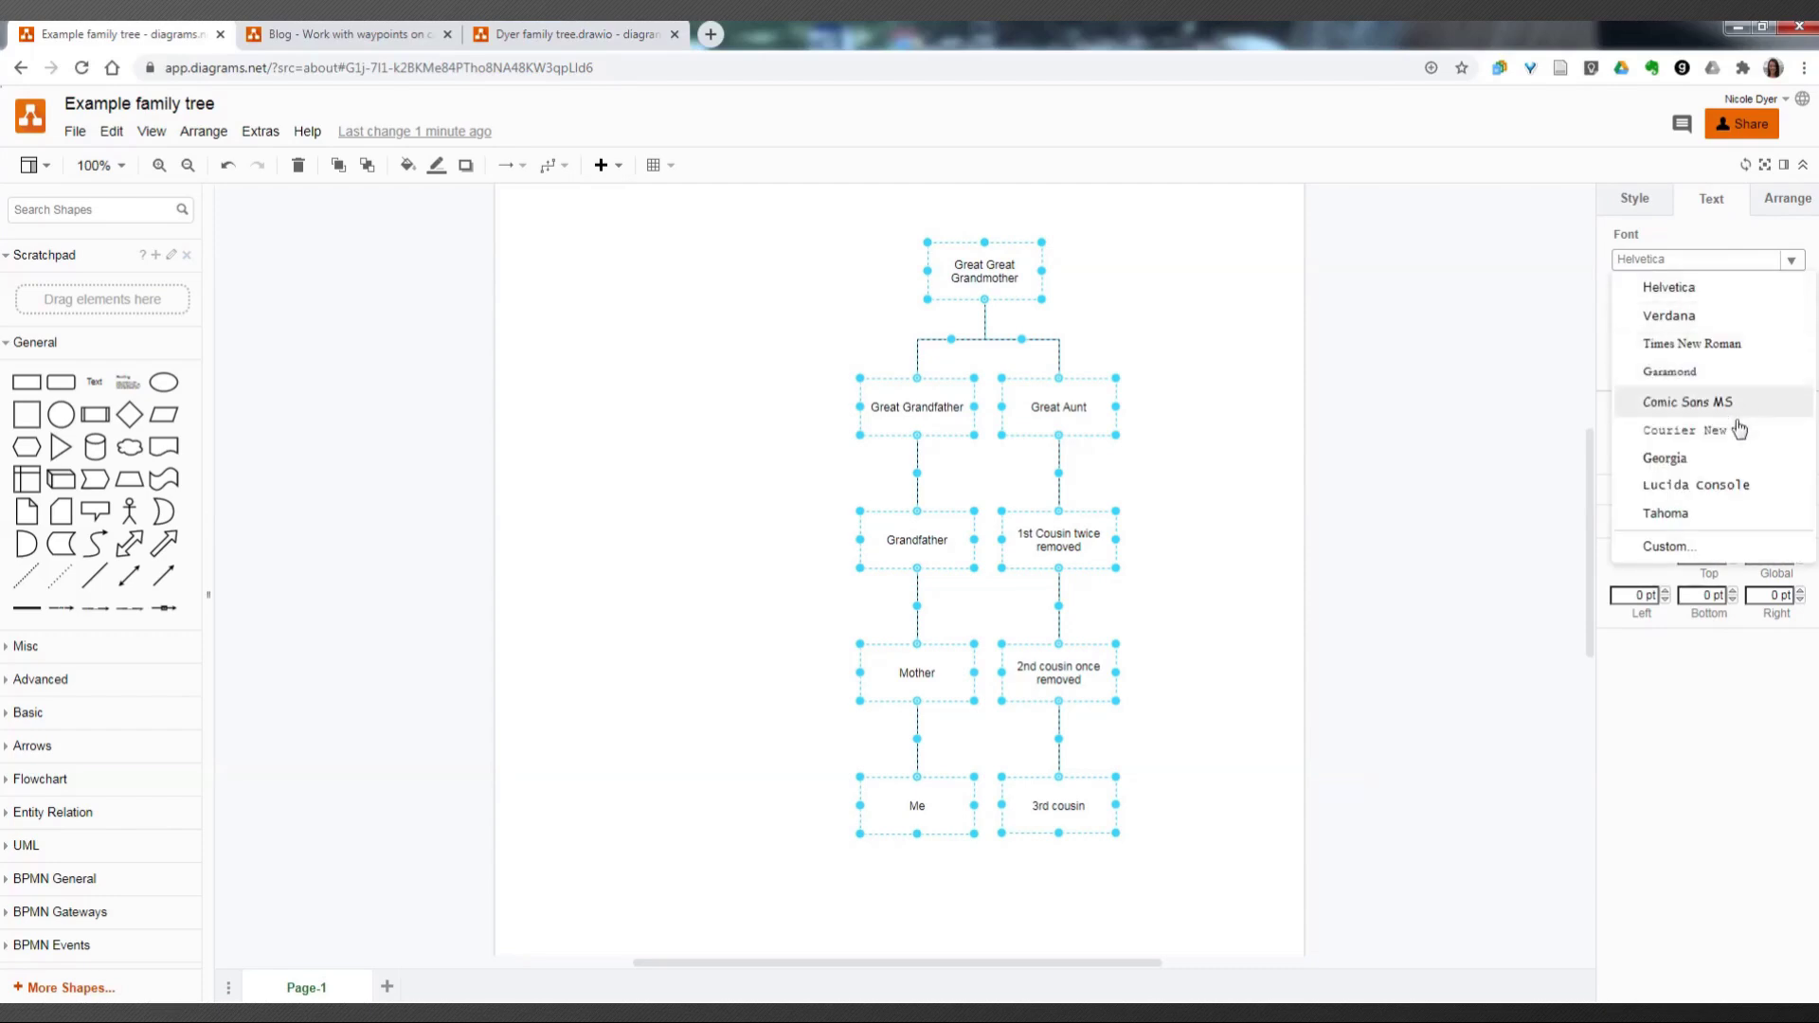
click(1673, 464)
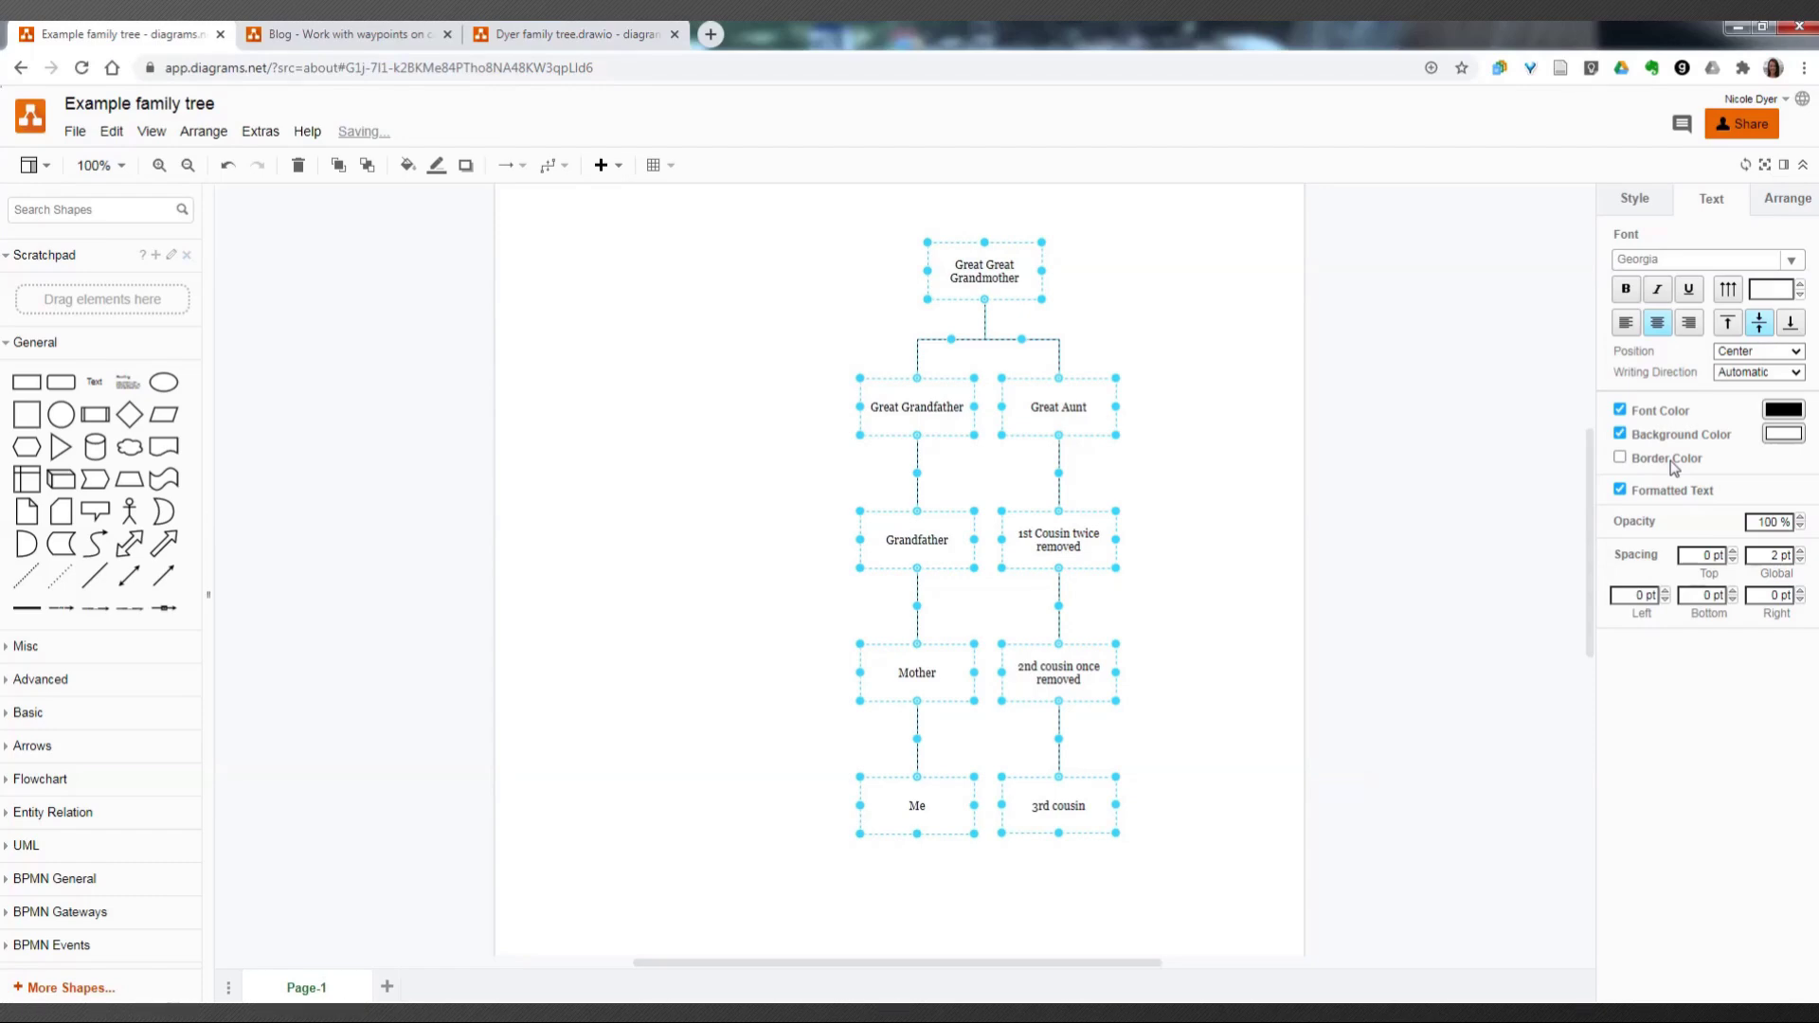
click(1216, 580)
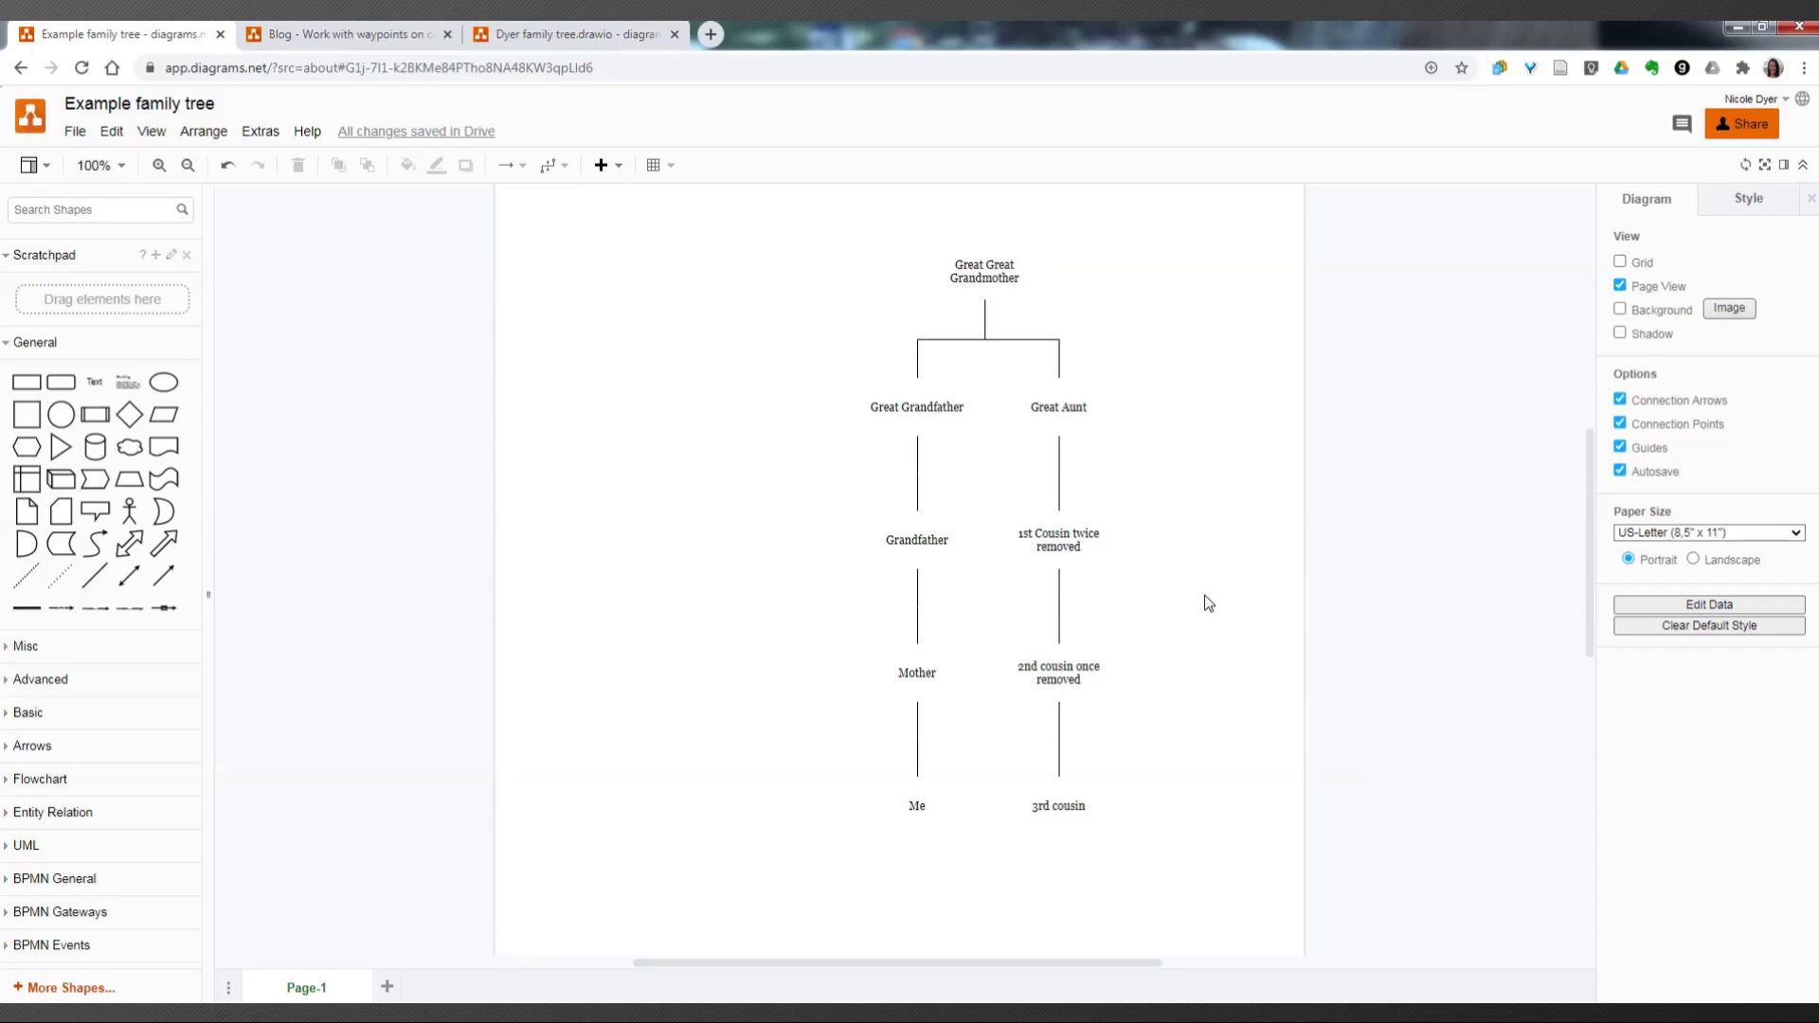
Step: Set the line colour of all selected tree boxes to black 000000
drag(782, 213, 1225, 873)
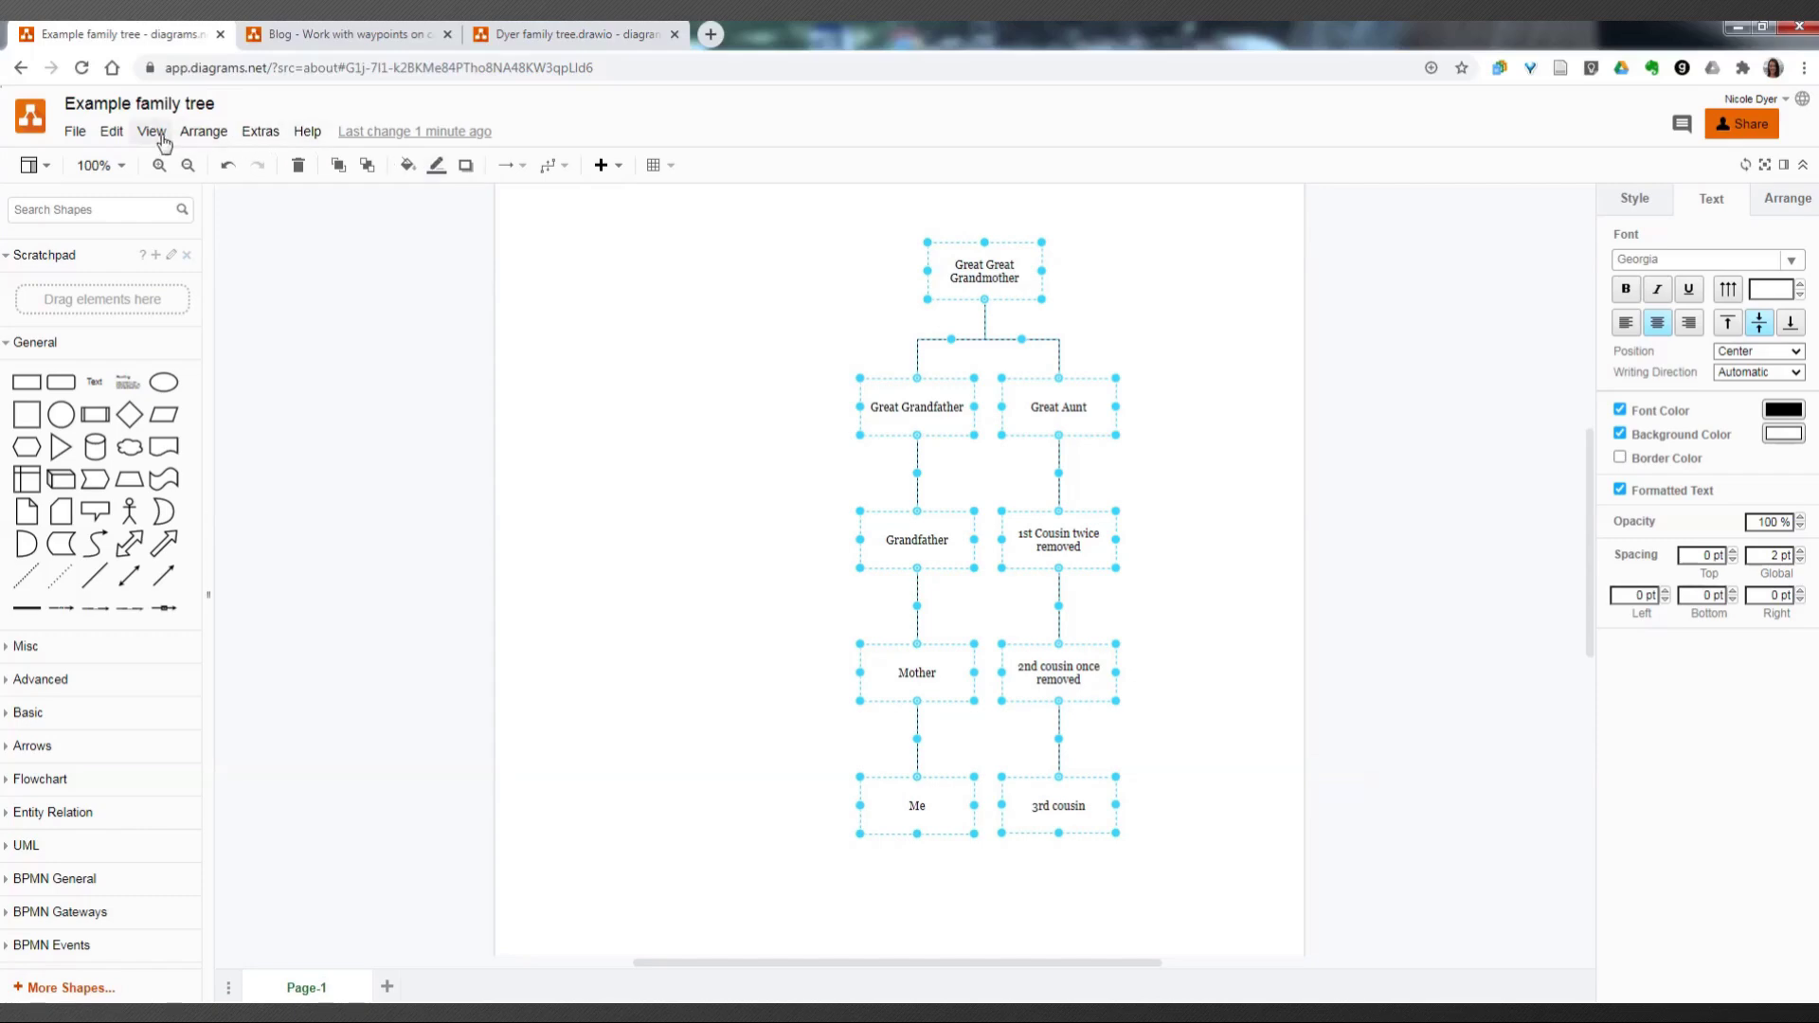
click(437, 167)
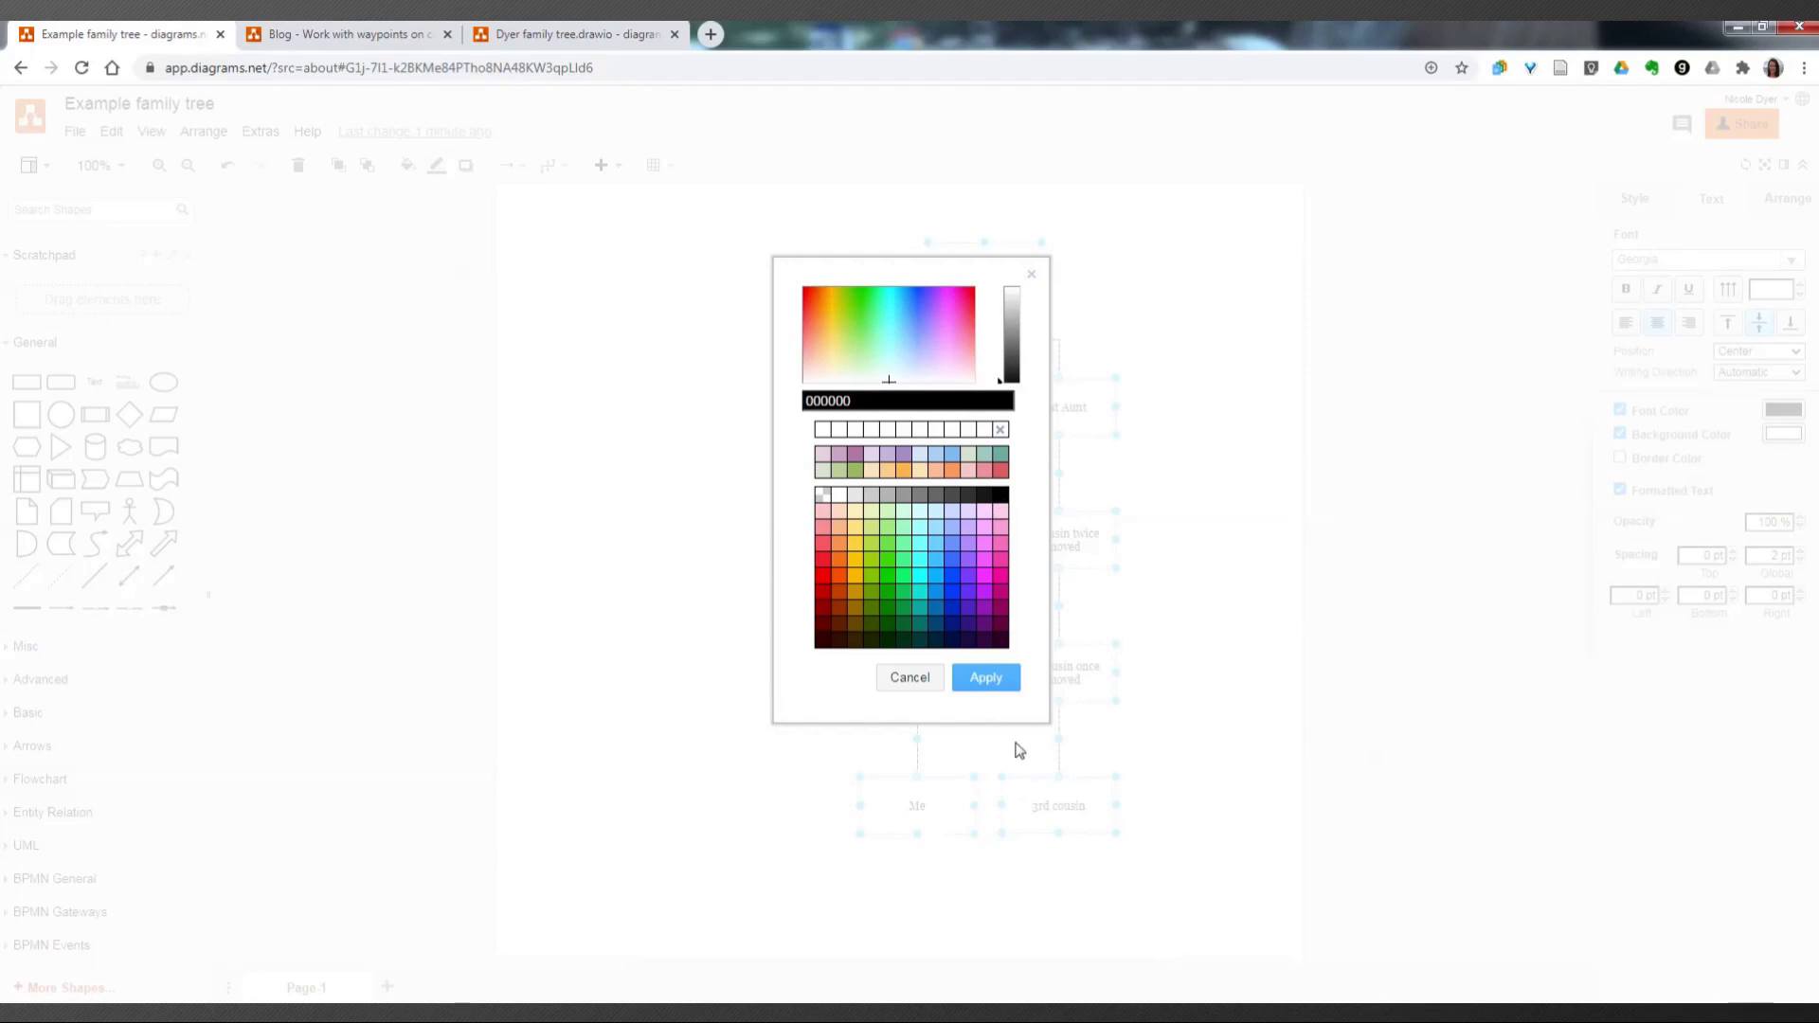
click(985, 678)
click(1260, 668)
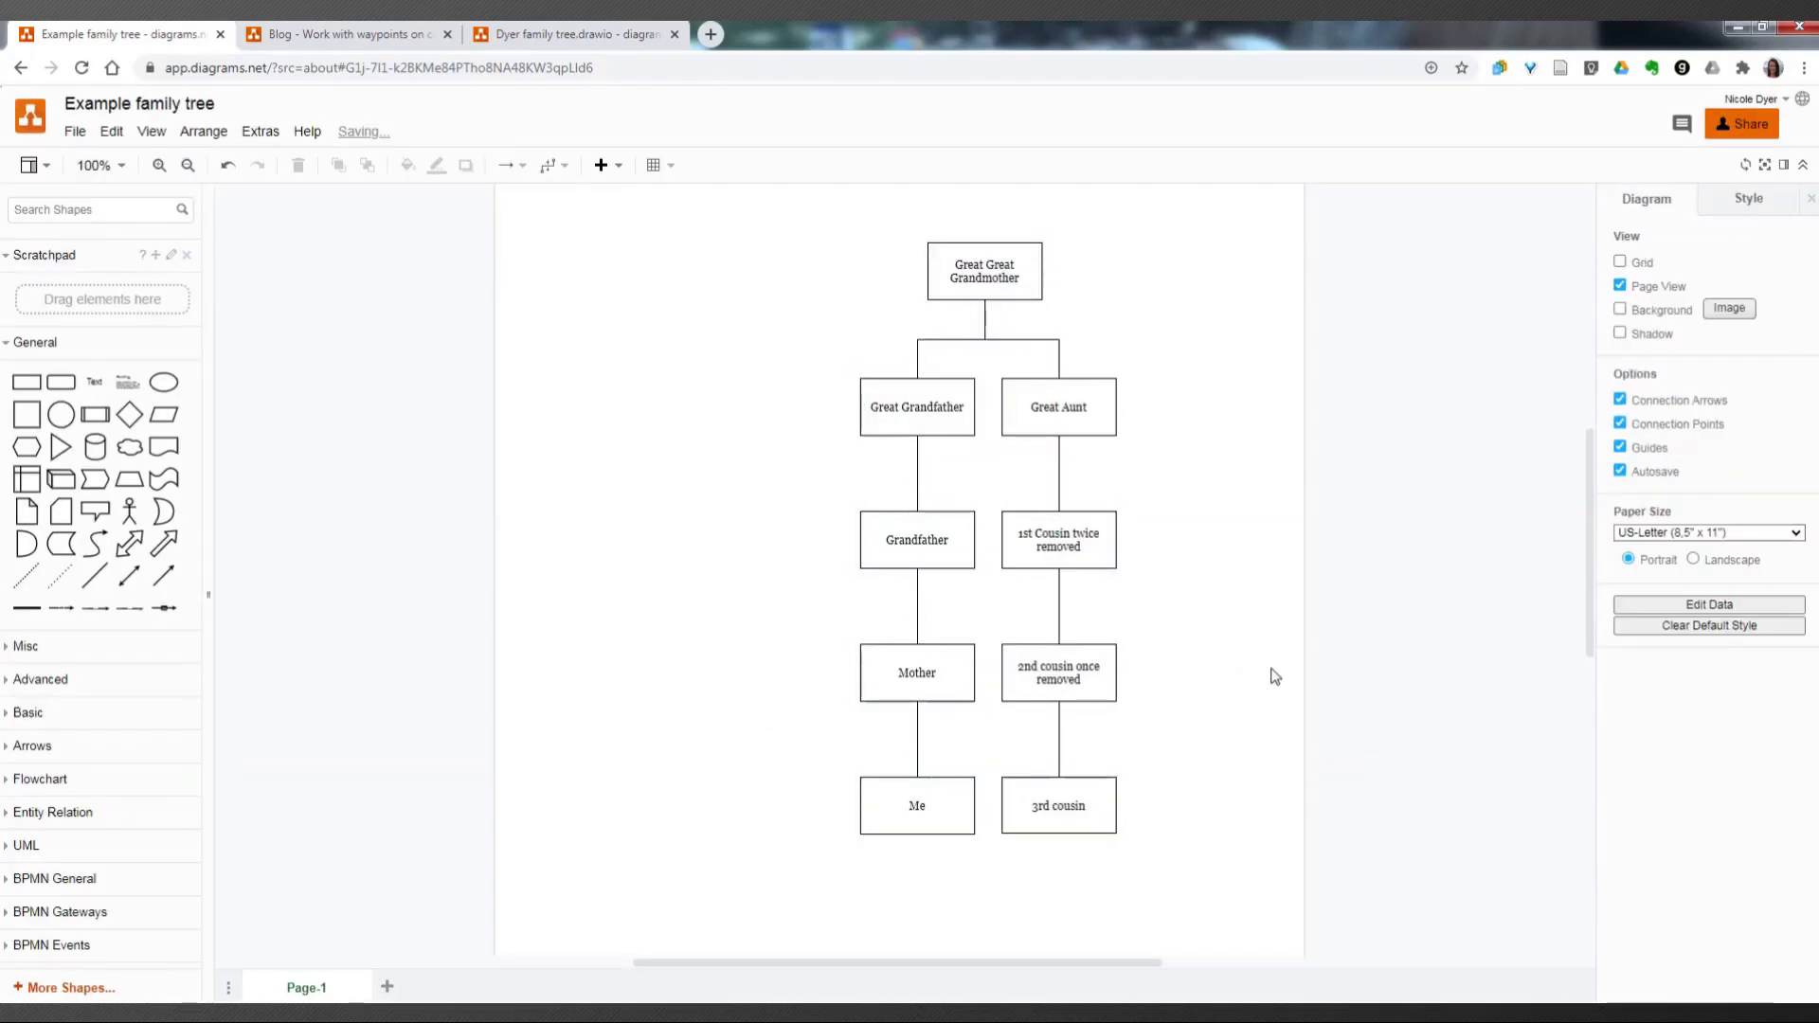